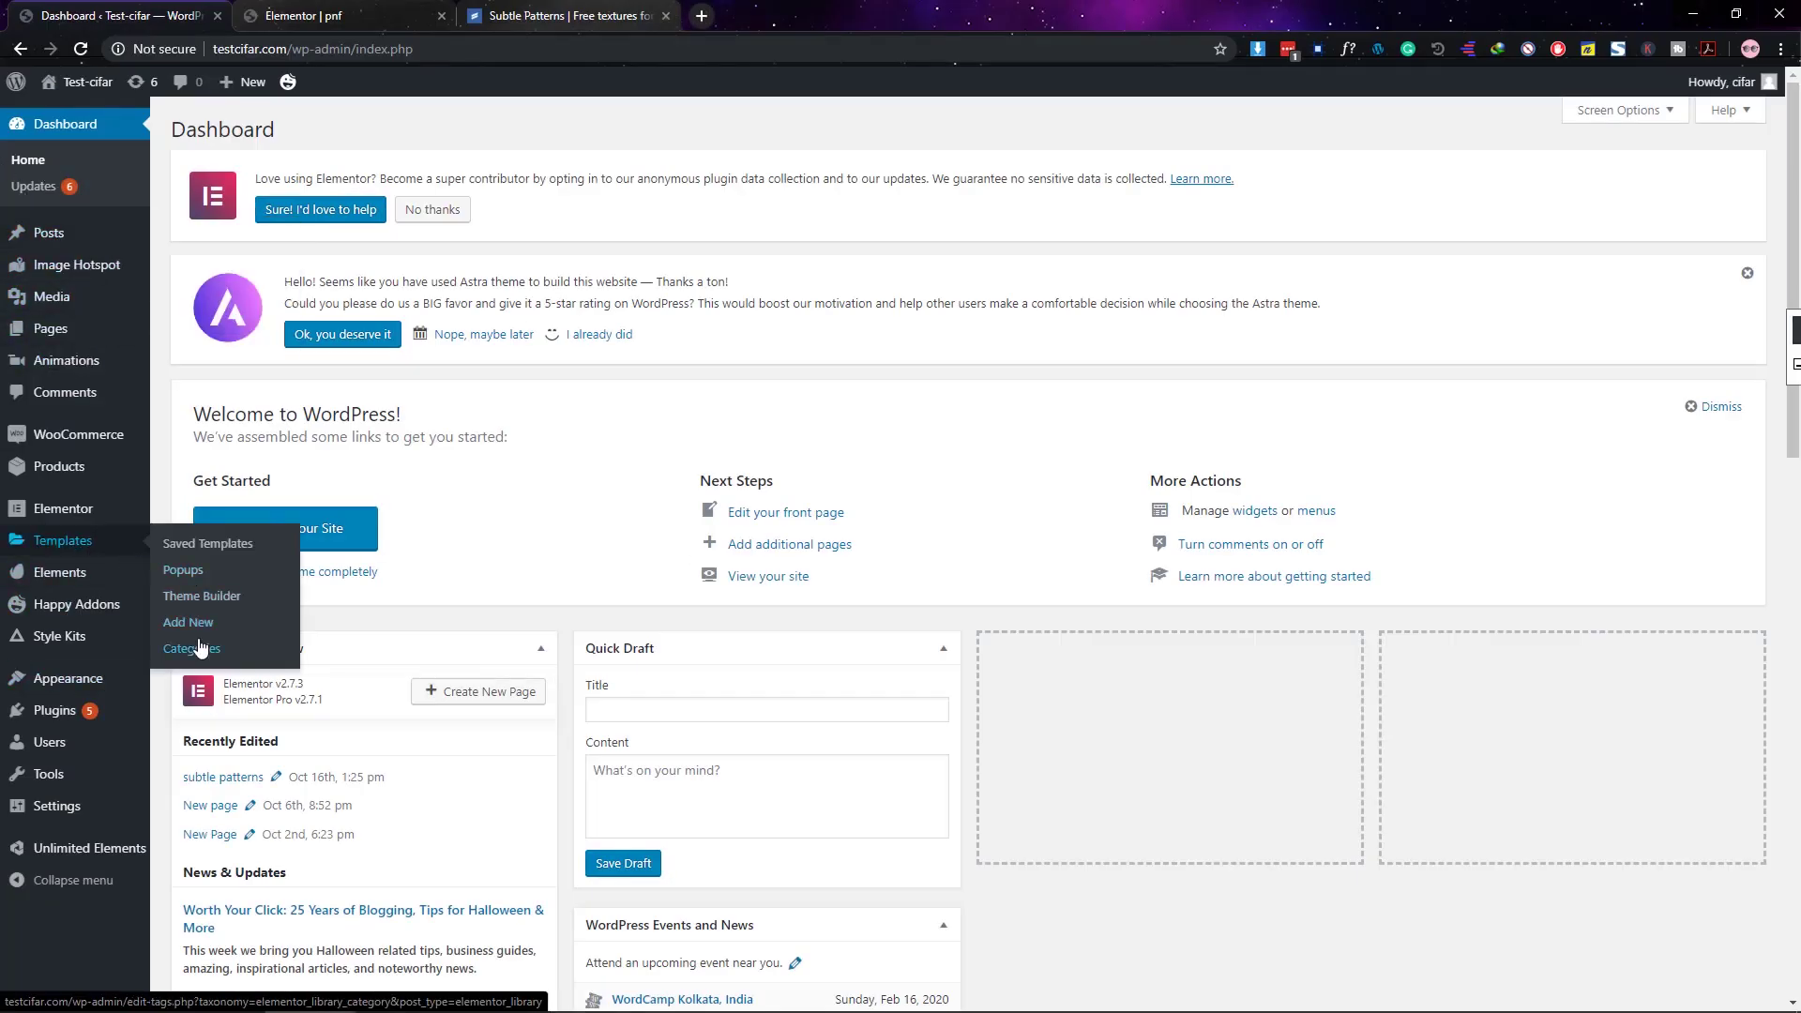
# Step: Create a new Single template for the 404 Page post type, name it 404, and dismiss the template library
pyautogui.click(189, 623)
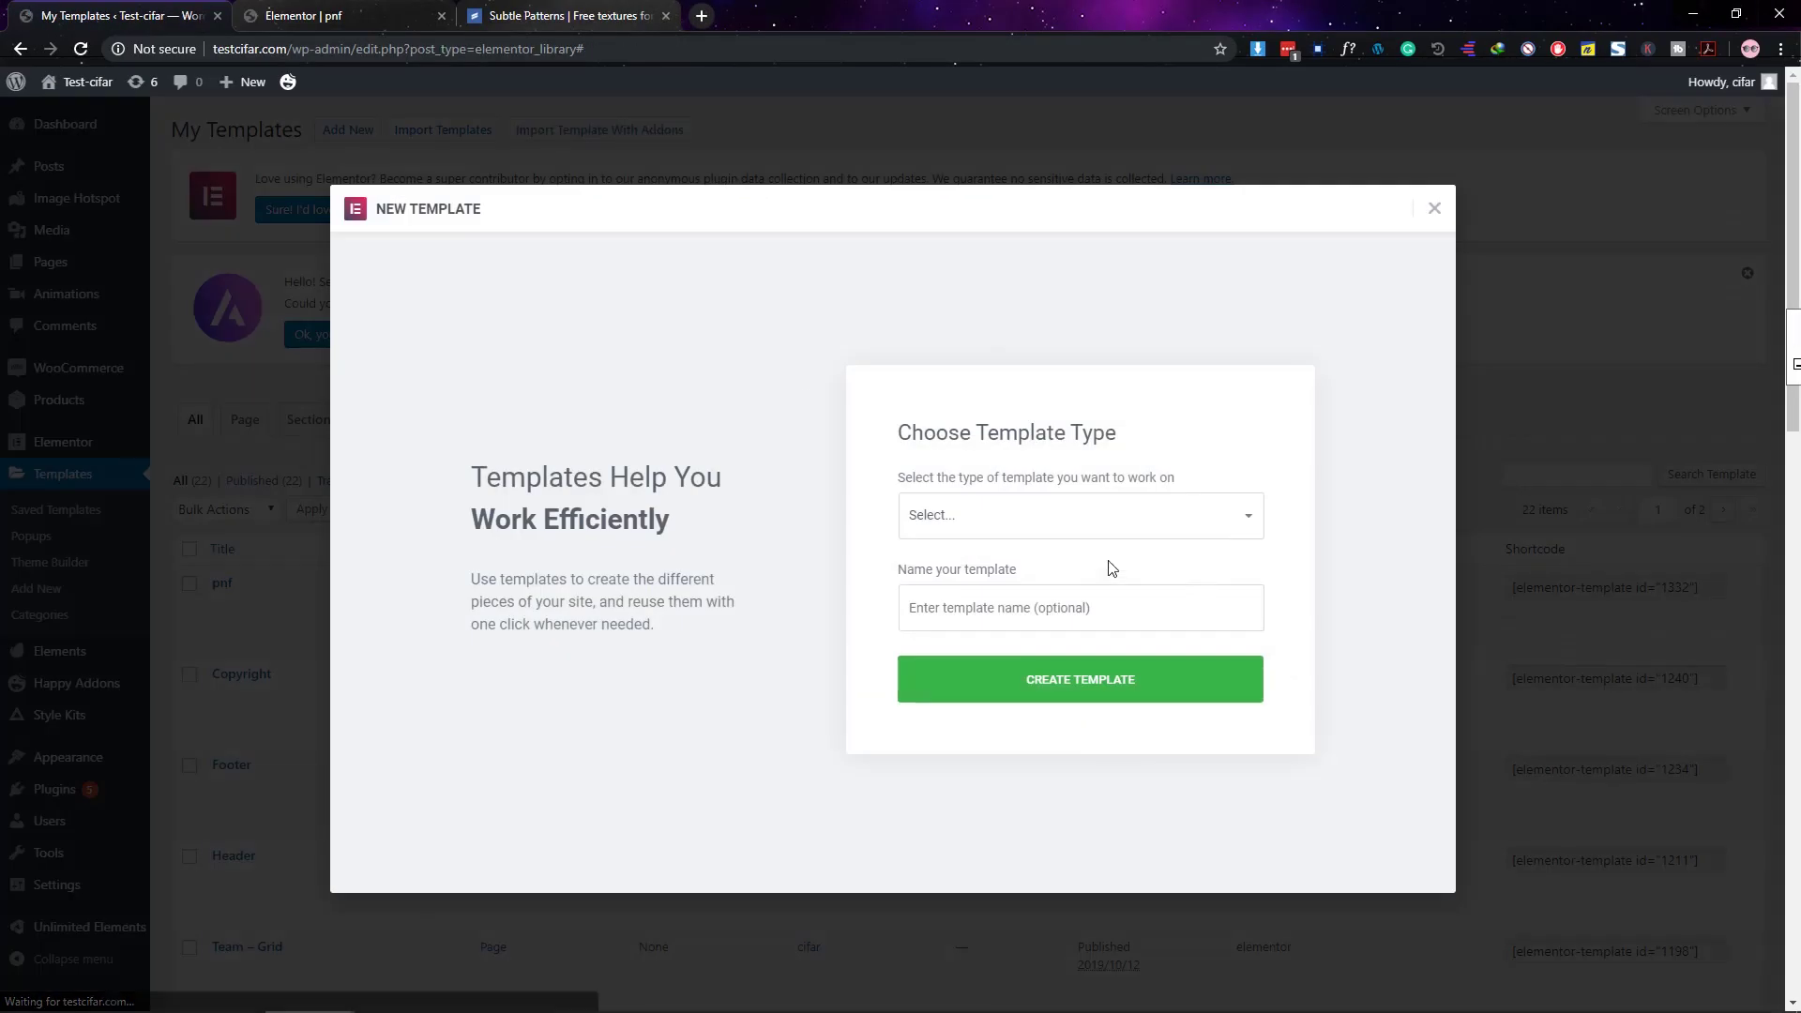
pyautogui.click(1079, 516)
pyautogui.click(1016, 648)
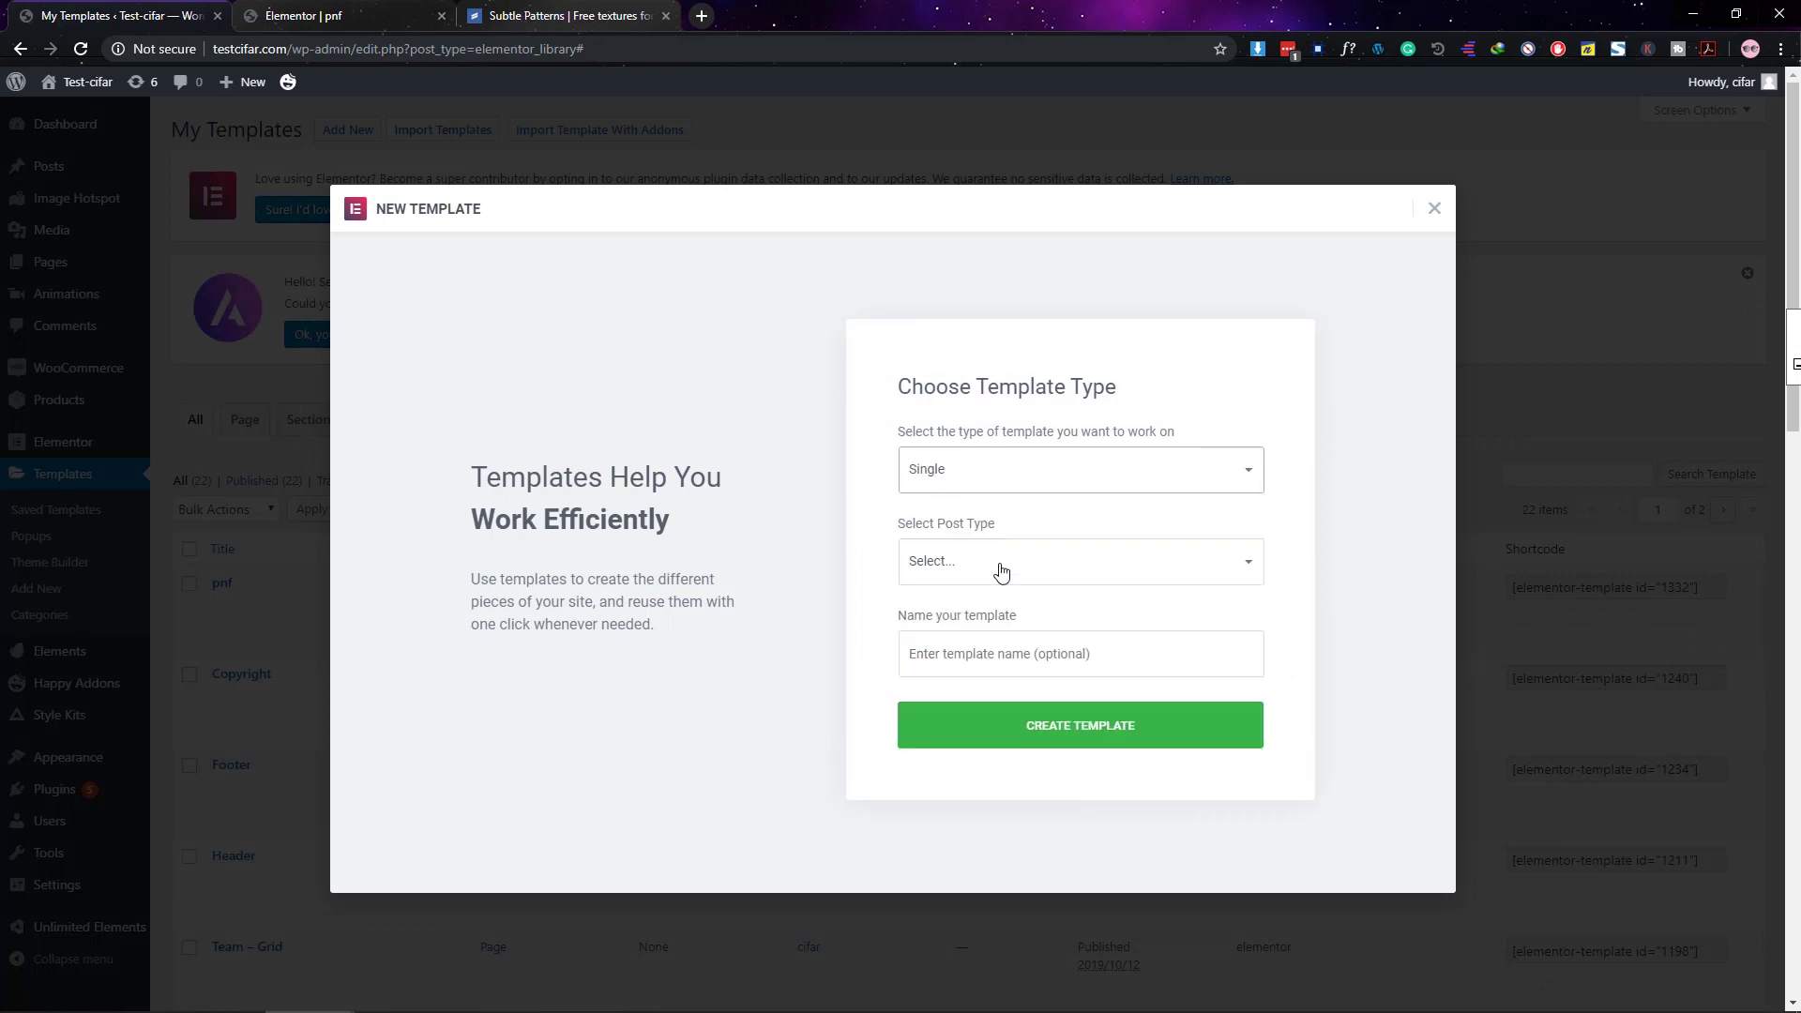
pyautogui.click(1001, 567)
pyautogui.click(994, 645)
pyautogui.click(988, 647)
pyautogui.write('404')
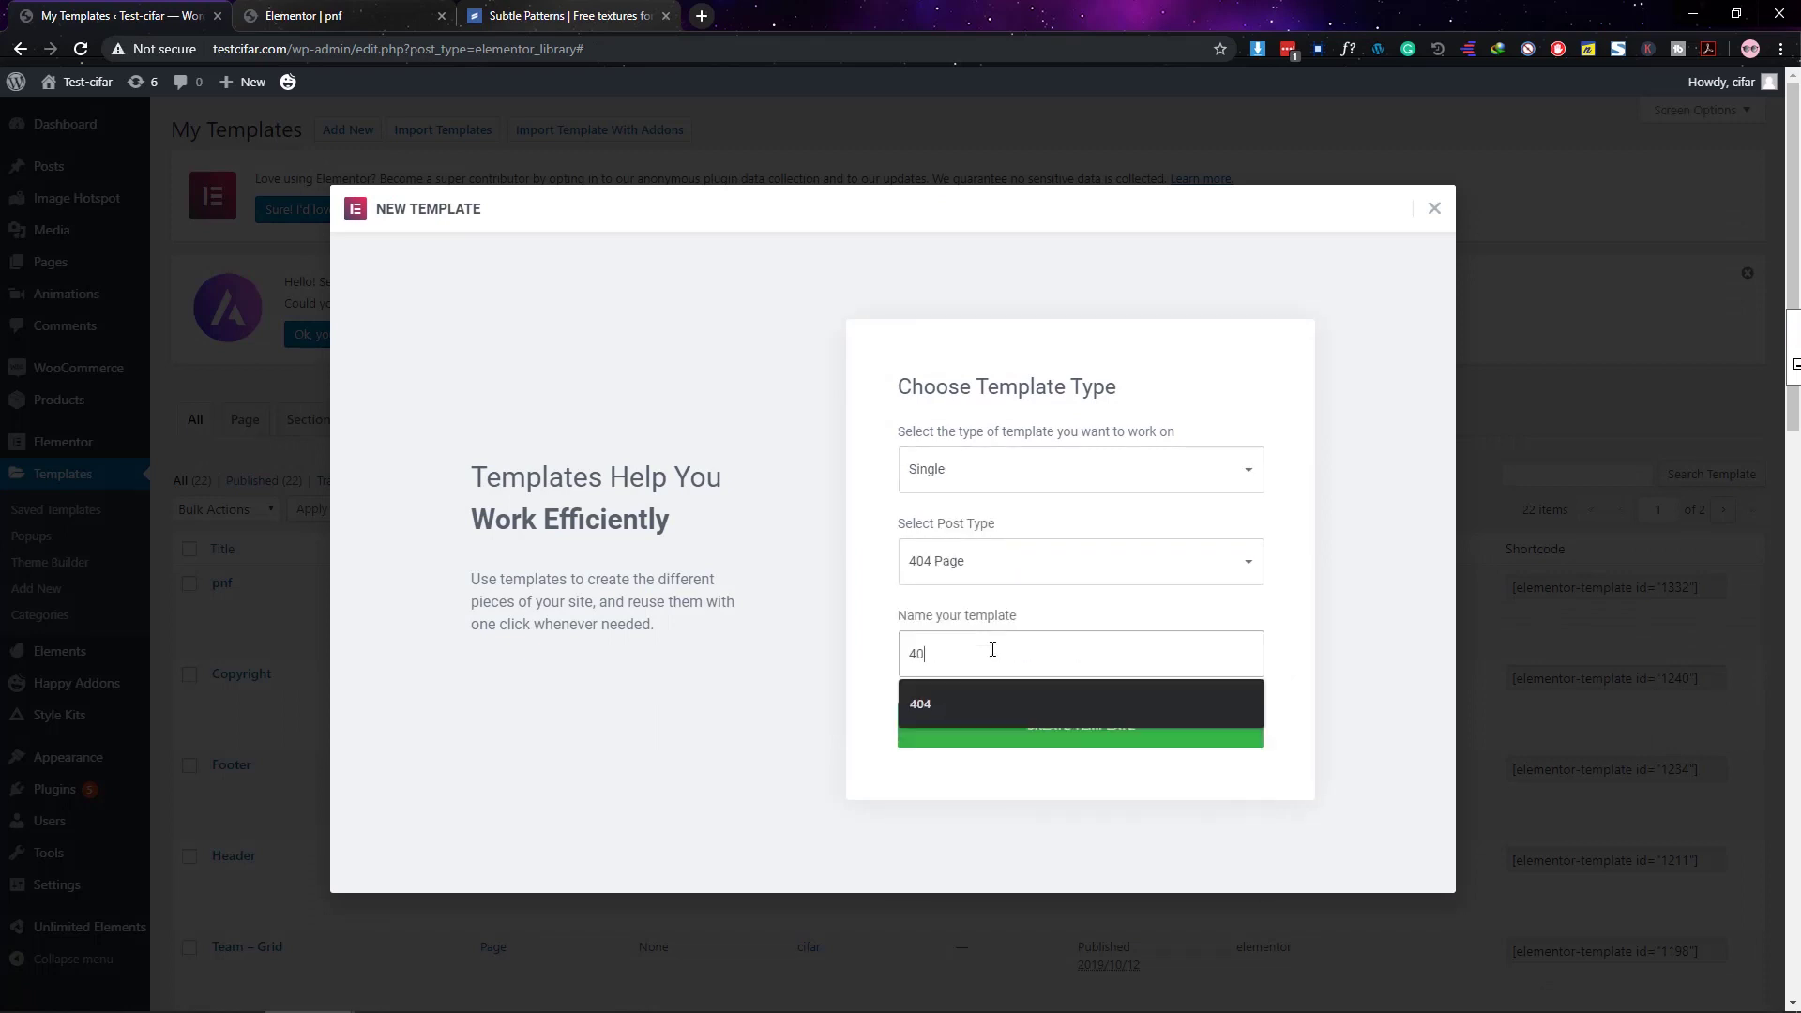
pyautogui.click(1003, 725)
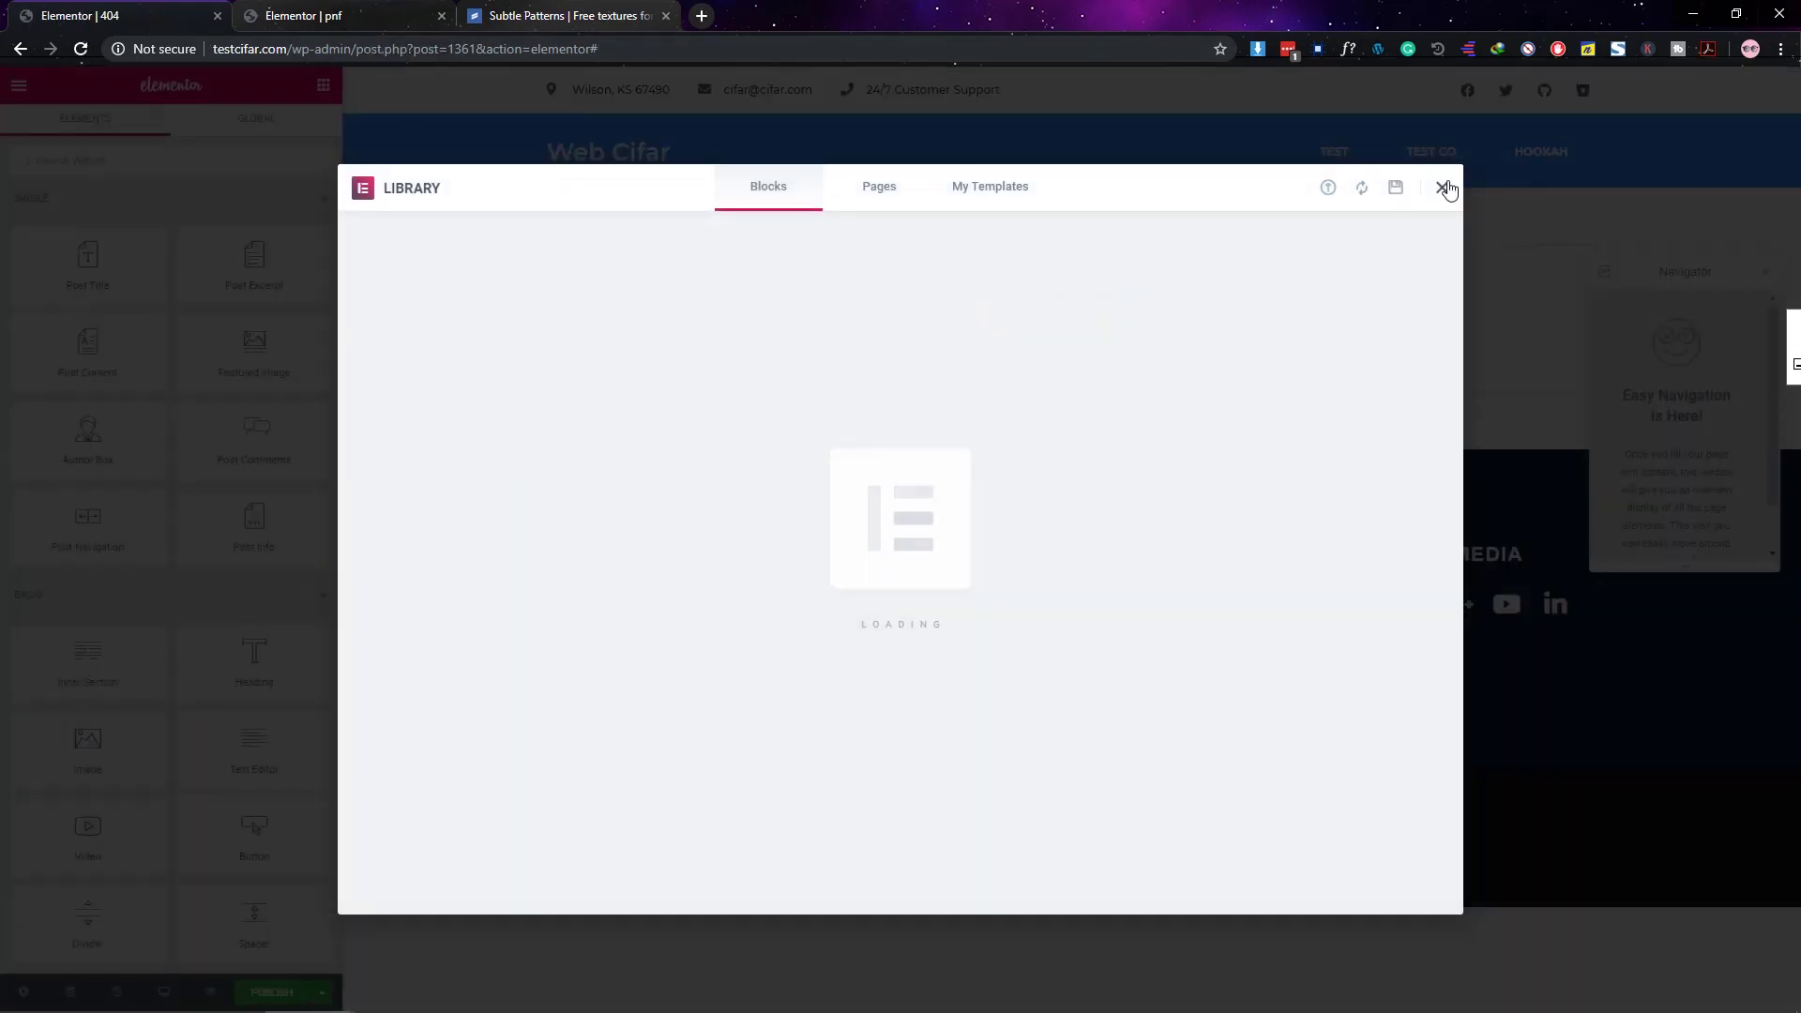
pyautogui.click(1442, 187)
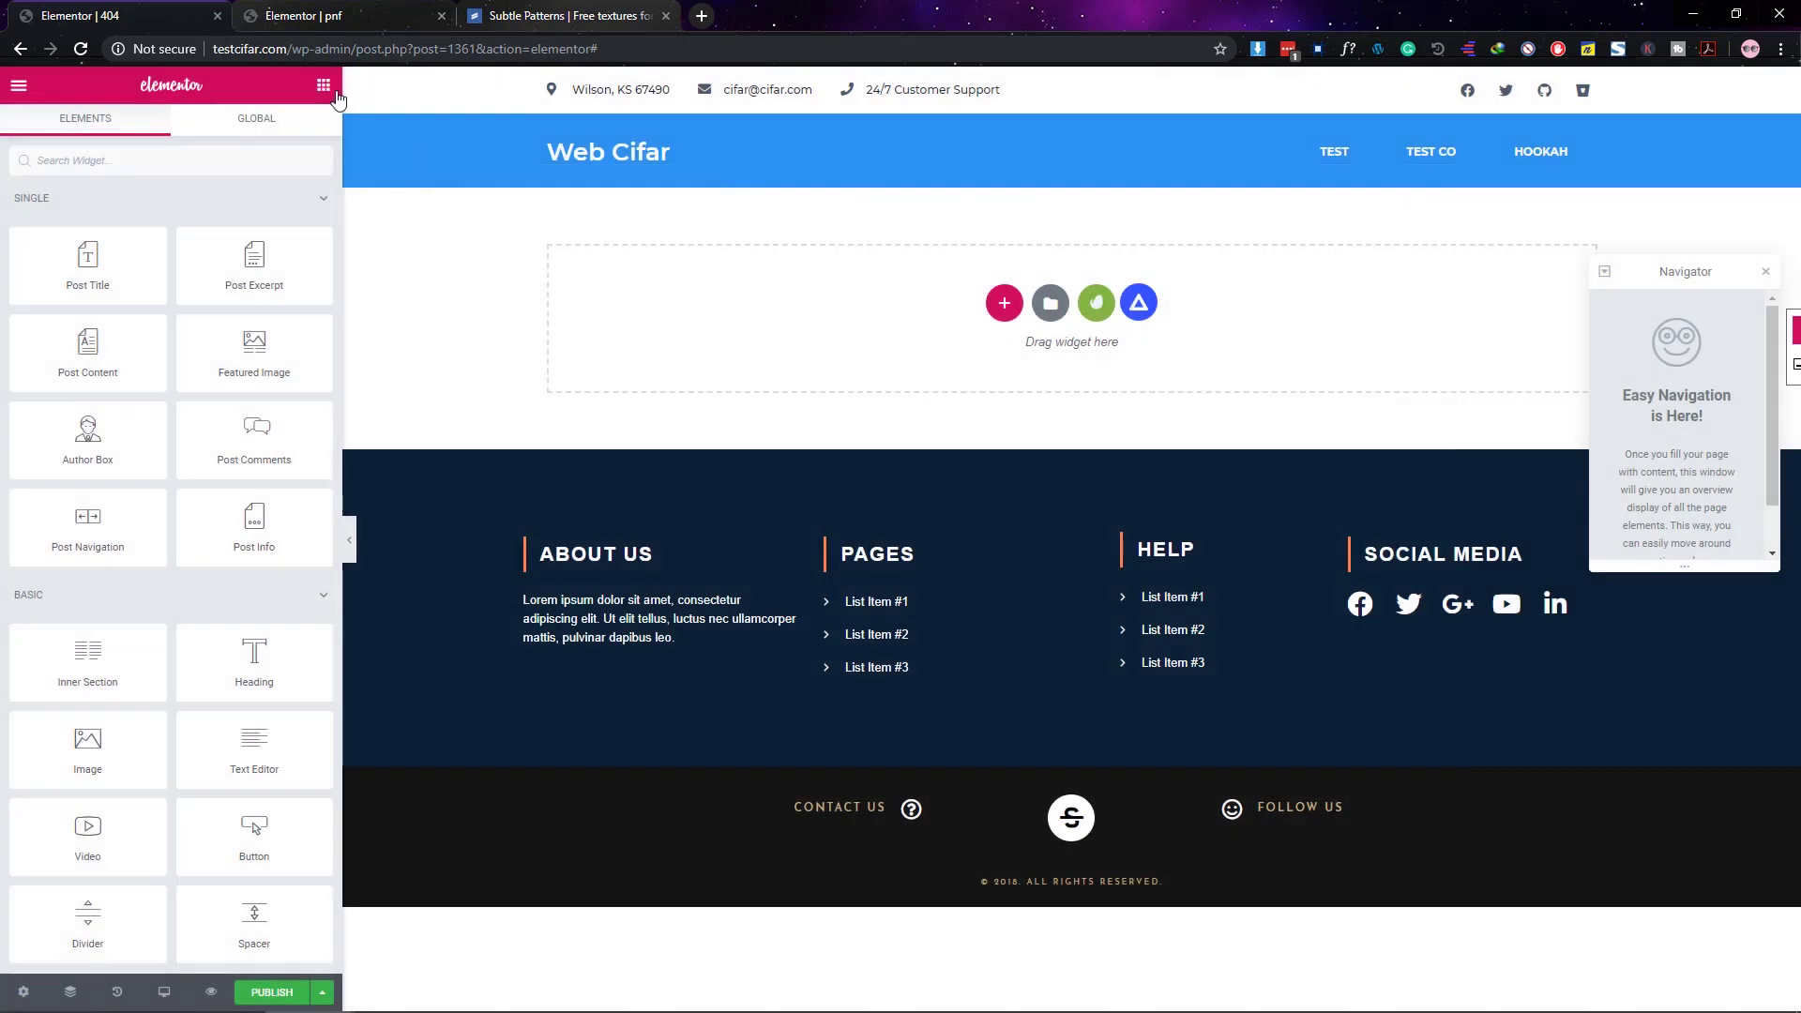
# Step: Add a single-column section and set its height to a minimum of 100 VH
pyautogui.click(1004, 302)
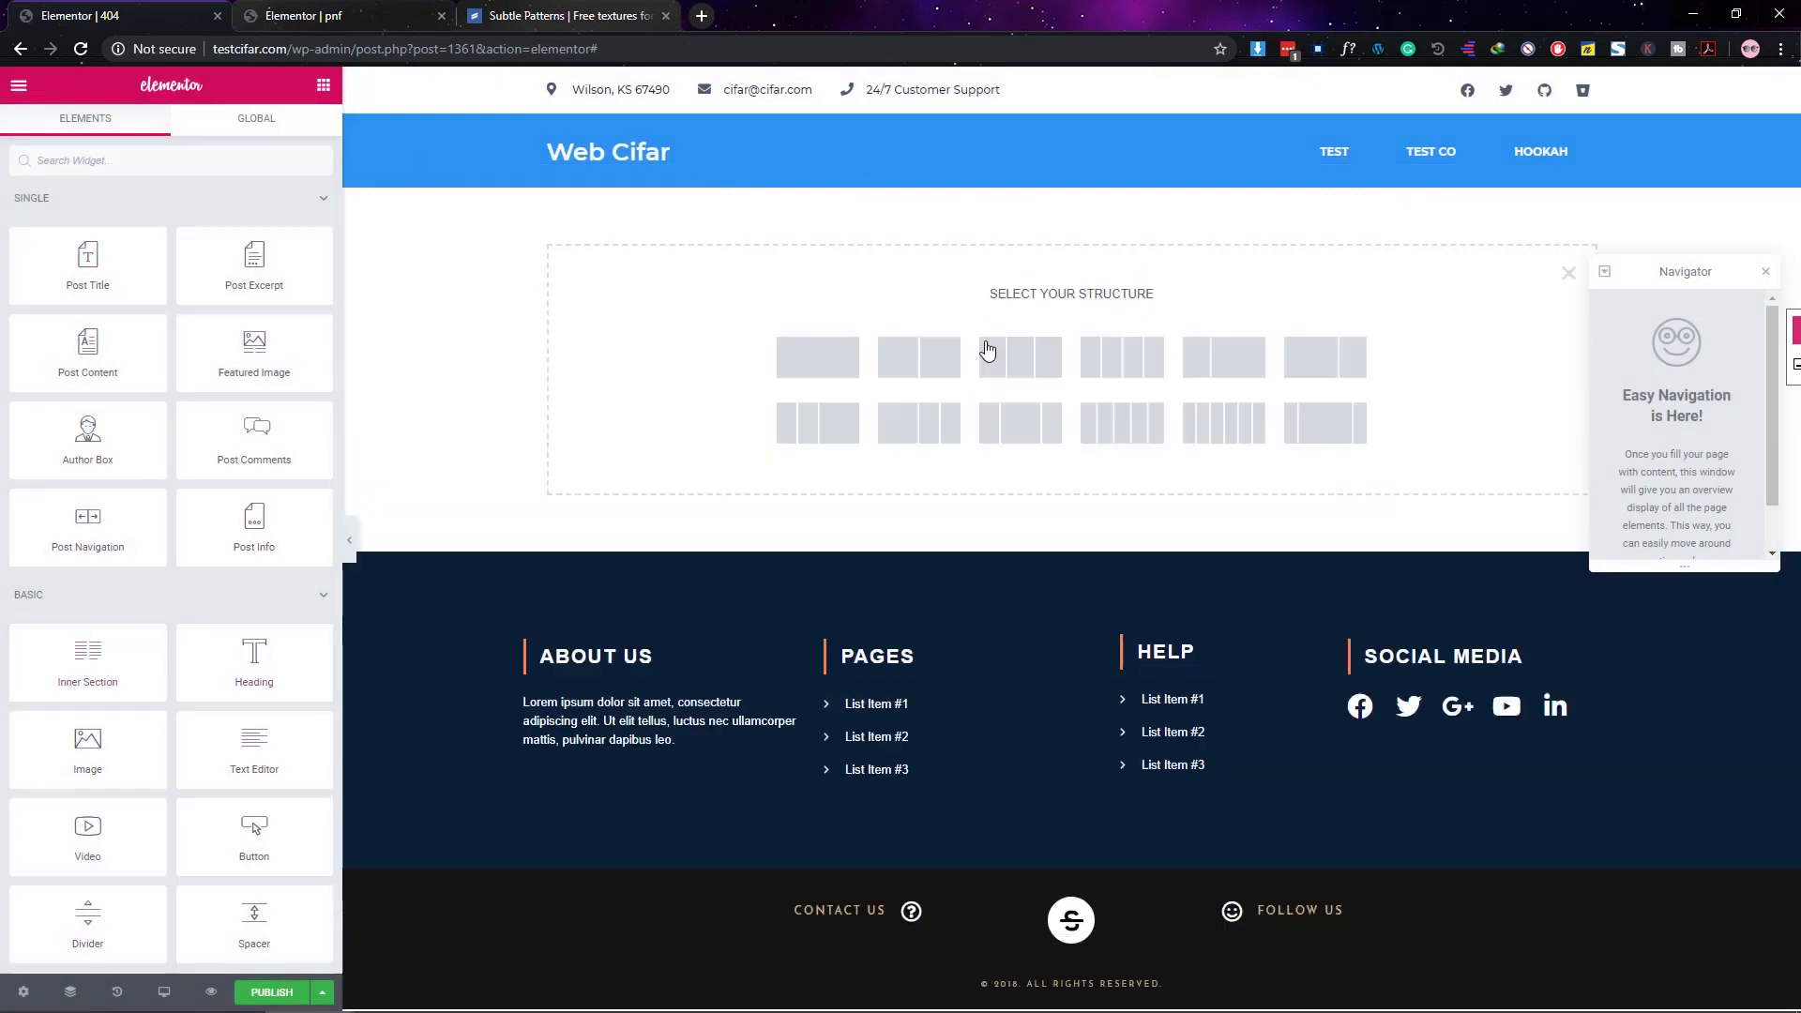
pyautogui.click(817, 356)
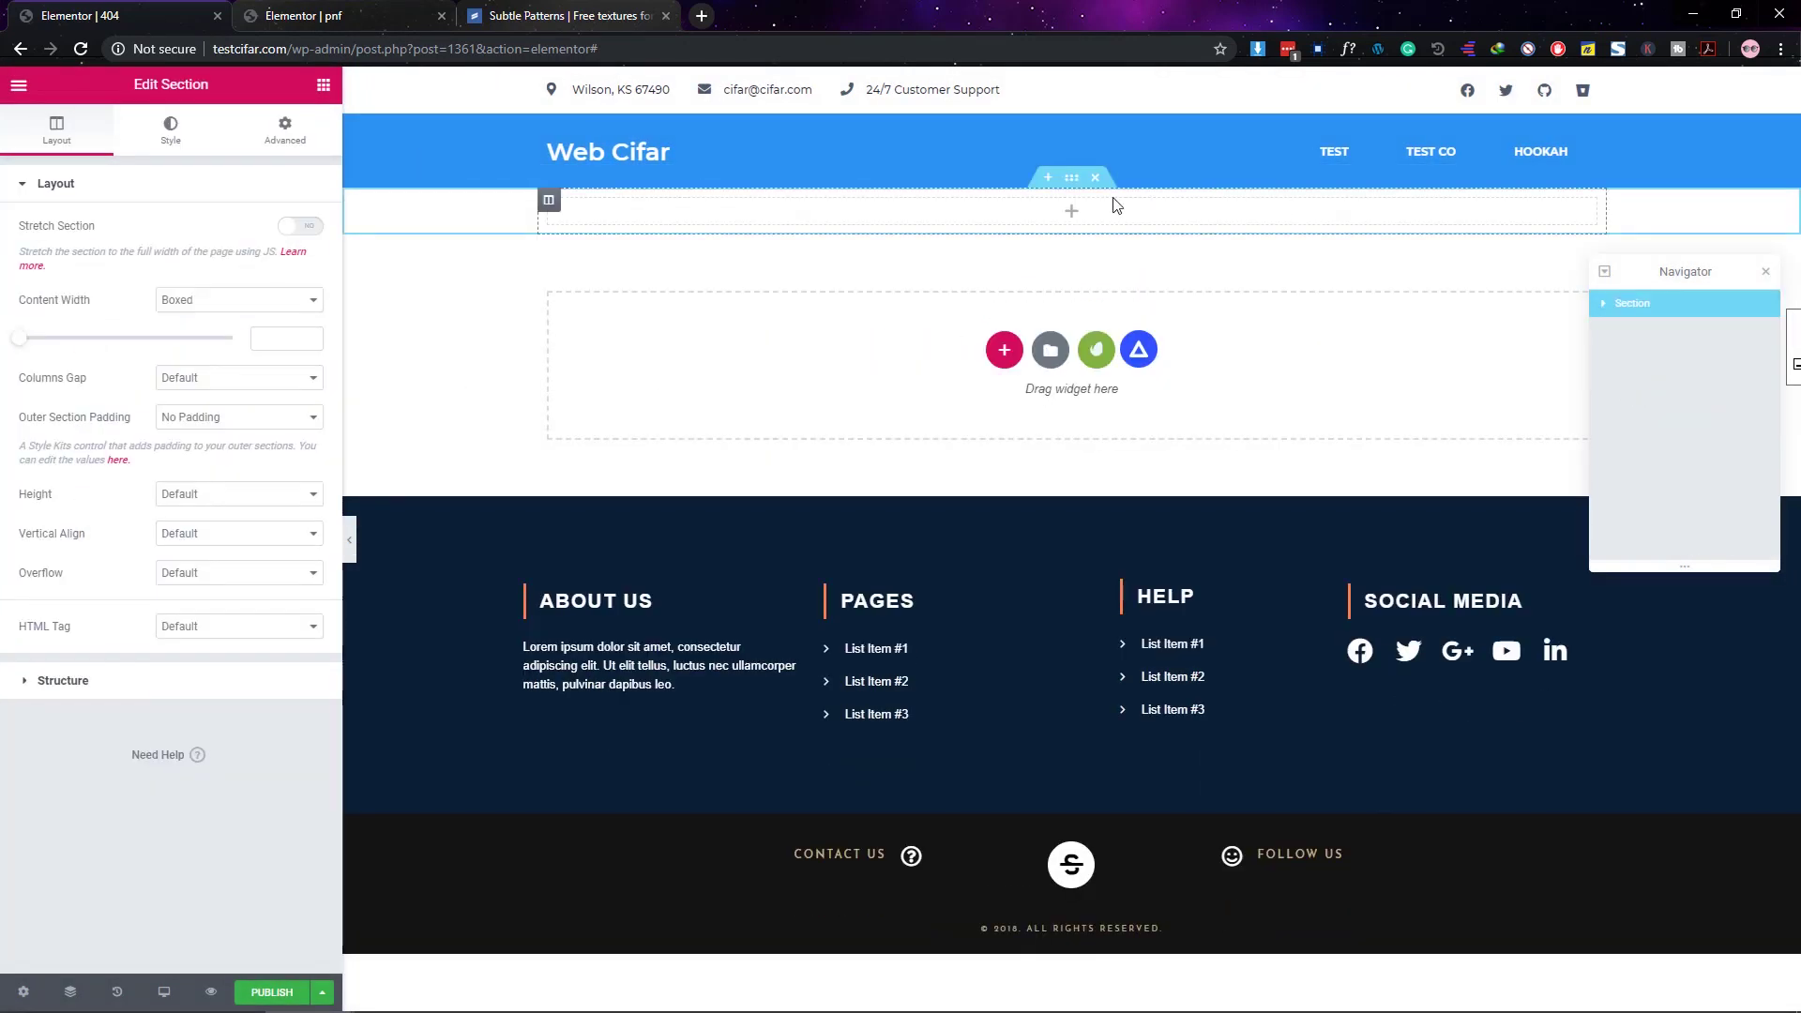
pyautogui.click(190, 486)
pyautogui.click(275, 538)
pyautogui.click(295, 532)
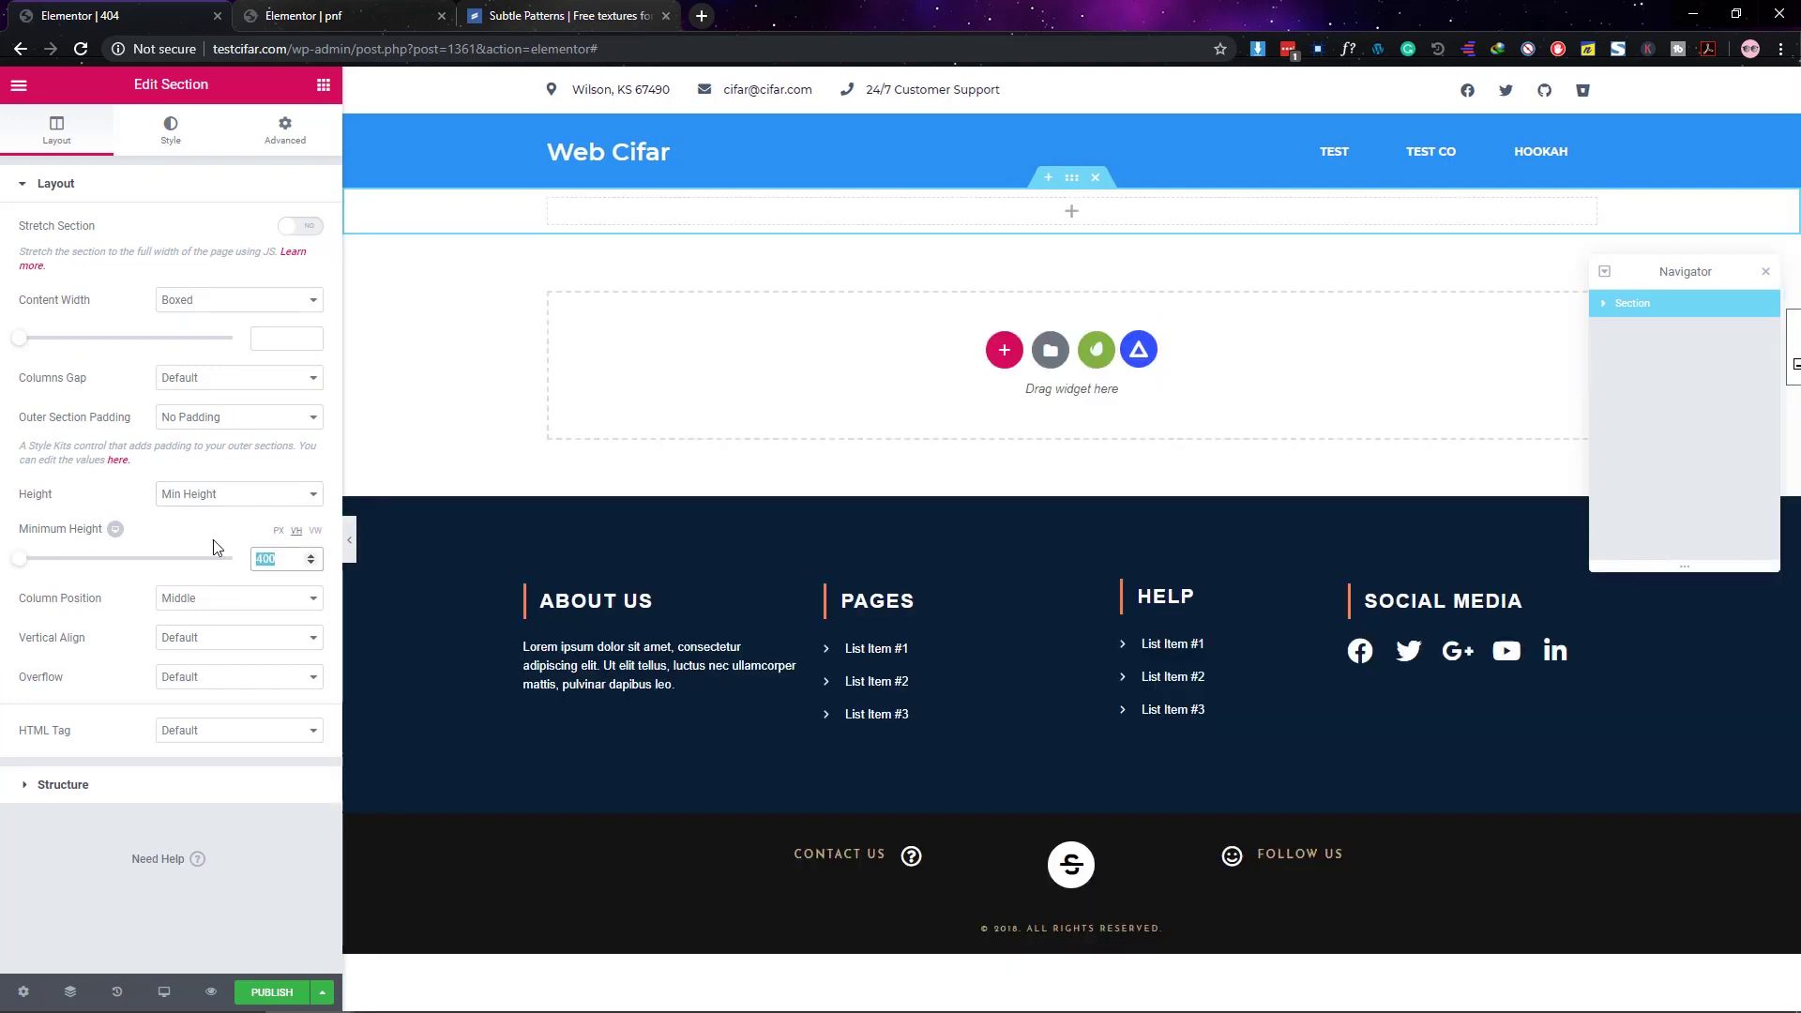
pyautogui.write('100')
pyautogui.scroll(-1, 873, 536)
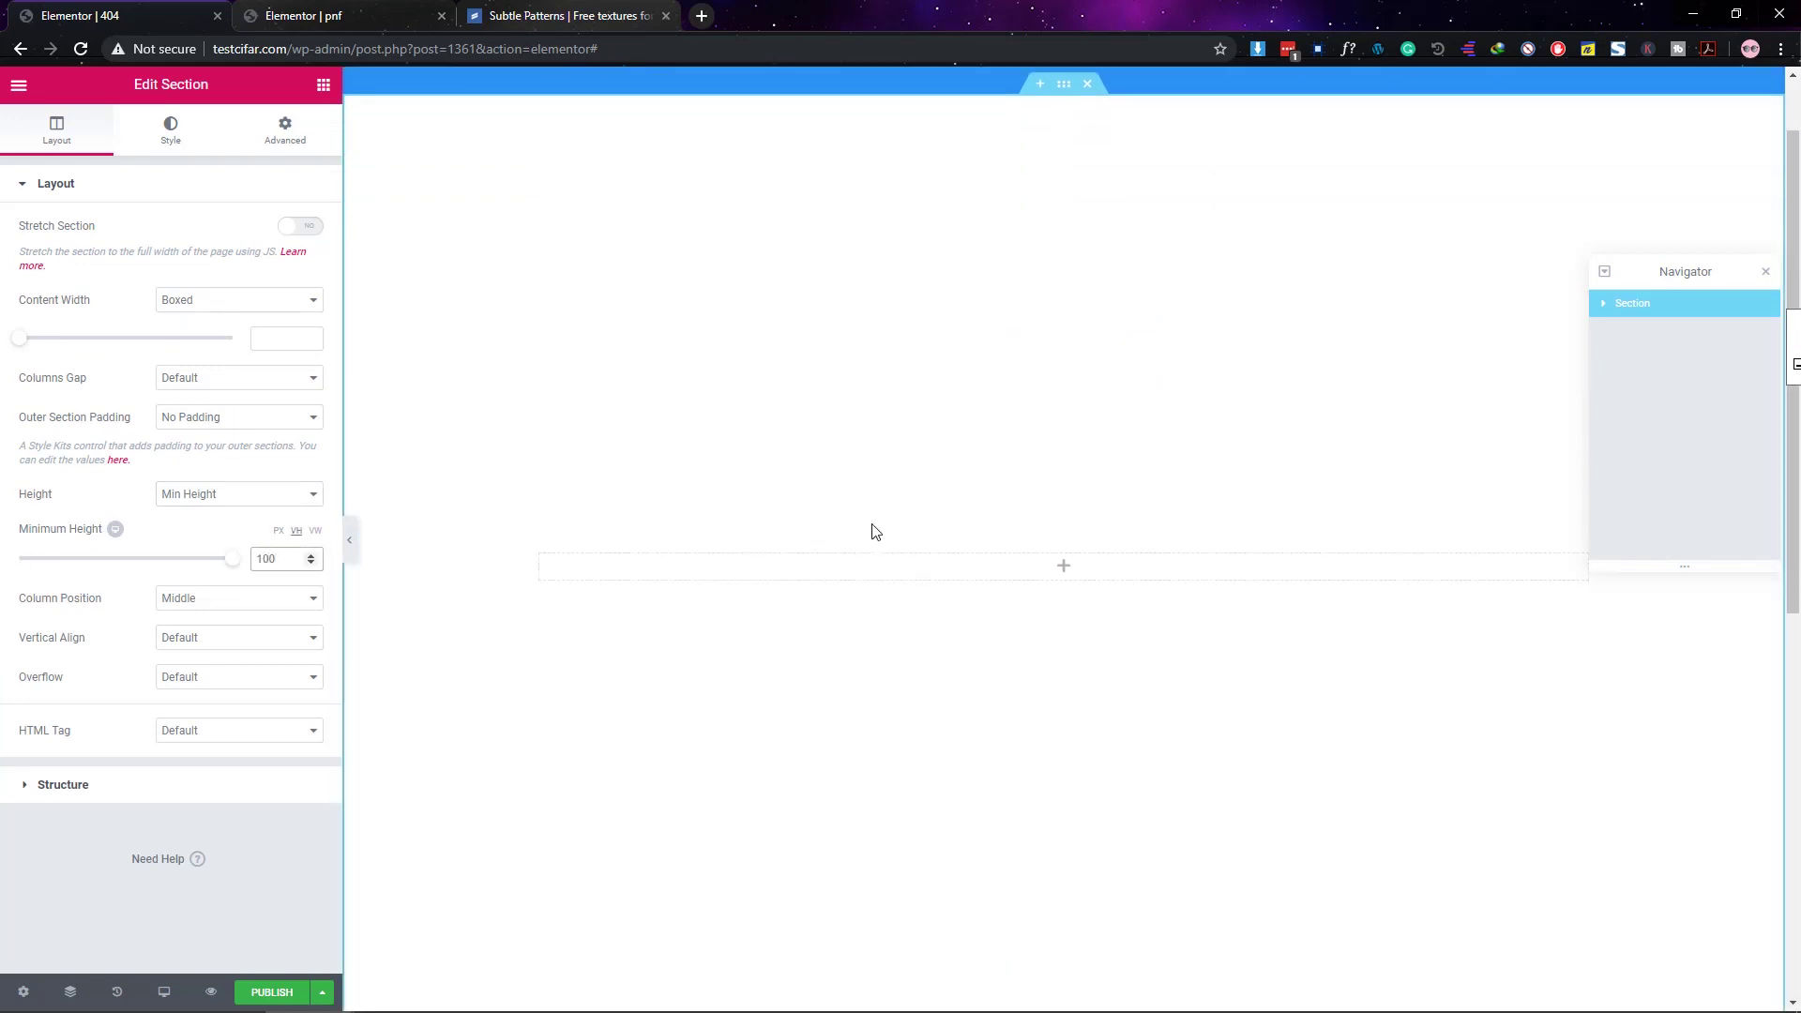
# Step: Give the section a gradient background with a green first color and a darker green second color
pyautogui.click(178, 133)
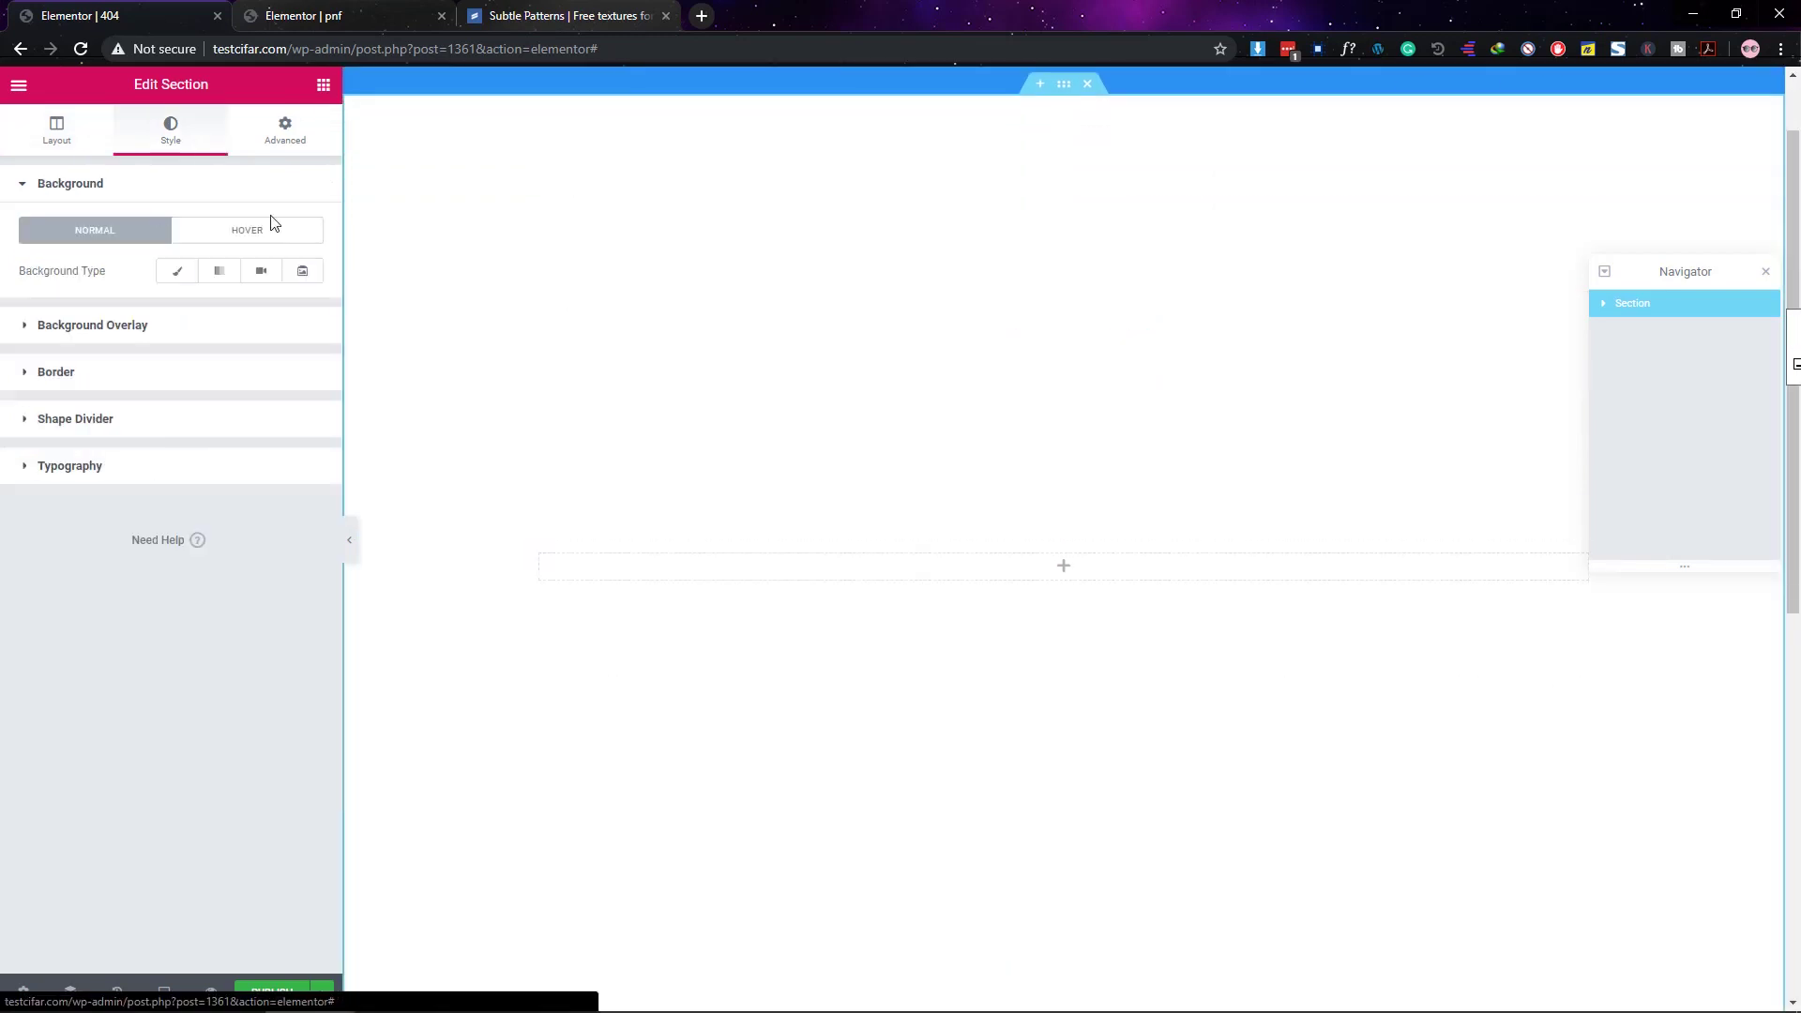
pyautogui.click(176, 271)
pyautogui.click(218, 270)
pyautogui.click(300, 310)
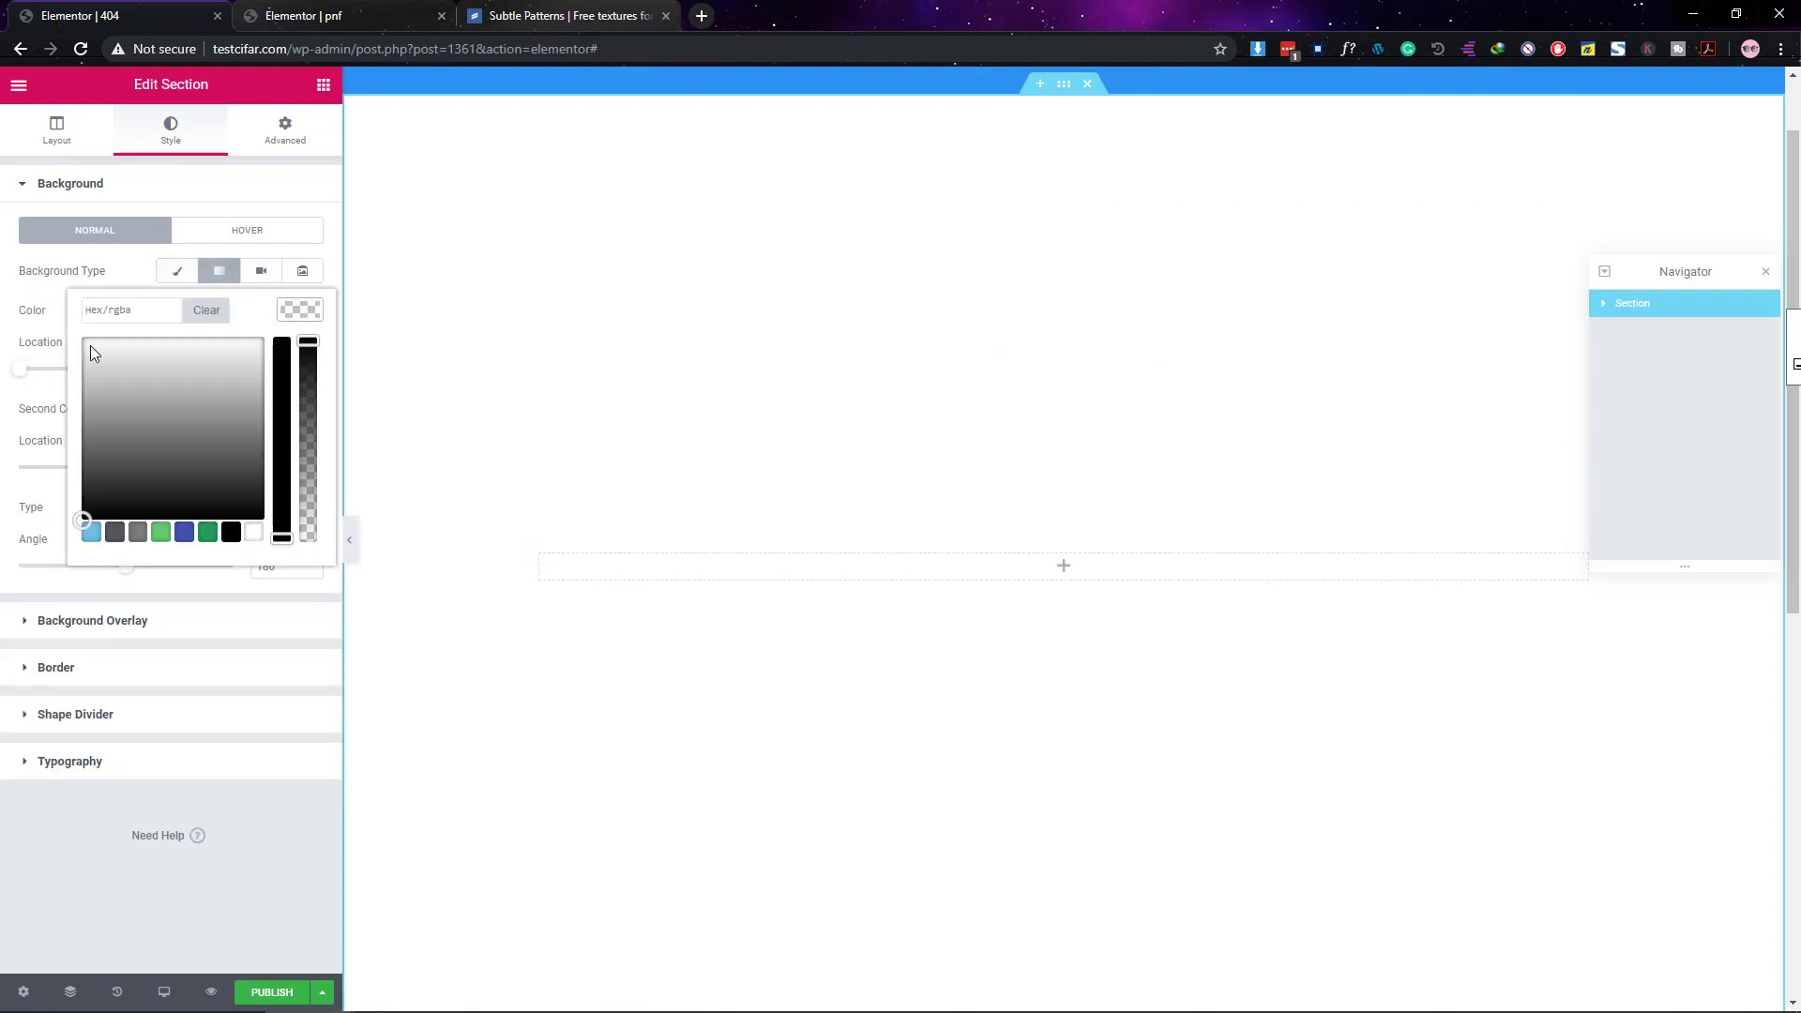
pyautogui.click(320, 306)
pyautogui.click(300, 408)
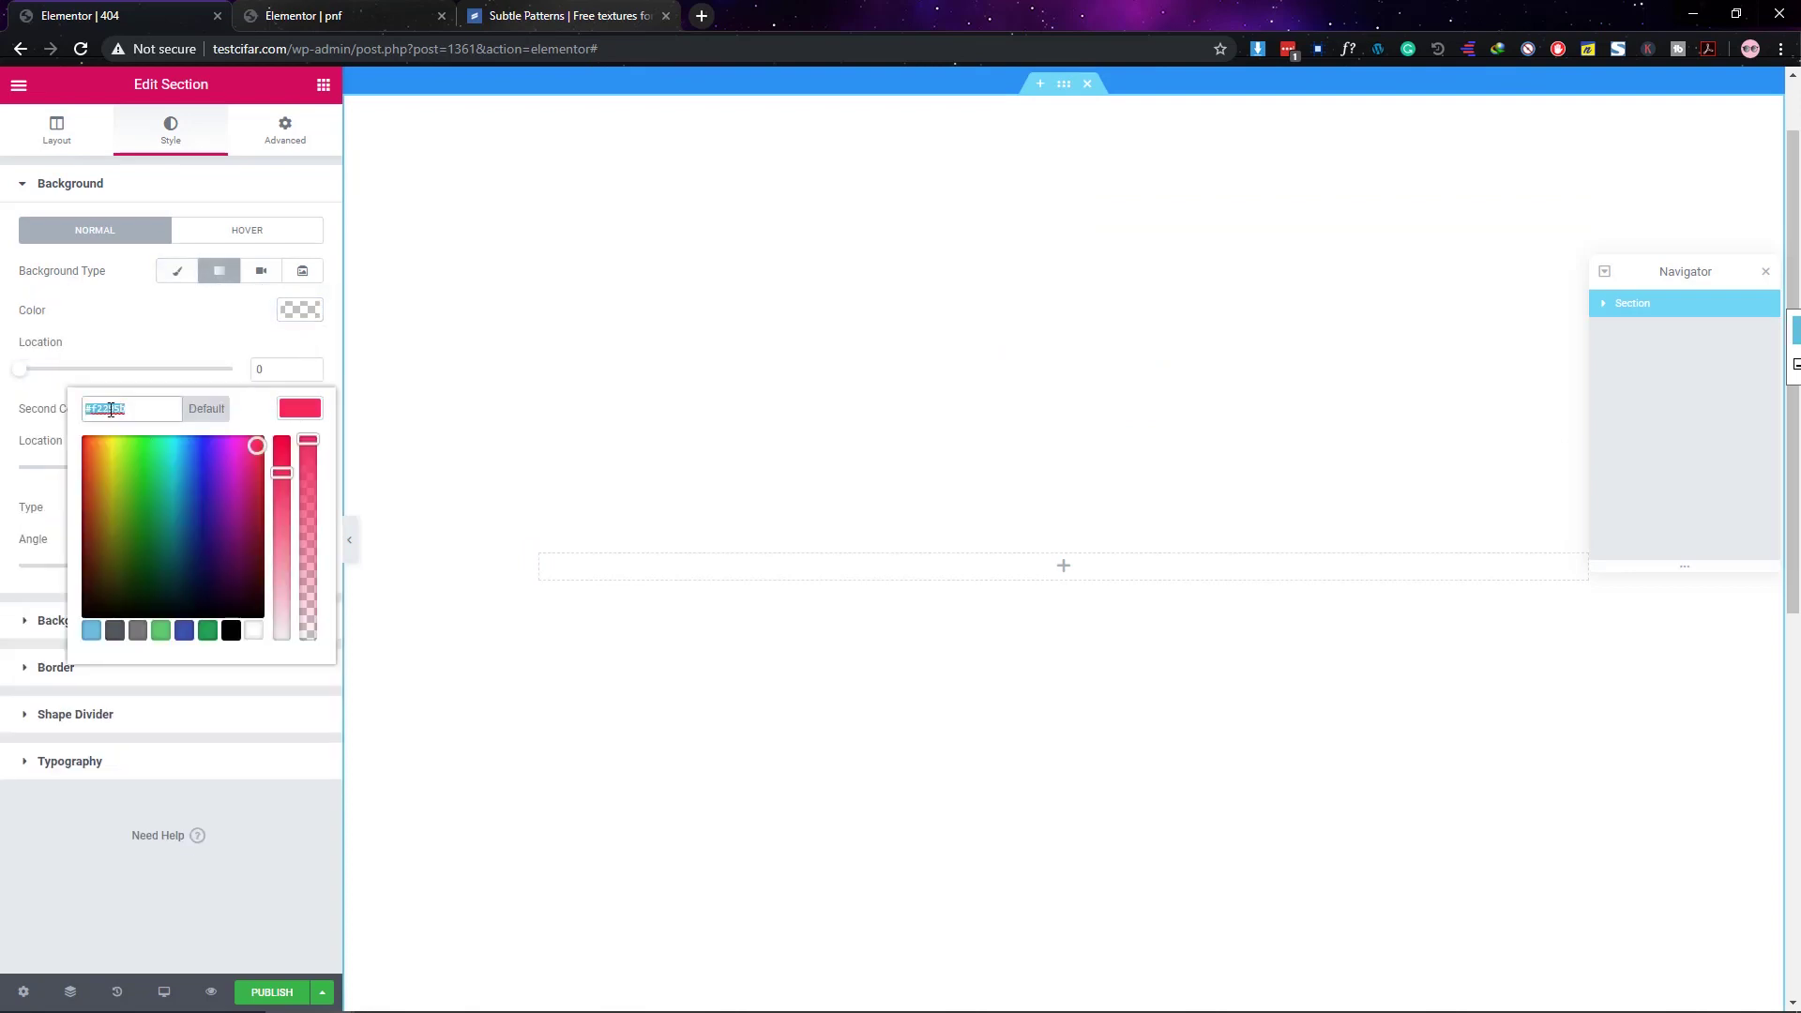
pyautogui.hotkey('ctrl', 'v')
pyautogui.click(142, 353)
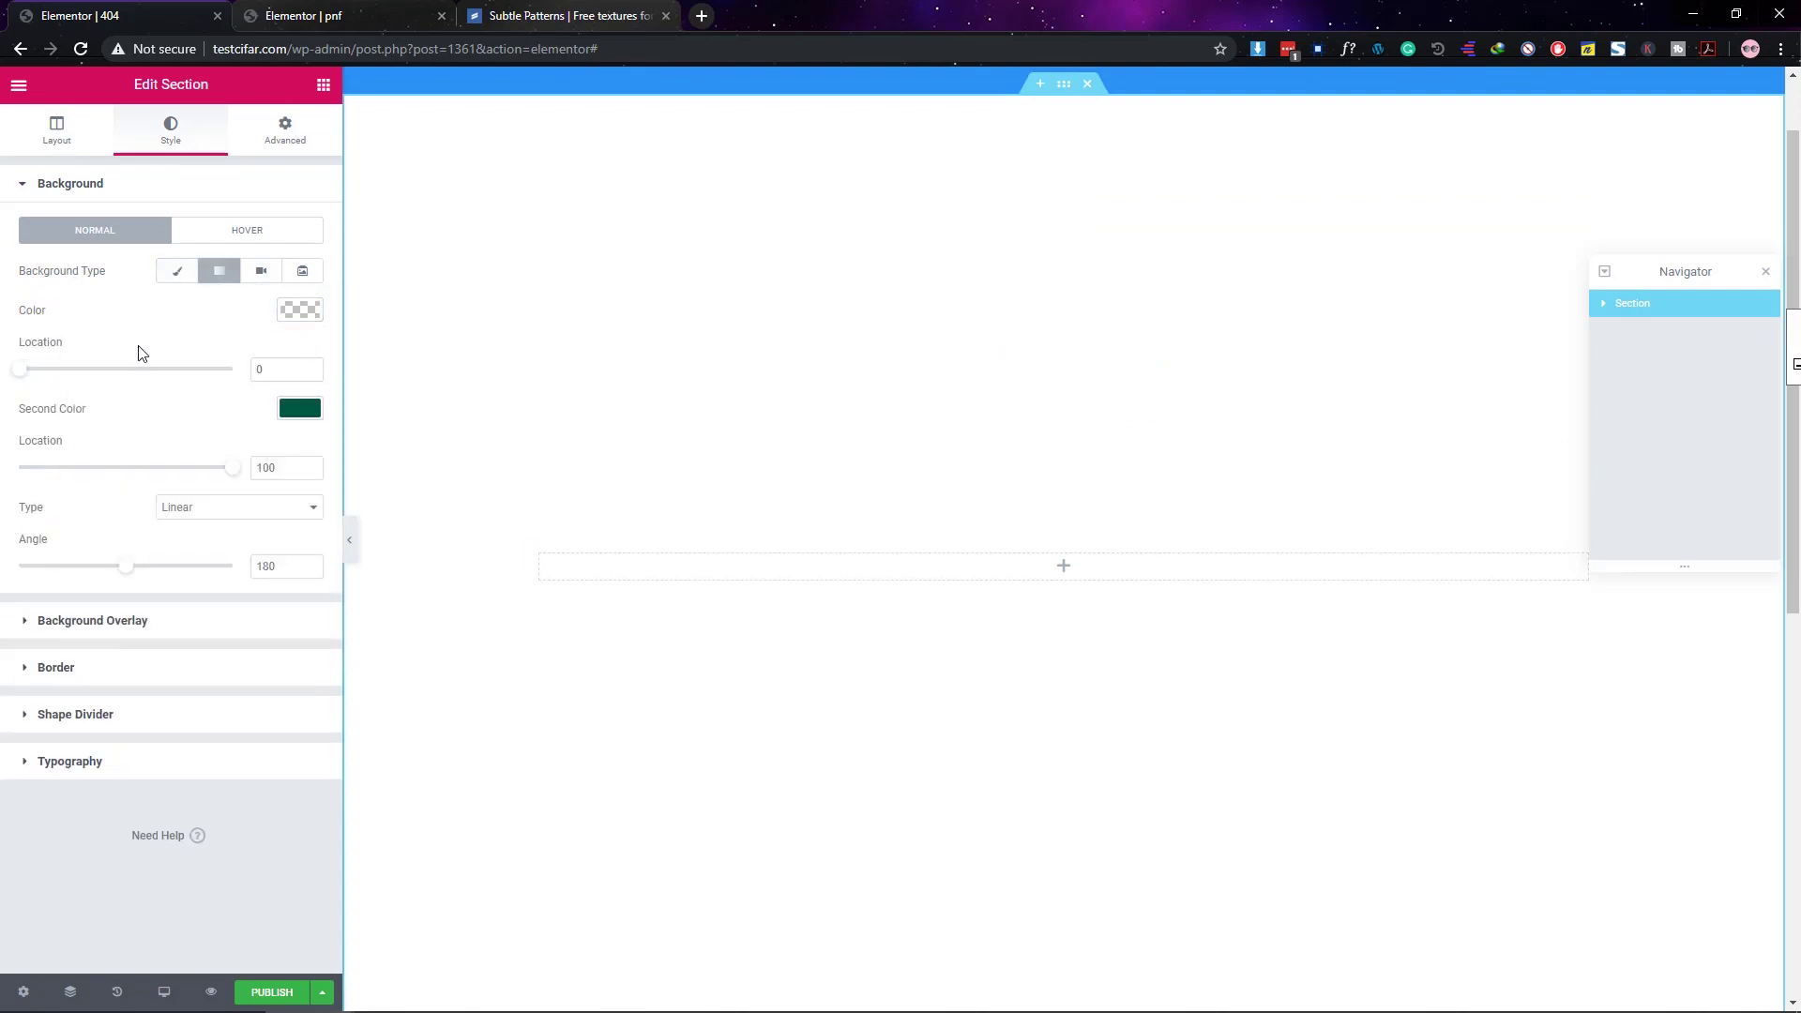
pyautogui.click(297, 319)
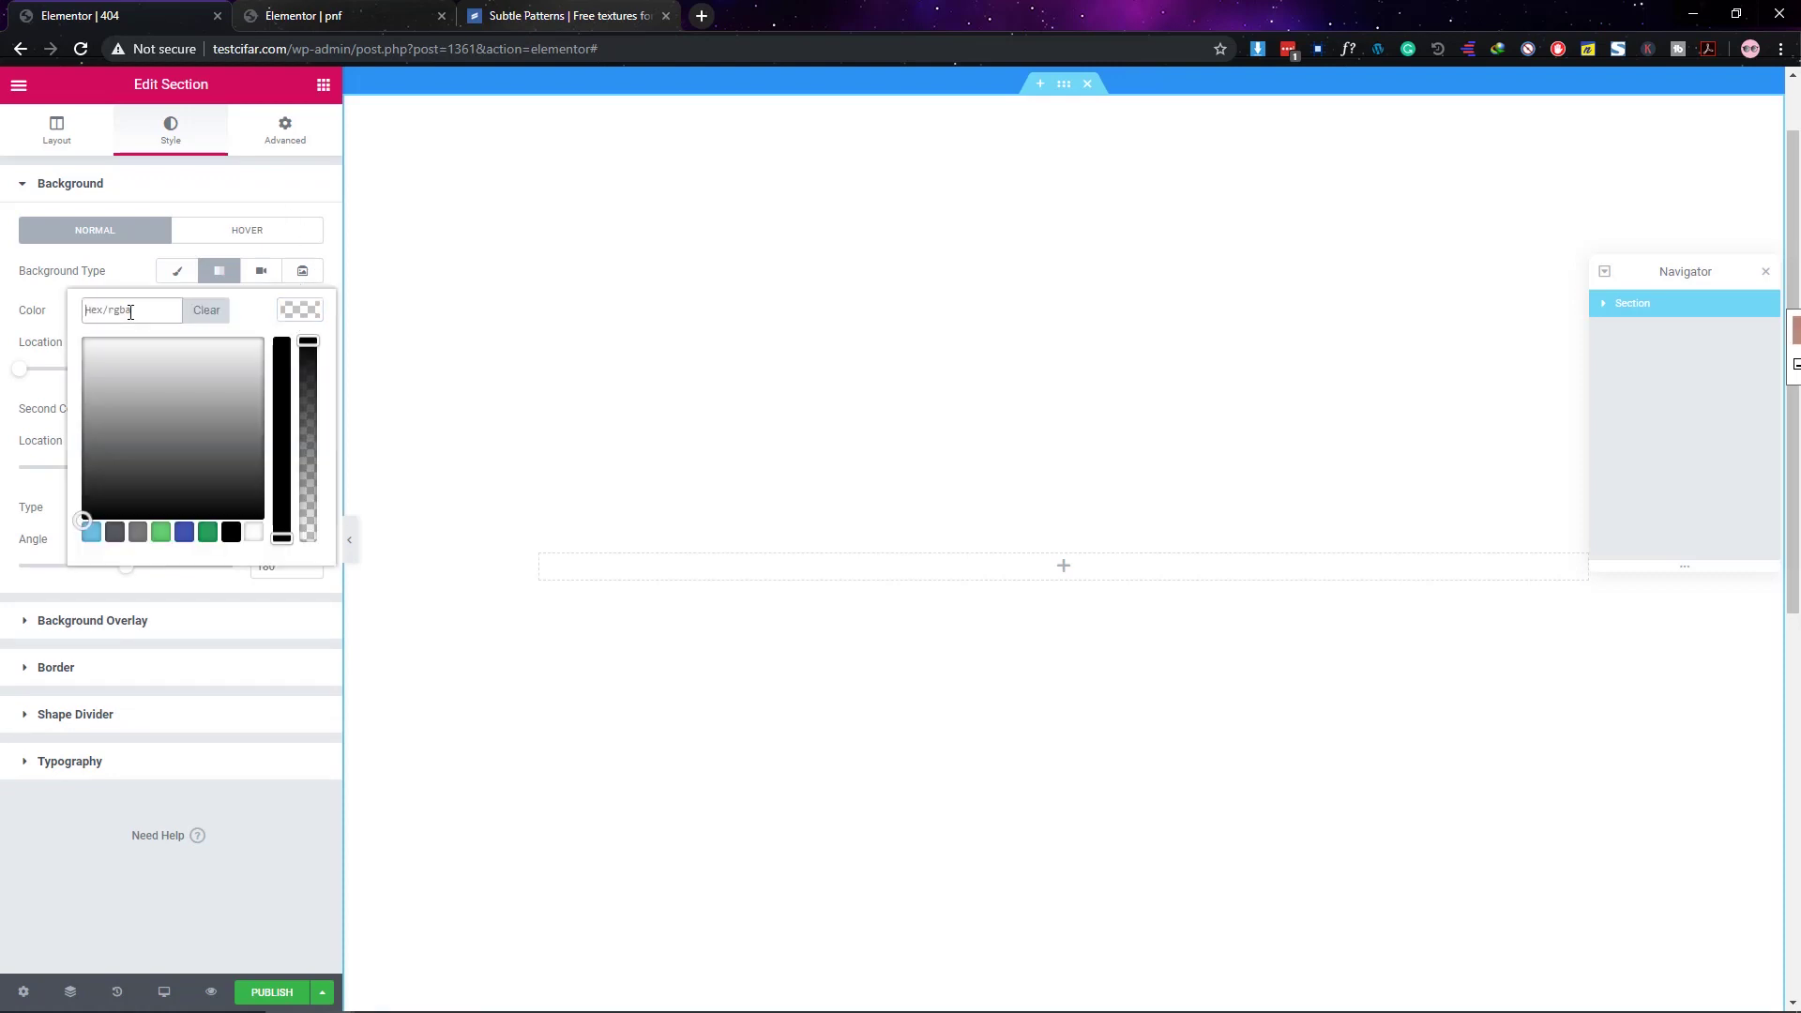
pyautogui.hotkey('ctrl', 'v')
pyautogui.click(300, 312)
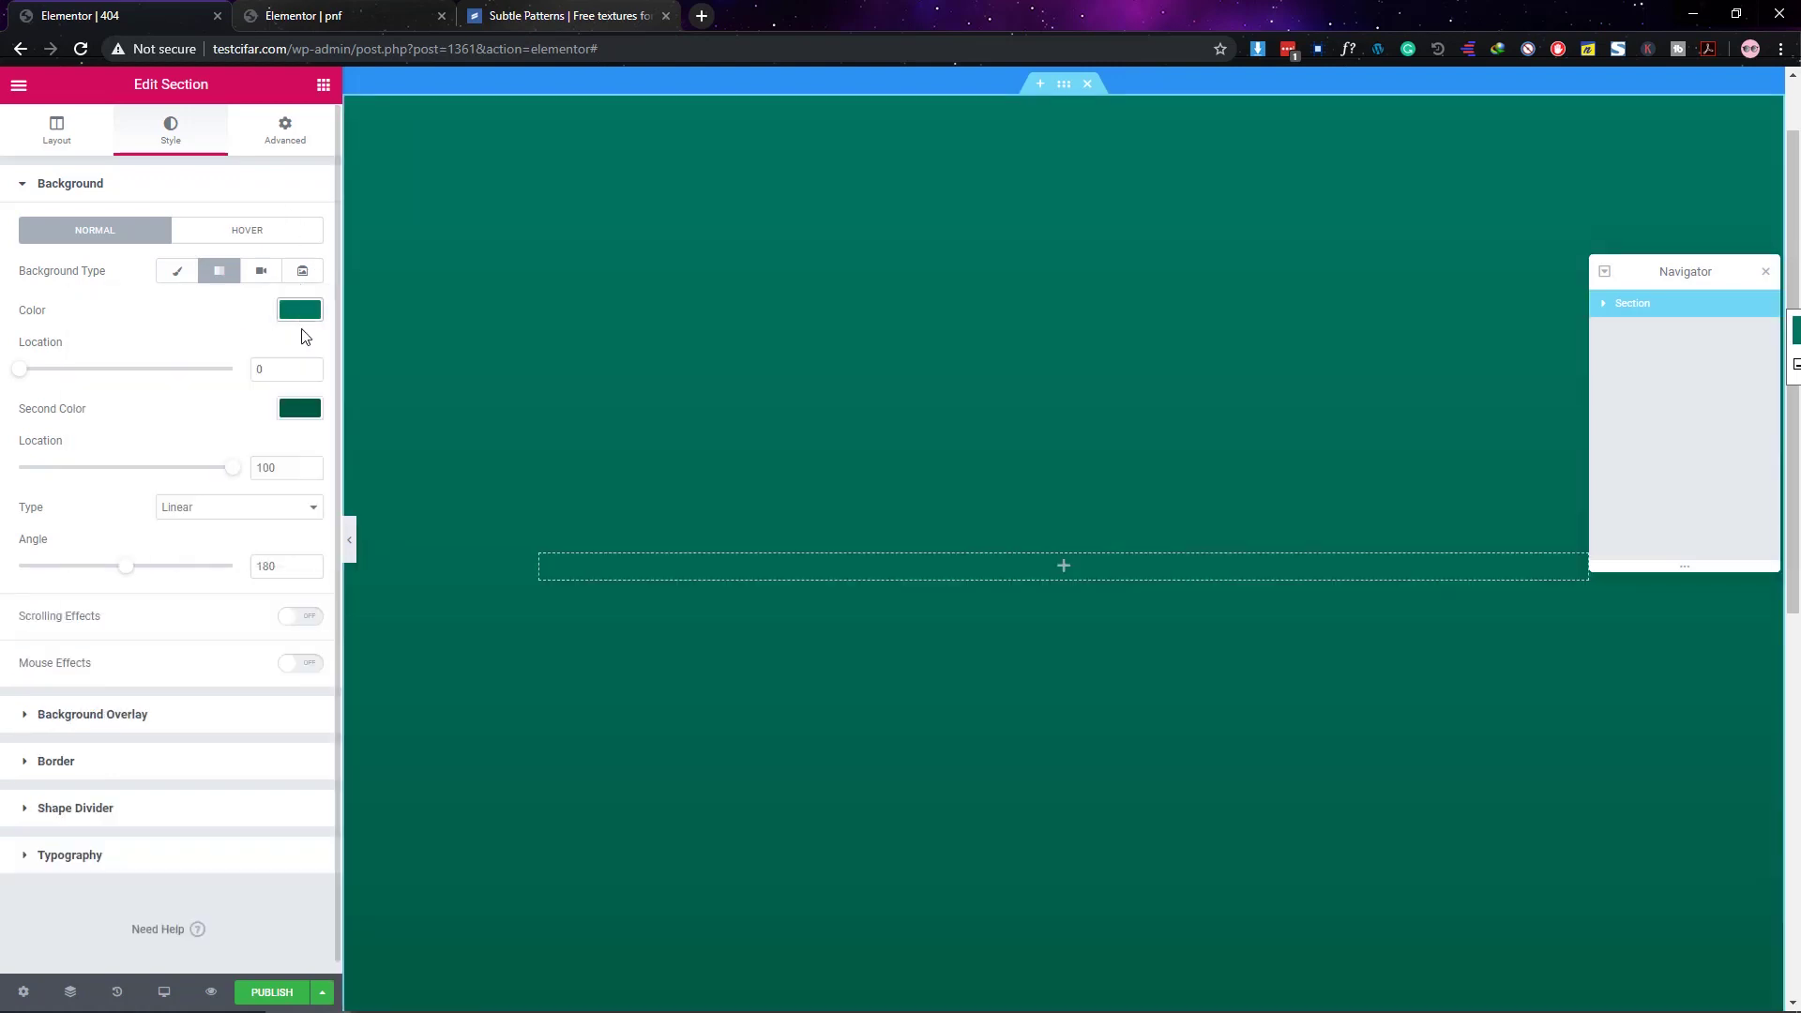
# Step: Add a classic background overlay to the section using the light gadget-icon pattern image from the media library
pyautogui.click(137, 729)
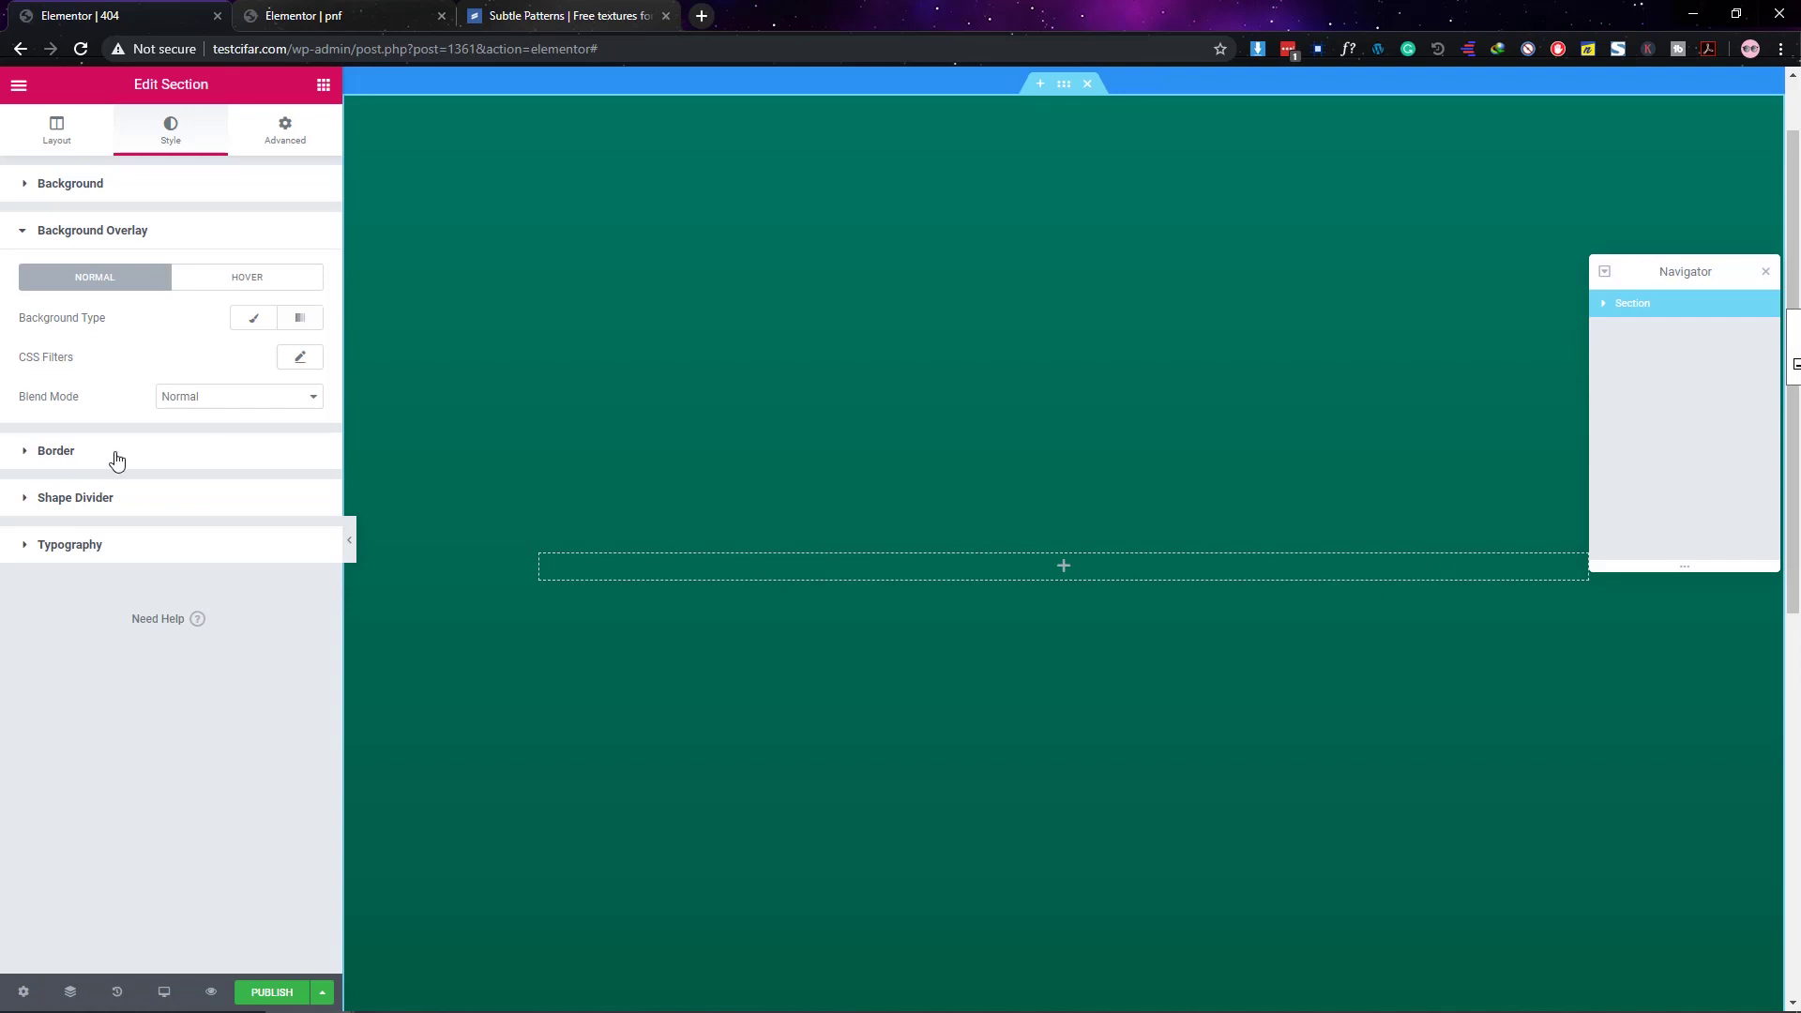
pyautogui.click(236, 280)
pyautogui.click(117, 280)
pyautogui.click(252, 317)
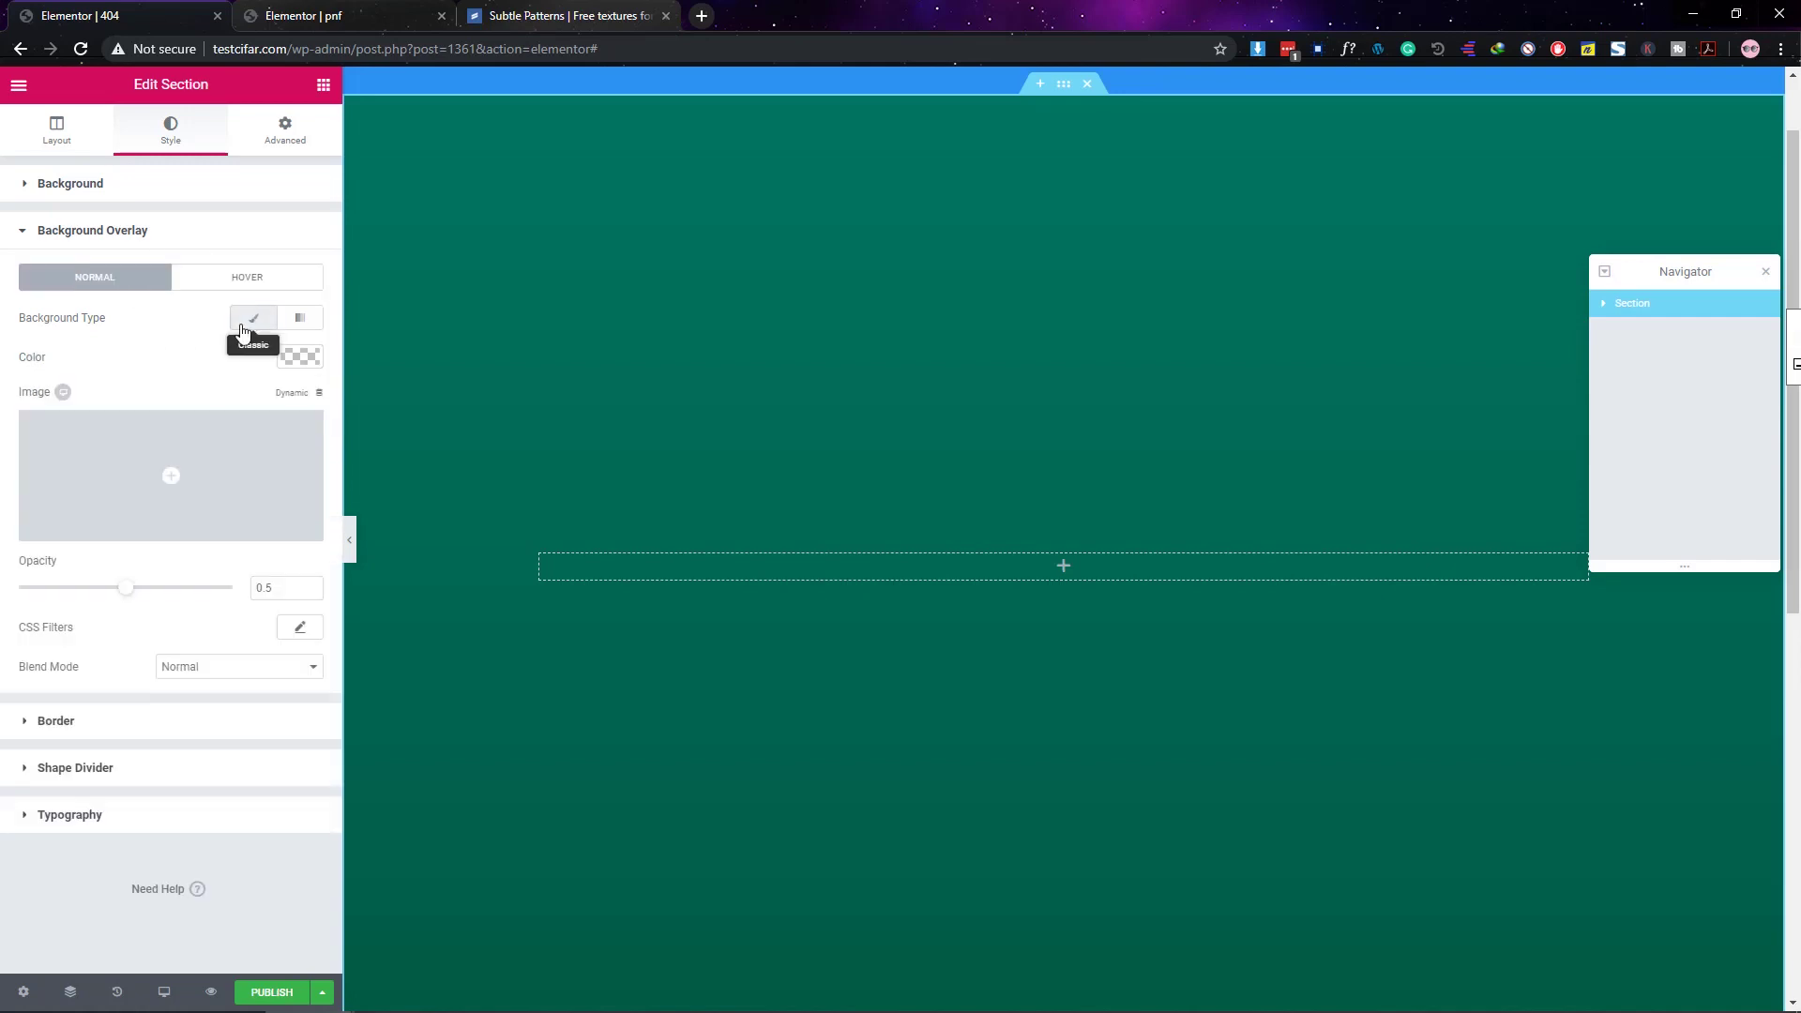
pyautogui.click(178, 477)
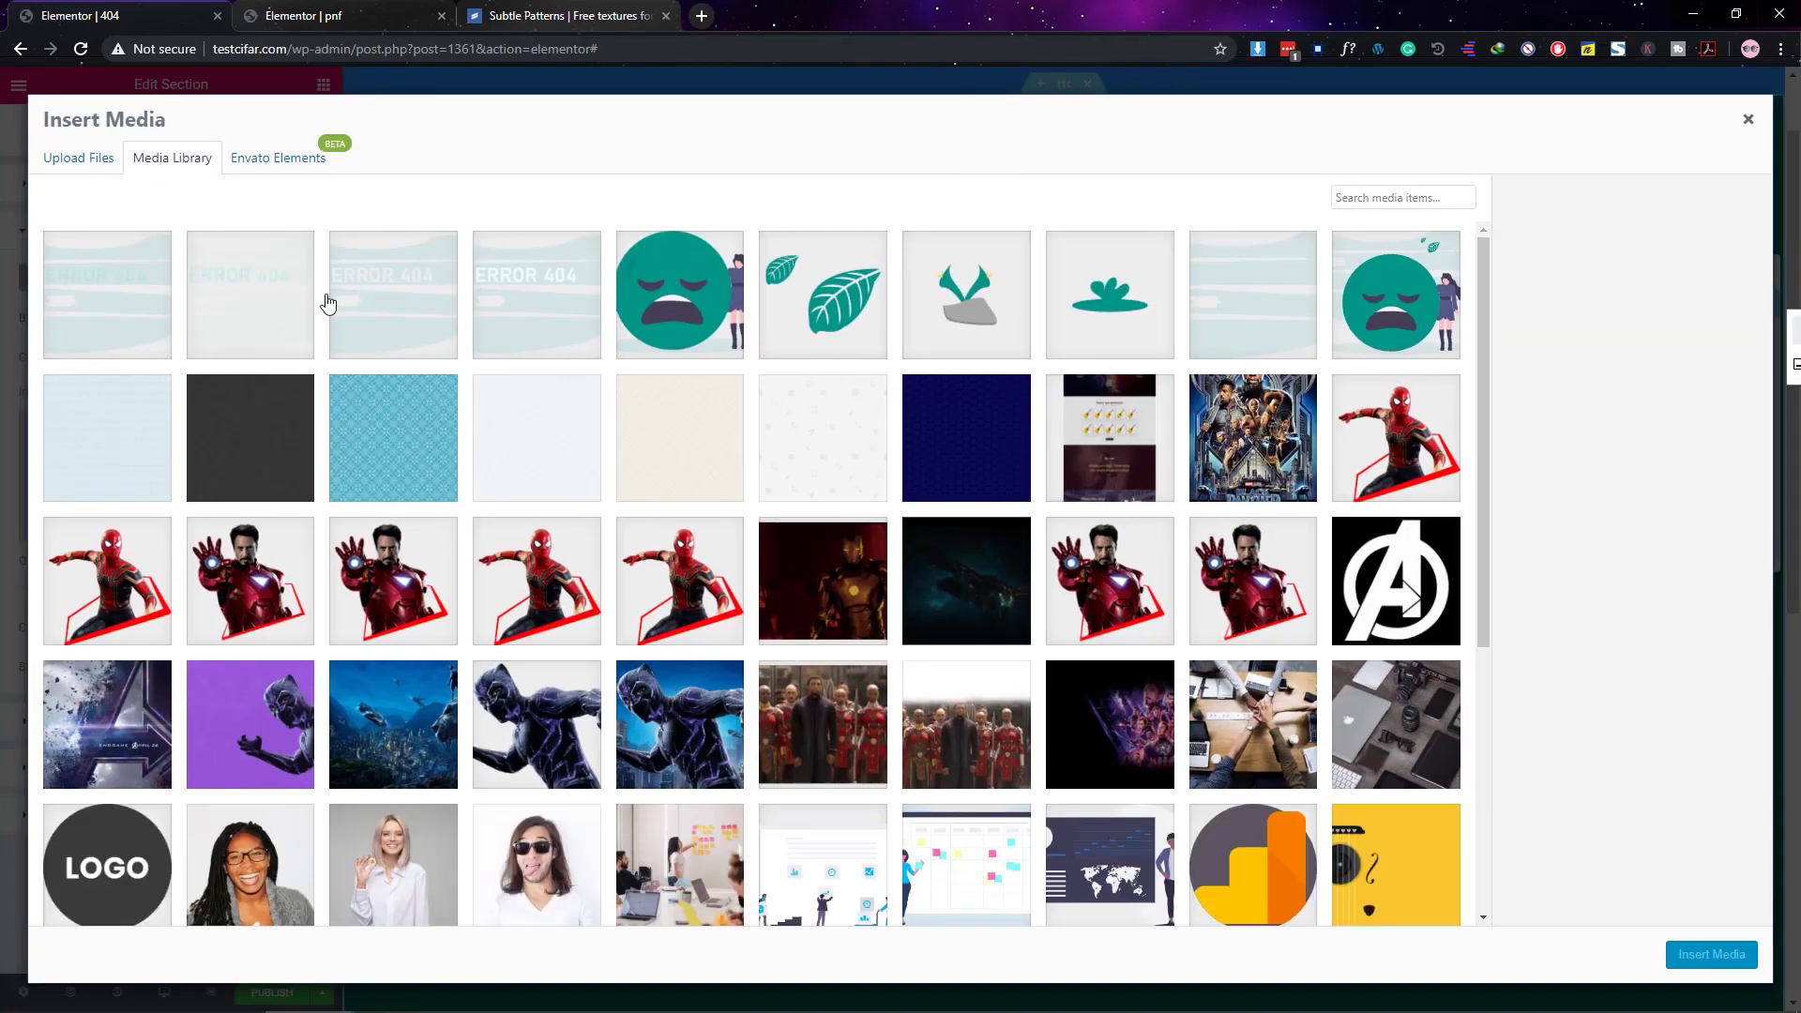
pyautogui.click(851, 455)
pyautogui.click(1682, 954)
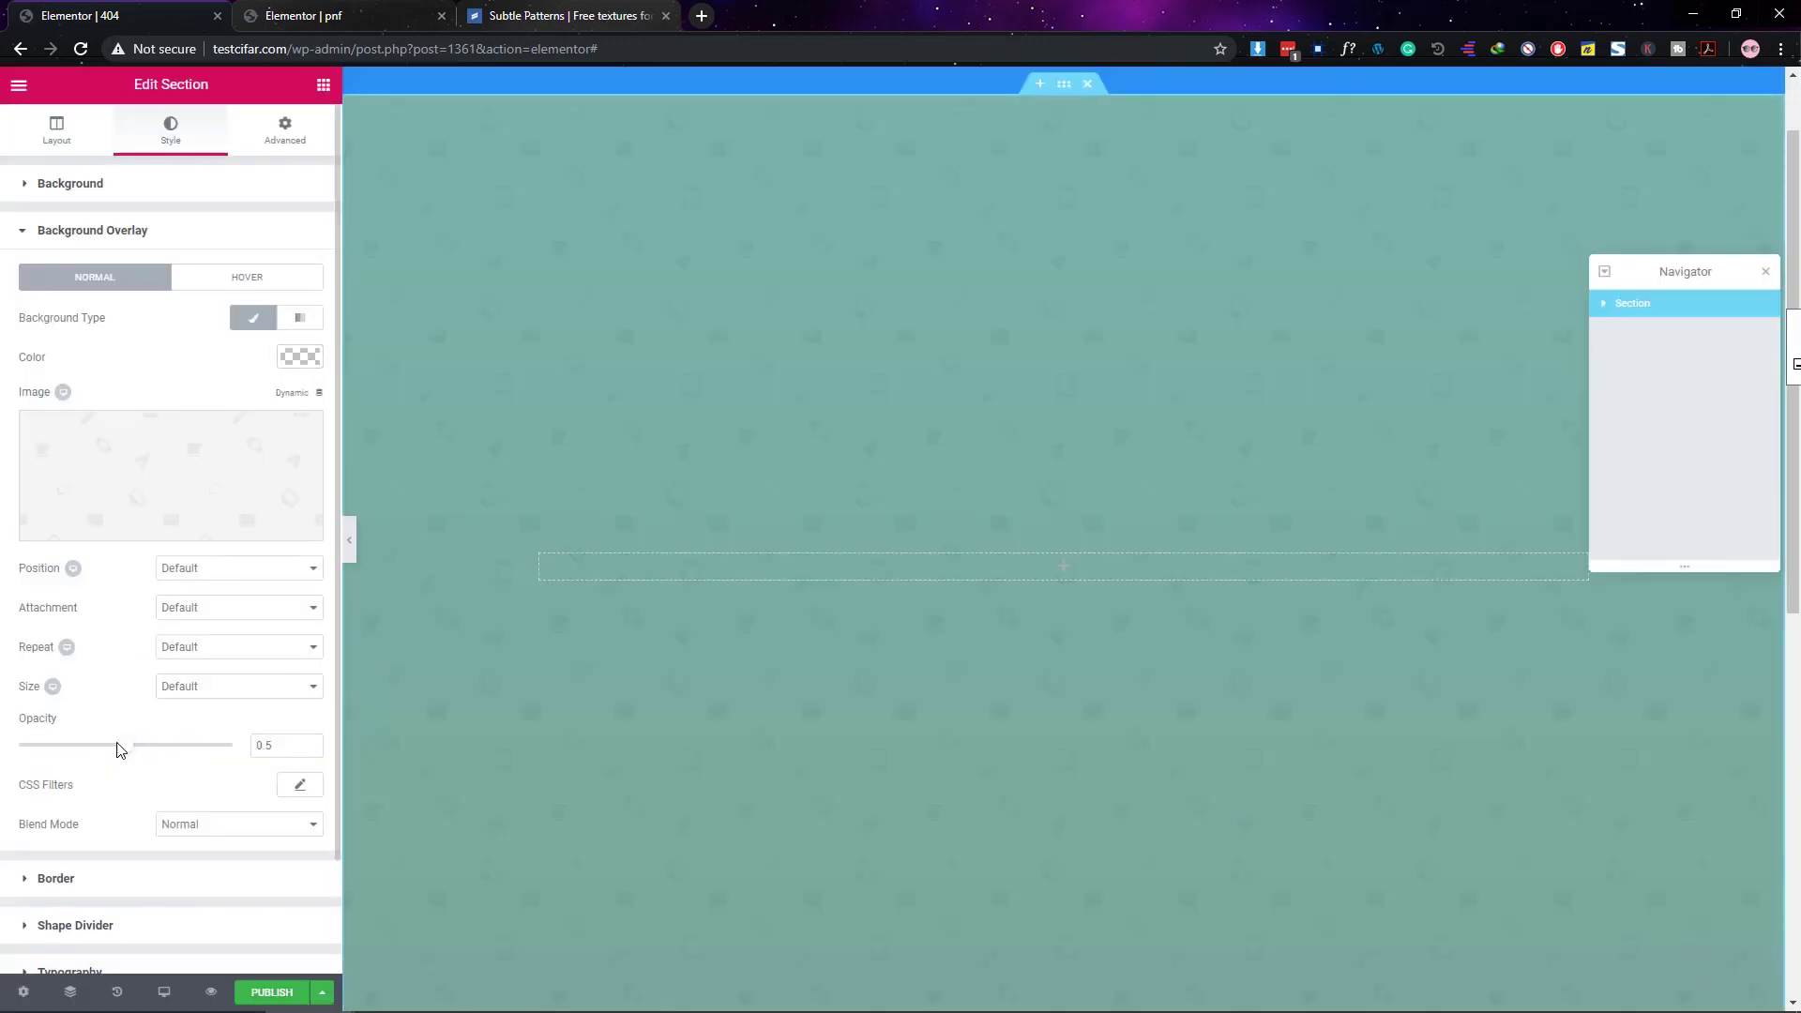
# Step: Set the background overlay's opacity to 1 and its blend mode to Multiply
pyautogui.moveTo(120, 749); pyautogui.dragTo(333, 755)
pyautogui.click(264, 825)
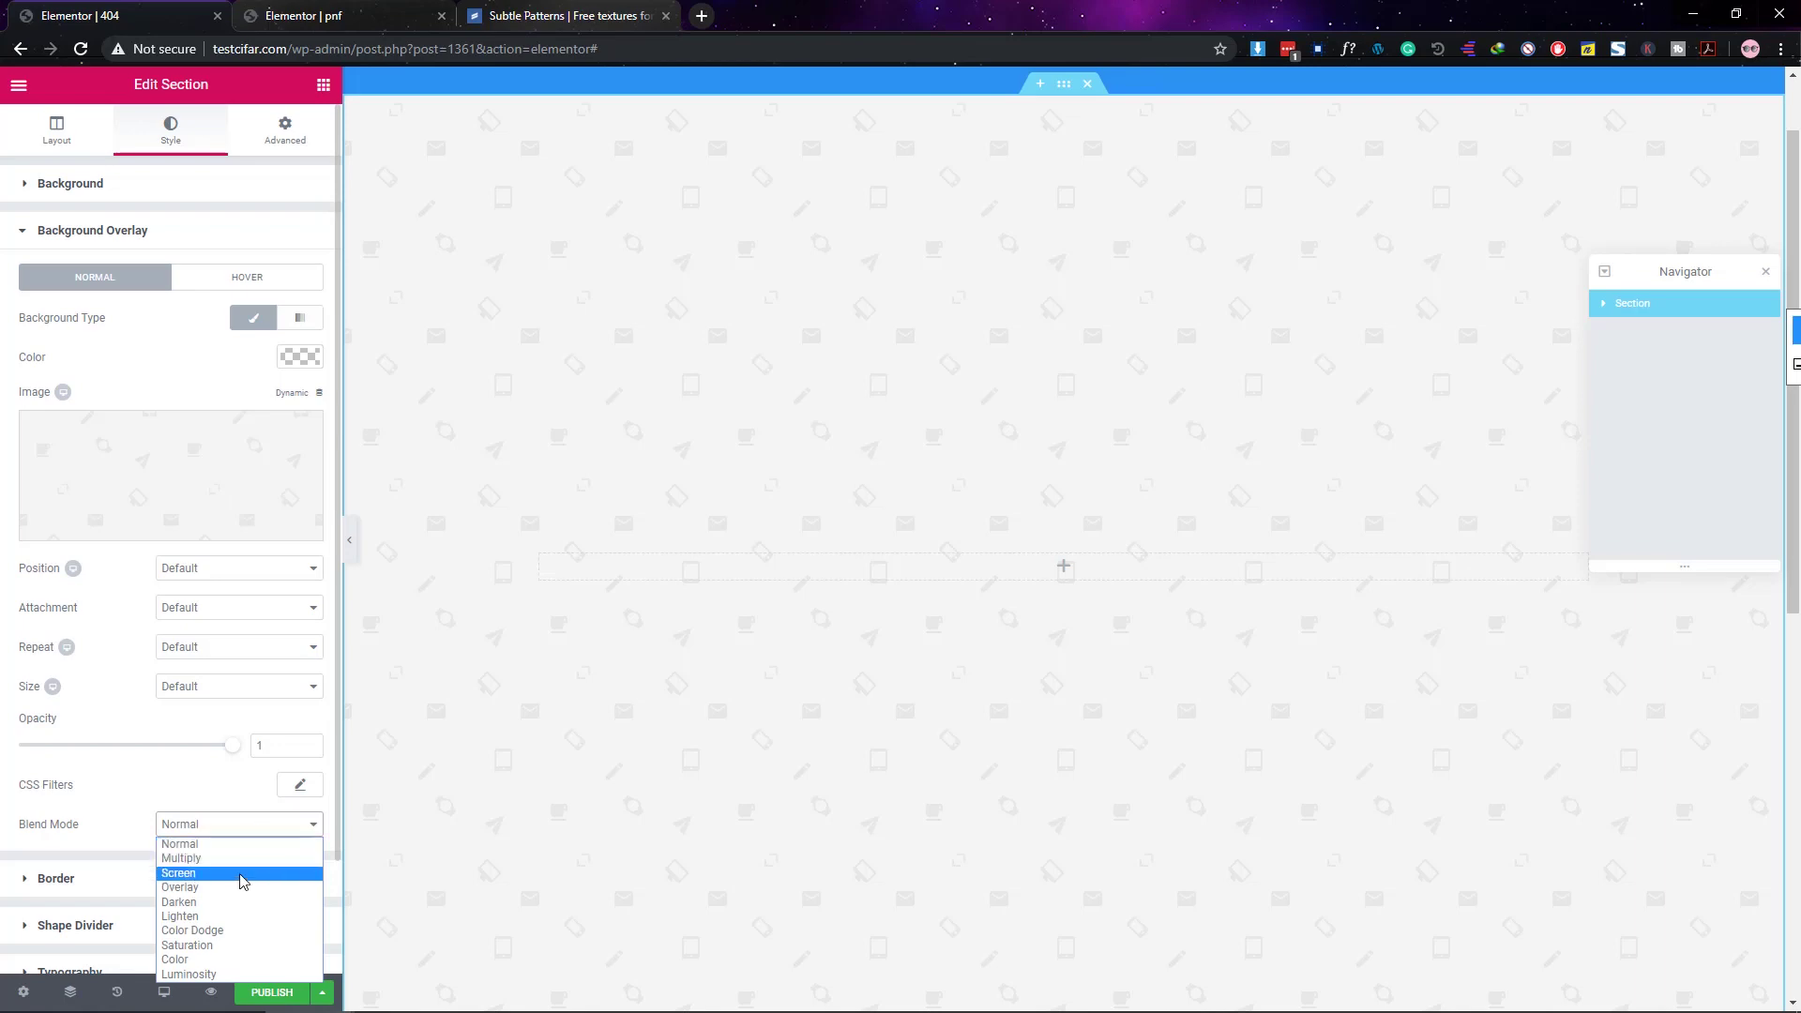
pyautogui.click(239, 857)
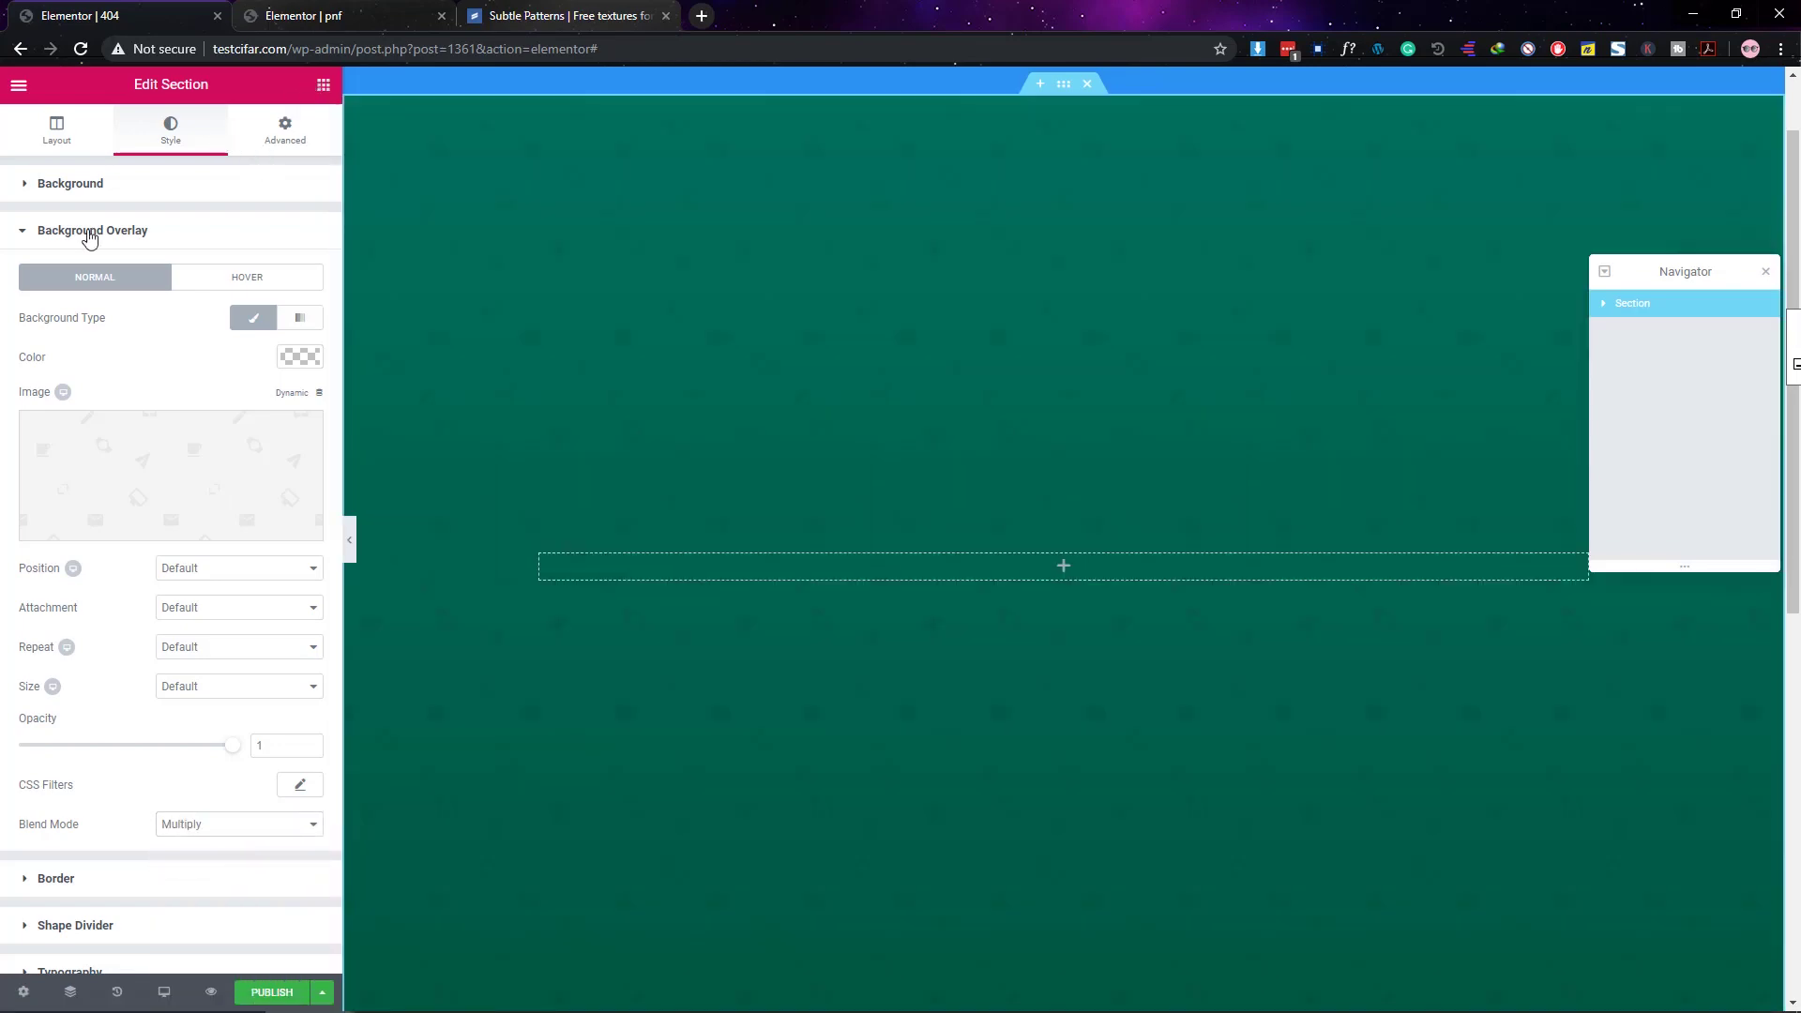
# Step: Add an Image widget to the section's column and insert sad-emoji.png from the media library
pyautogui.click(323, 84)
pyautogui.moveTo(81, 741); pyautogui.dragTo(966, 563)
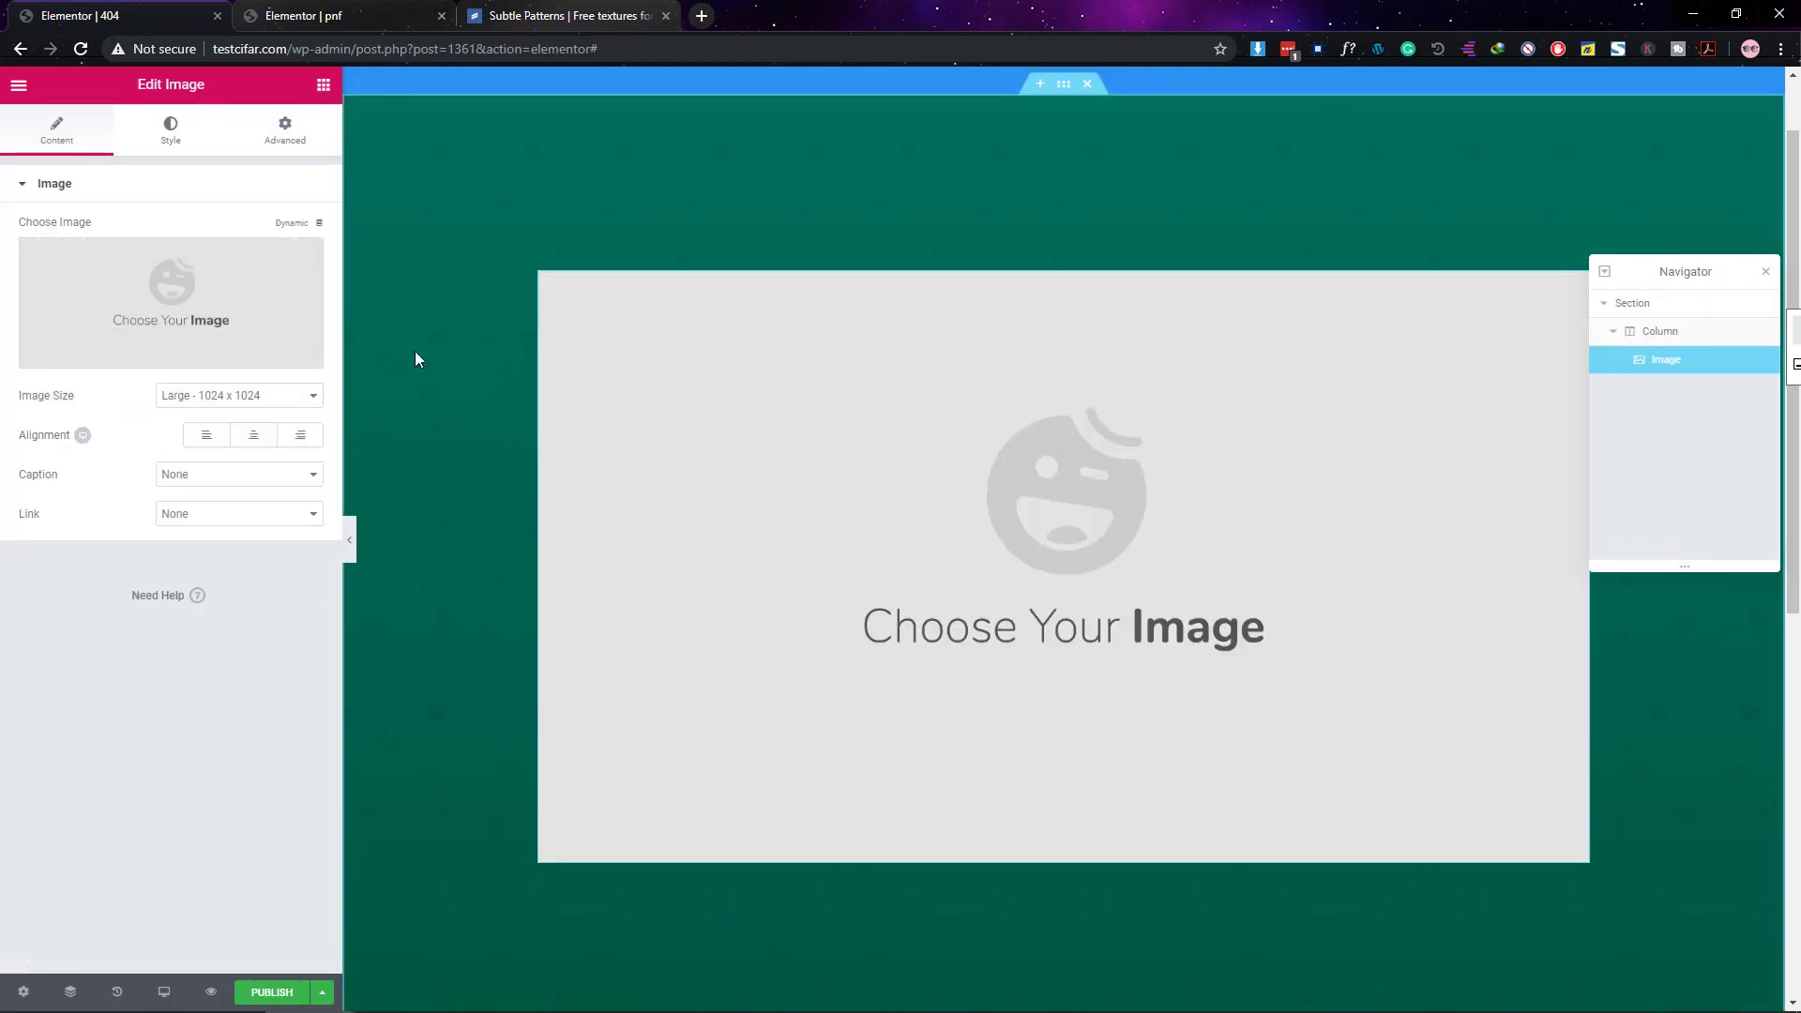
pyautogui.click(241, 293)
pyautogui.click(679, 294)
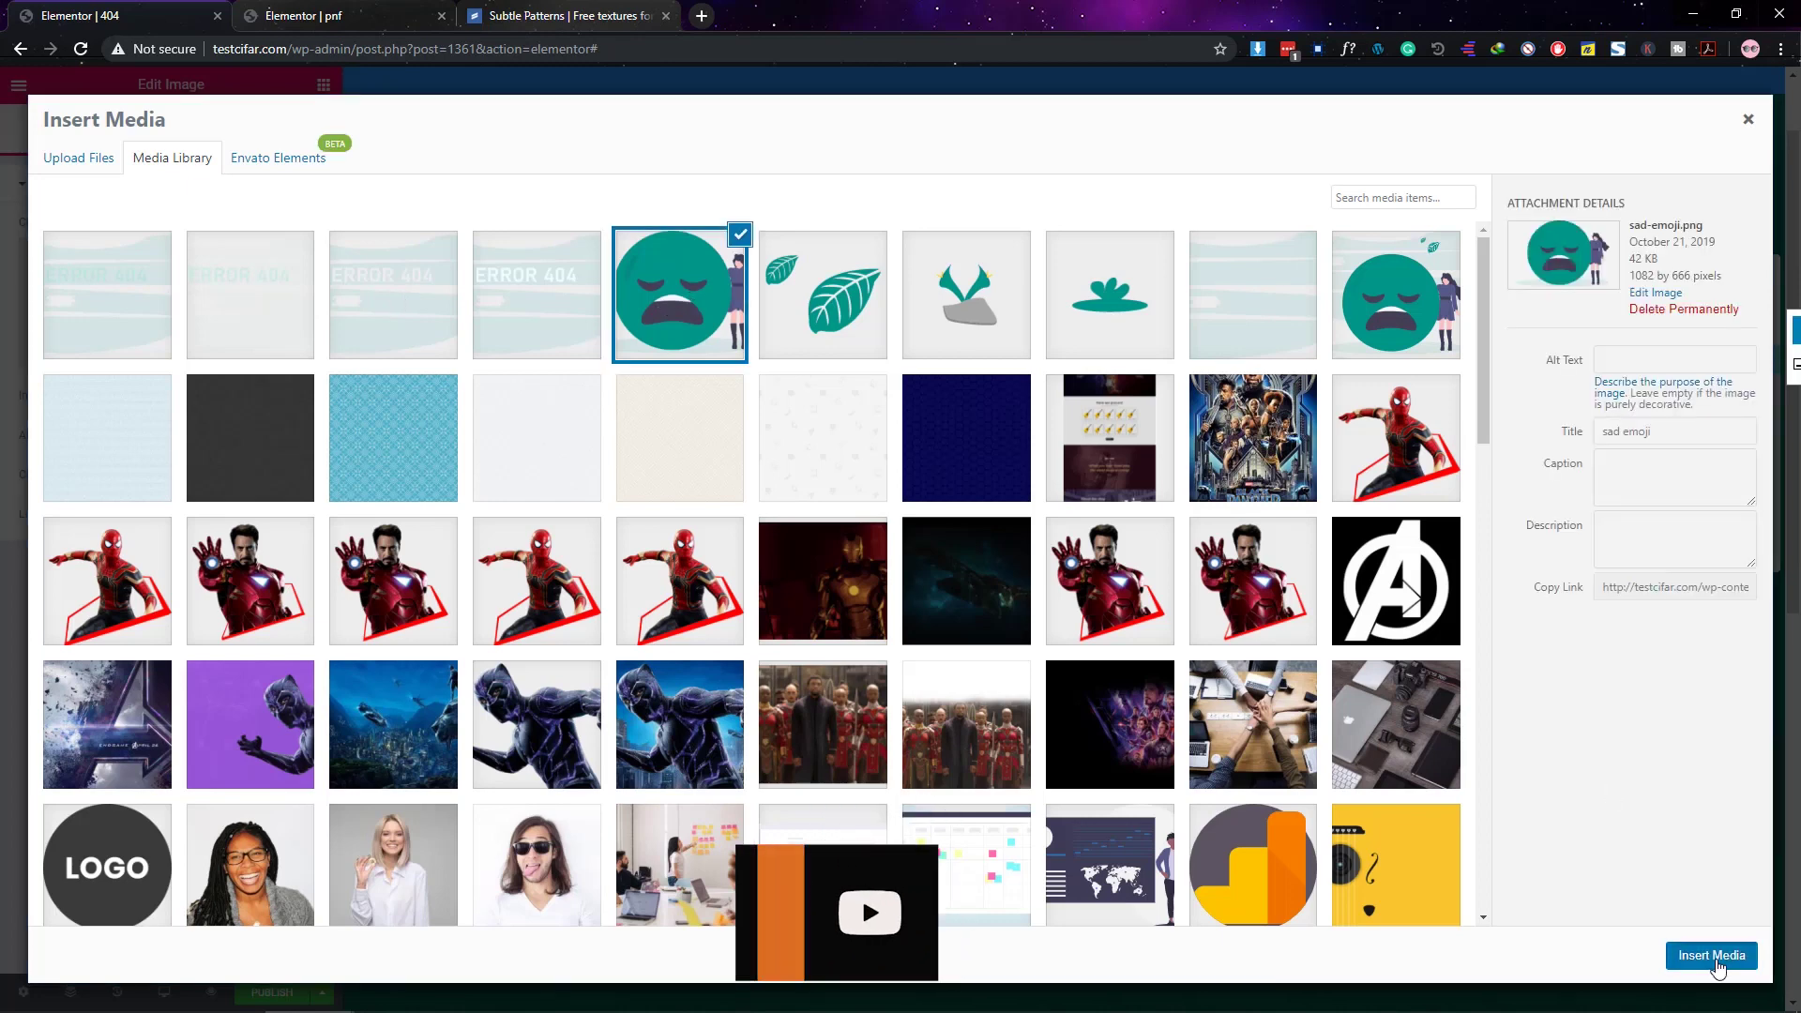
pyautogui.click(1713, 957)
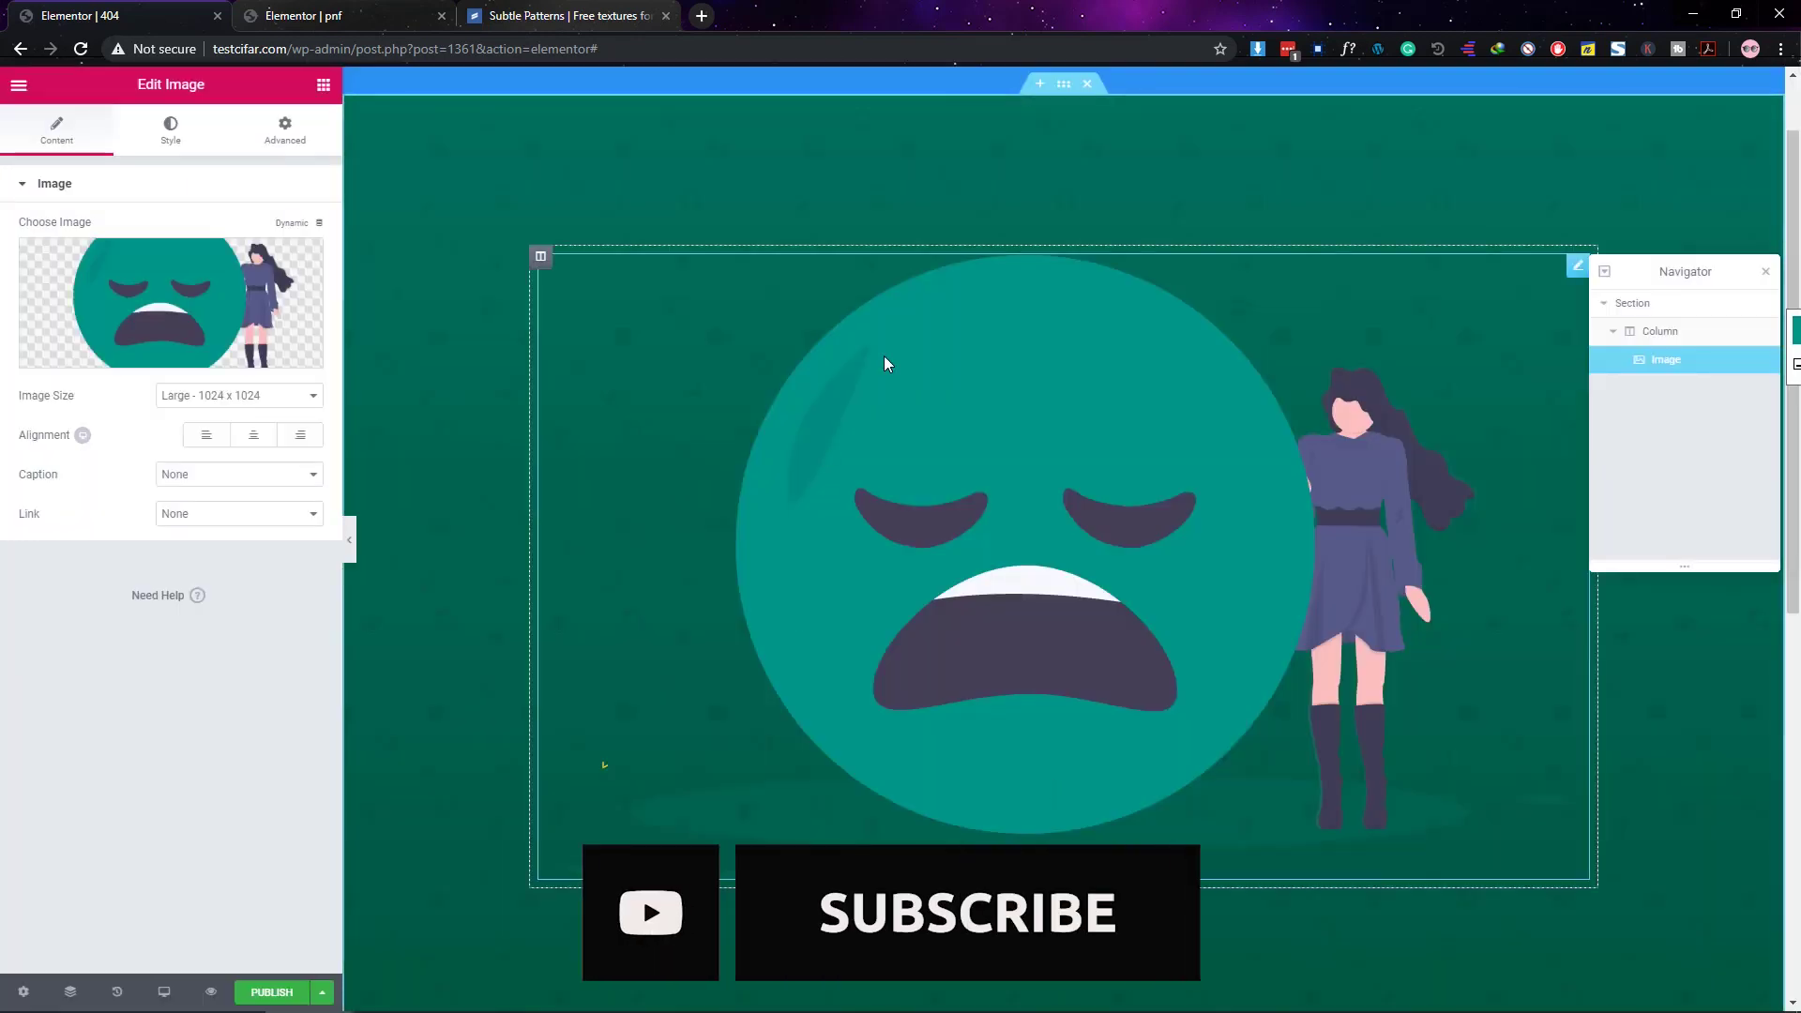
# Step: Set the emoji image's width to 40% and its Z-Index to 10
pyautogui.click(171, 150)
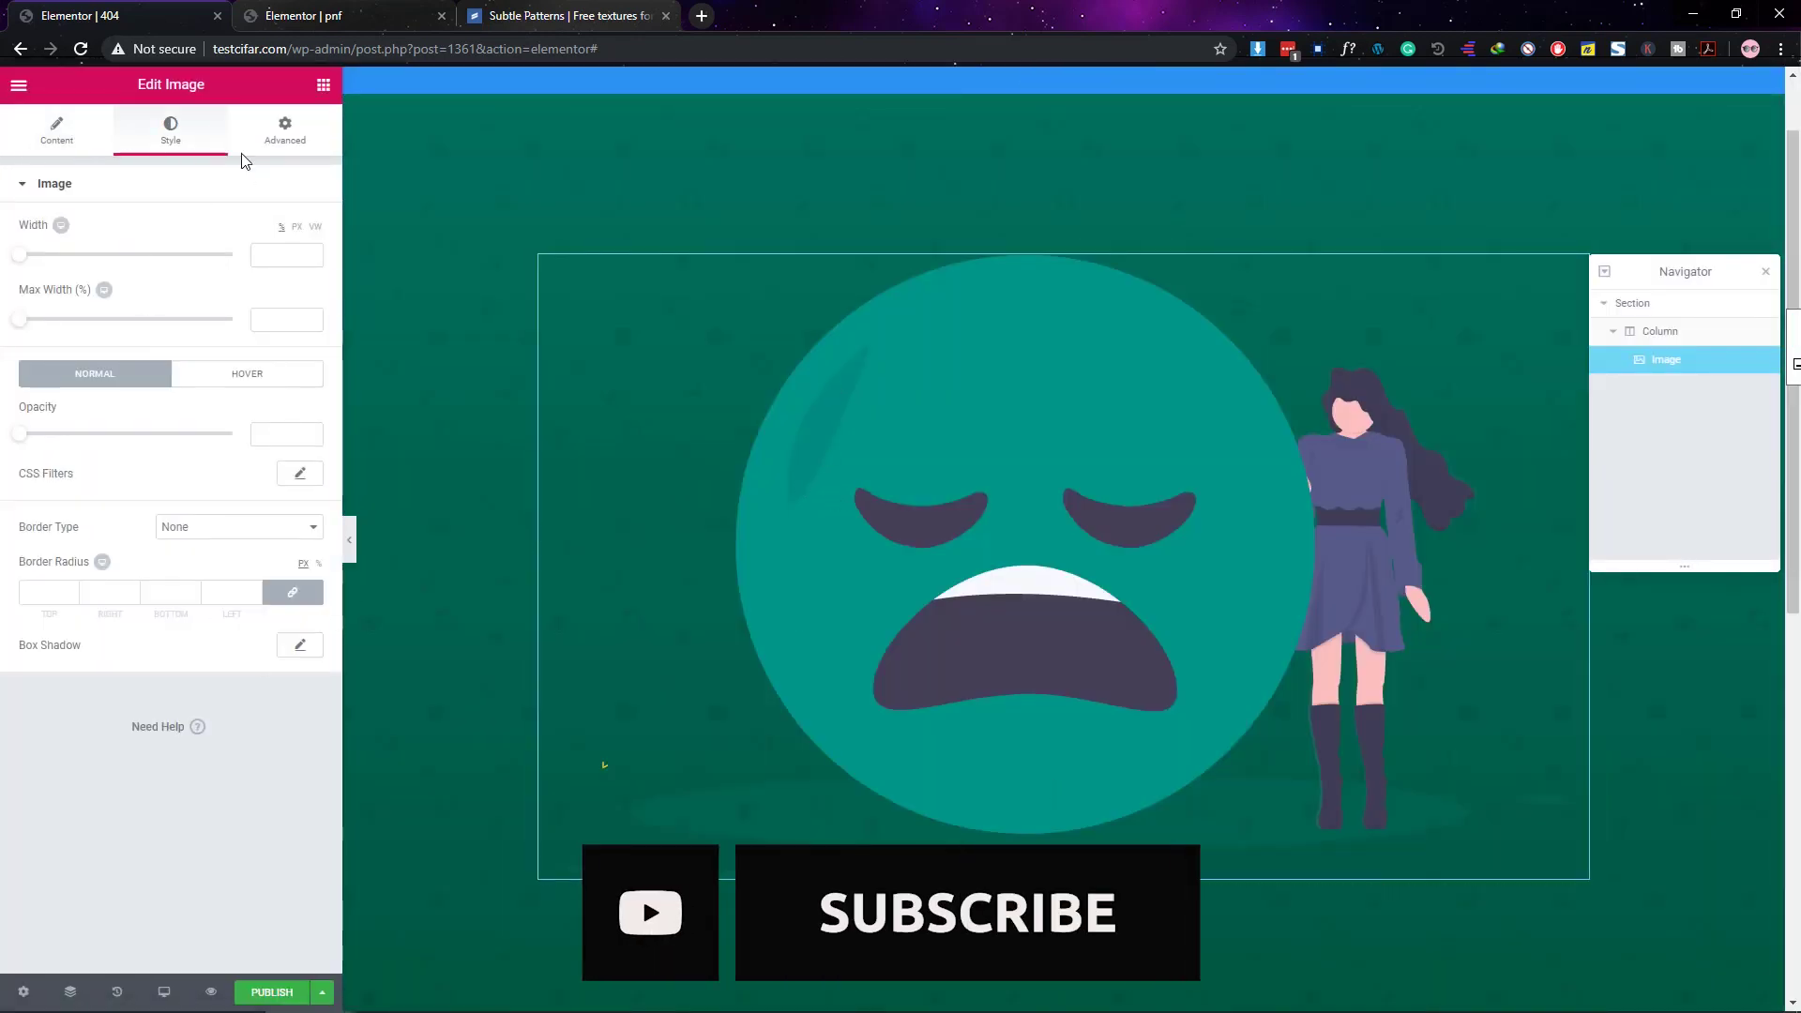
pyautogui.click(277, 136)
pyautogui.click(171, 136)
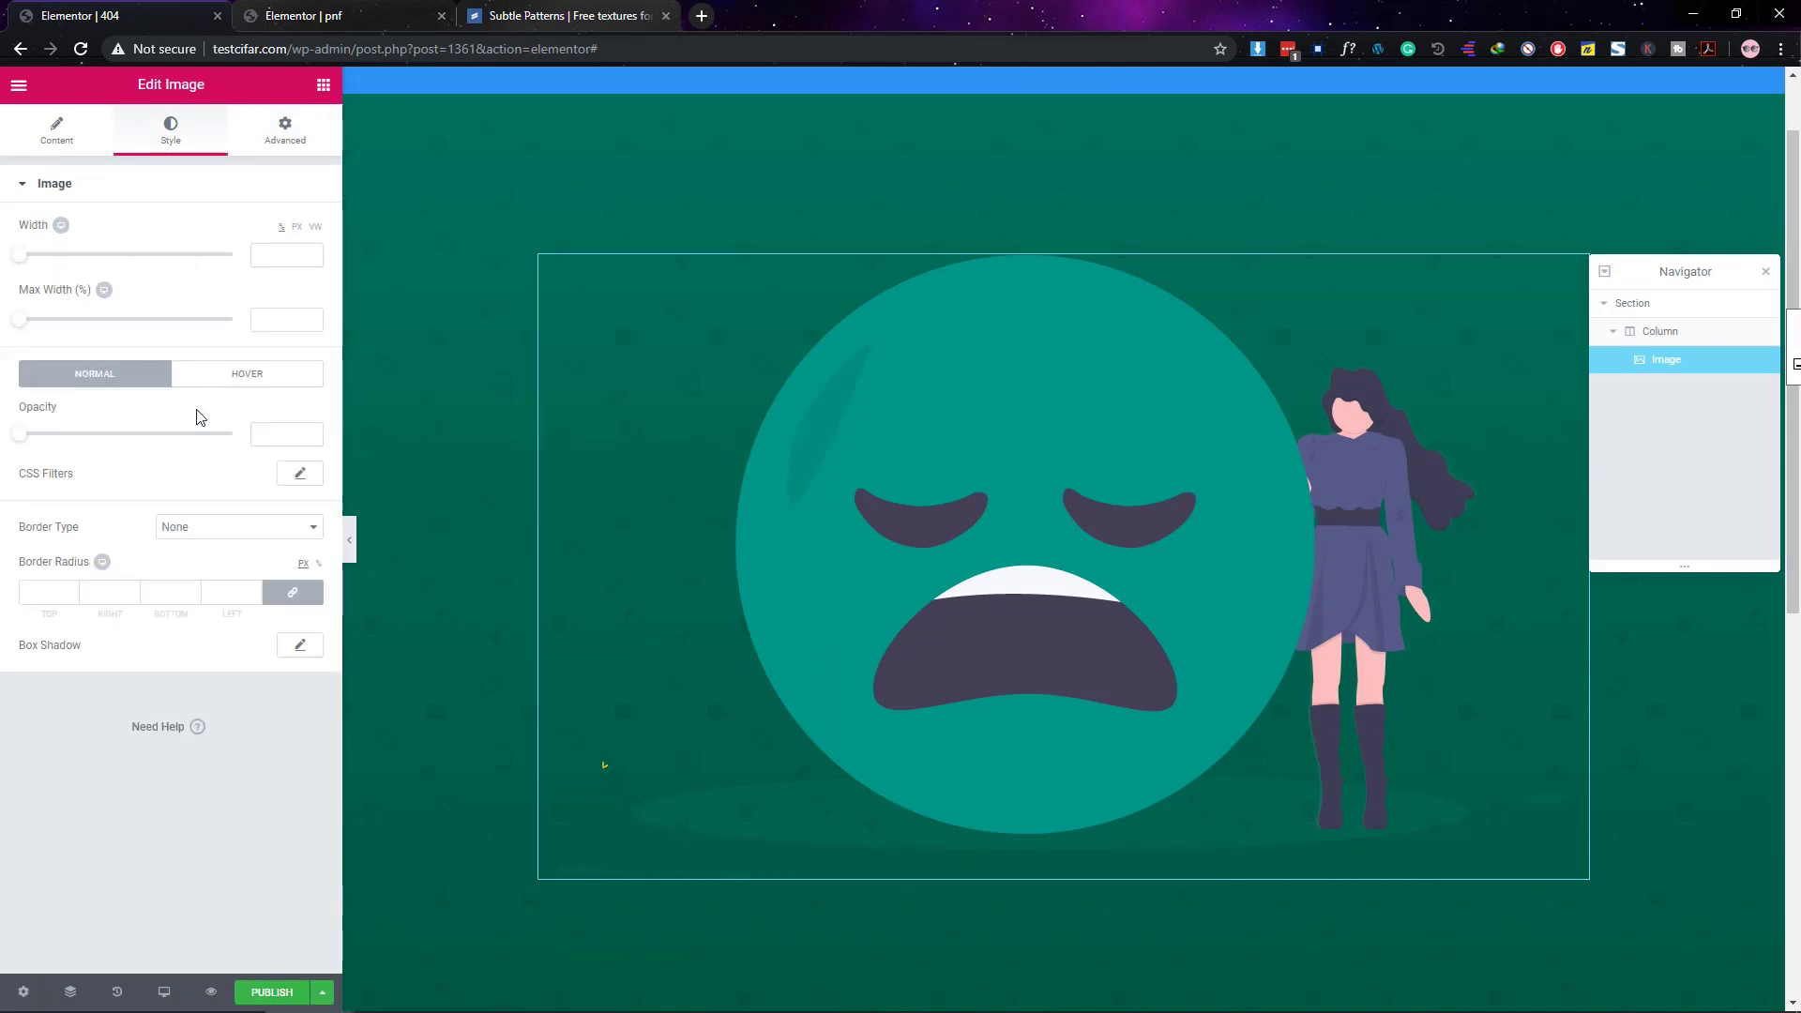
pyautogui.click(273, 253)
pyautogui.write('40')
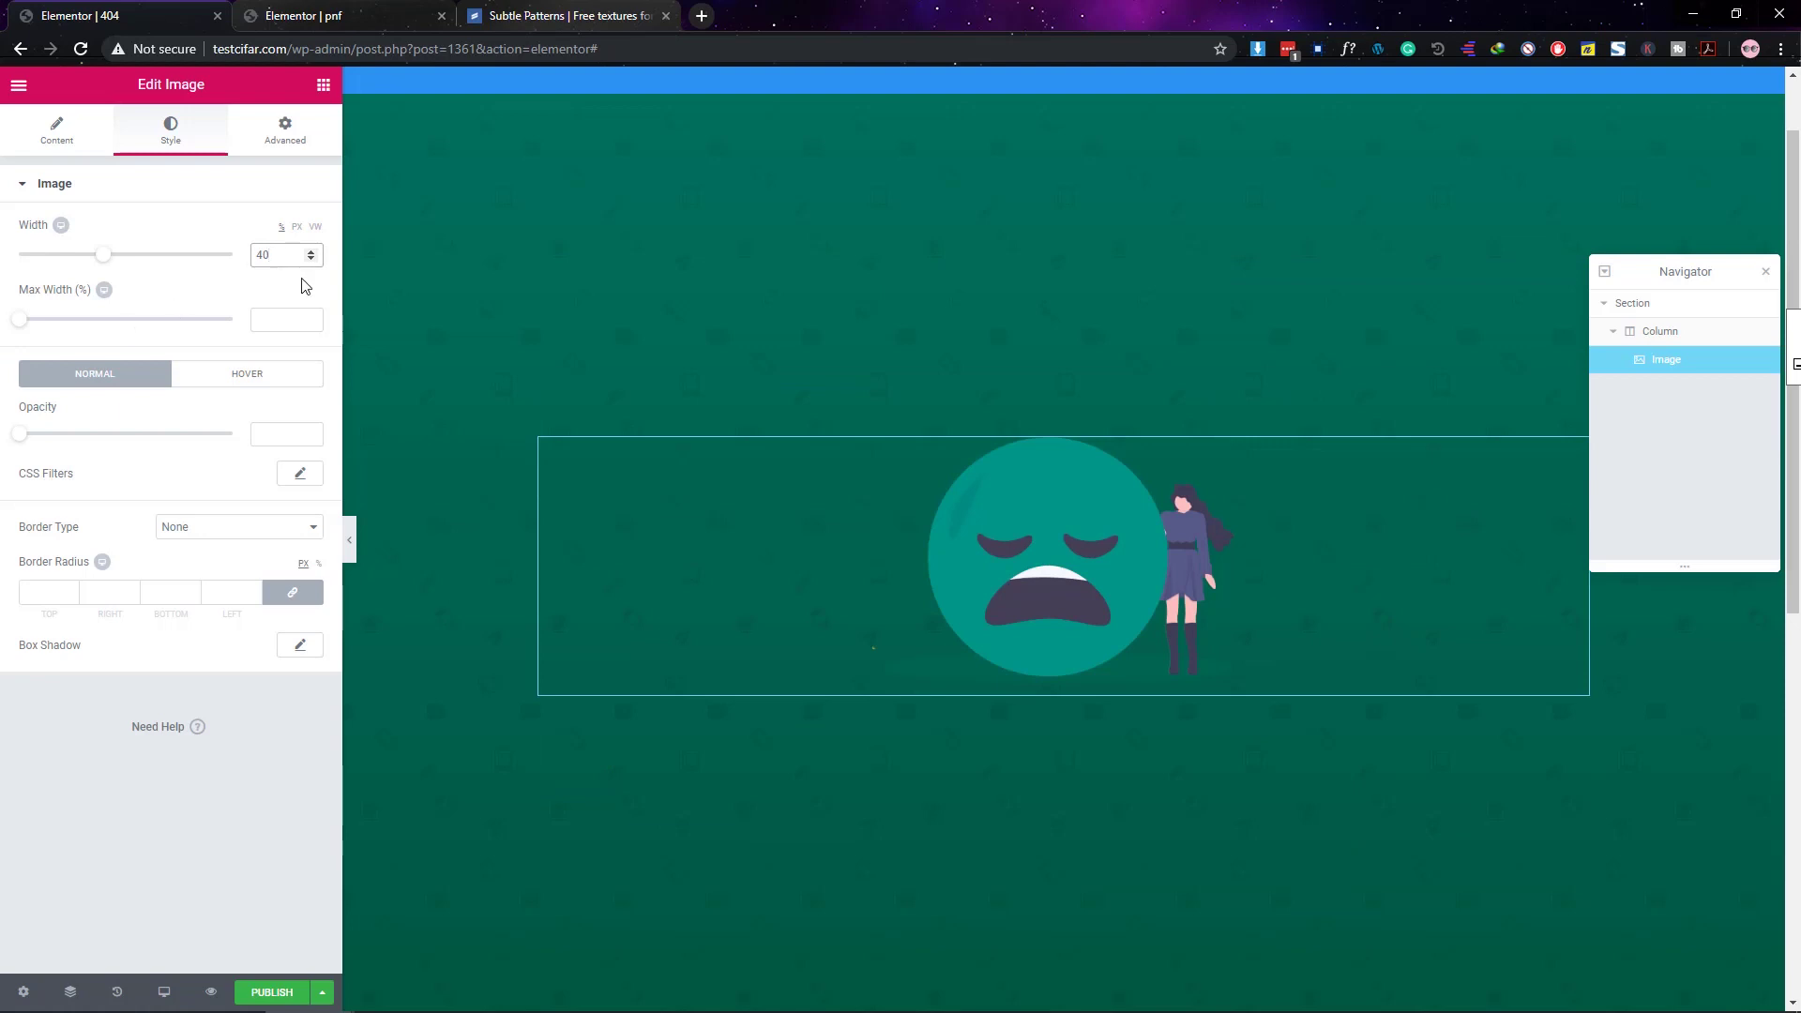
pyautogui.click(287, 138)
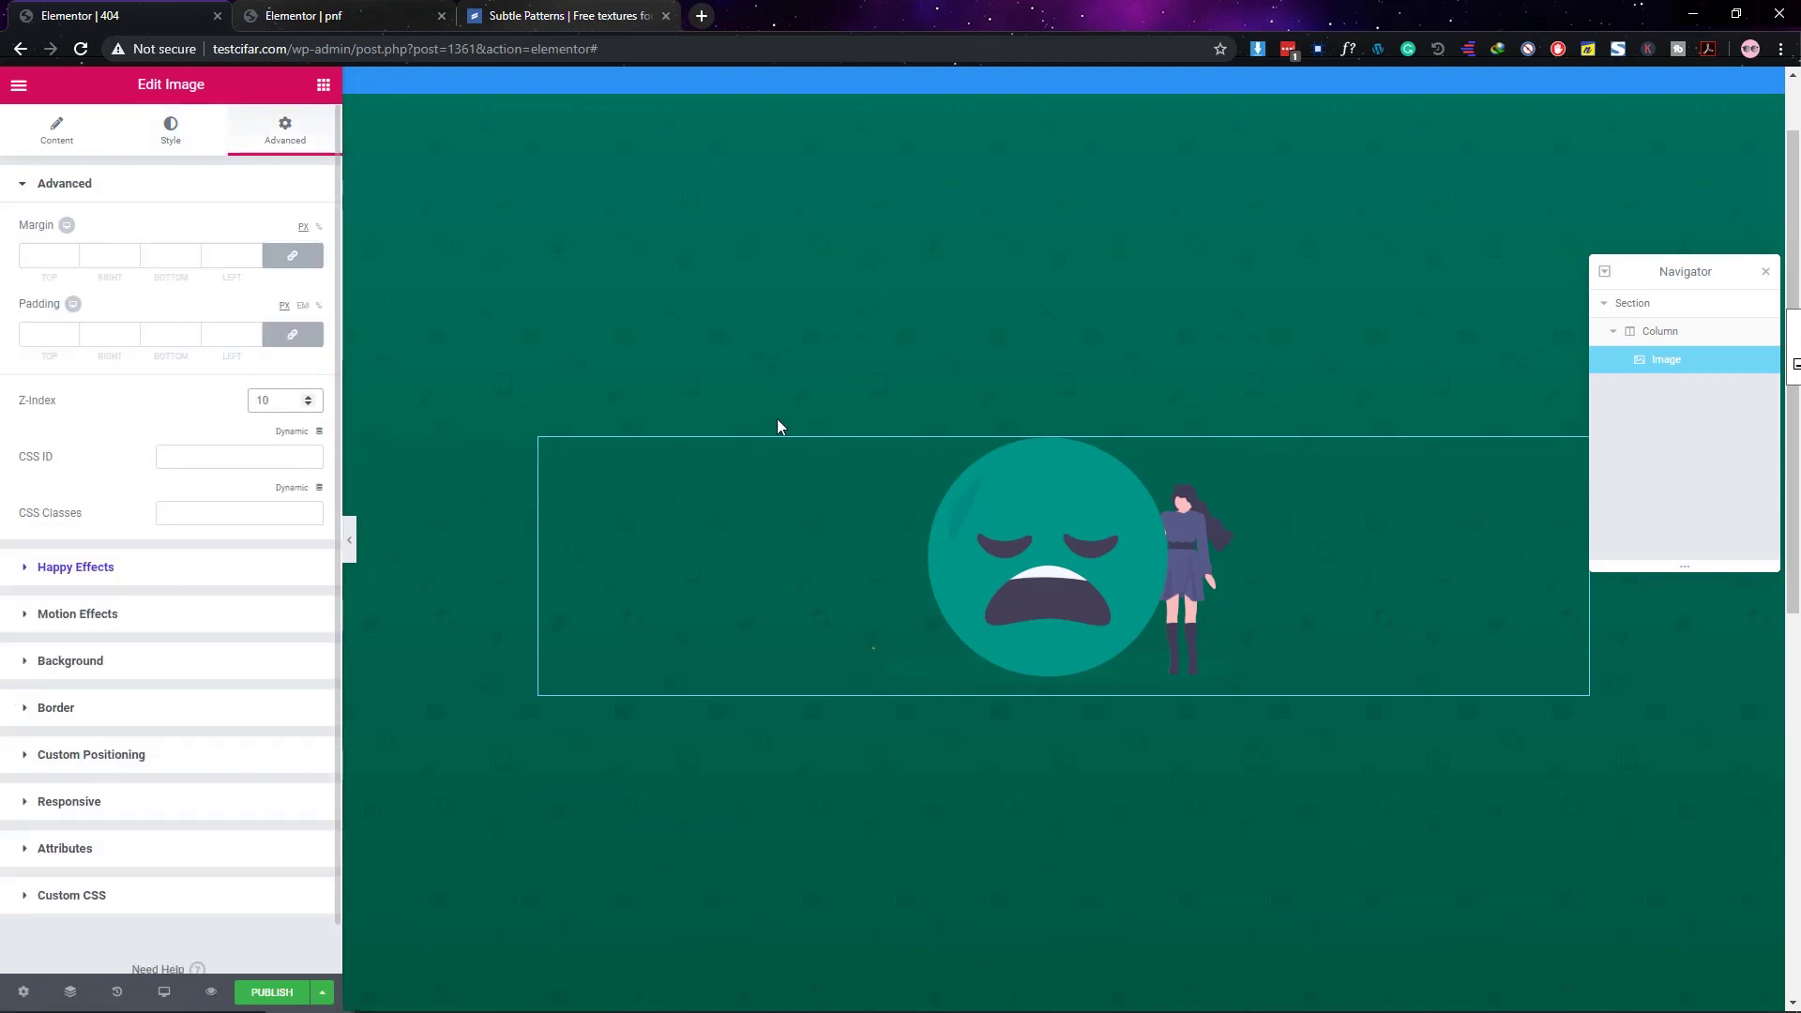
# Step: Add a second Image widget below the emoji and insert the ERROR 404 image 4.png
pyautogui.click(323, 84)
pyautogui.moveTo(87, 746); pyautogui.dragTo(1078, 637)
pyautogui.click(185, 309)
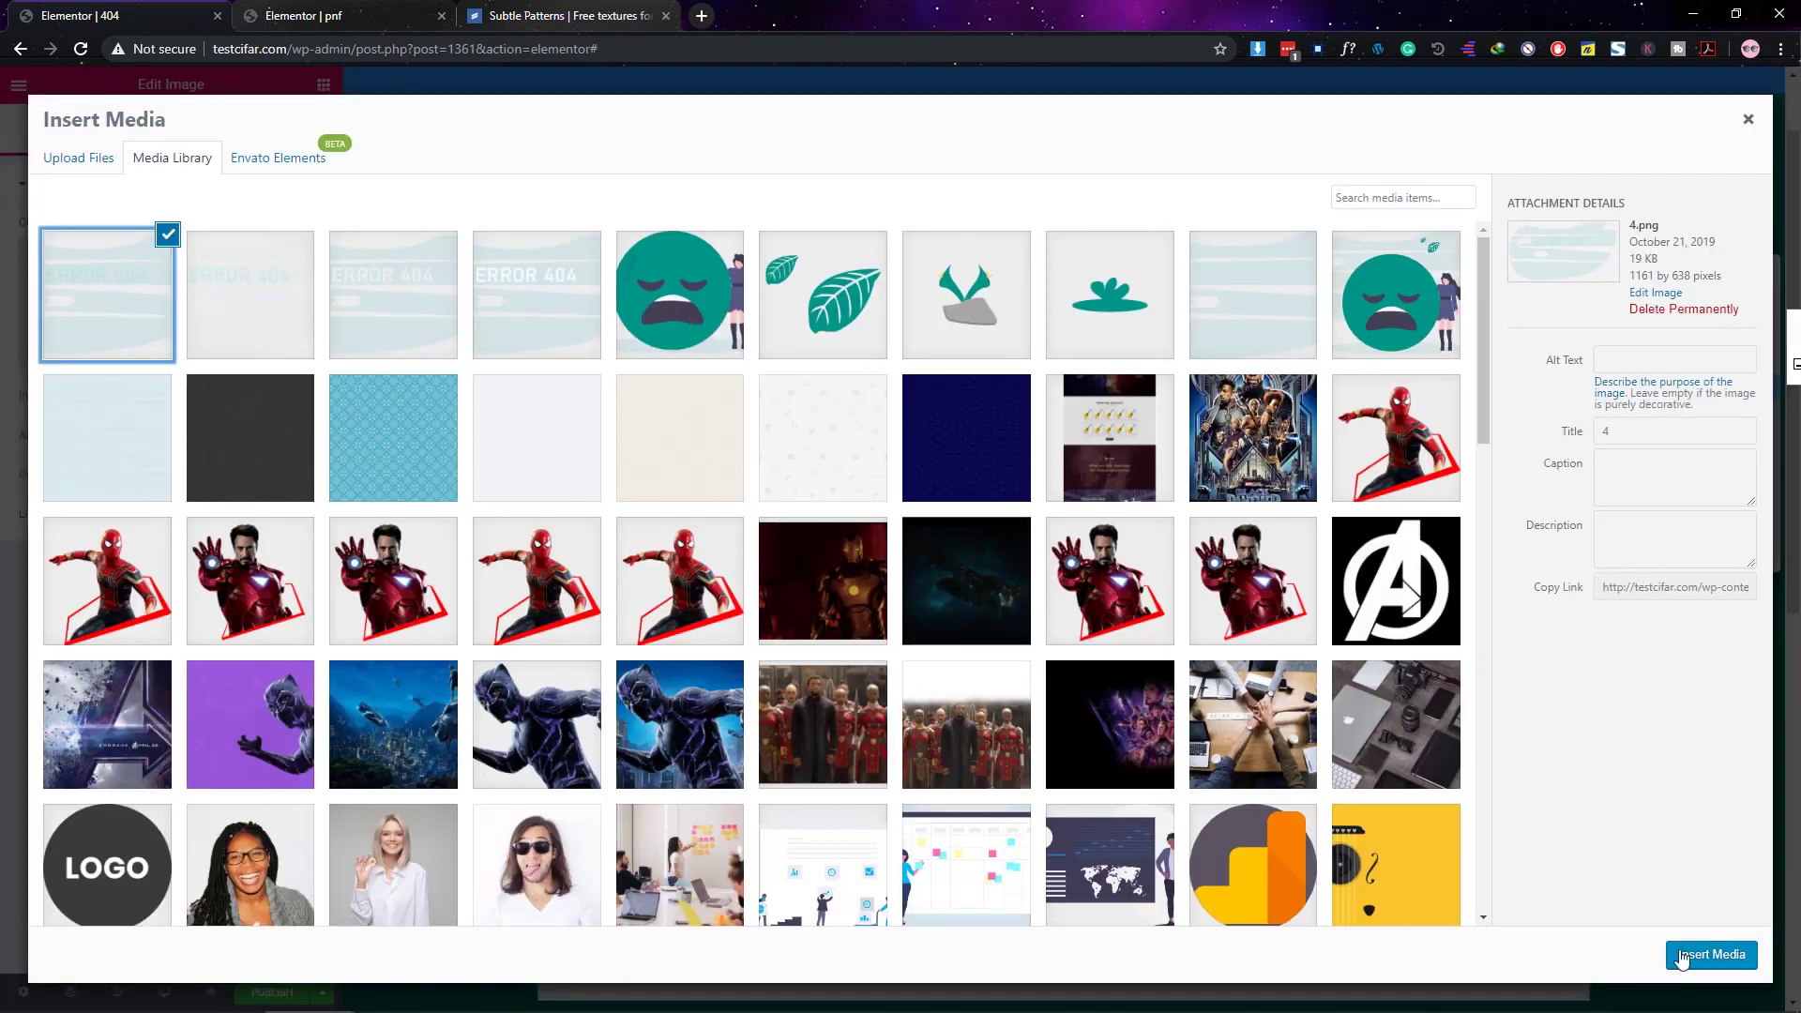
pyautogui.click(1682, 957)
# Step: Set the ERROR 404 image's width to 60%
pyautogui.scroll(1, 585, 604)
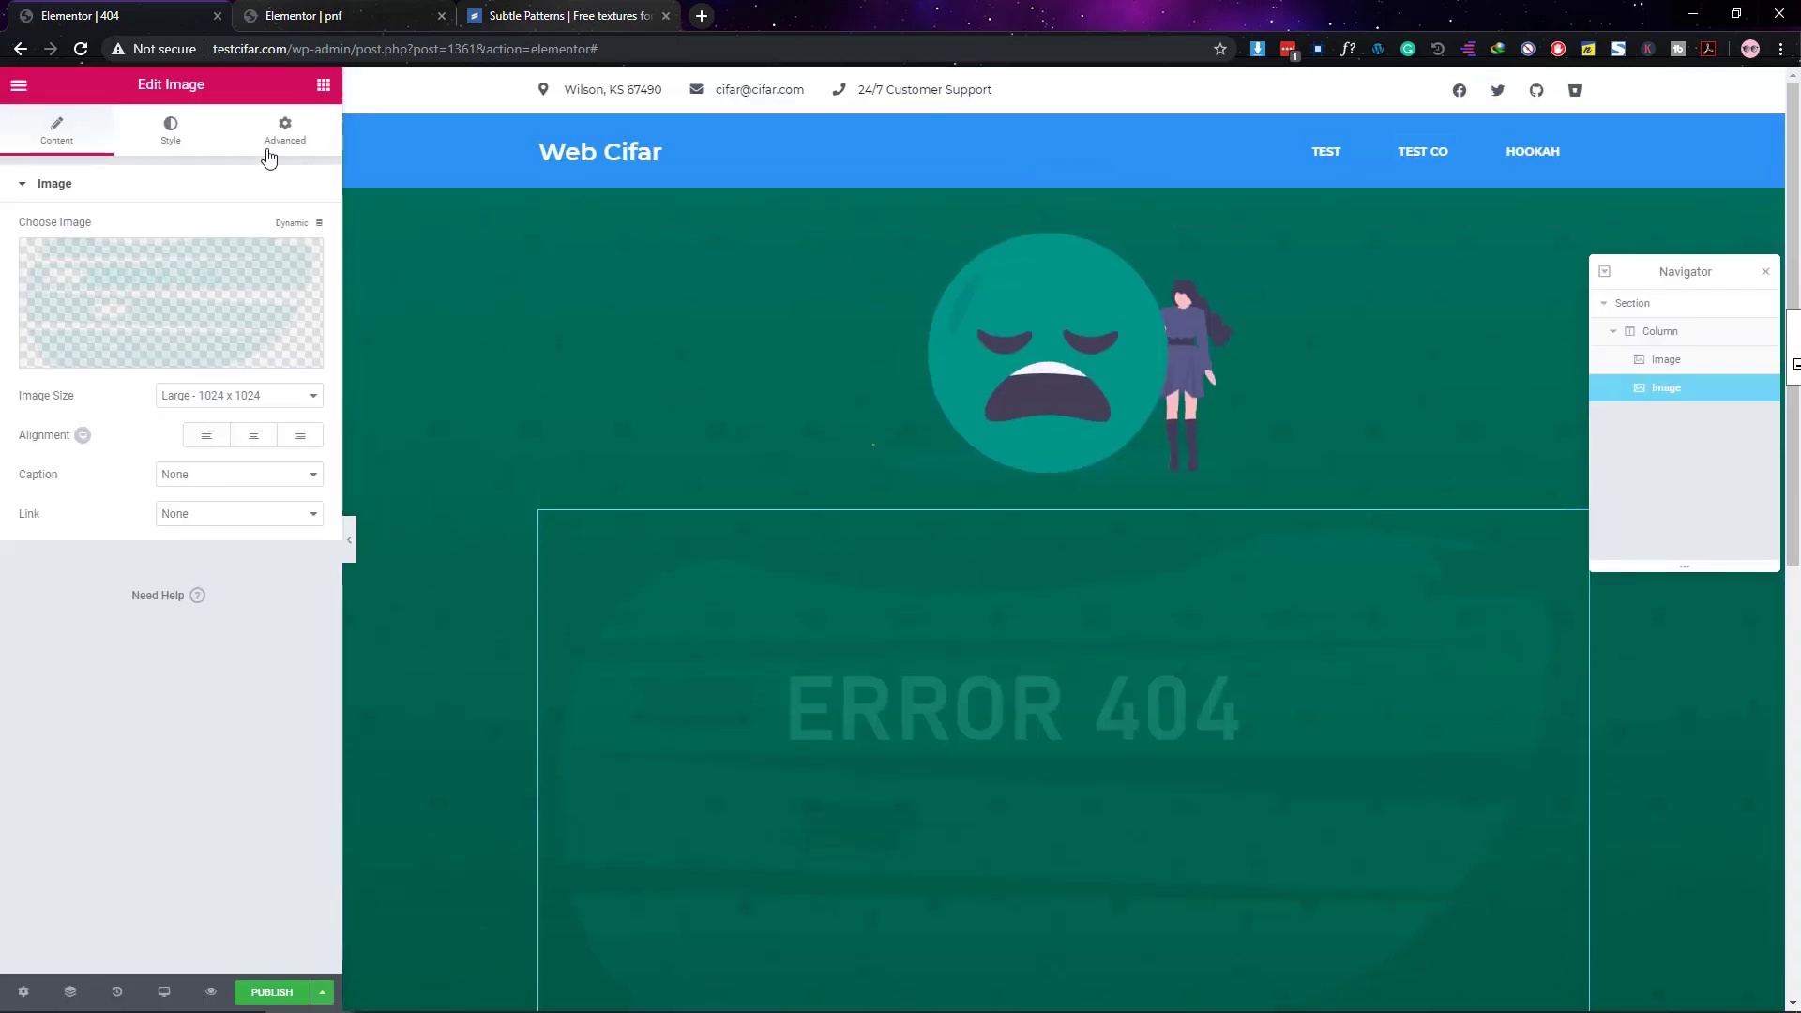
pyautogui.click(178, 138)
pyautogui.click(271, 255)
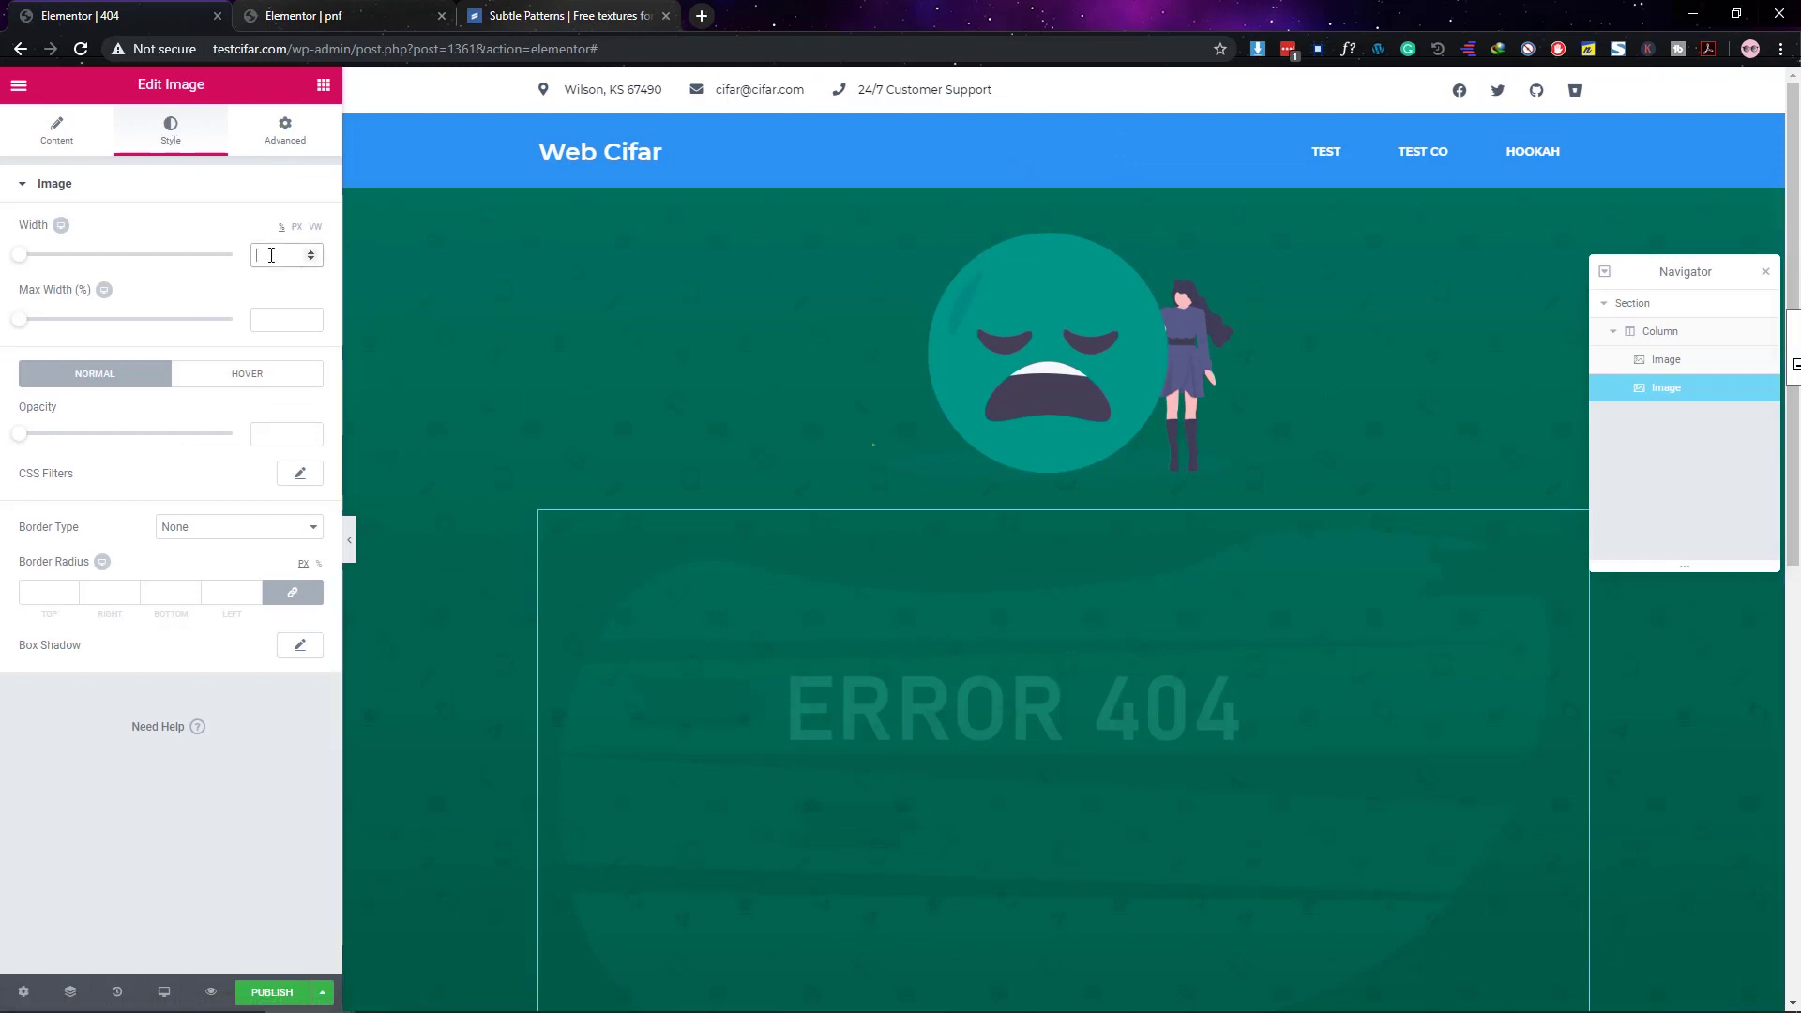
pyautogui.write('60')
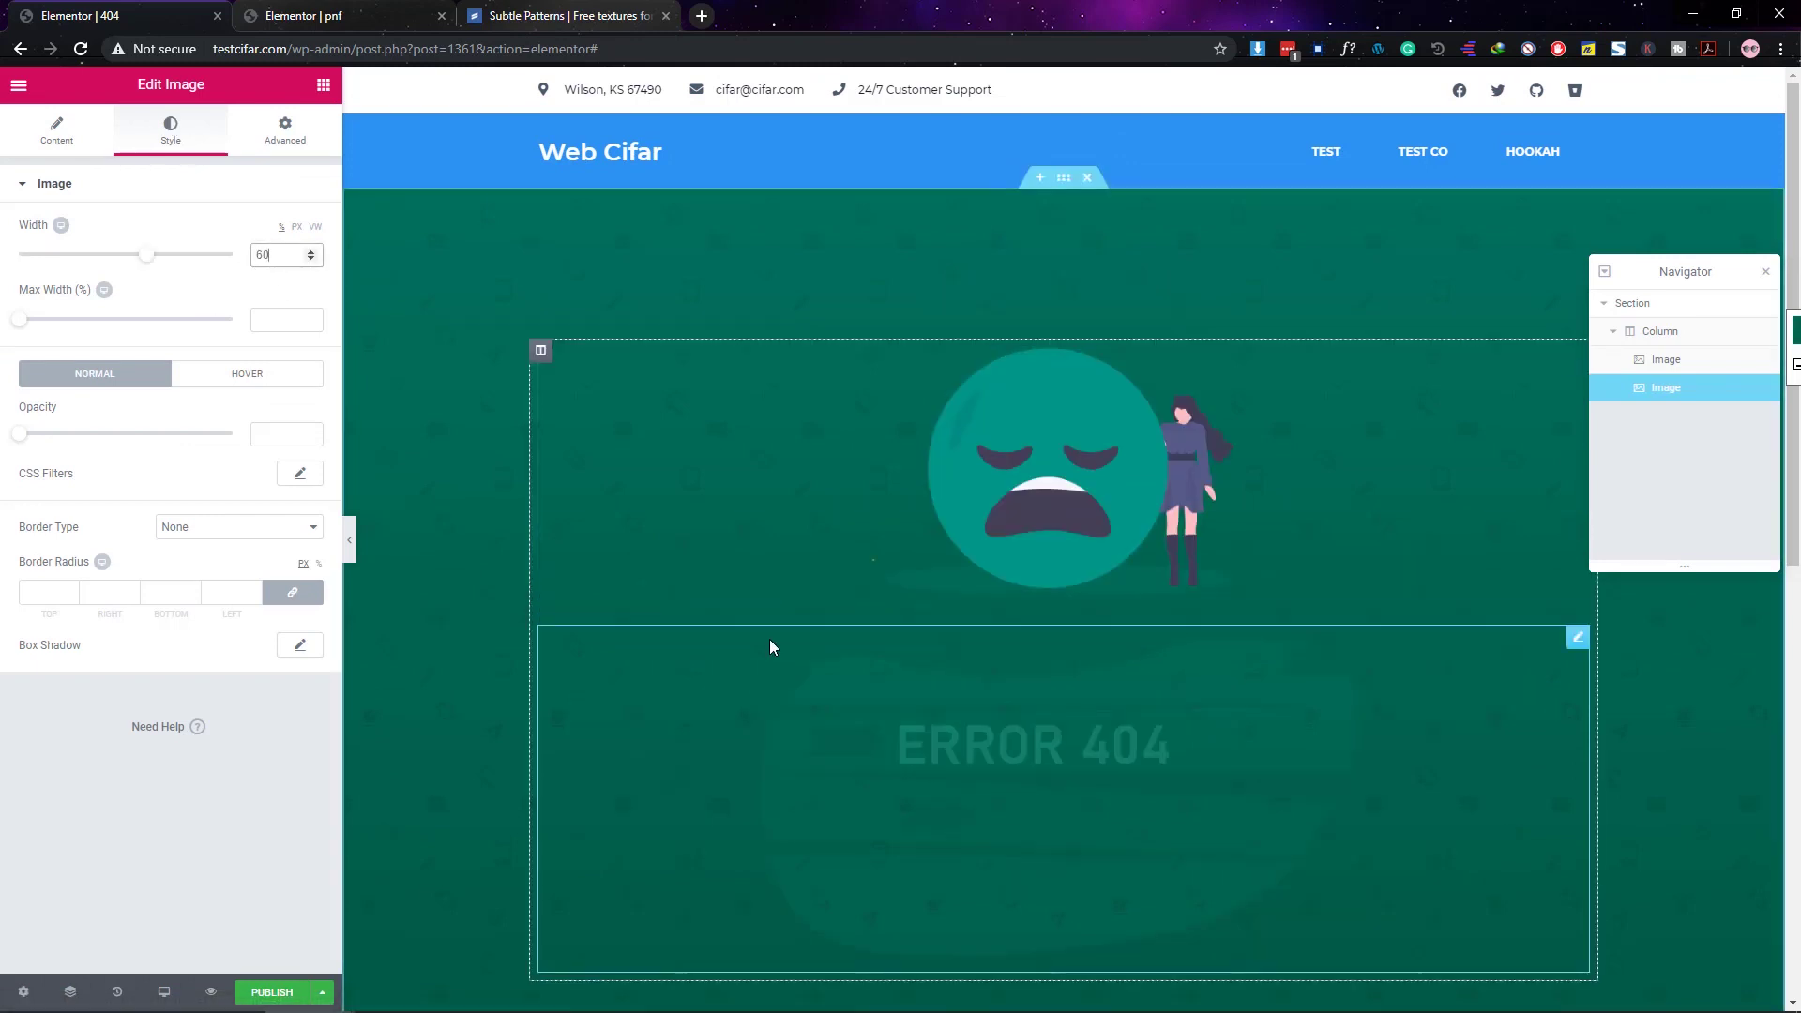
# Step: Give the ERROR 404 image a custom positioning width of Inline (auto) and an Absolute position
pyautogui.click(285, 132)
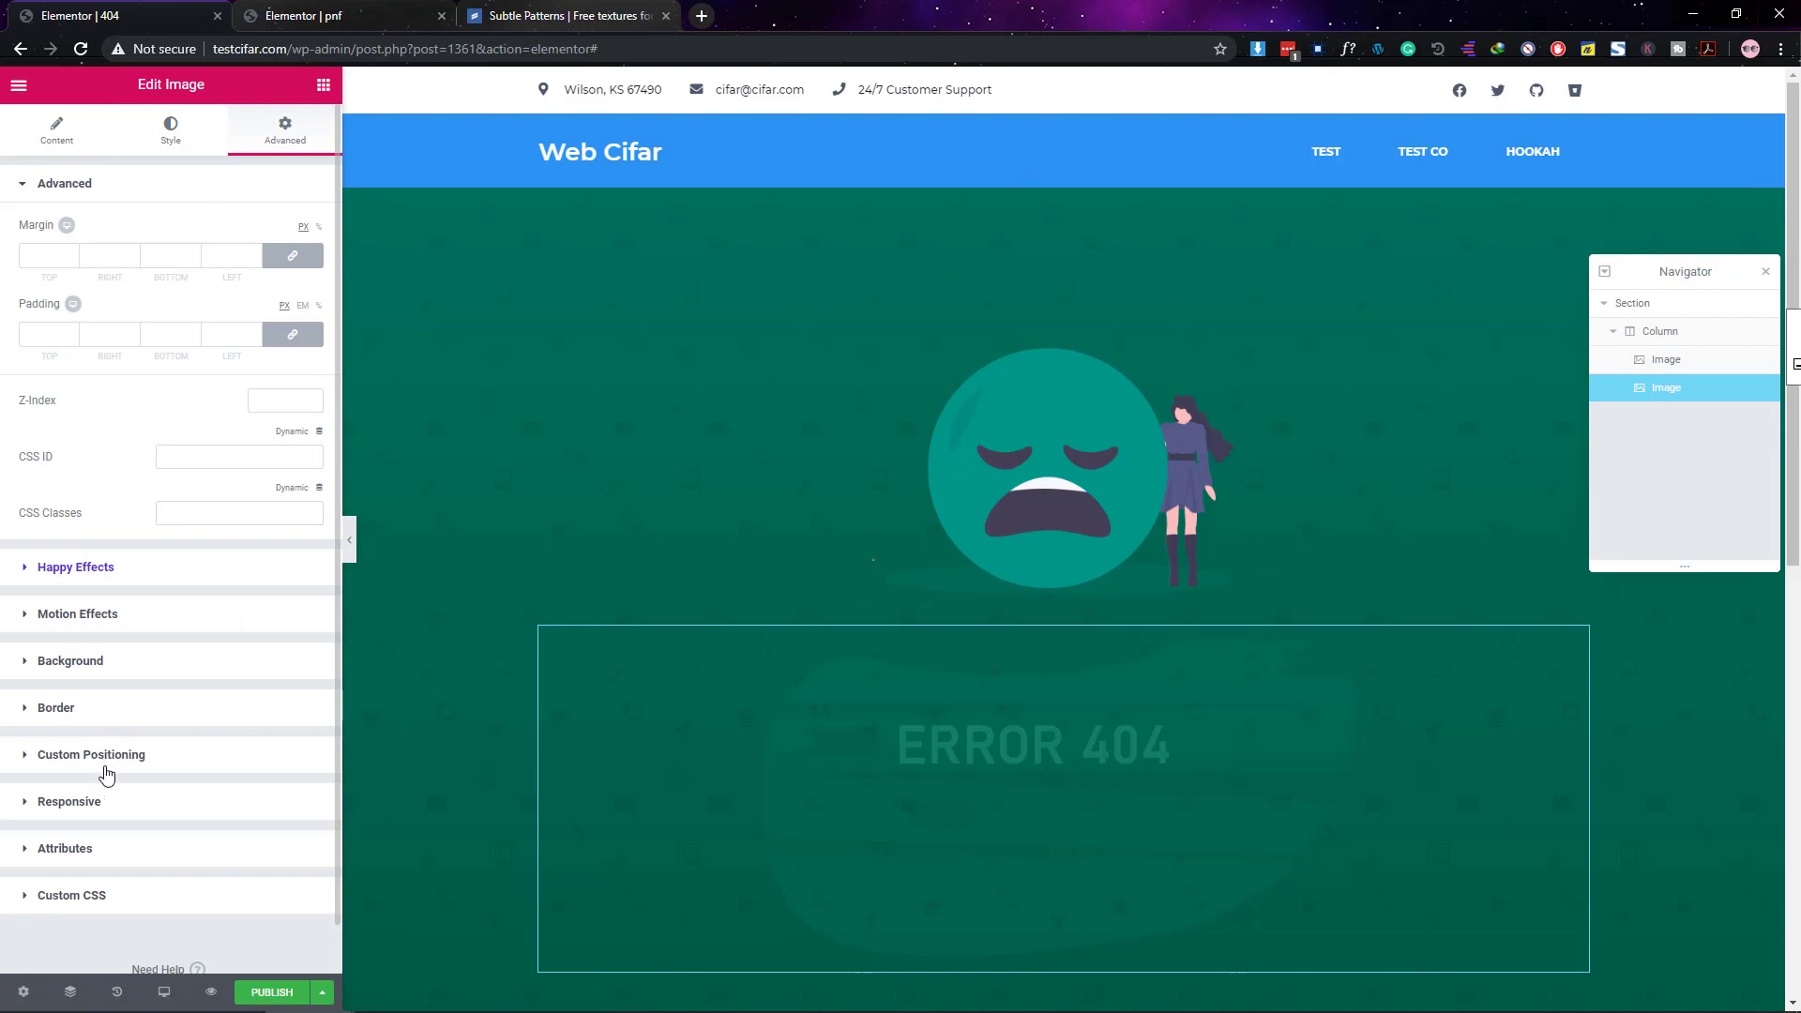
pyautogui.click(105, 760)
pyautogui.click(241, 466)
pyautogui.click(225, 526)
pyautogui.click(240, 464)
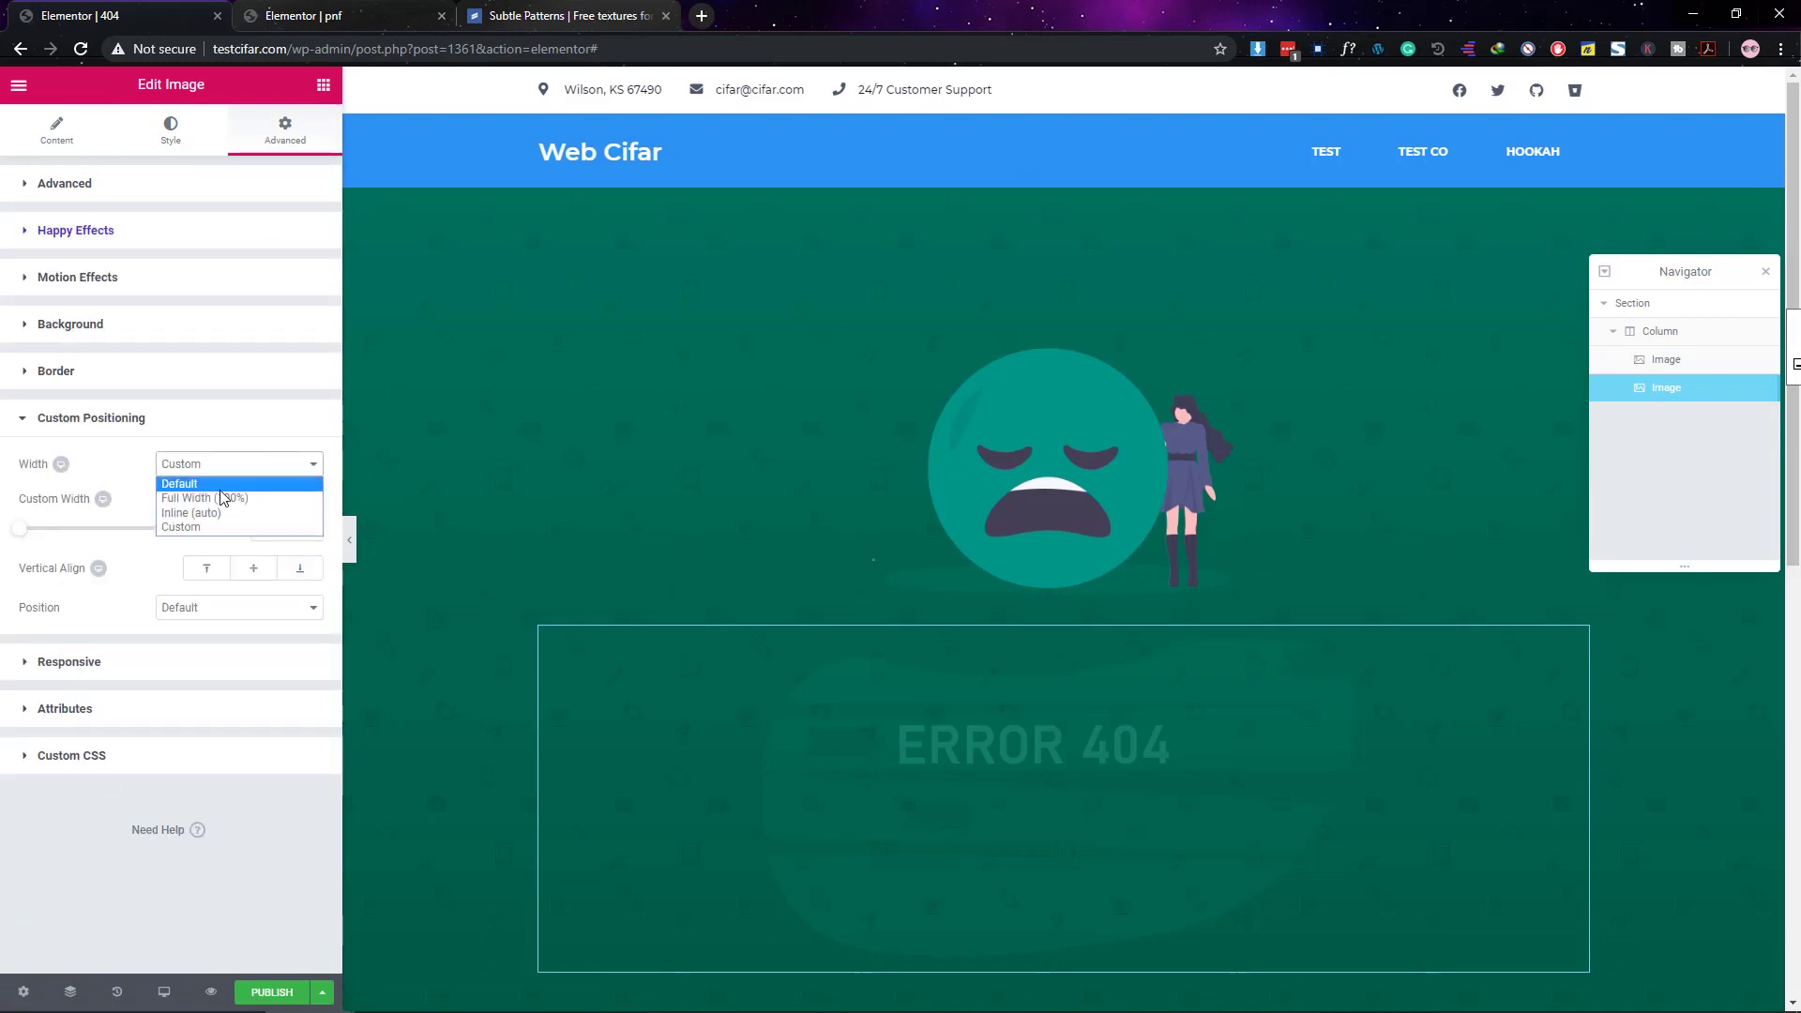
pyautogui.click(222, 513)
pyautogui.click(234, 542)
pyautogui.click(221, 577)
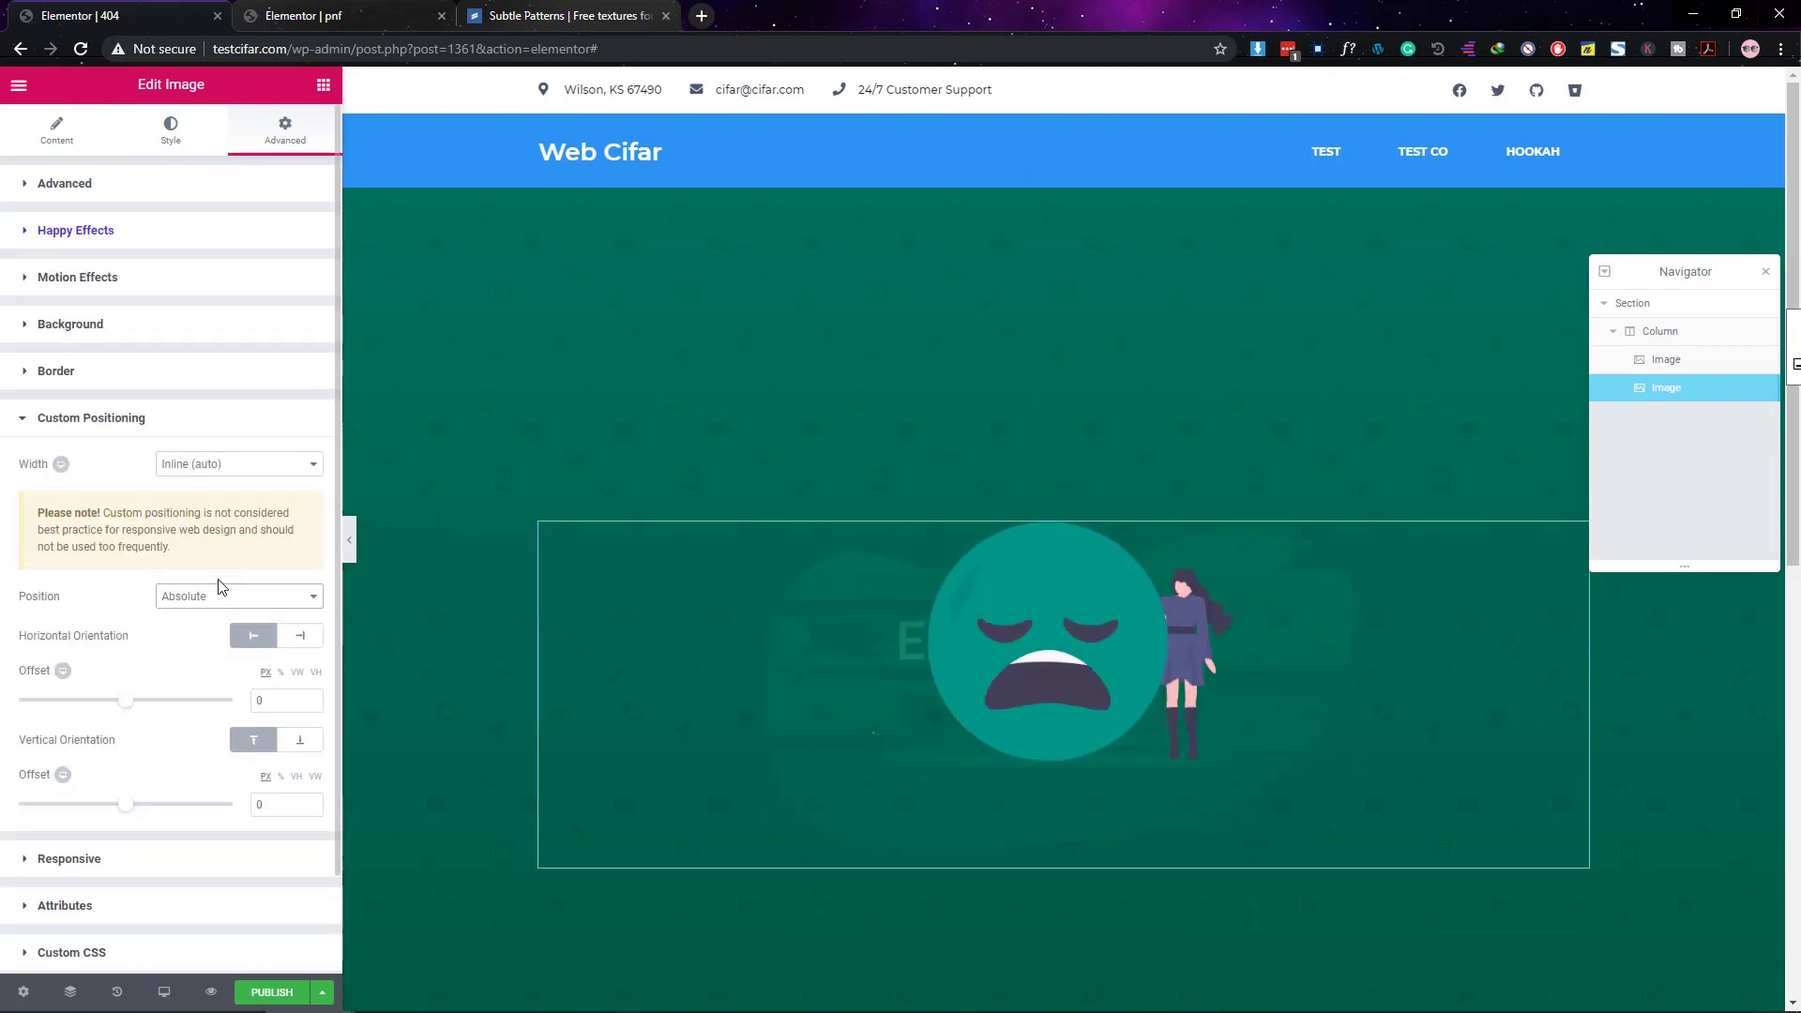
# Step: Raise the ERROR 404 image above the emoji with a vertical offset of -17 VH, using VW for the horizontal offset
pyautogui.click(297, 673)
pyautogui.moveTo(139, 817); pyautogui.dragTo(117, 820)
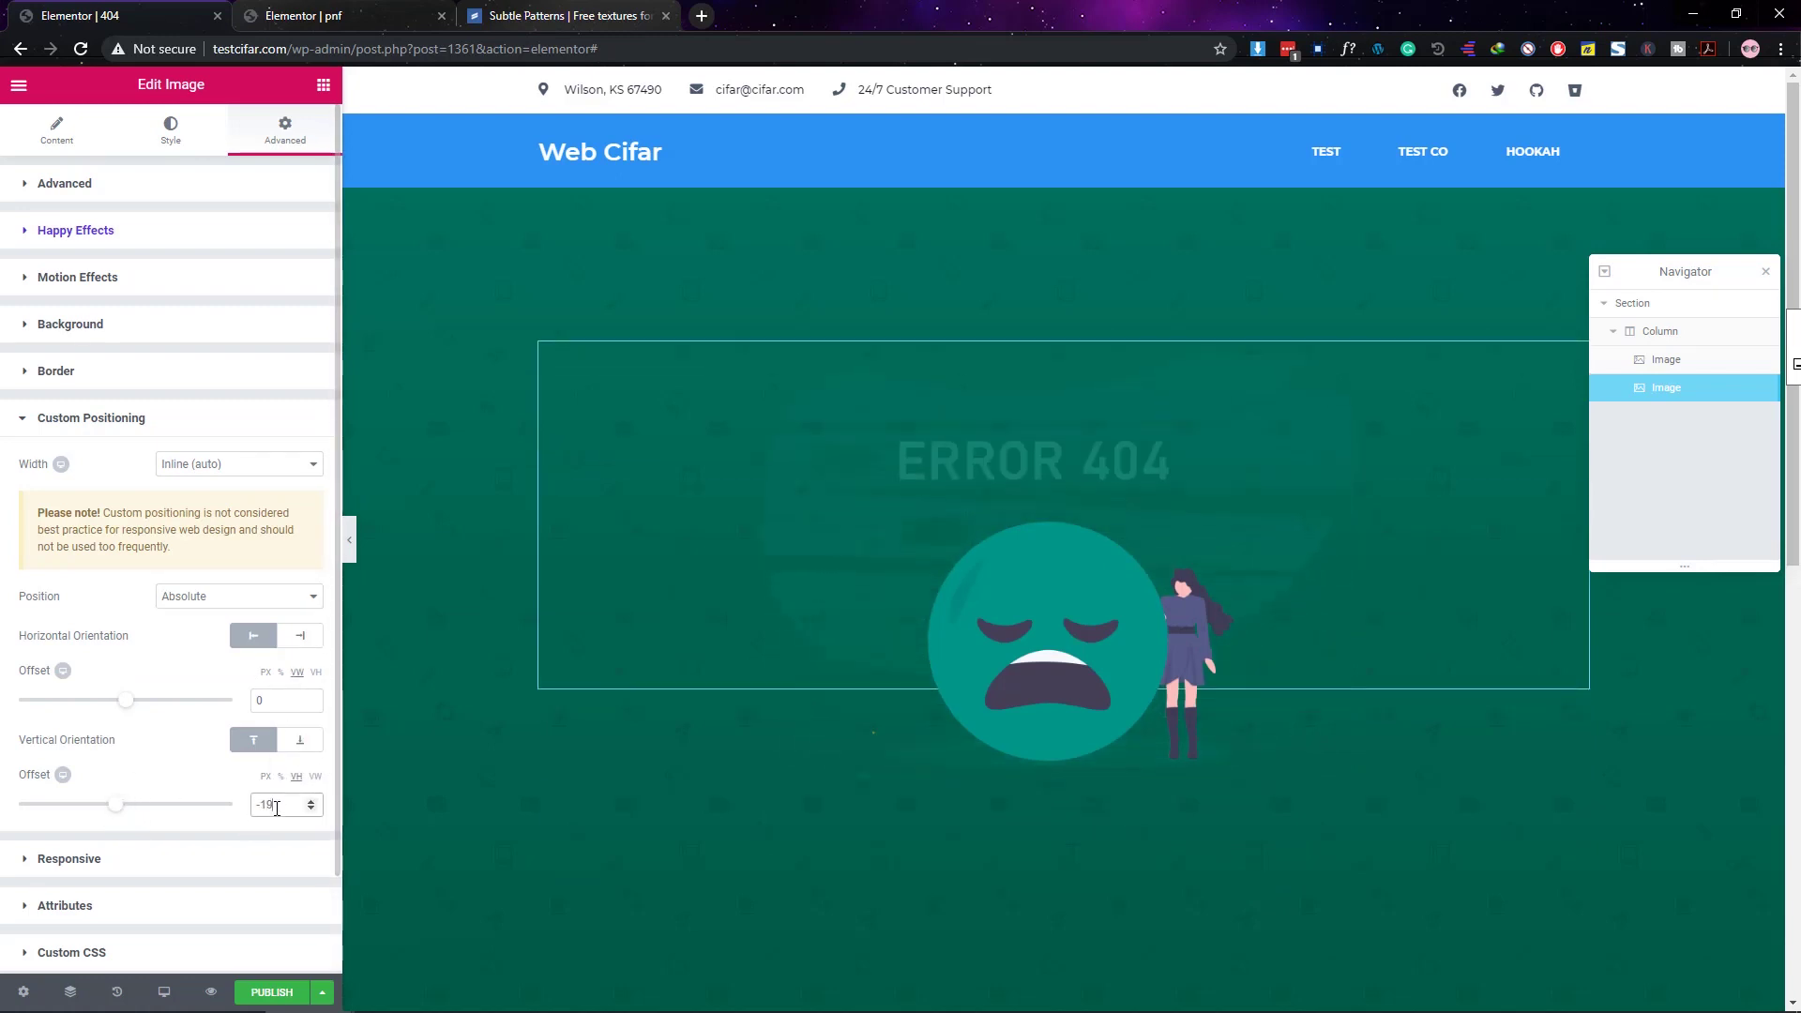
pyautogui.press('Up')
pyautogui.press('Up')
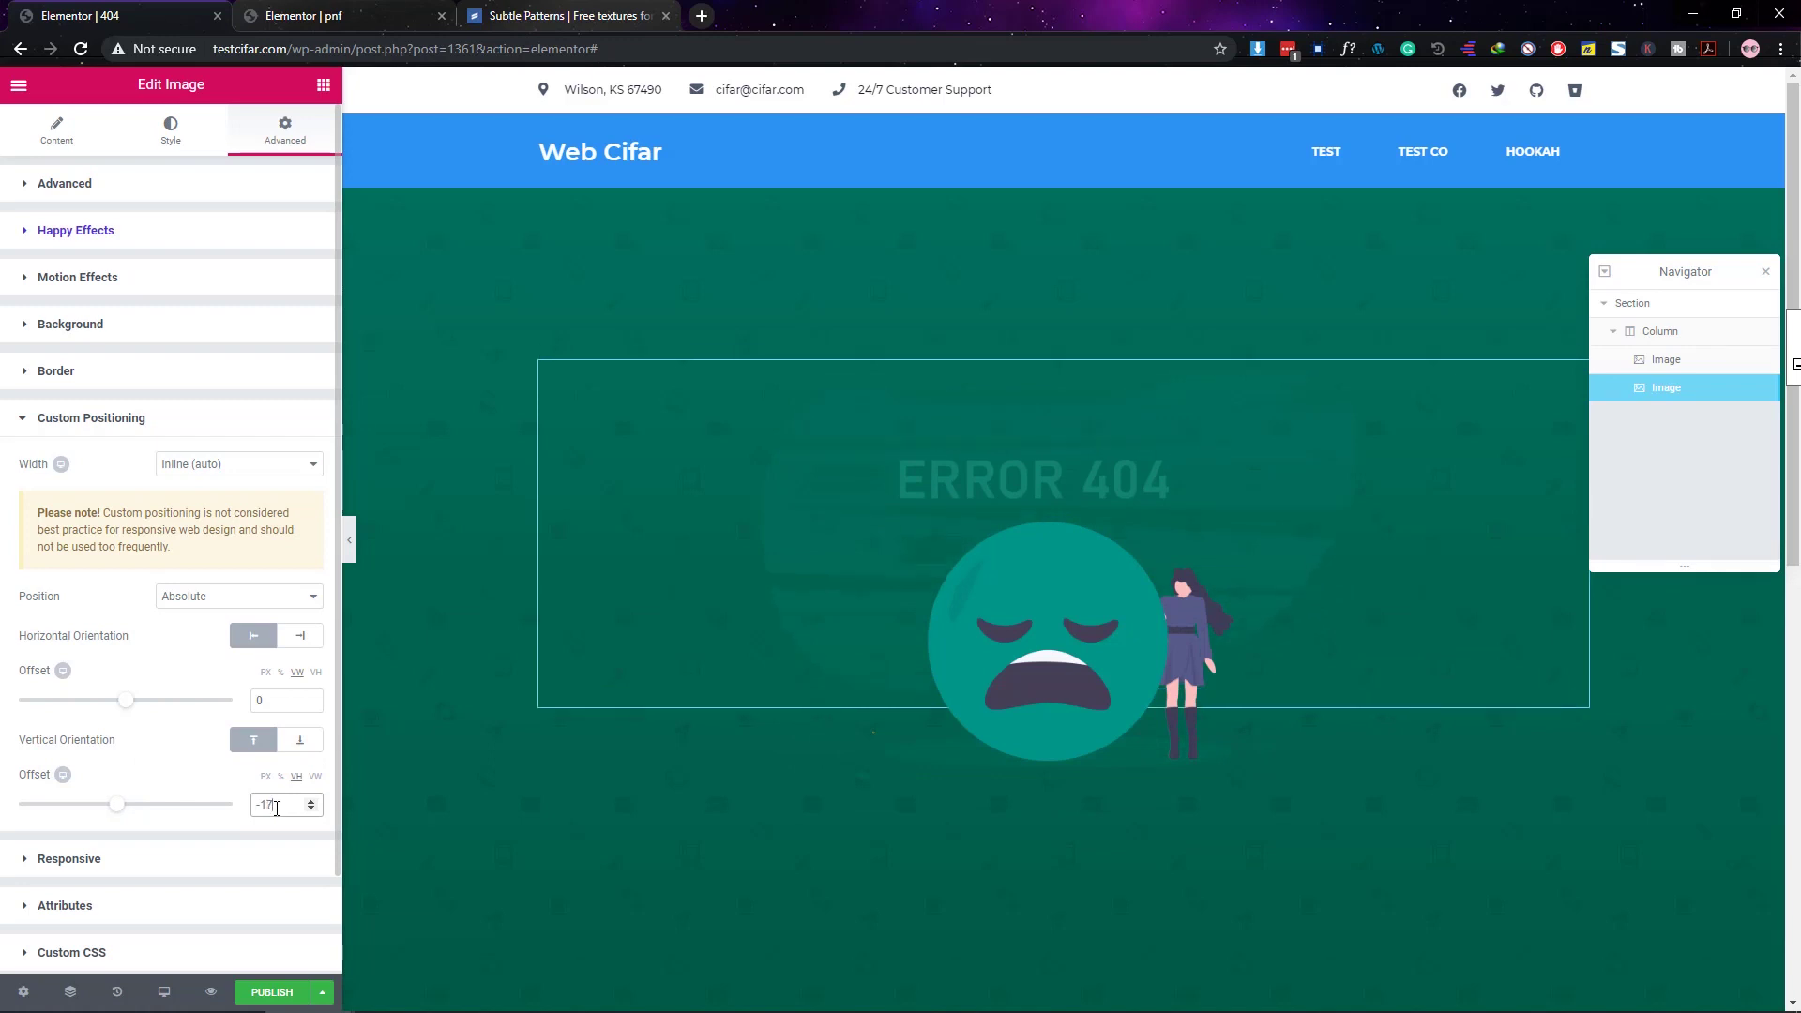
# Step: Add another Image widget below the emoji, insert Leaf.png, and reduce the leaf image's width
pyautogui.click(324, 85)
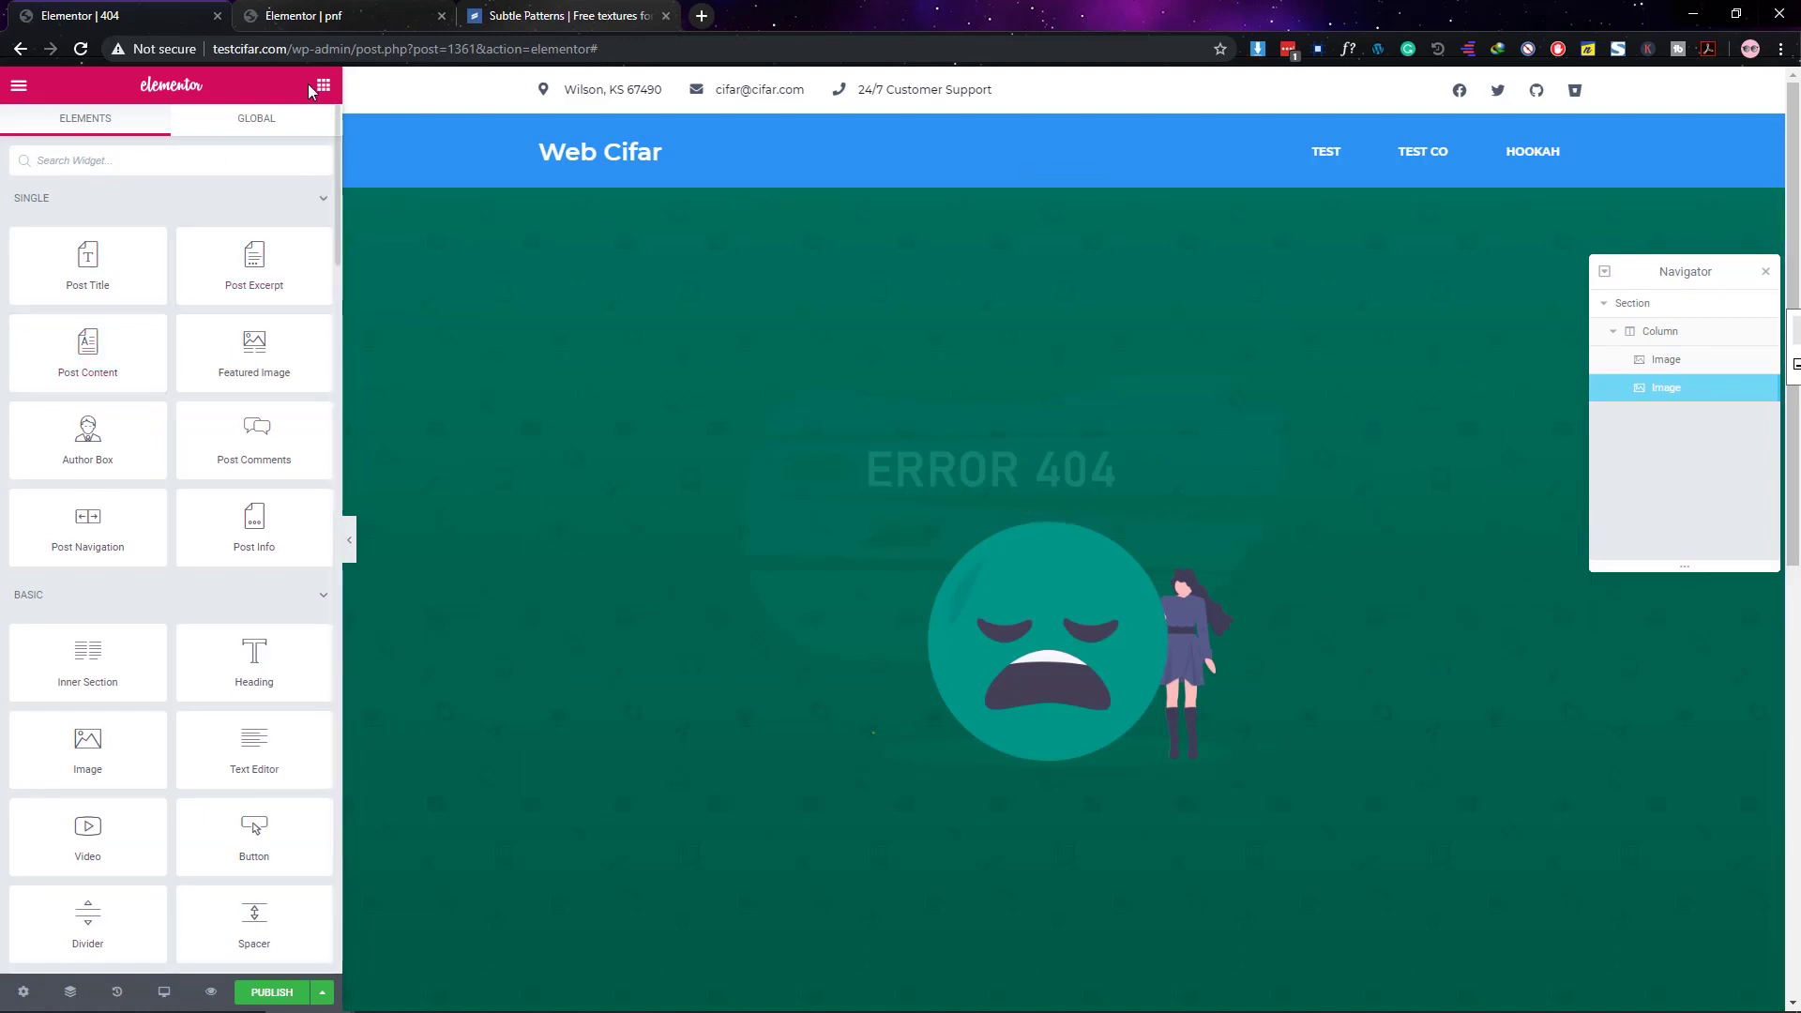
pyautogui.moveTo(103, 755); pyautogui.dragTo(1033, 684)
pyautogui.click(193, 315)
pyautogui.click(823, 277)
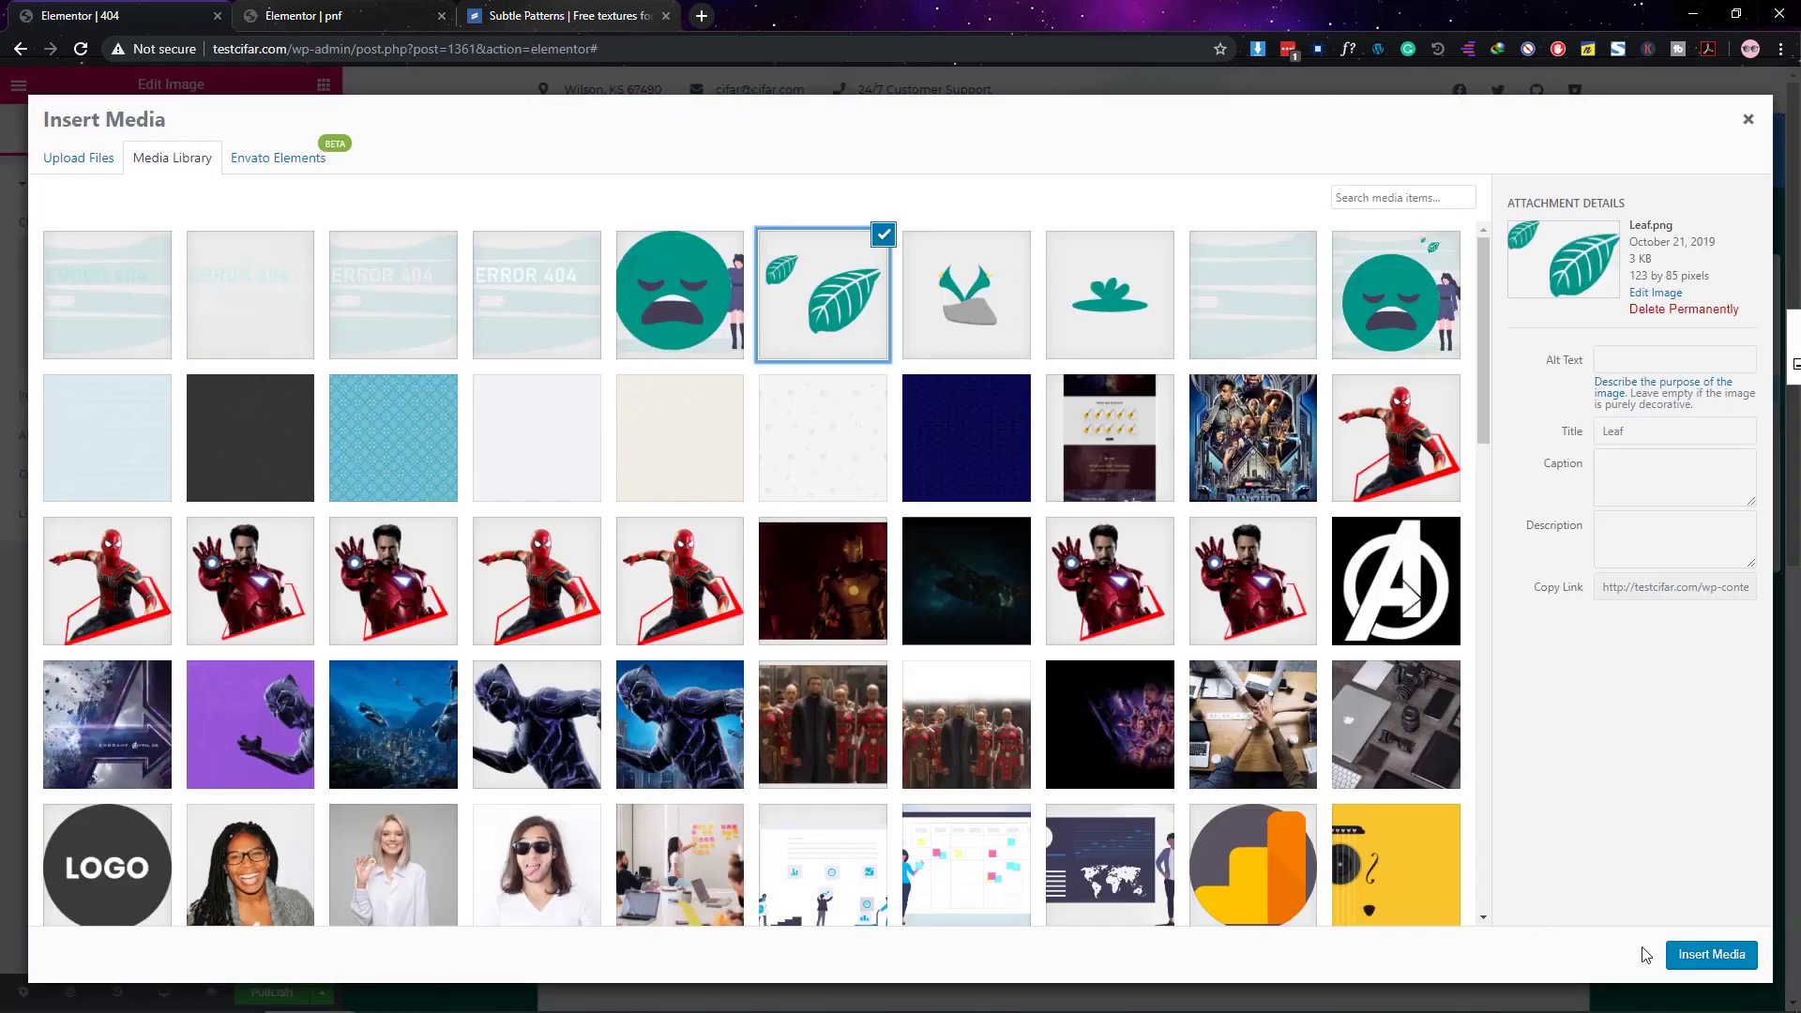
pyautogui.click(1711, 954)
pyautogui.click(171, 130)
pyautogui.moveTo(145, 255); pyautogui.dragTo(35, 258)
# Step: Give the leaf image a custom positioning width of Inline (auto) and an Absolute position
pyautogui.click(282, 143)
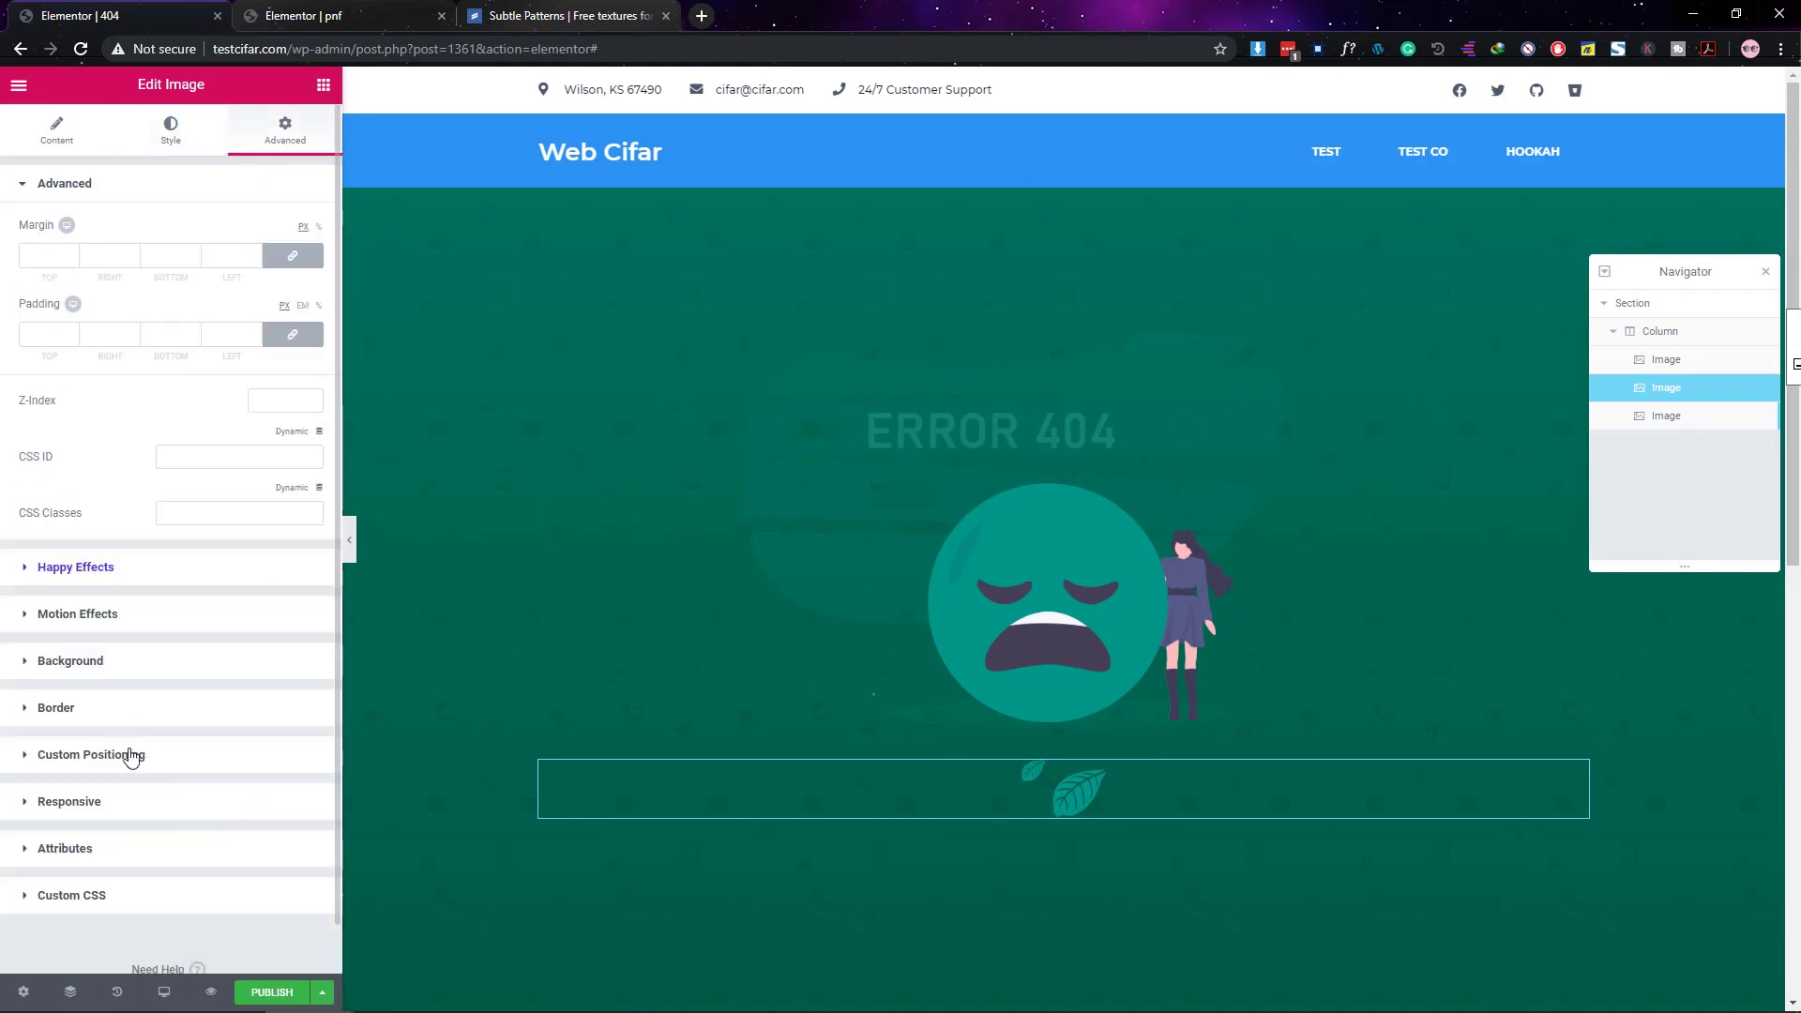
pyautogui.click(71, 662)
pyautogui.click(162, 532)
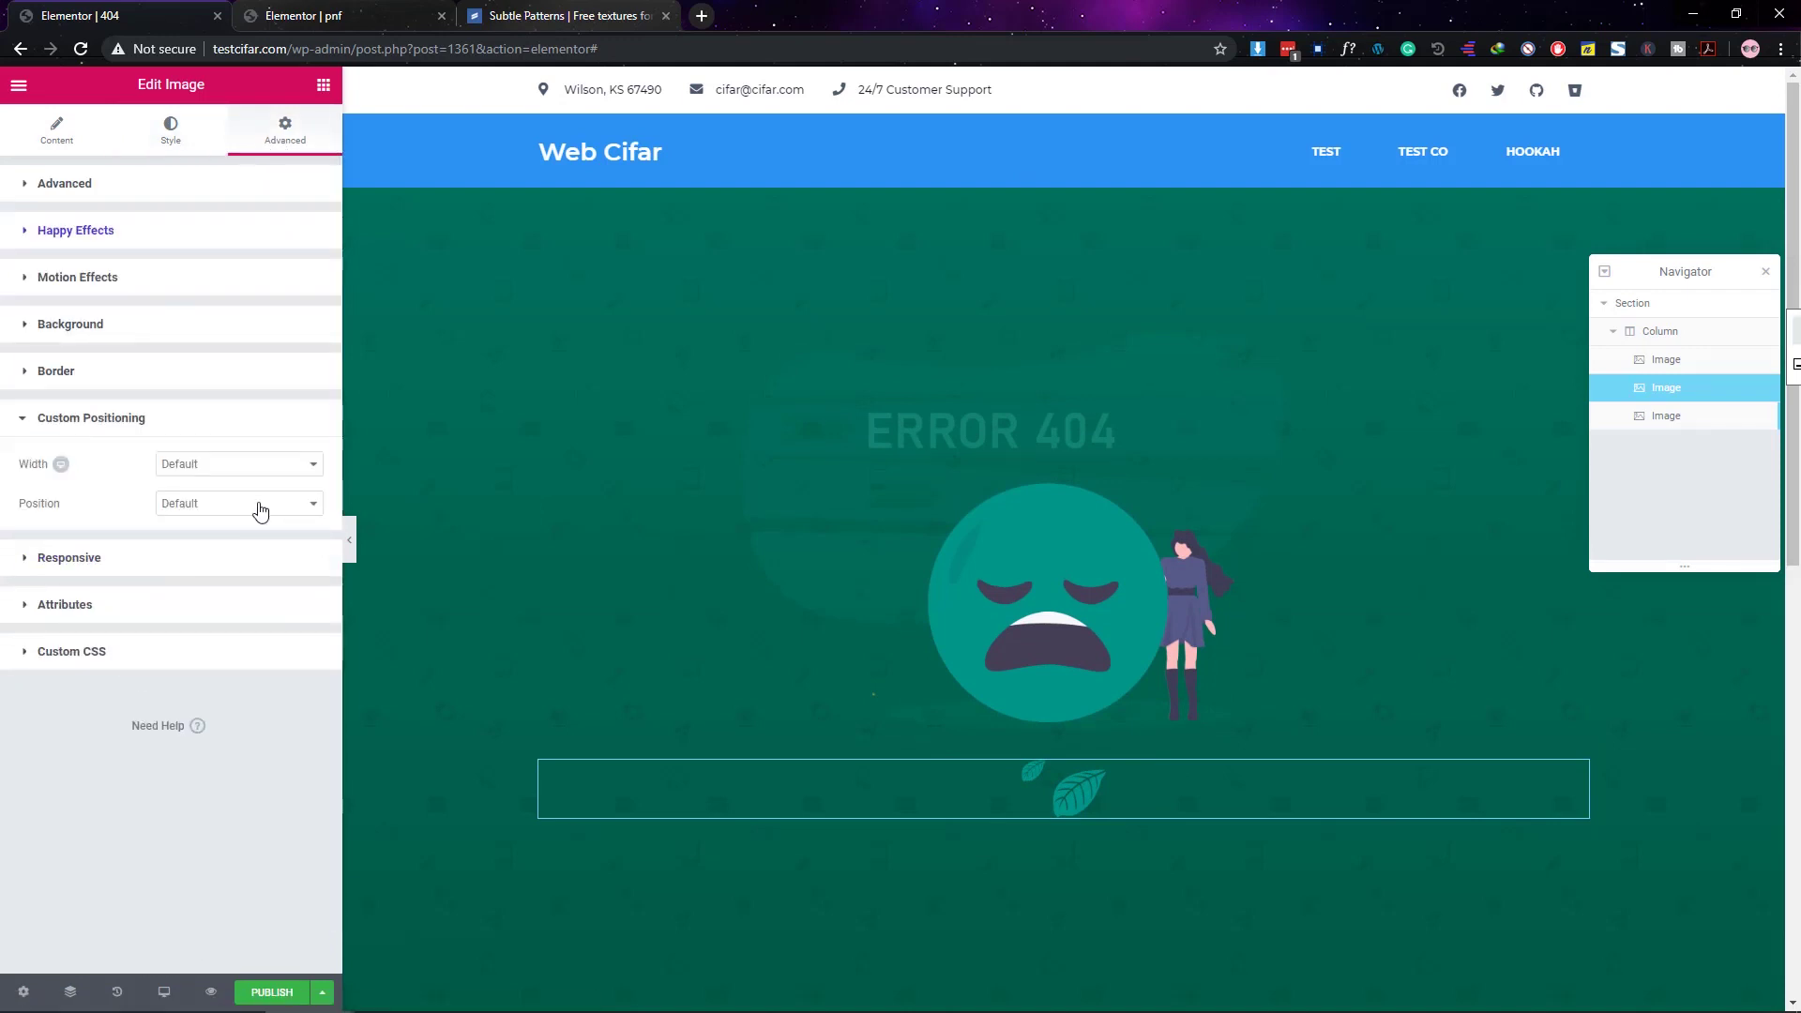
pyautogui.click(234, 463)
pyautogui.click(180, 526)
pyautogui.click(206, 464)
pyautogui.click(214, 514)
pyautogui.click(221, 543)
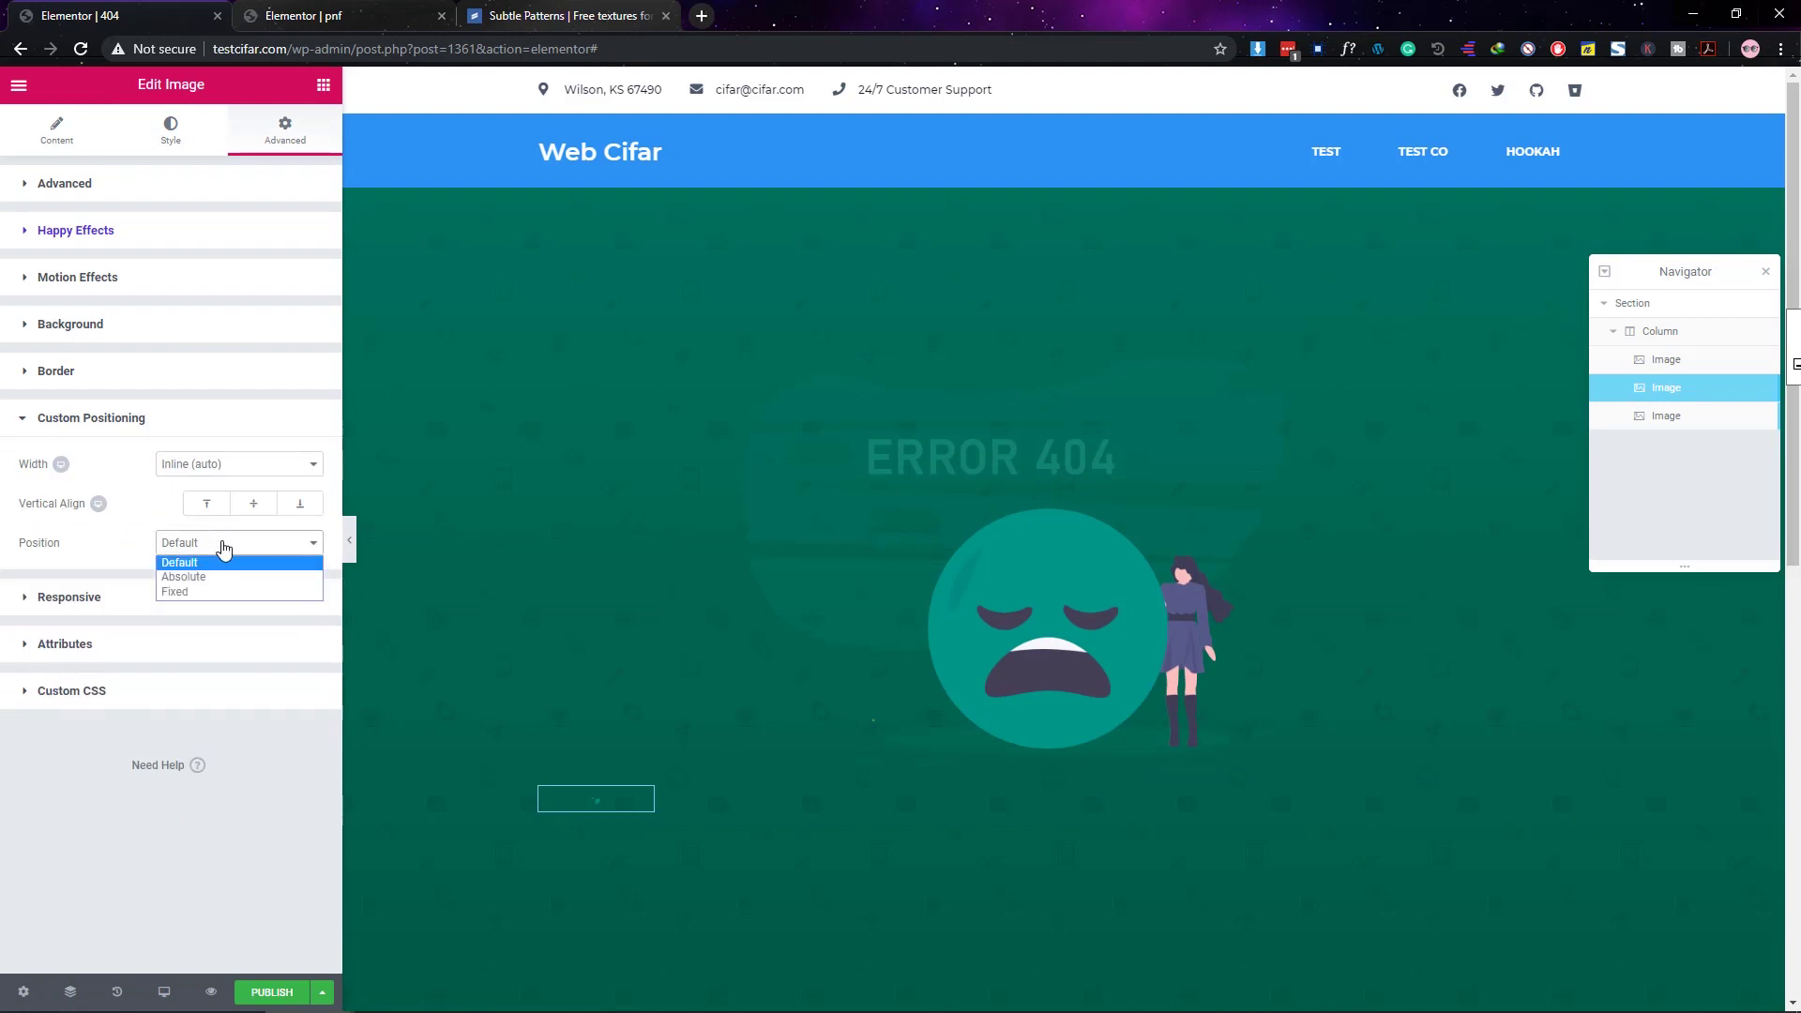
pyautogui.click(196, 577)
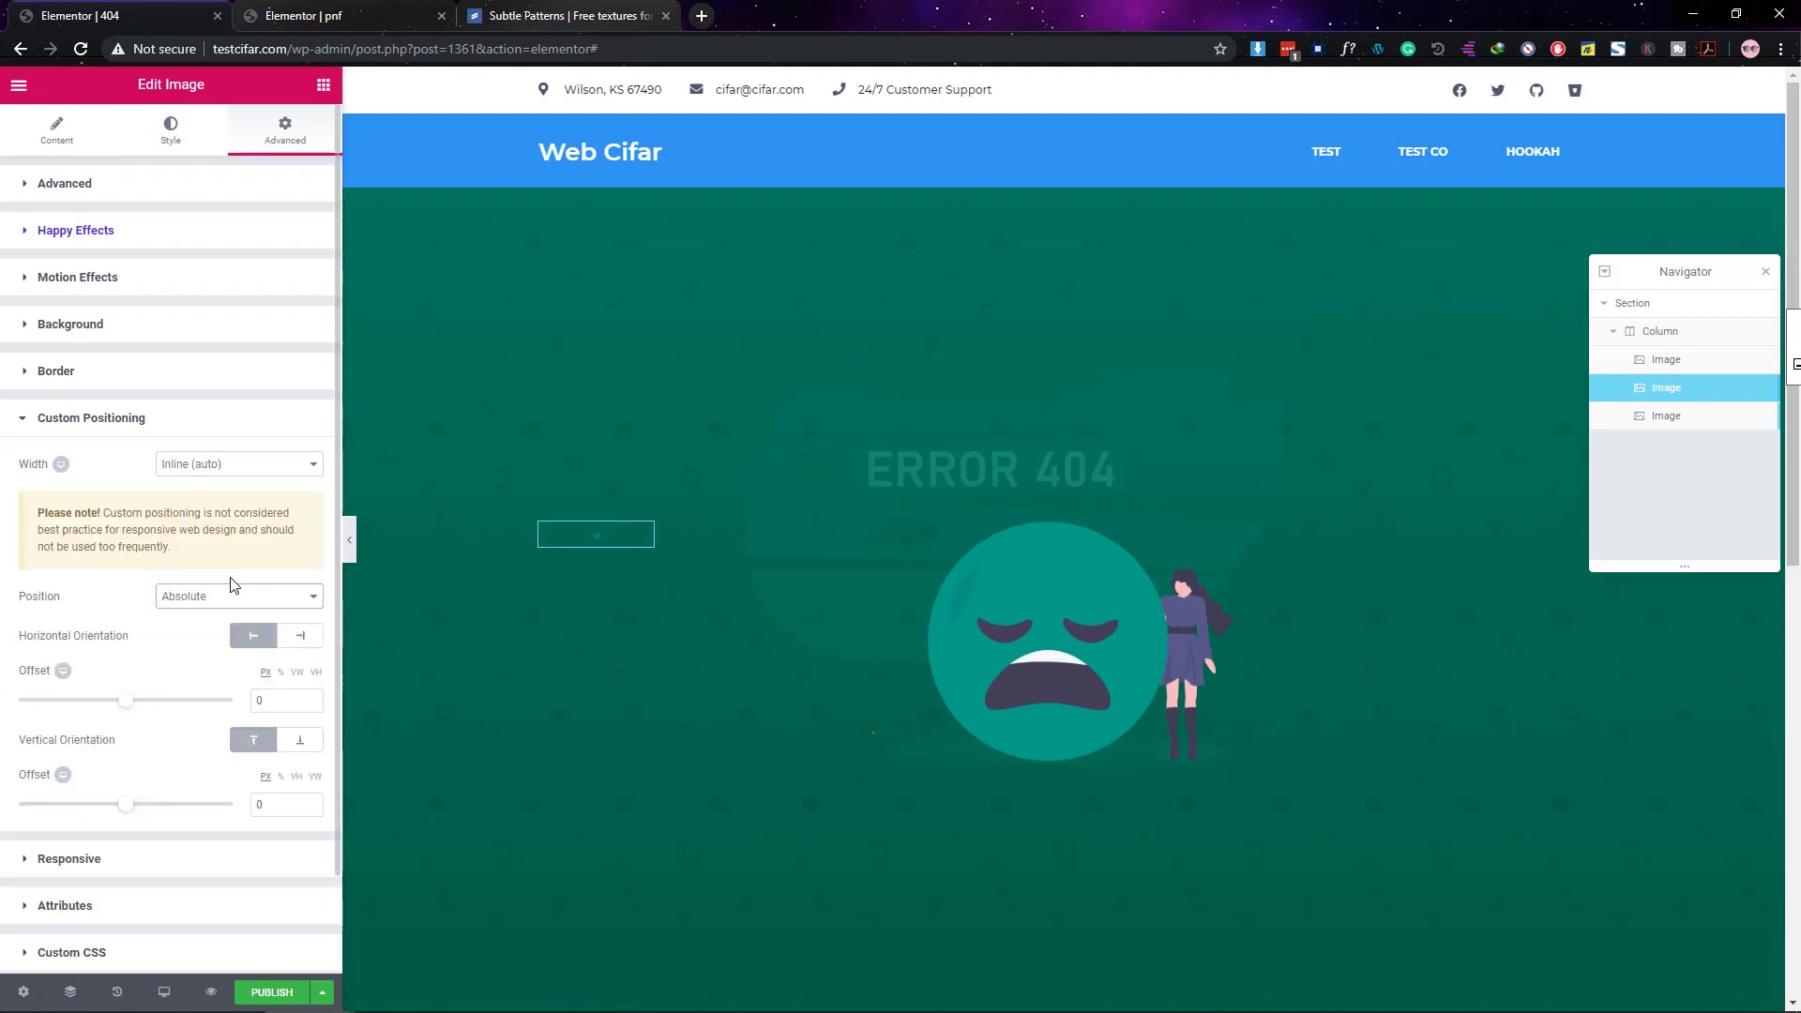
# Step: Set the leaf image's width to 78%
pyautogui.click(162, 155)
pyautogui.moveTo(38, 254); pyautogui.dragTo(187, 266)
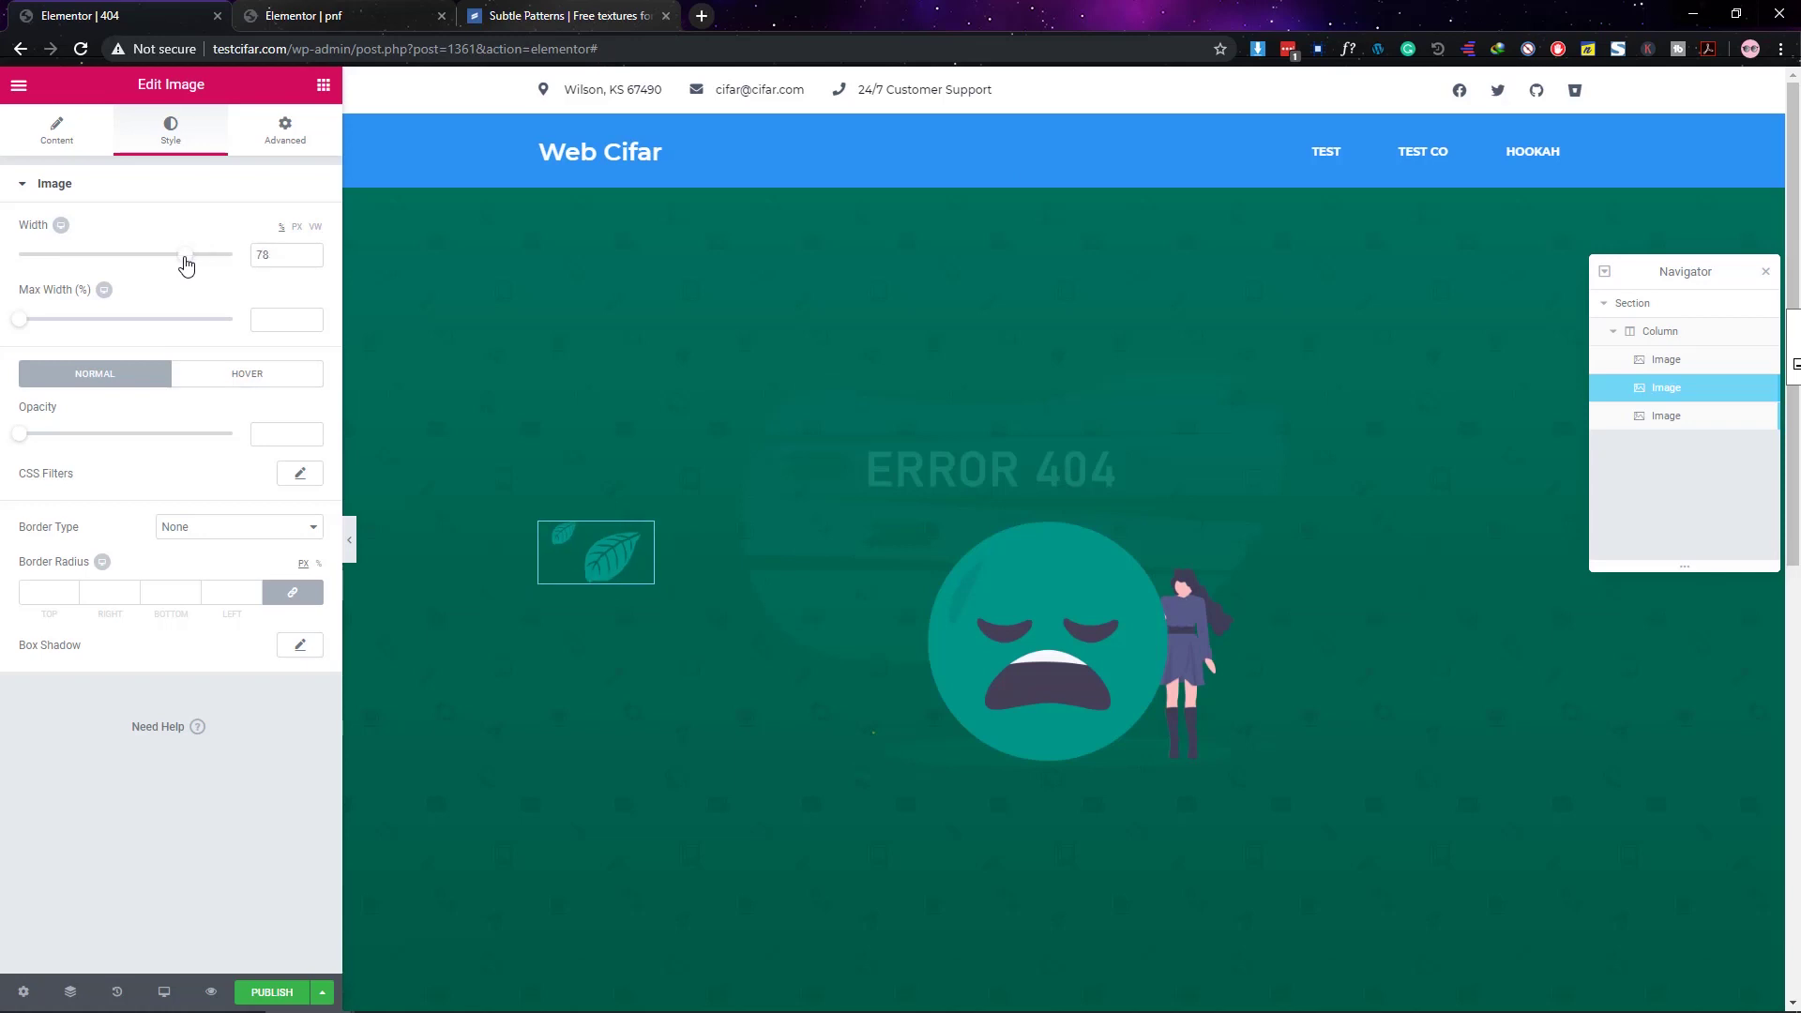
# Step: Place the leaf image at the end of the ERROR 404 text with offsets of about 580 px horizontally and -123 px vertically
pyautogui.click(272, 148)
pyautogui.click(88, 751)
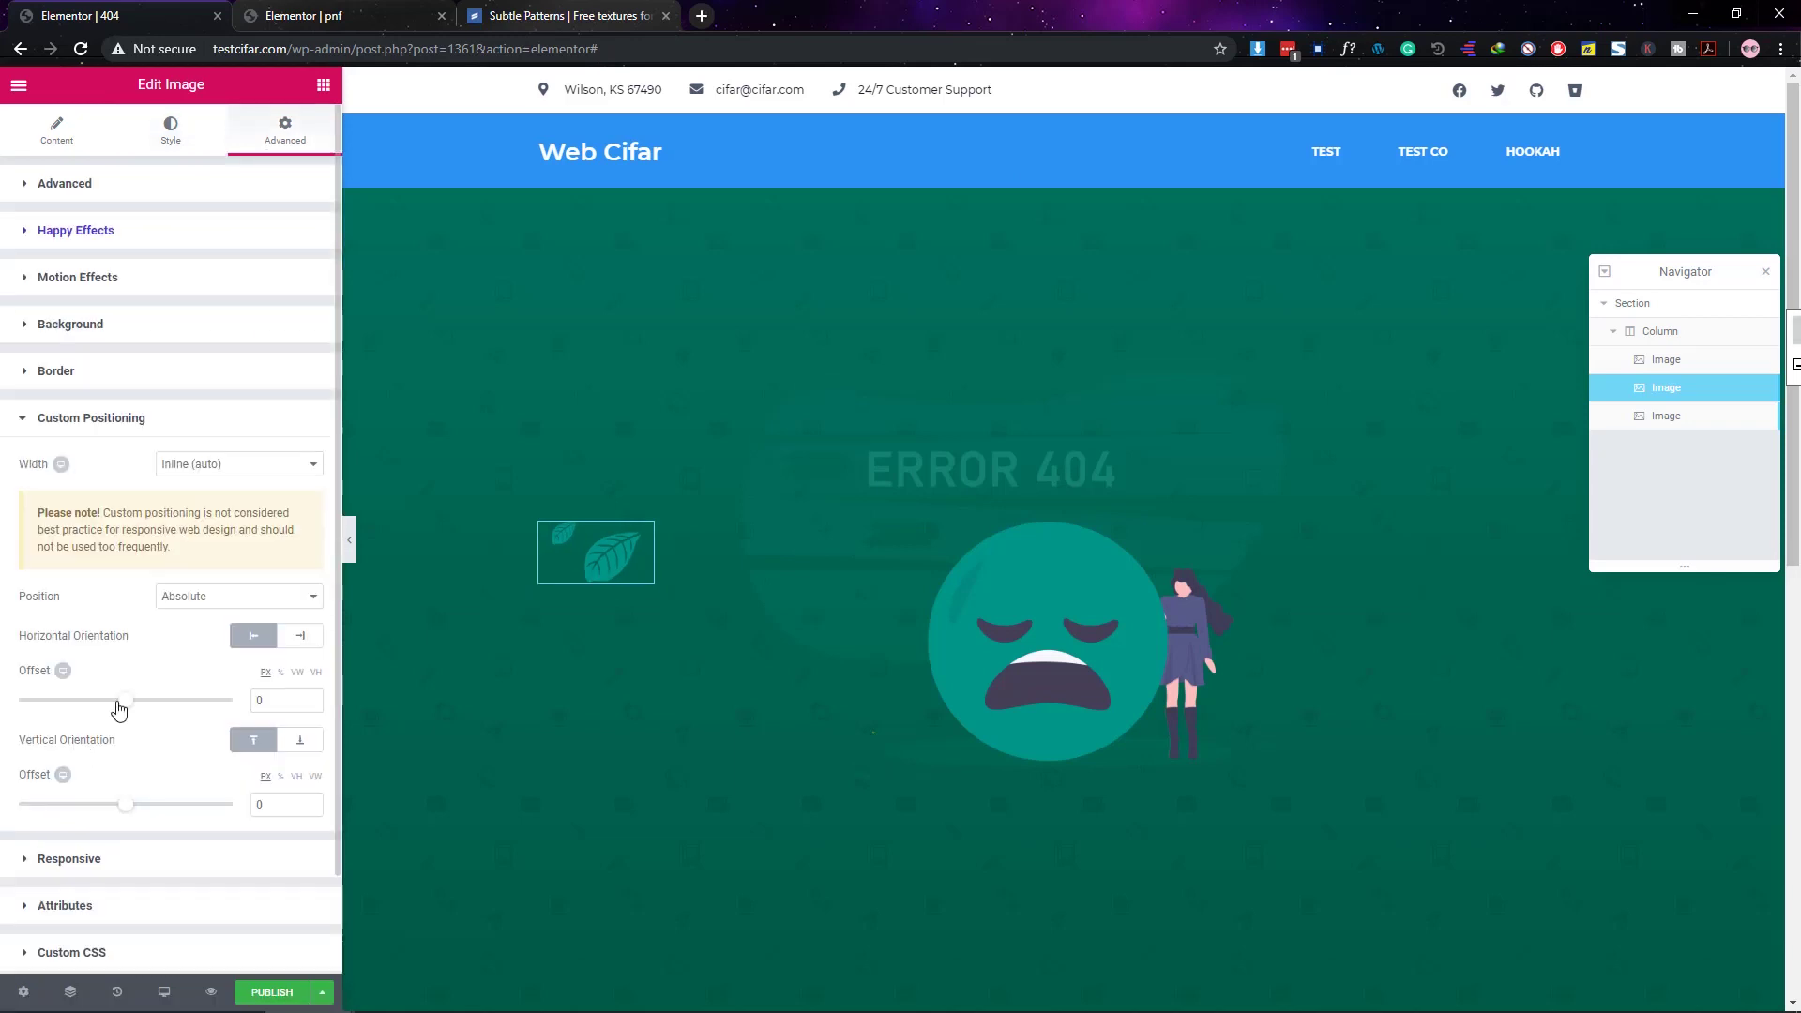
pyautogui.moveTo(127, 813); pyautogui.dragTo(127, 810)
pyautogui.moveTo(132, 711); pyautogui.dragTo(196, 711)
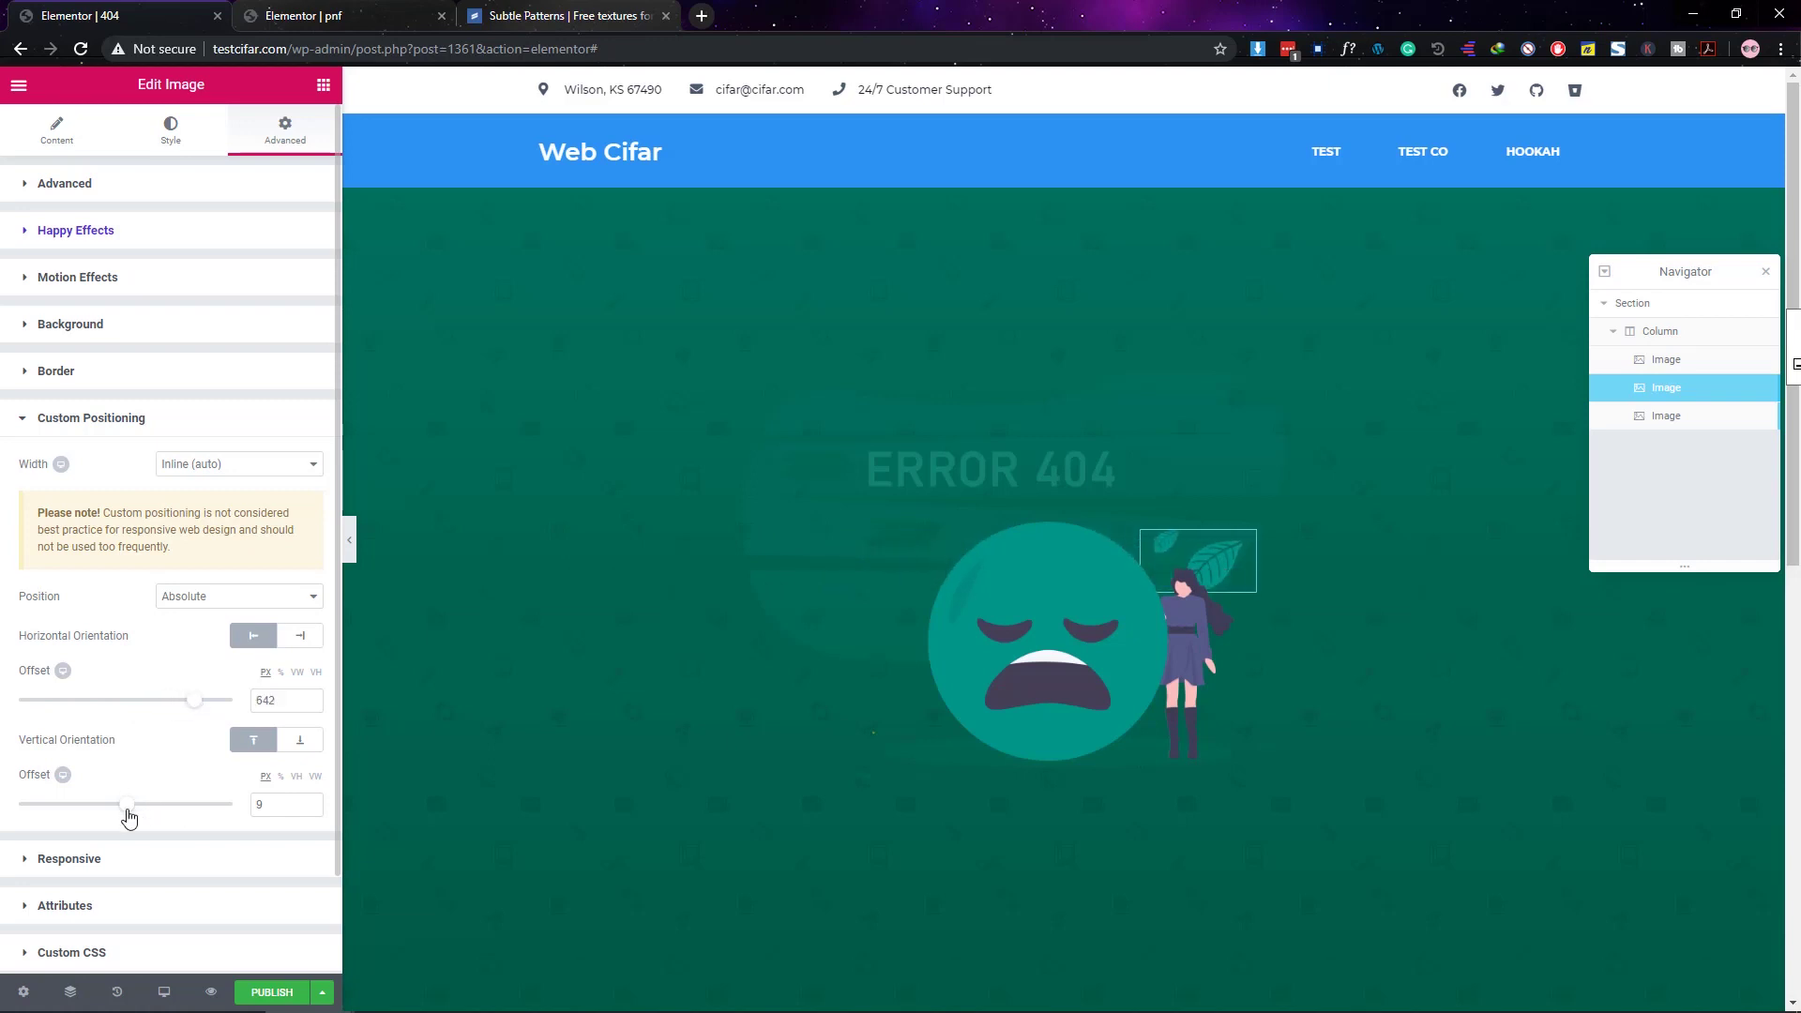
pyautogui.moveTo(129, 819); pyautogui.dragTo(118, 816)
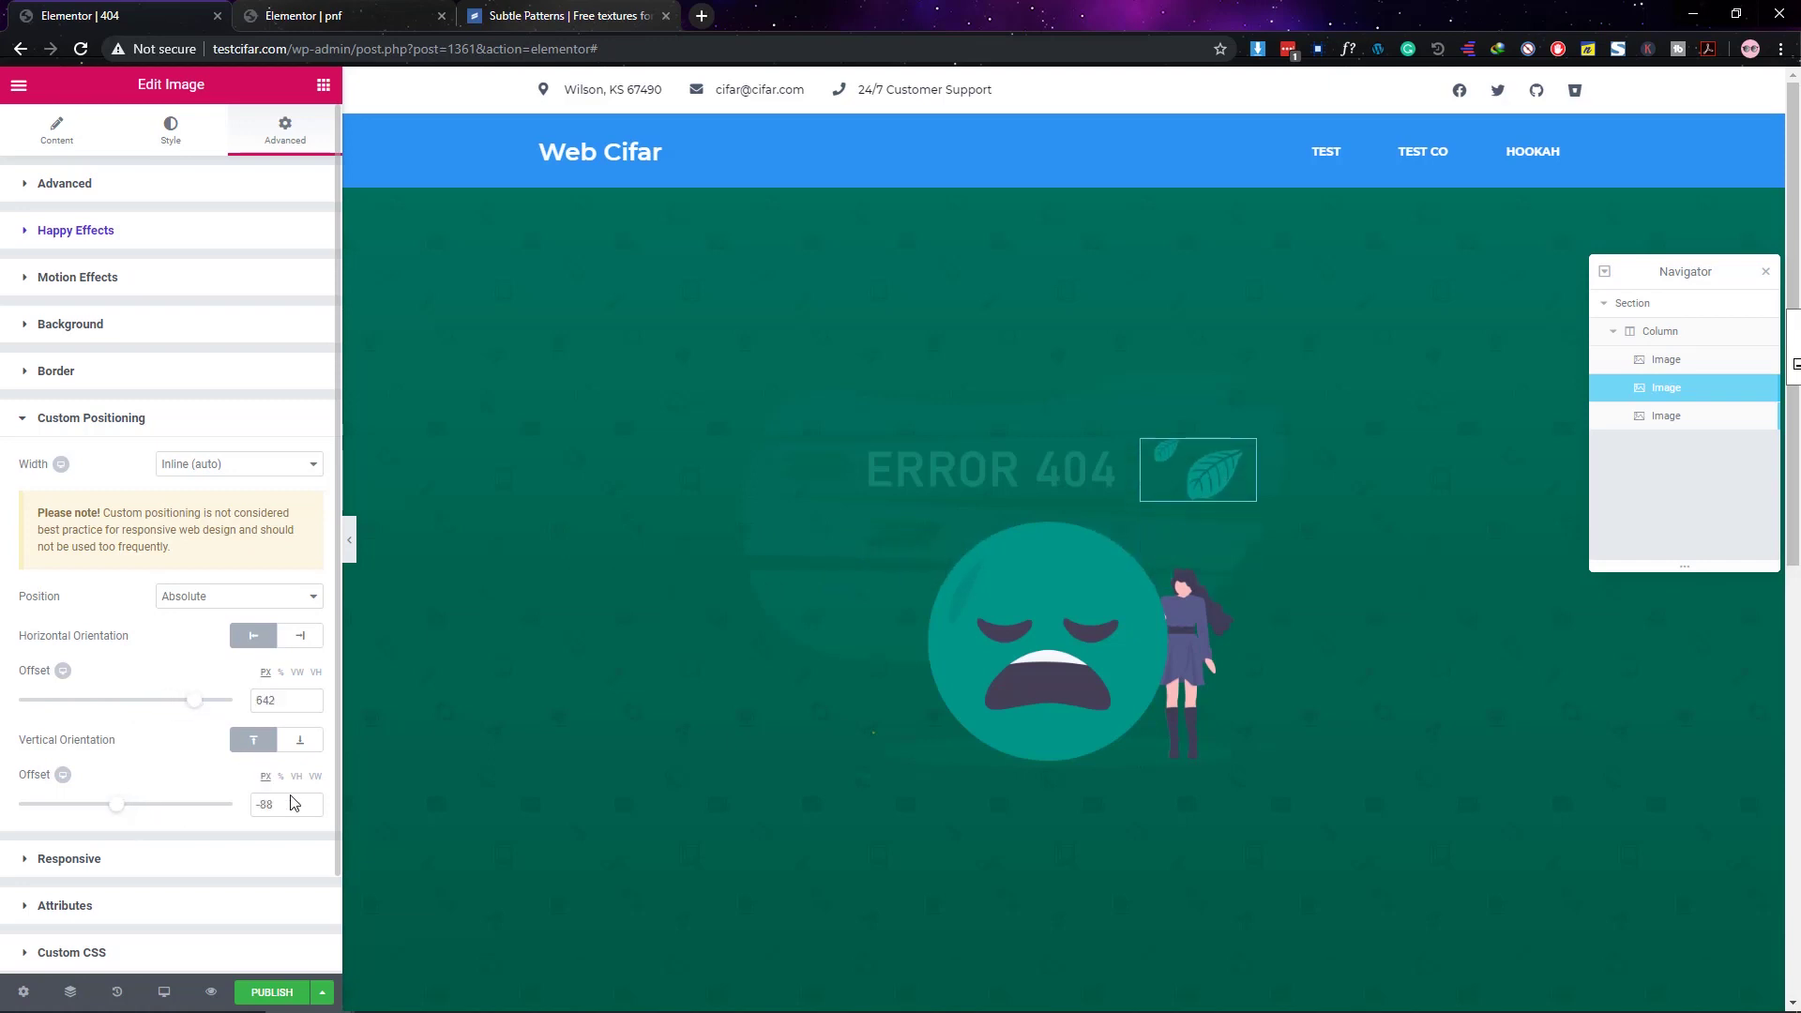
pyautogui.moveTo(196, 711); pyautogui.dragTo(188, 711)
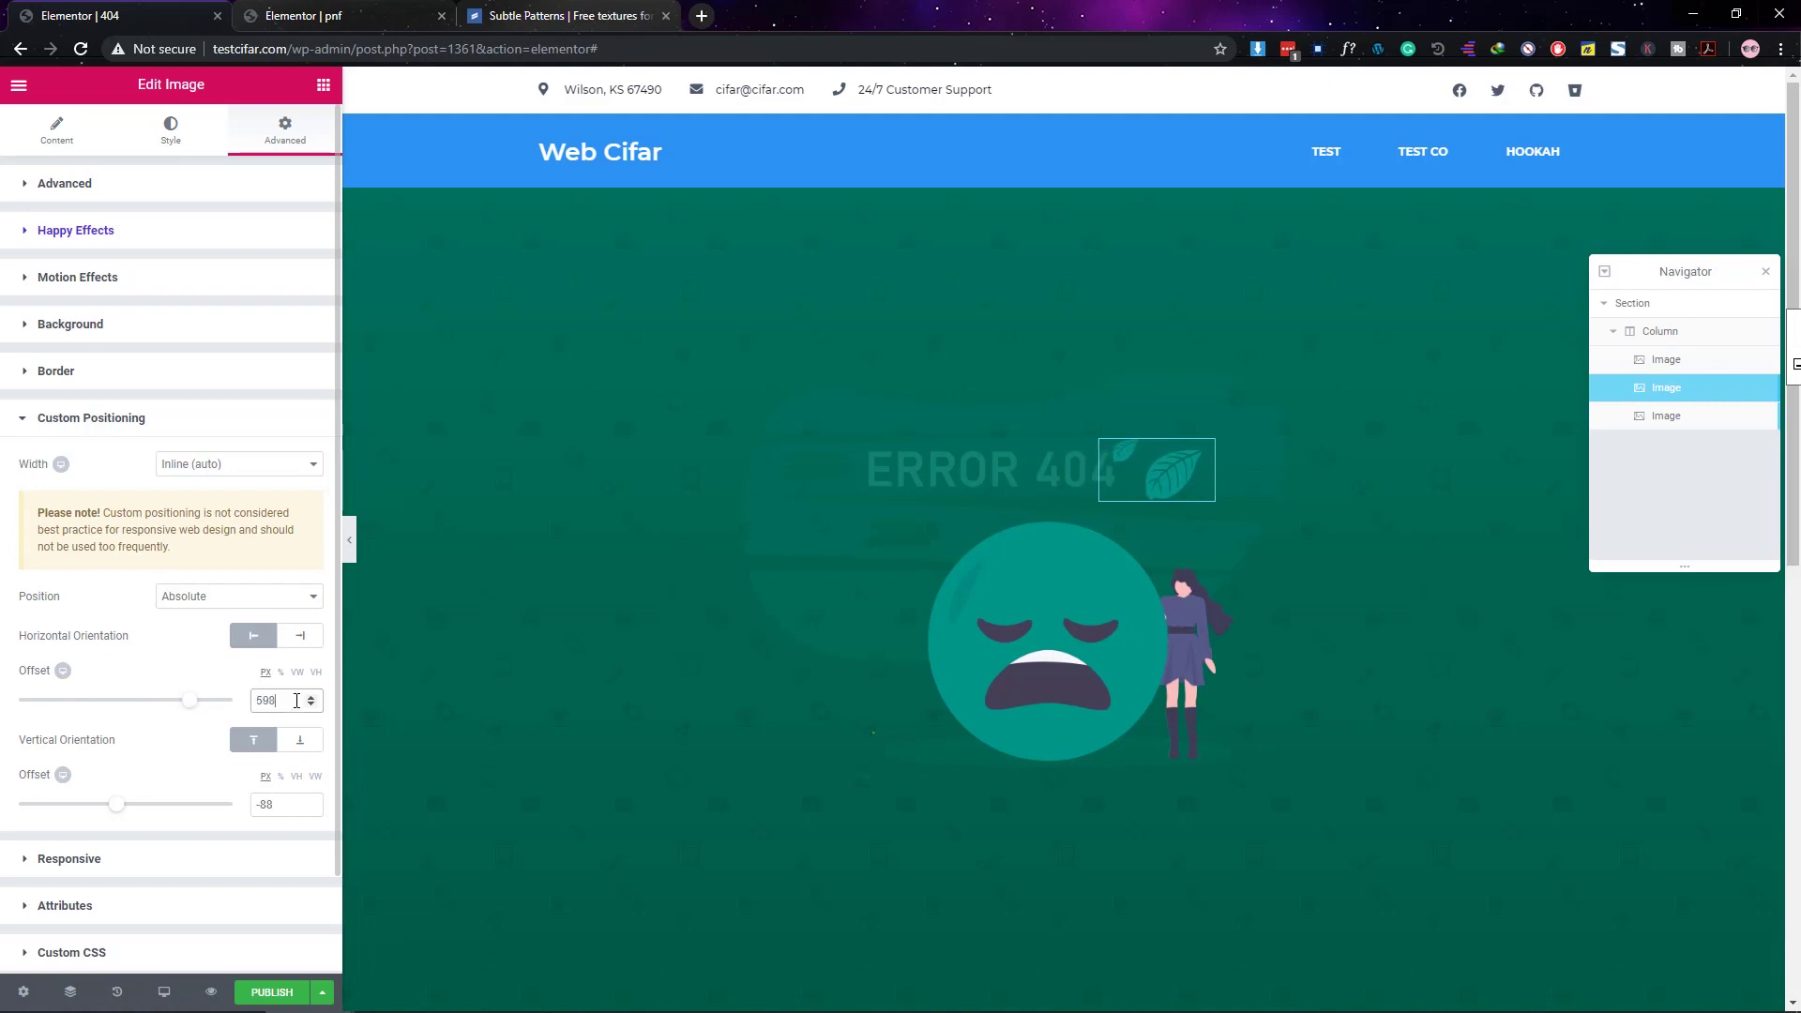
pyautogui.scroll(-9, 297, 701)
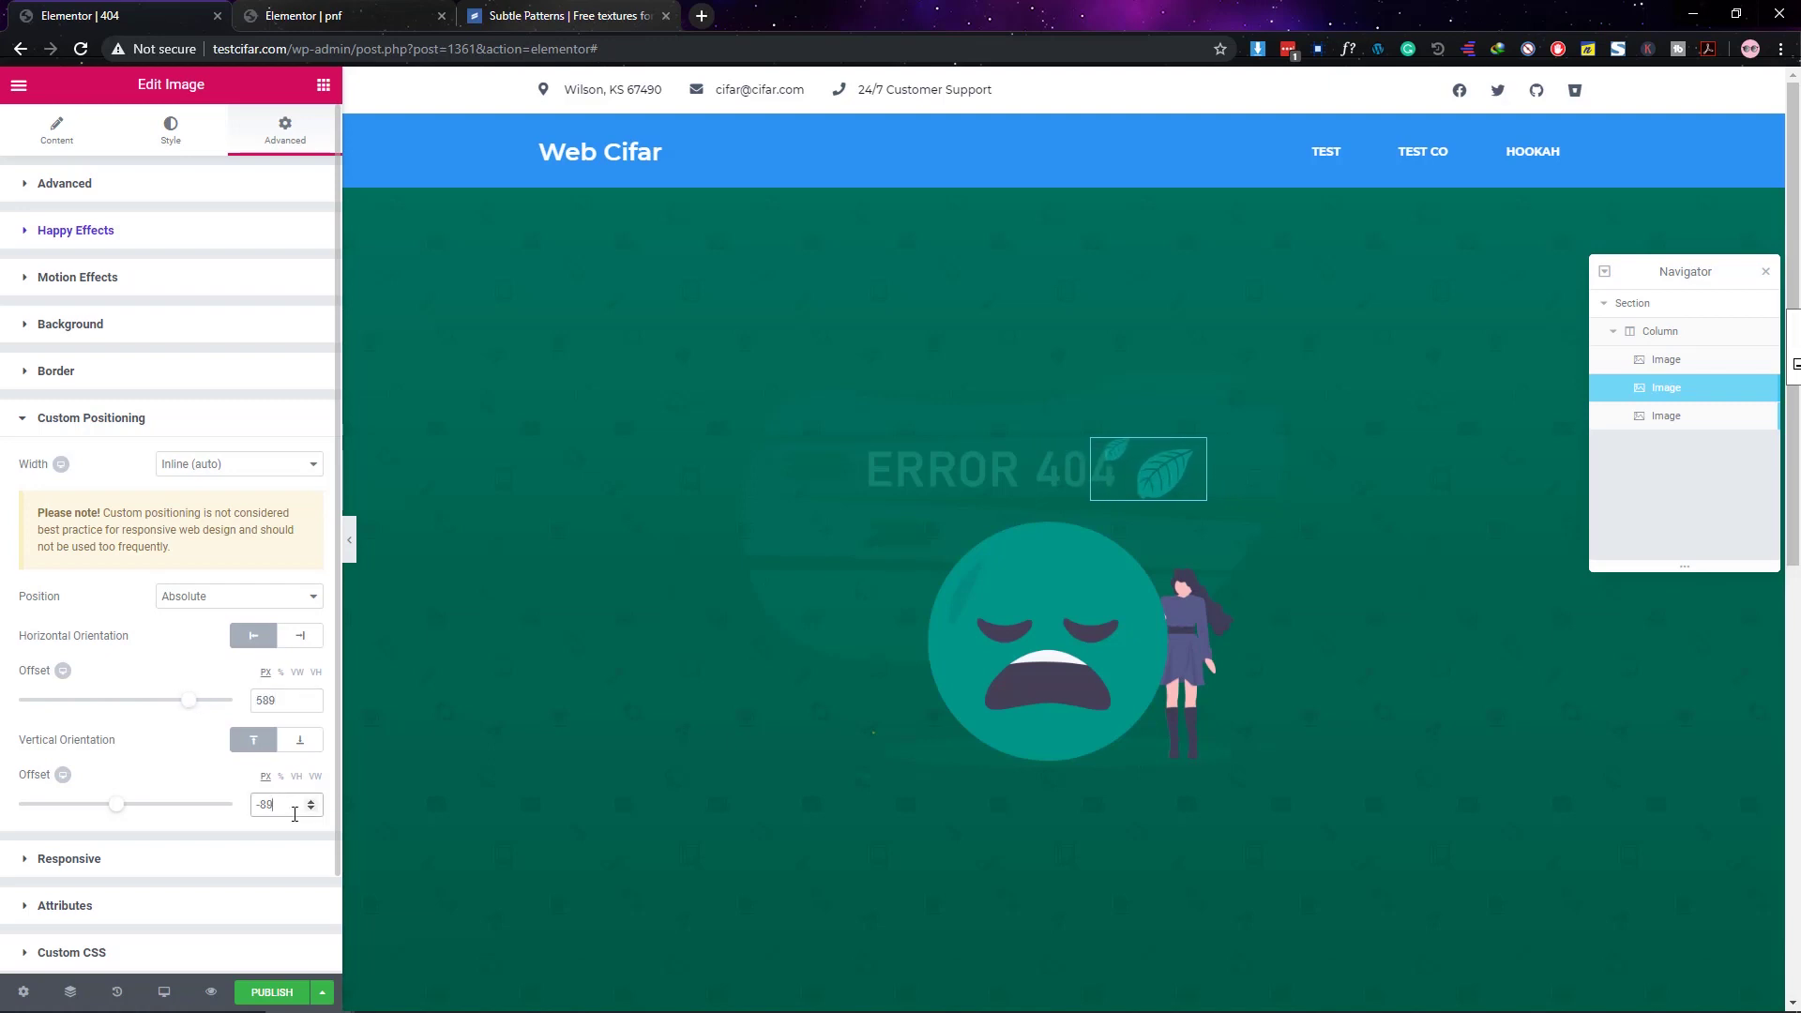
pyautogui.scroll(-20, 295, 814)
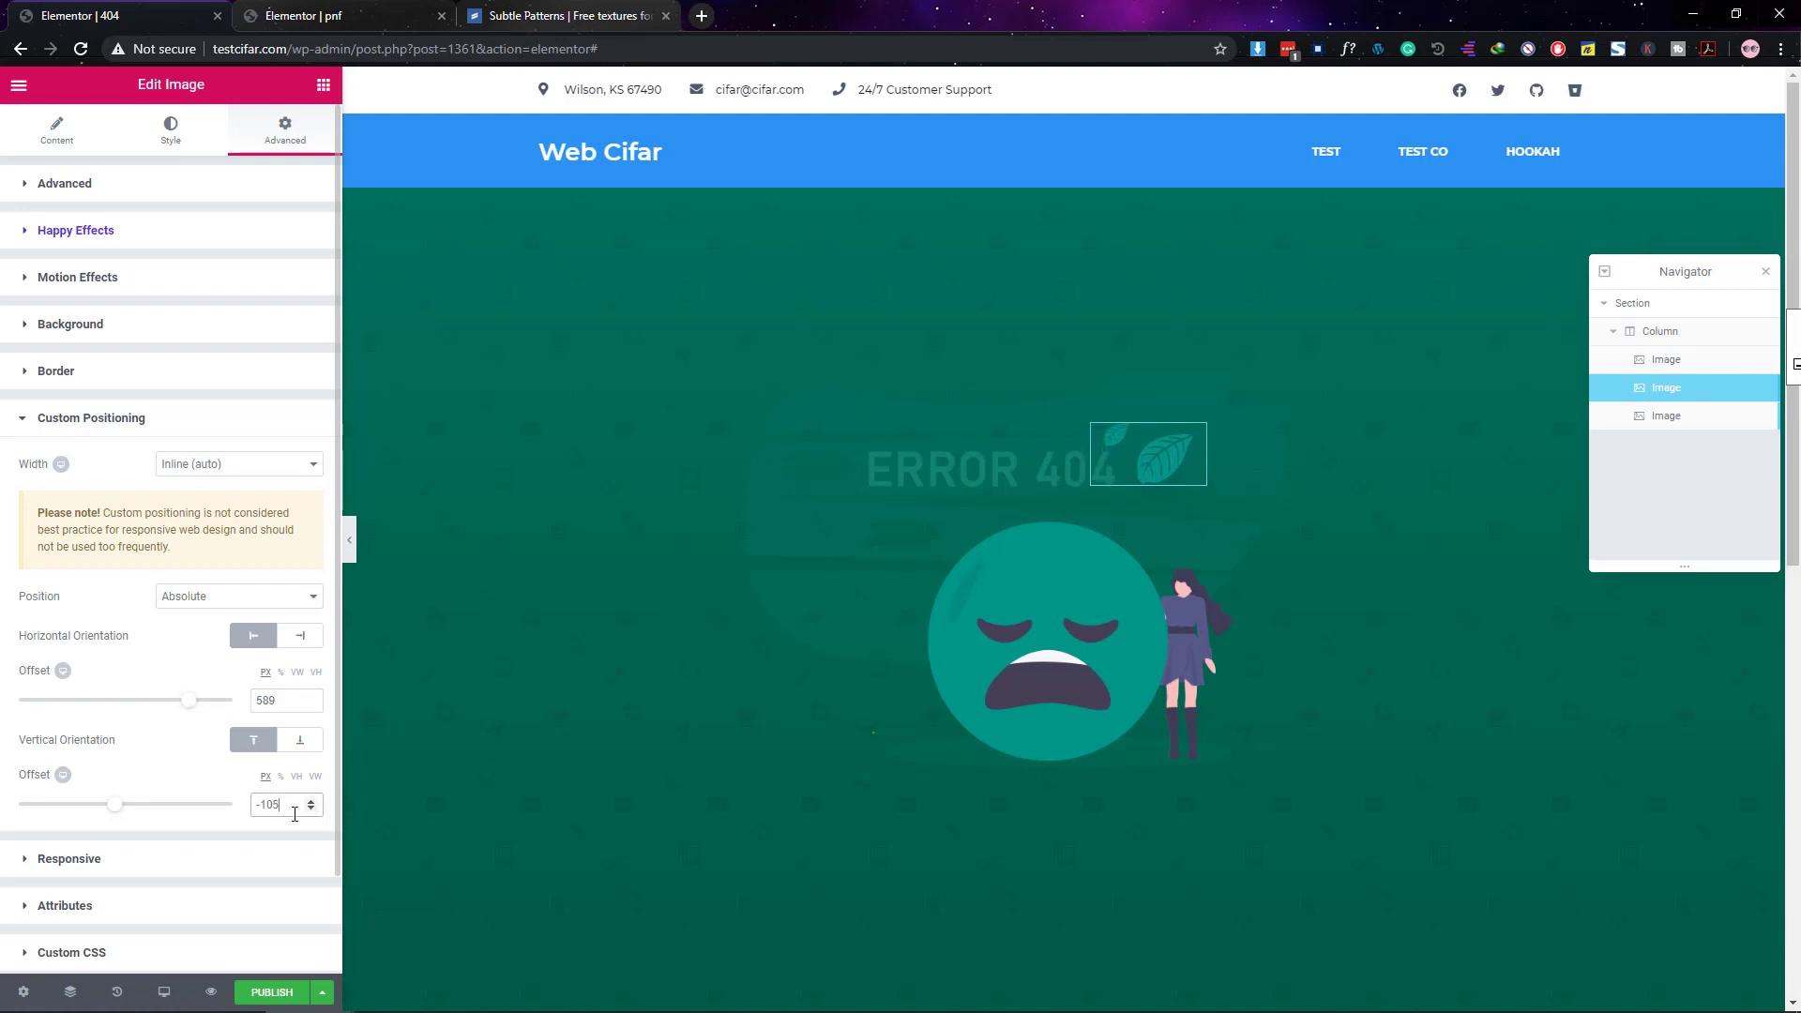
pyautogui.click(283, 697)
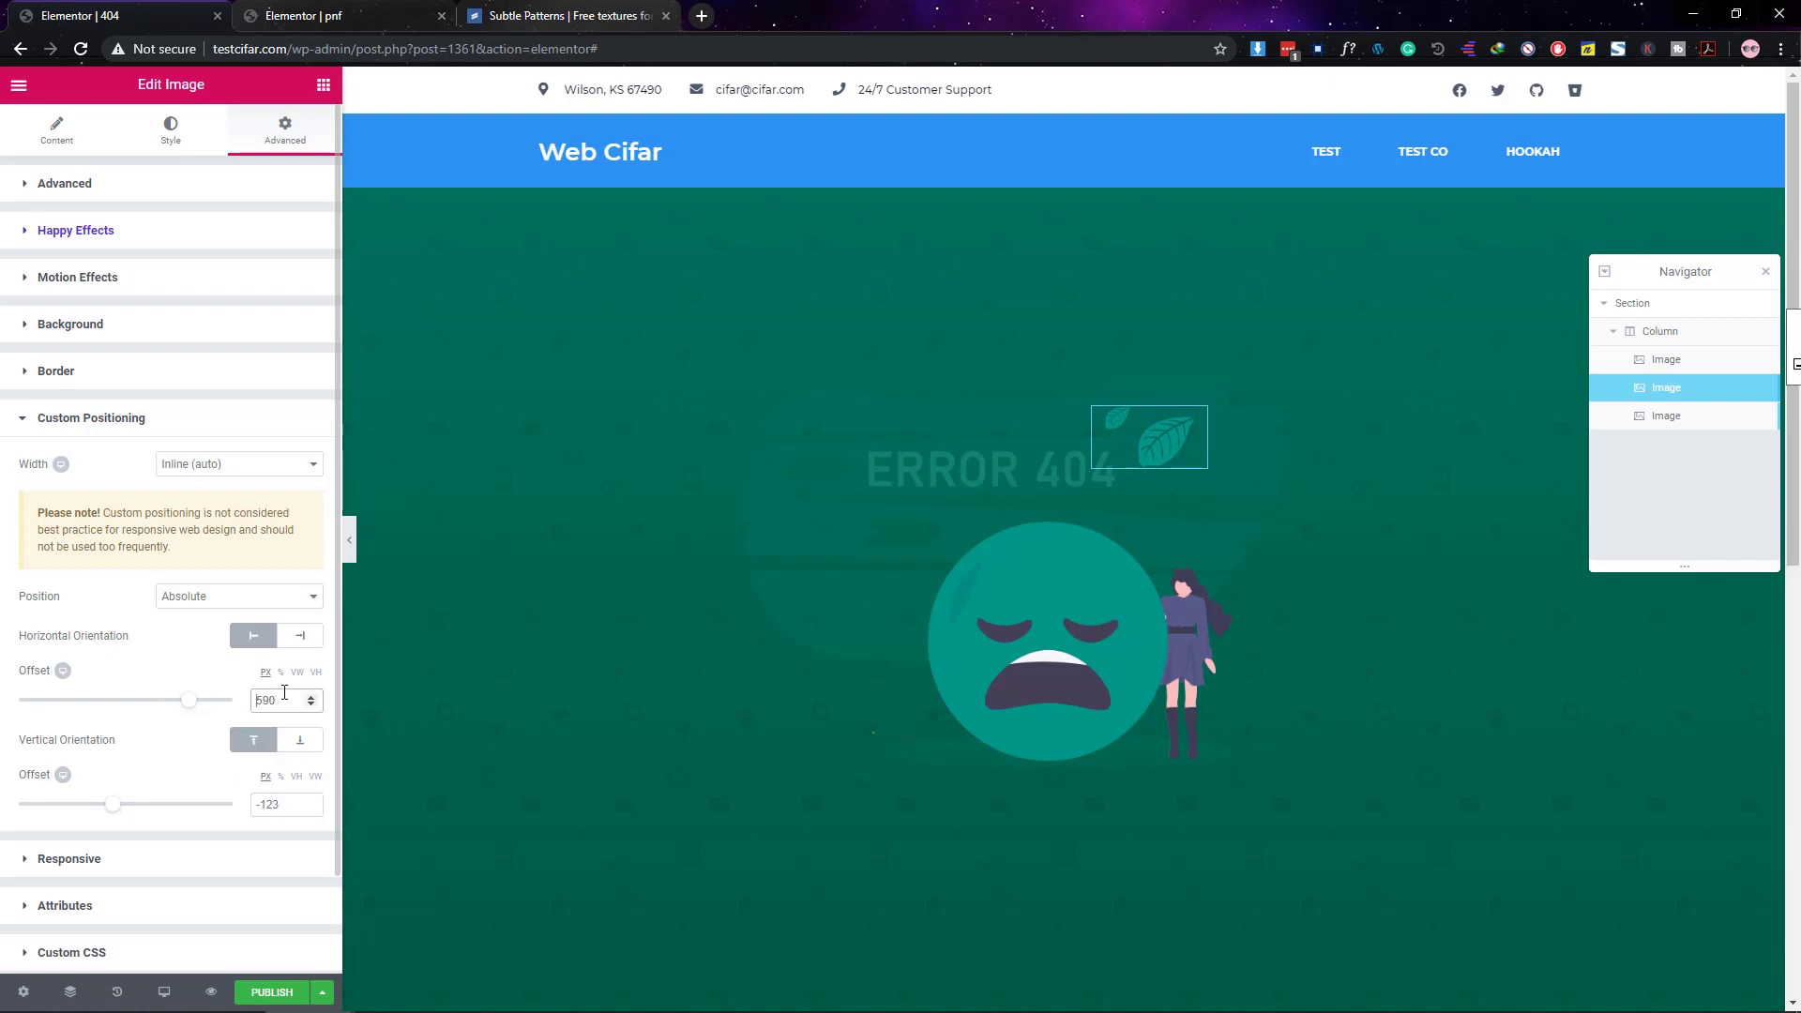
pyautogui.scroll(-15, 284, 693)
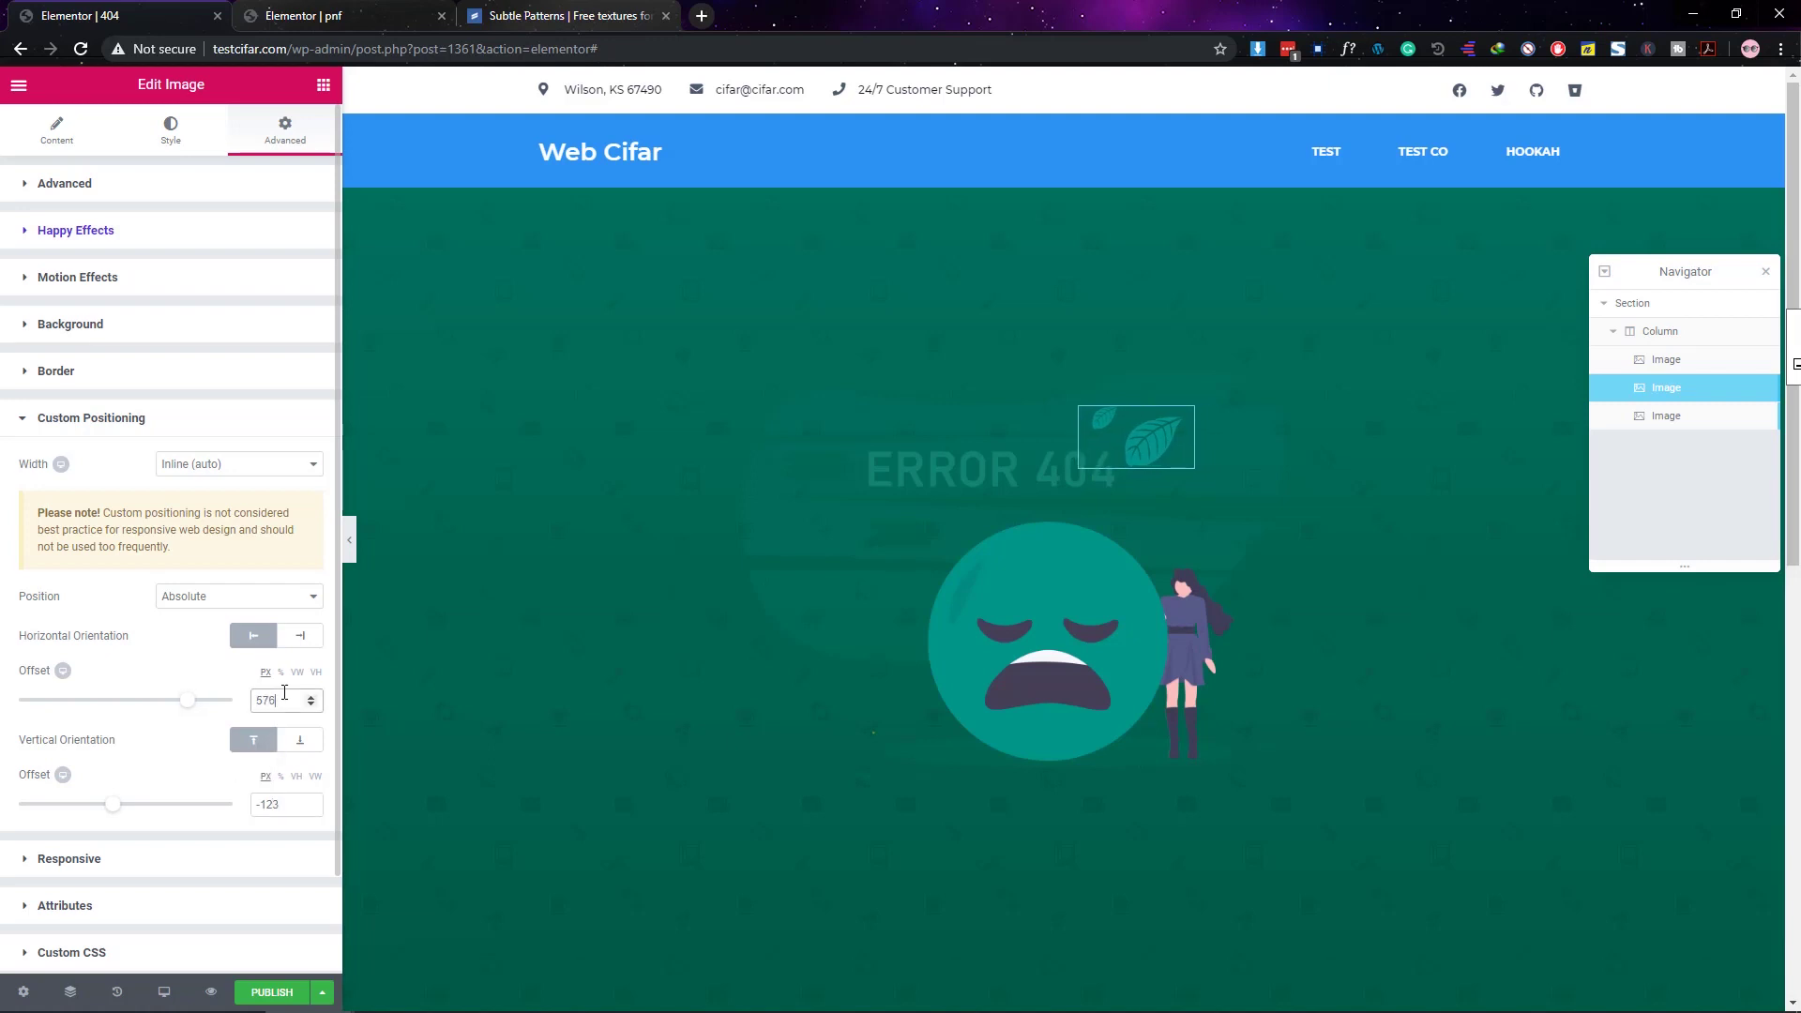
pyautogui.click(124, 416)
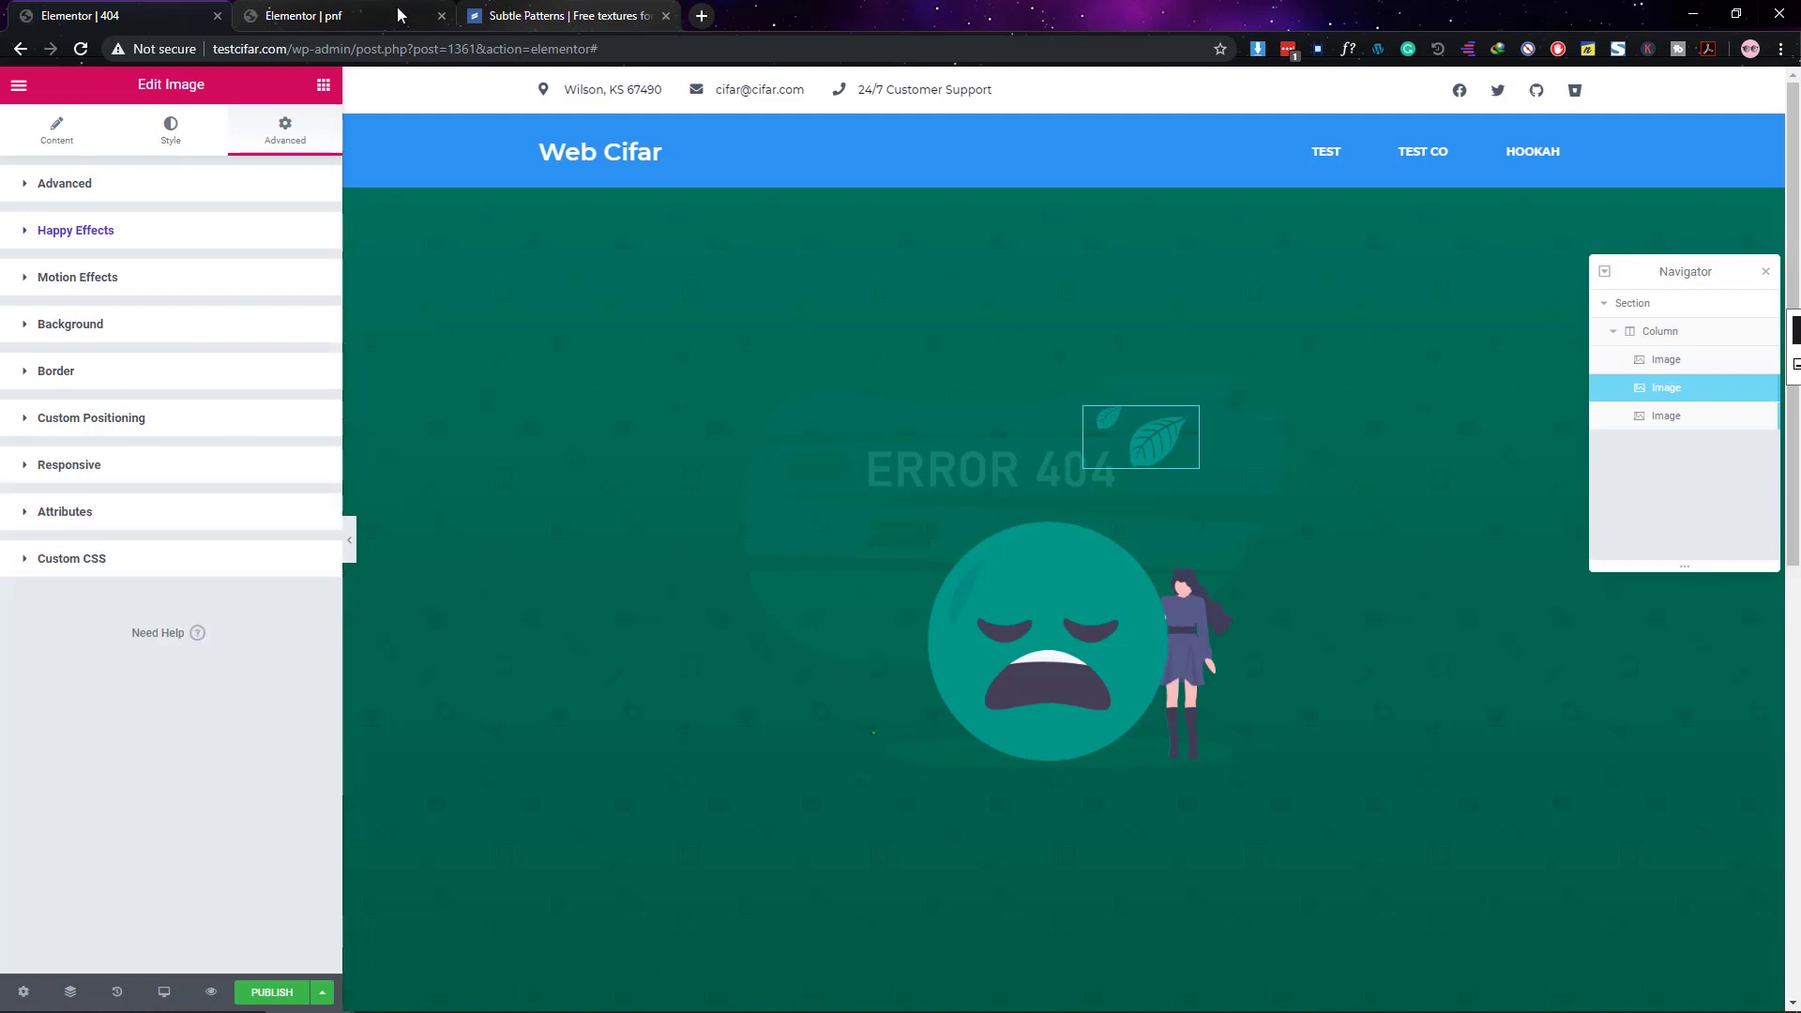
# Step: Add an Image widget below the emoji and insert the rock-and-plant image bottom.png
pyautogui.click(323, 87)
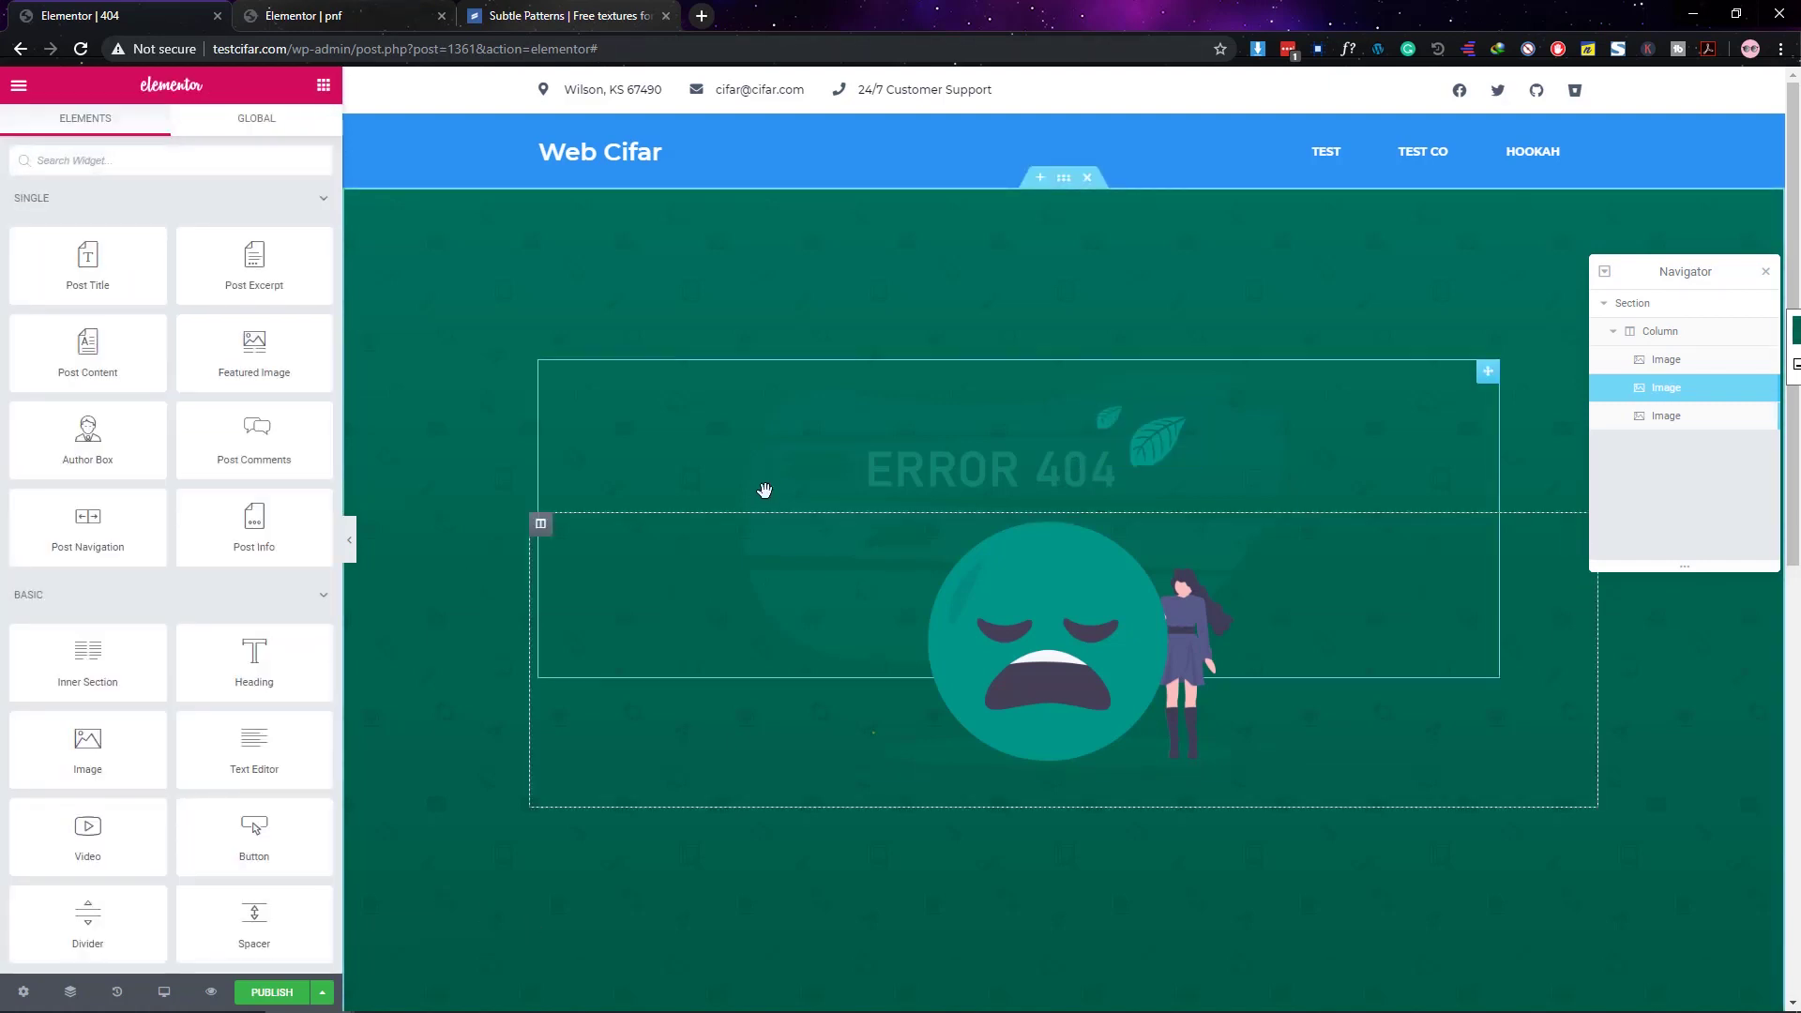
pyautogui.moveTo(72, 731); pyautogui.dragTo(965, 751)
pyautogui.click(188, 304)
pyautogui.click(824, 294)
pyautogui.click(966, 298)
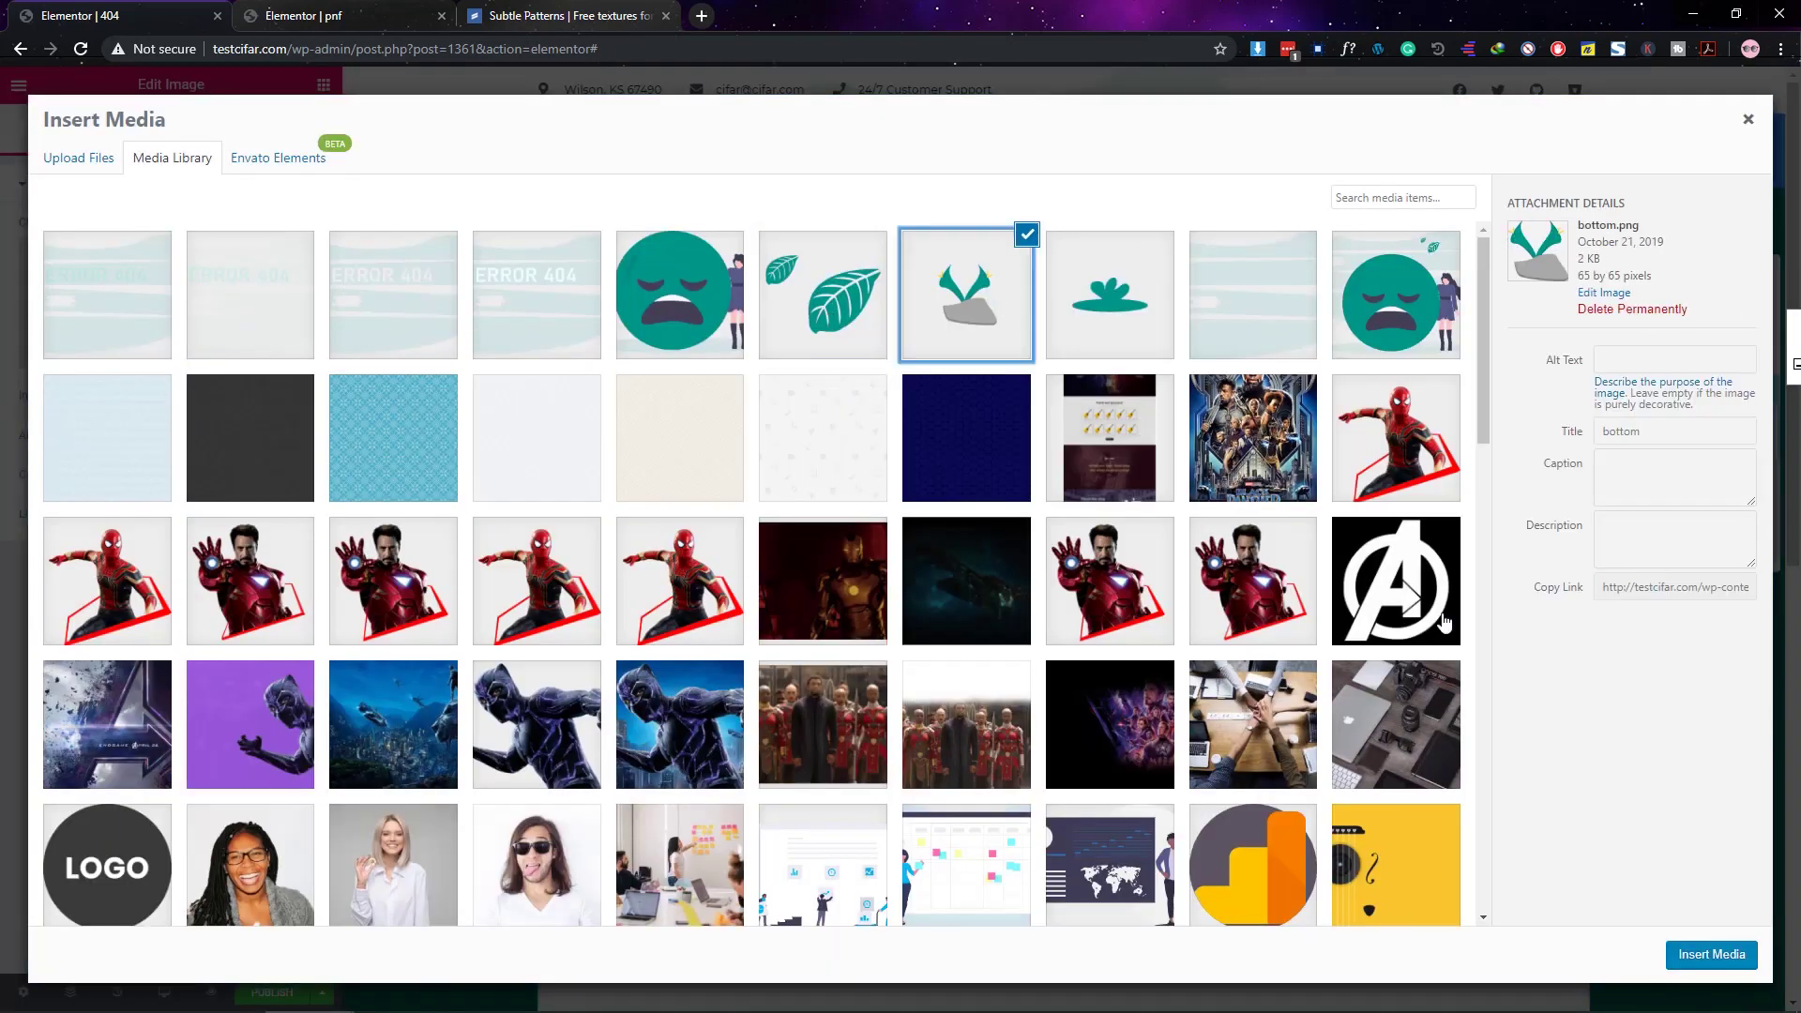
pyautogui.click(1682, 949)
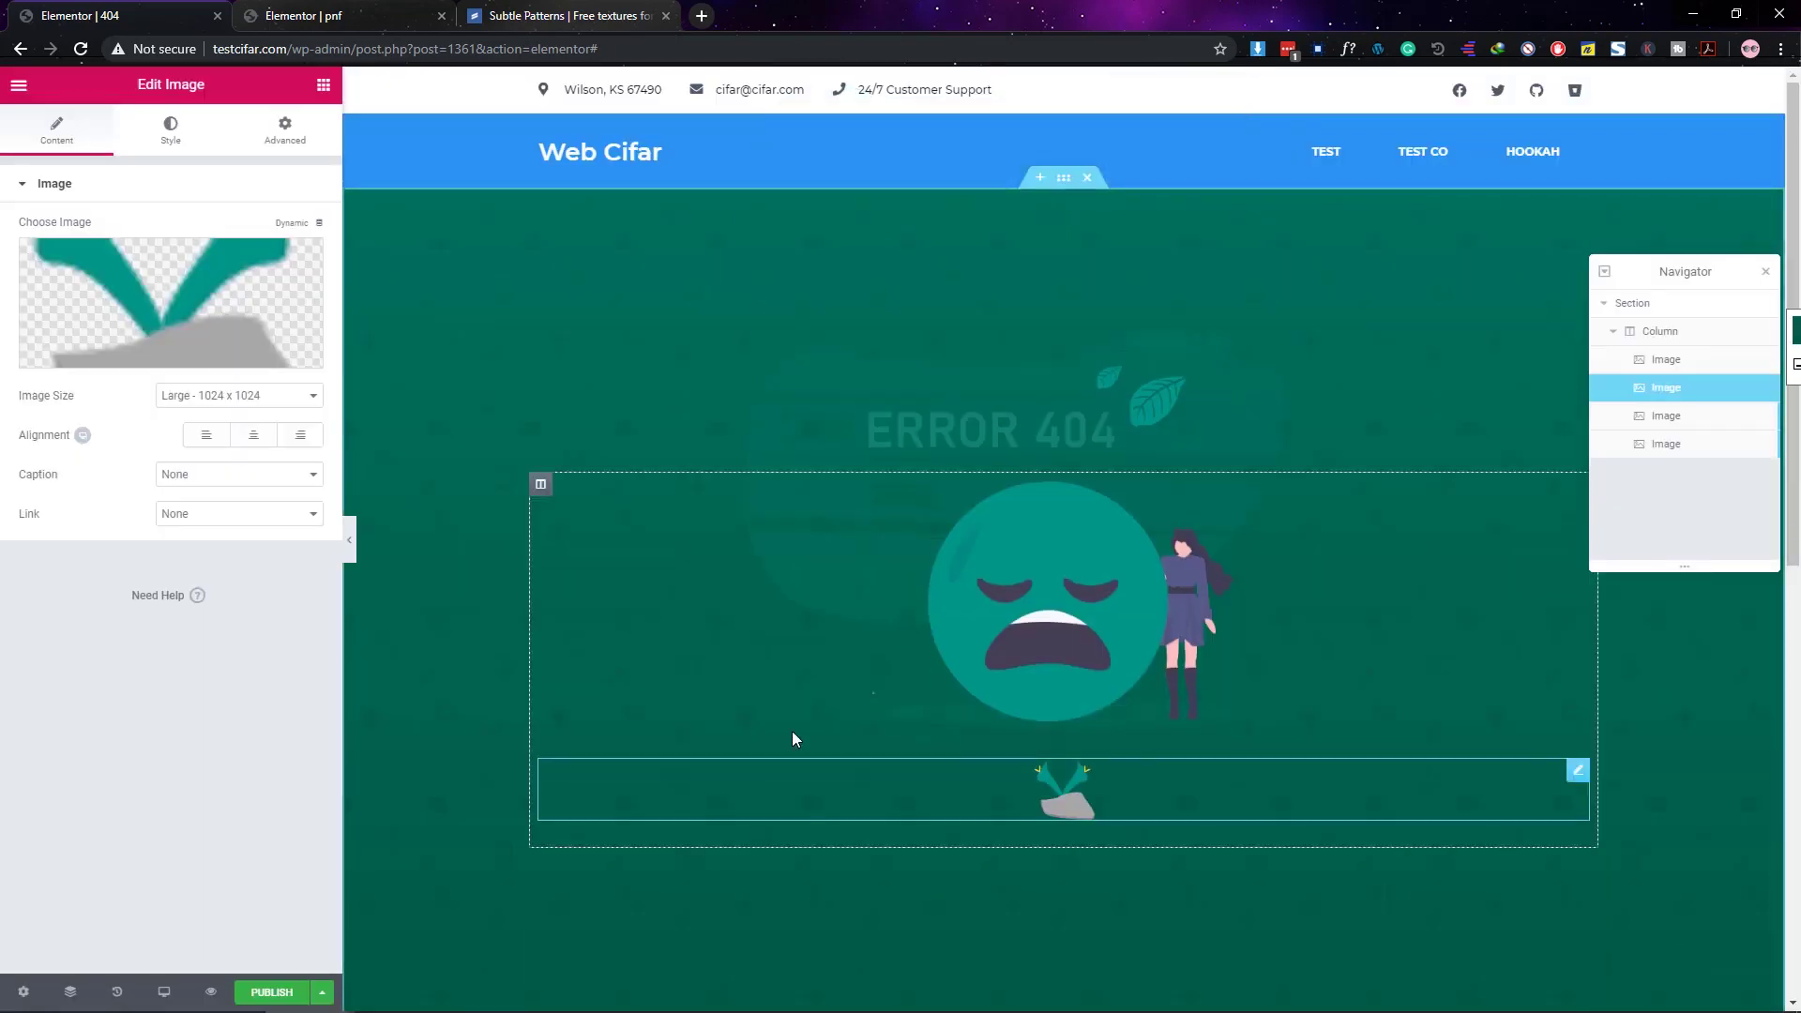
# Step: Give the rock-and-plant image a custom positioning width of Inline (auto) and an Absolute position
pyautogui.click(281, 133)
pyautogui.click(116, 761)
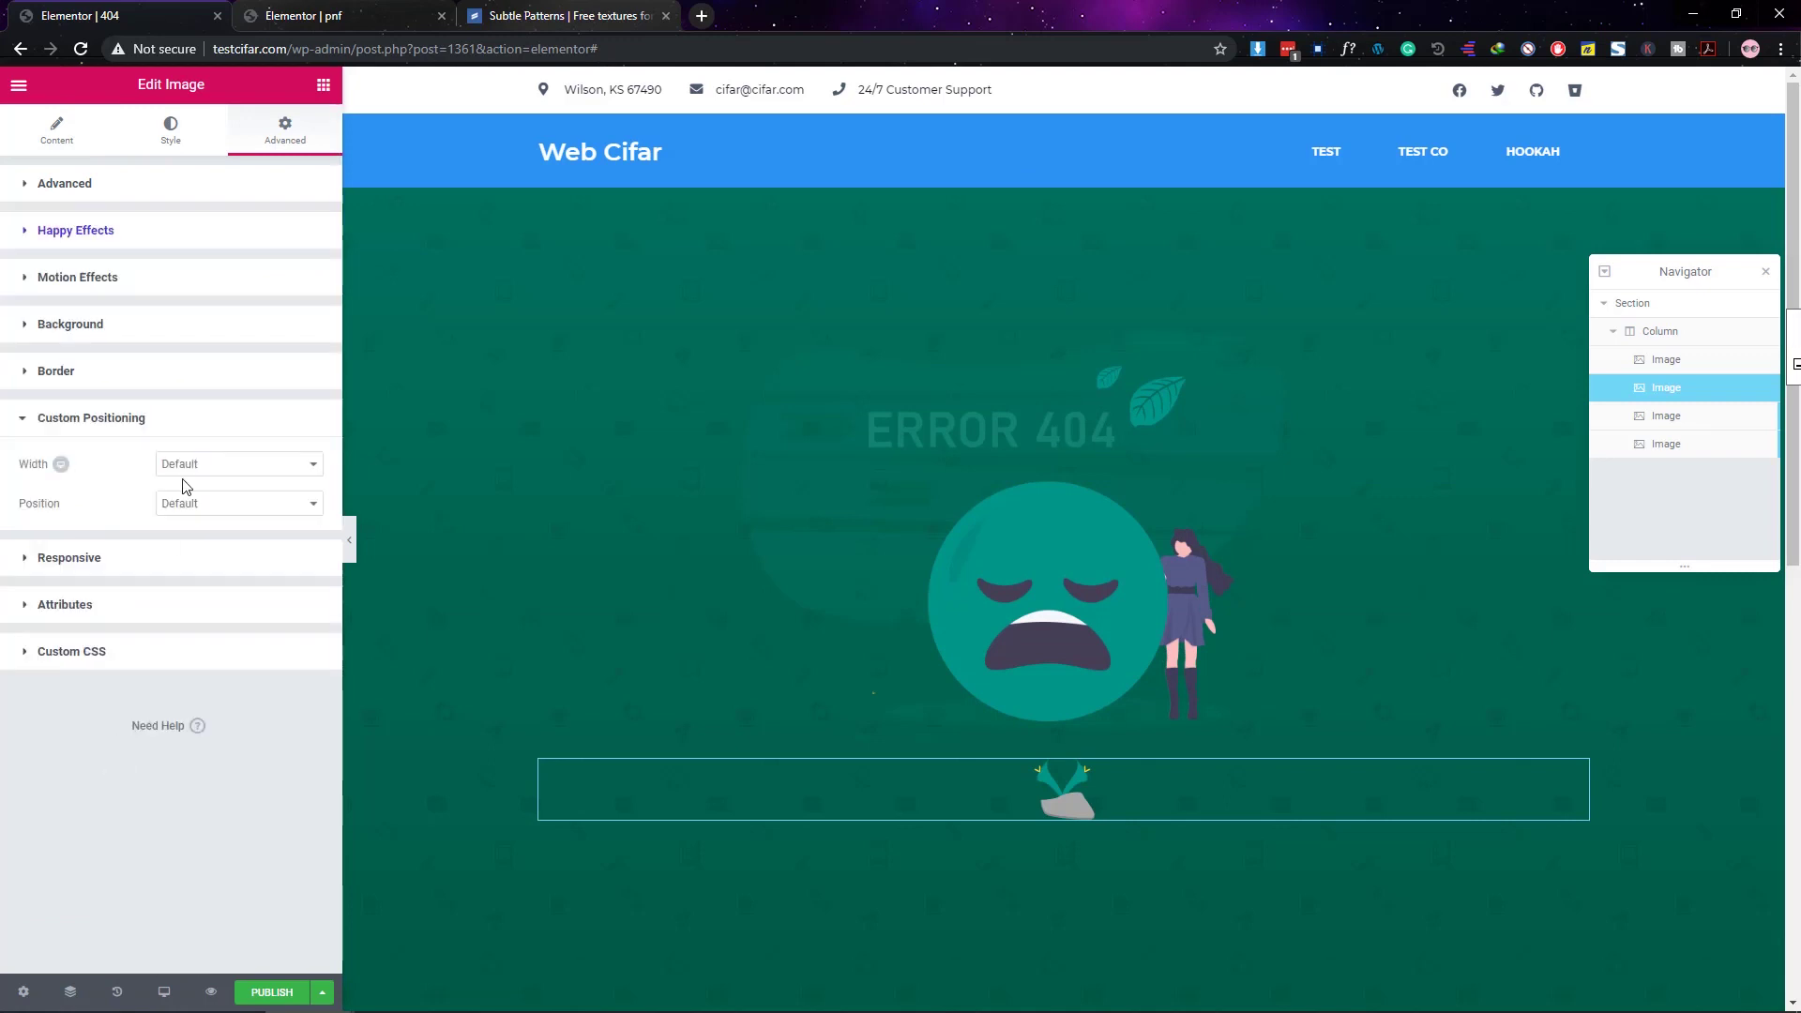
pyautogui.click(184, 466)
pyautogui.click(188, 508)
pyautogui.click(188, 547)
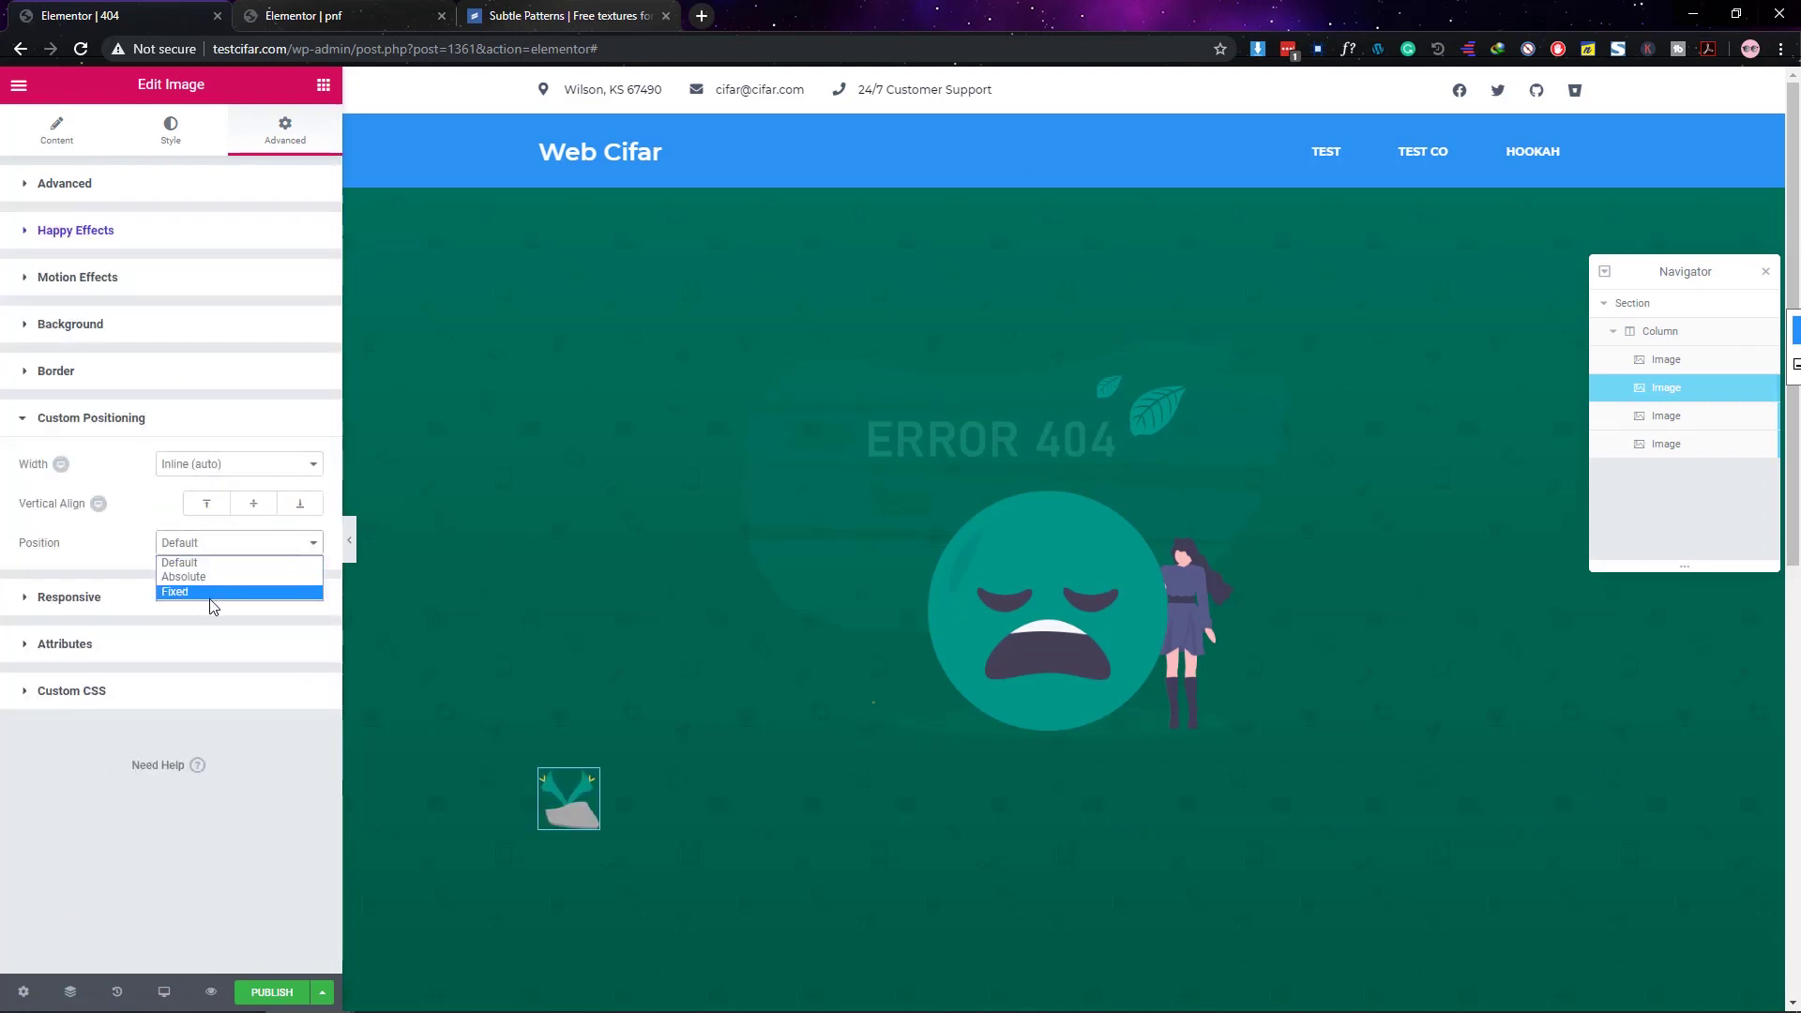
pyautogui.click(210, 579)
# Step: Place the rock-and-plant image beside the emoji's base with a horizontal offset of 305 px and a vertical offset of 185 px
pyautogui.moveTo(127, 702); pyautogui.dragTo(155, 718)
pyautogui.moveTo(127, 804); pyautogui.dragTo(153, 808)
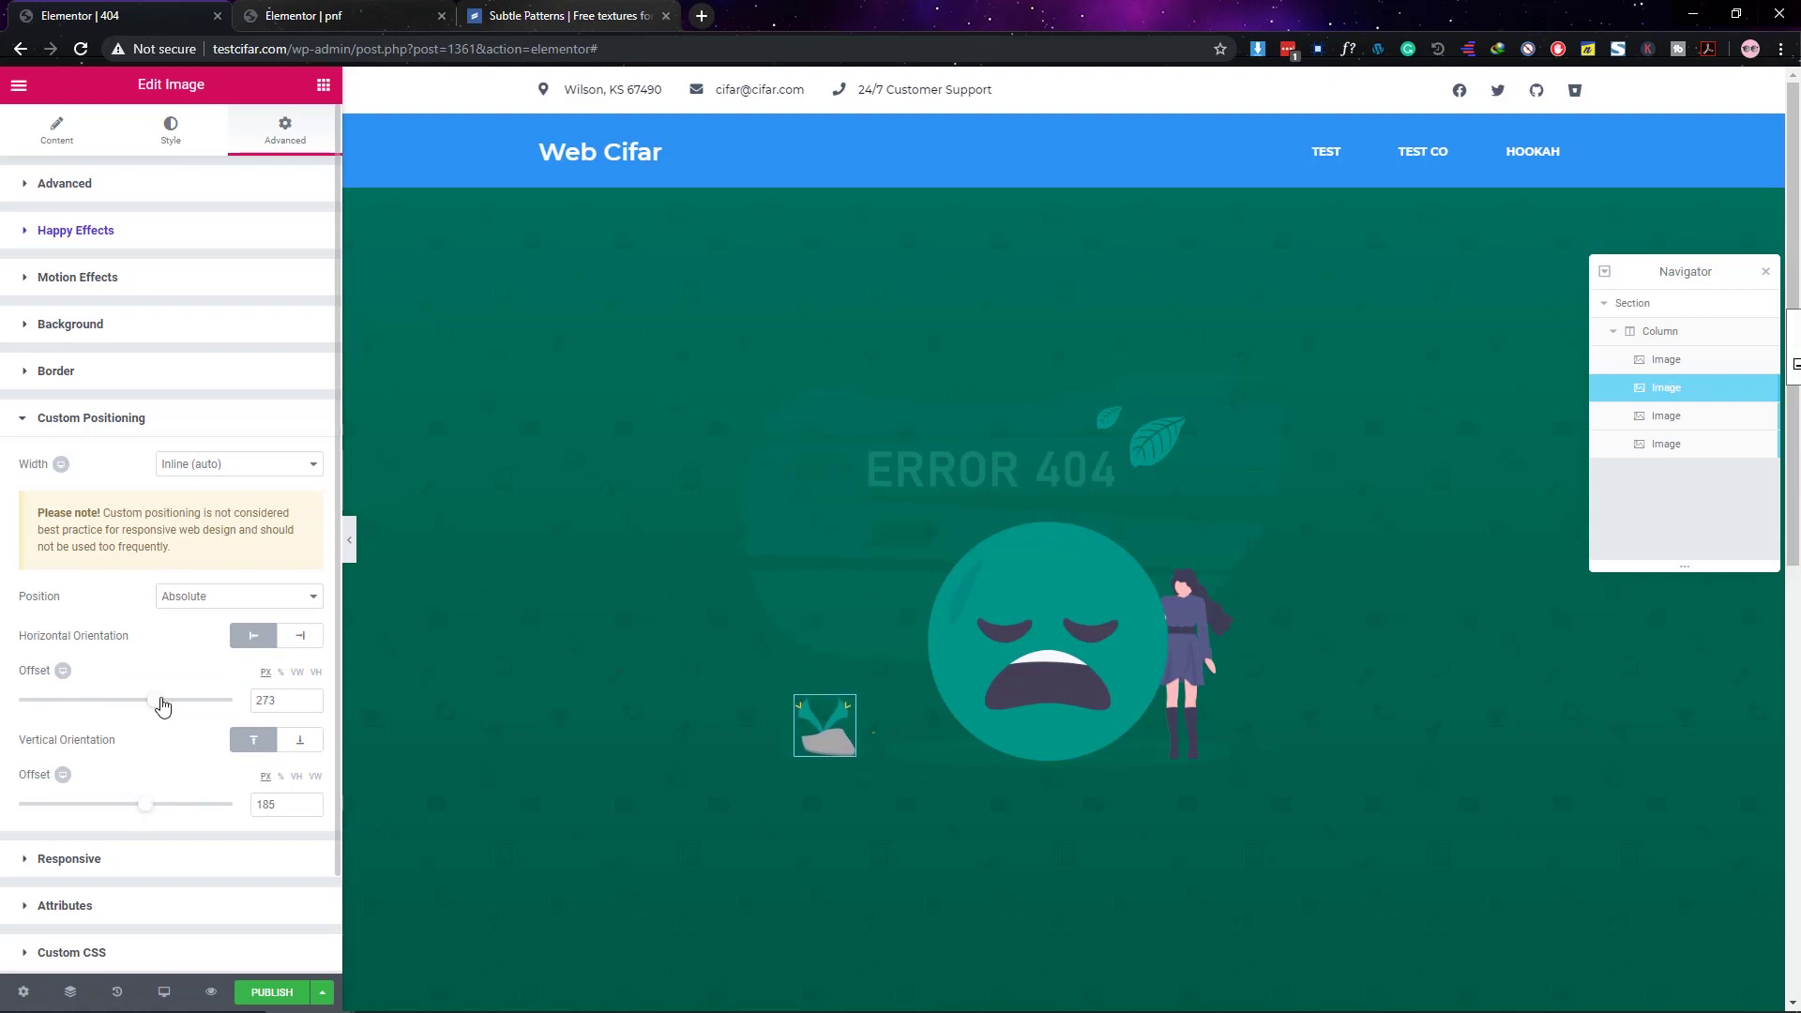
pyautogui.moveTo(162, 707); pyautogui.dragTo(166, 703)
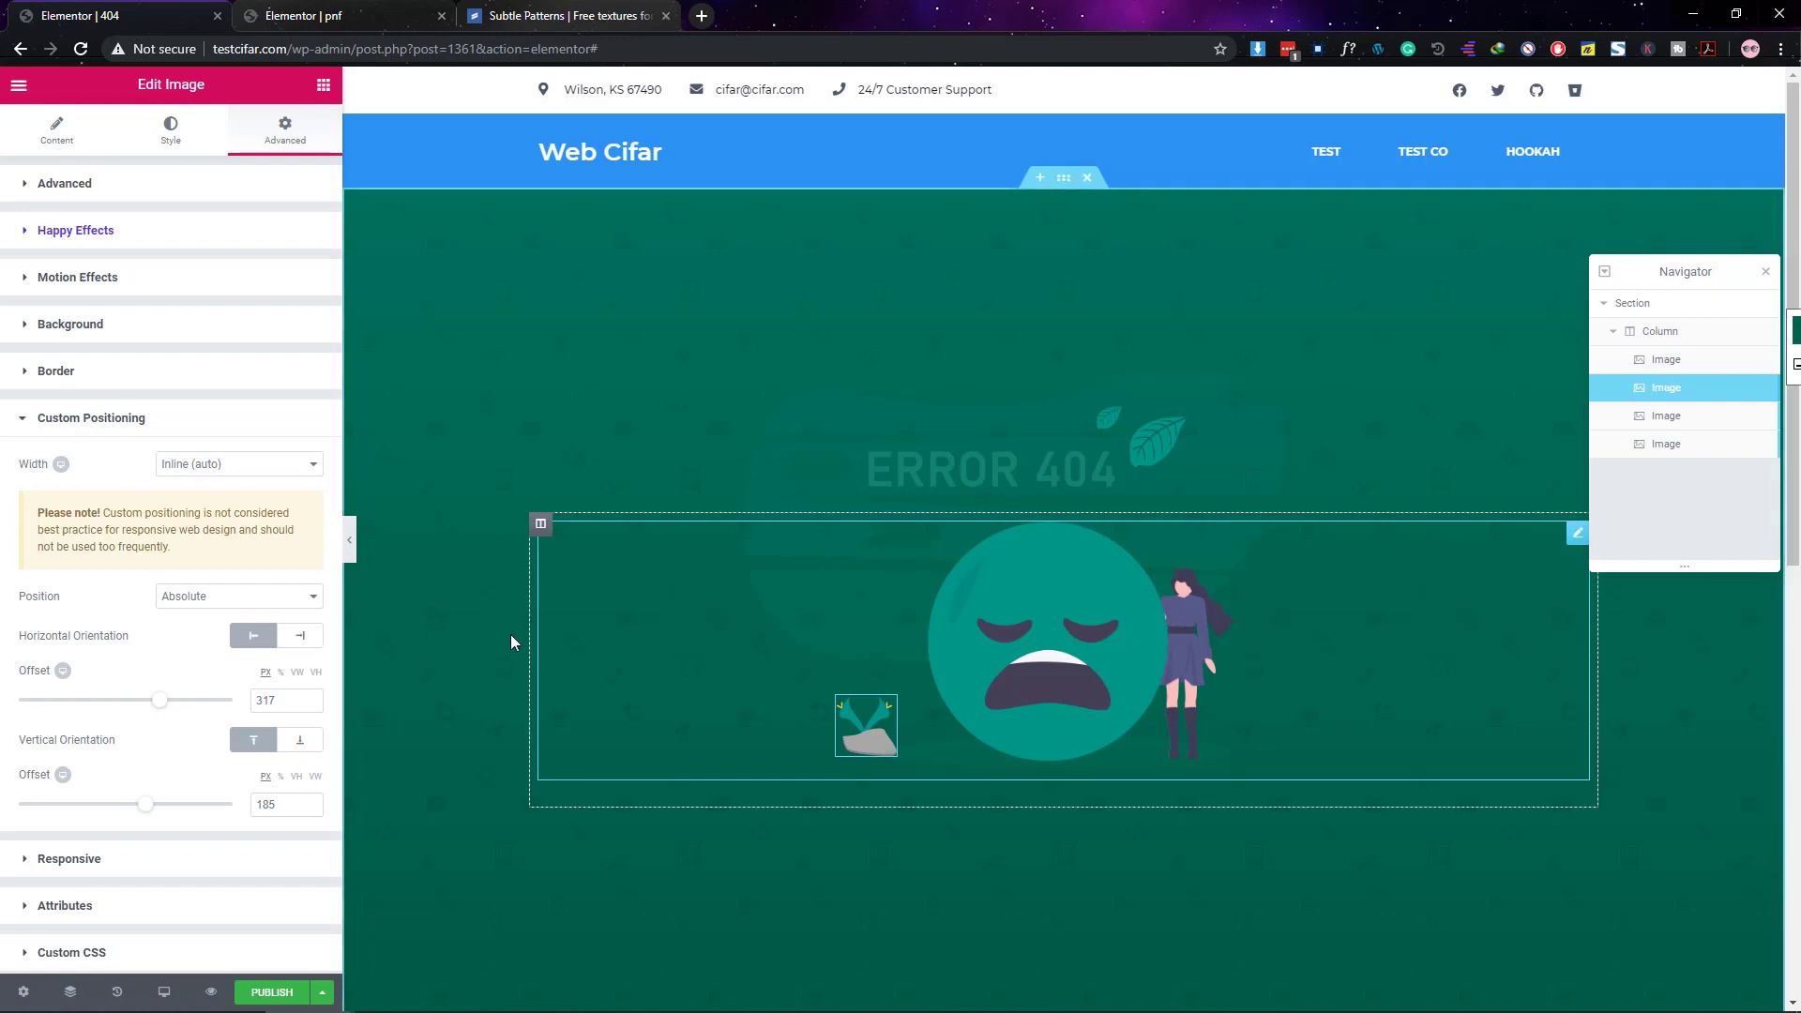
pyautogui.scroll(-16, 290, 702)
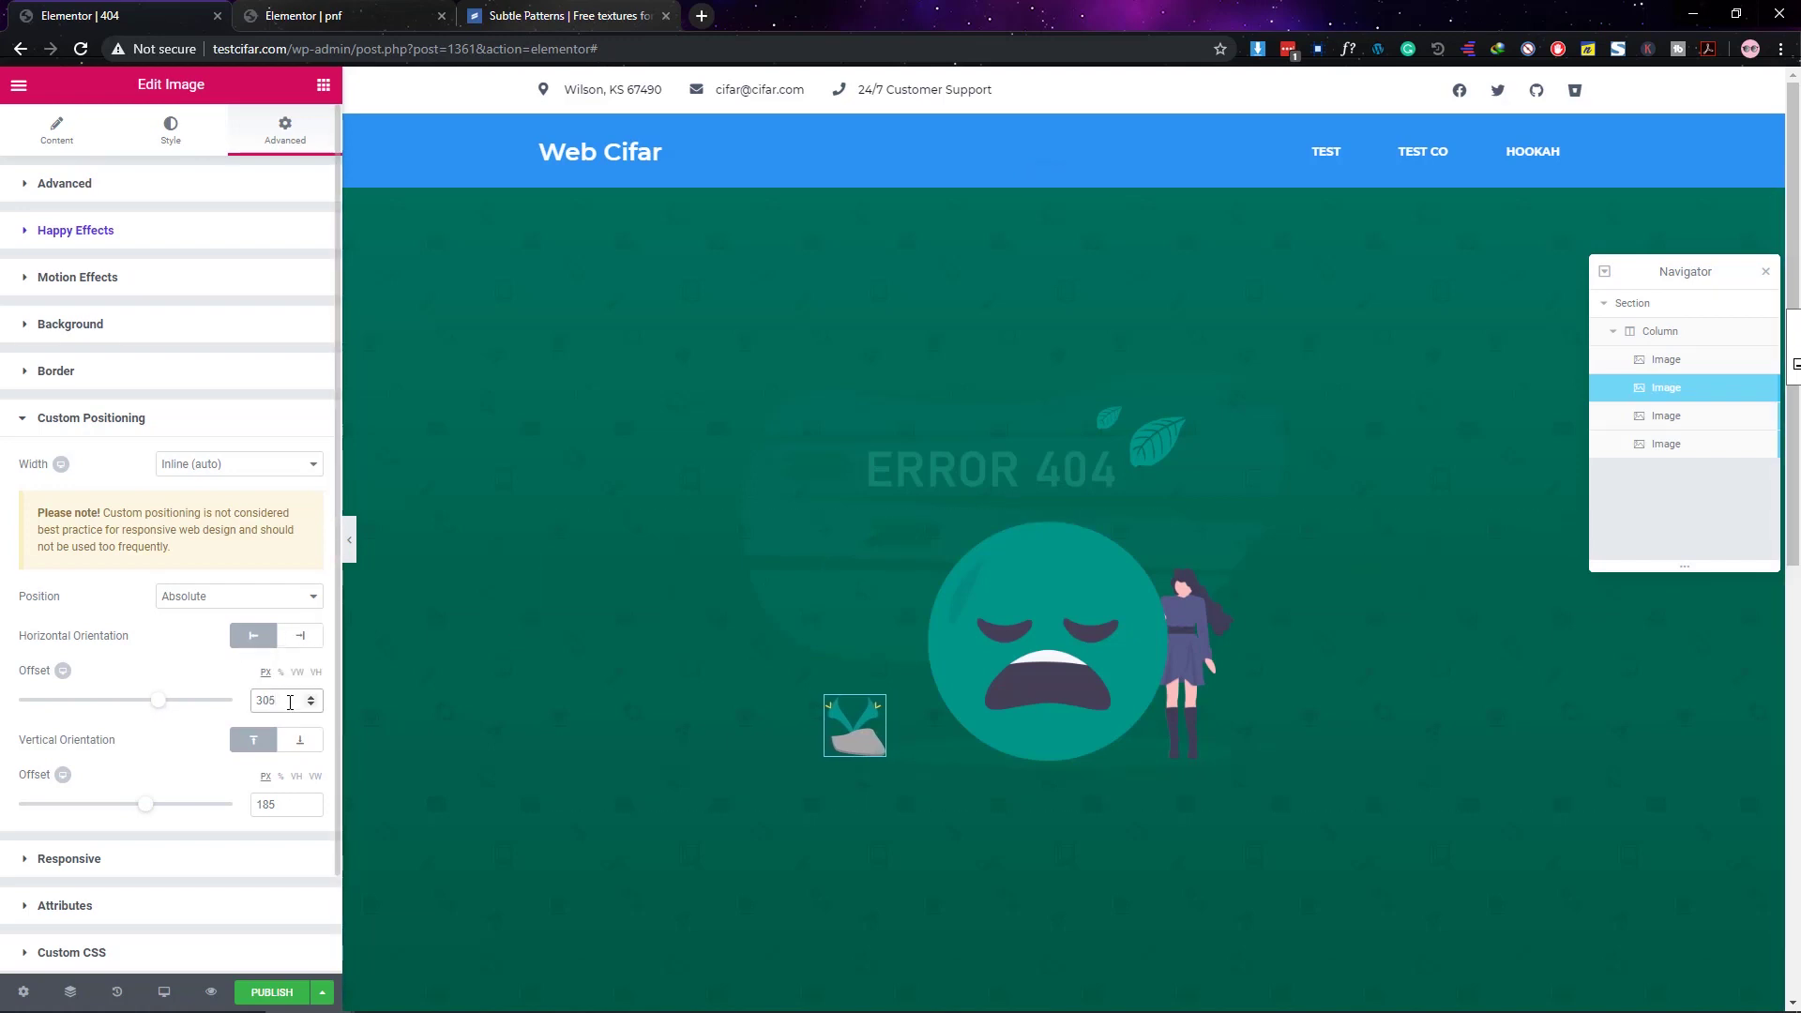
# Step: Add one more Image widget below the emoji and insert the green bush image from the media library
pyautogui.click(323, 85)
pyautogui.moveTo(89, 743); pyautogui.dragTo(1017, 761)
pyautogui.click(258, 316)
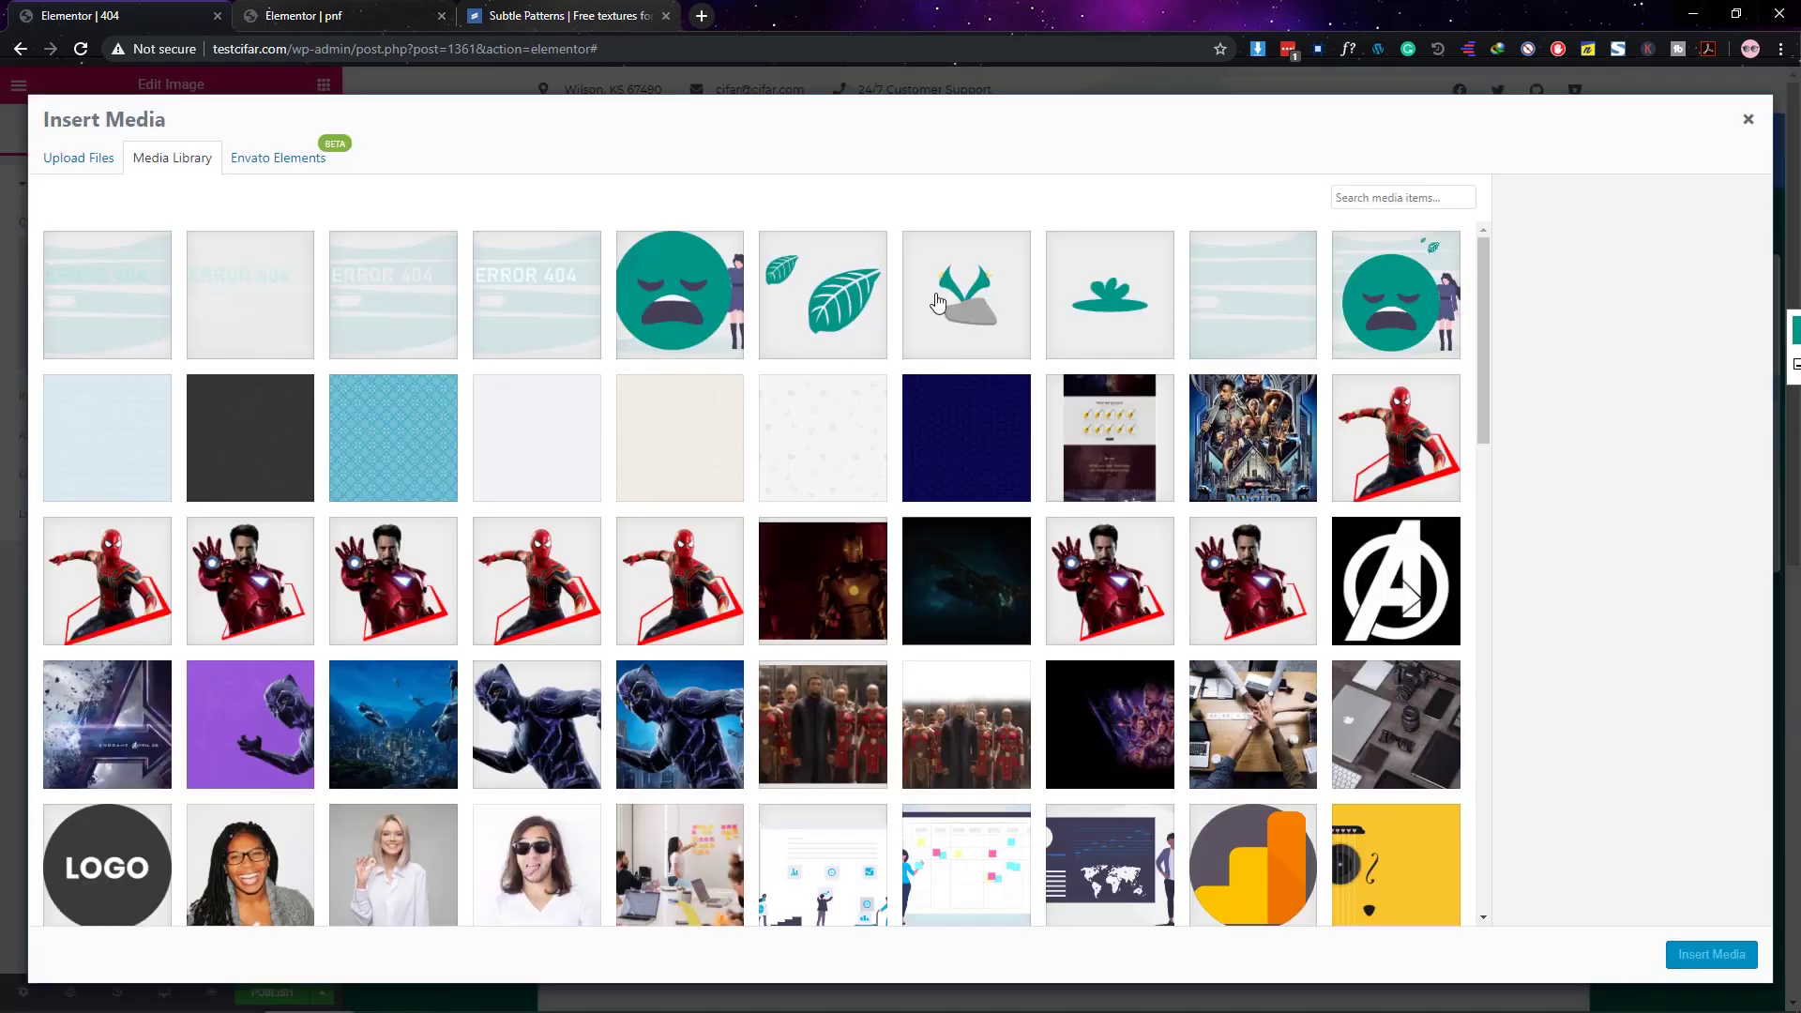
pyautogui.click(1112, 293)
pyautogui.click(1710, 956)
# Step: Give the bush image a custom positioning width of Inline (auto) and an Absolute position
pyautogui.click(285, 130)
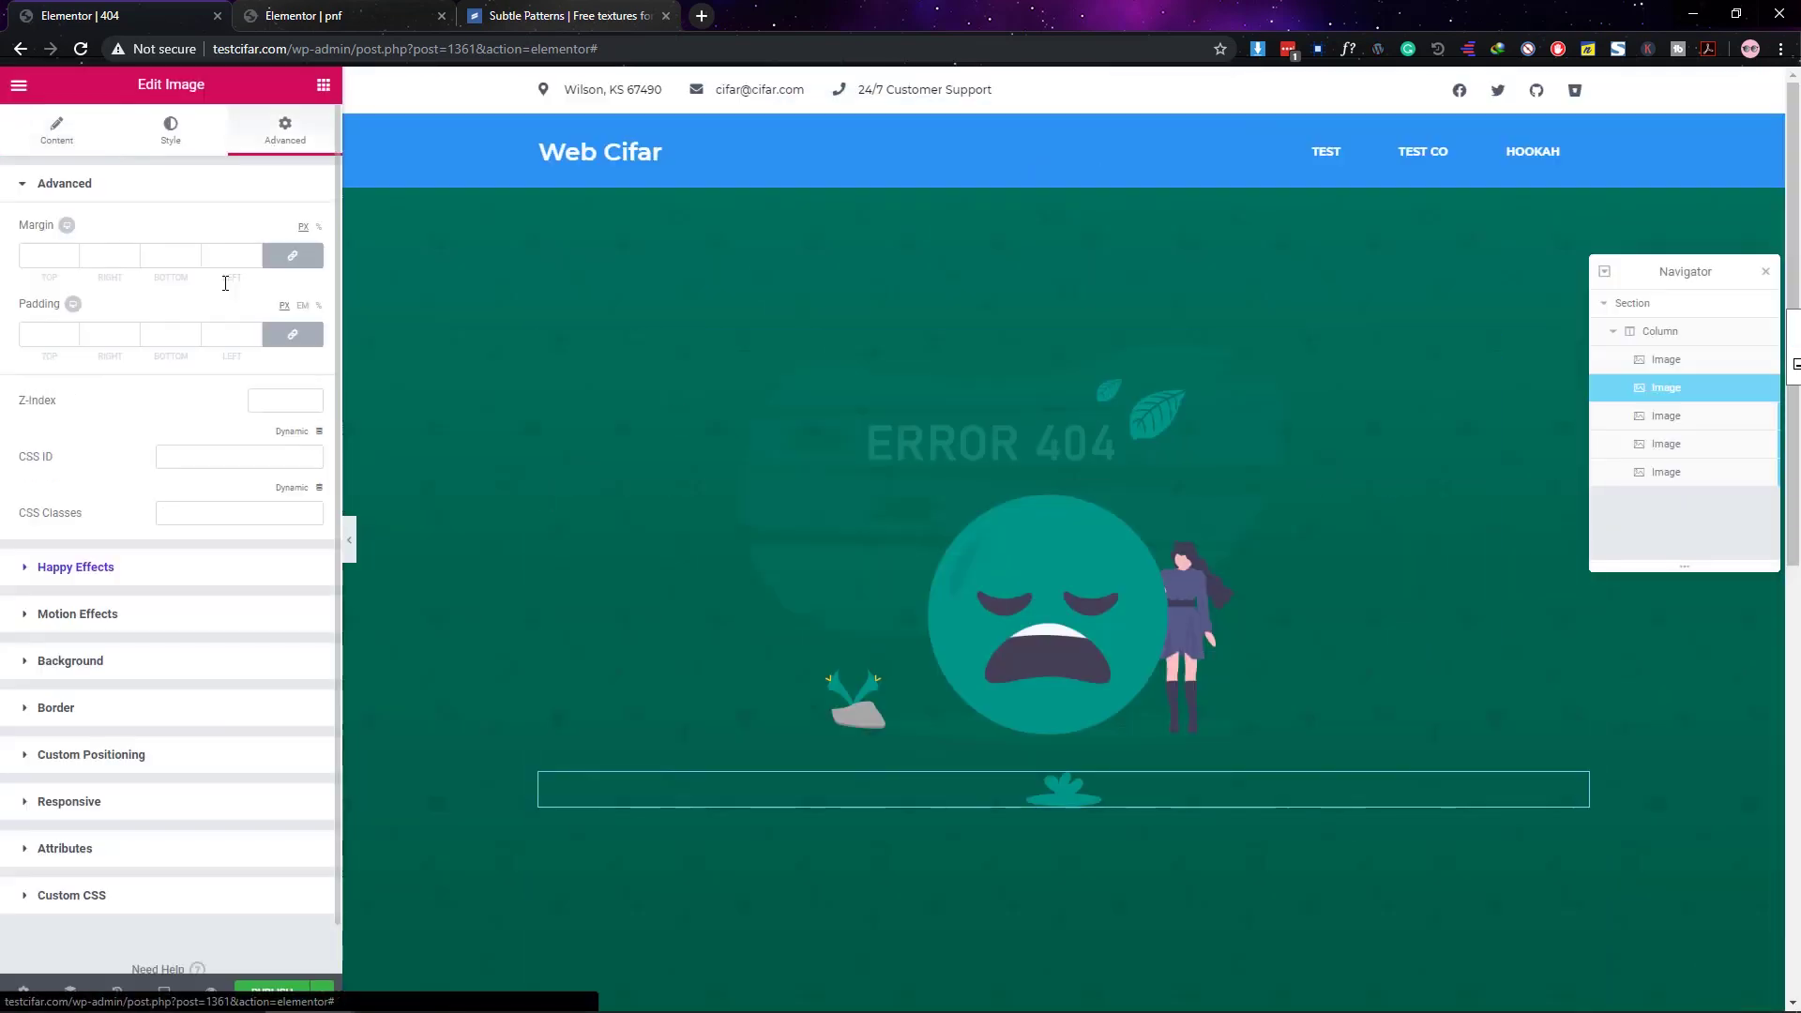
pyautogui.click(161, 752)
pyautogui.click(225, 465)
pyautogui.click(221, 514)
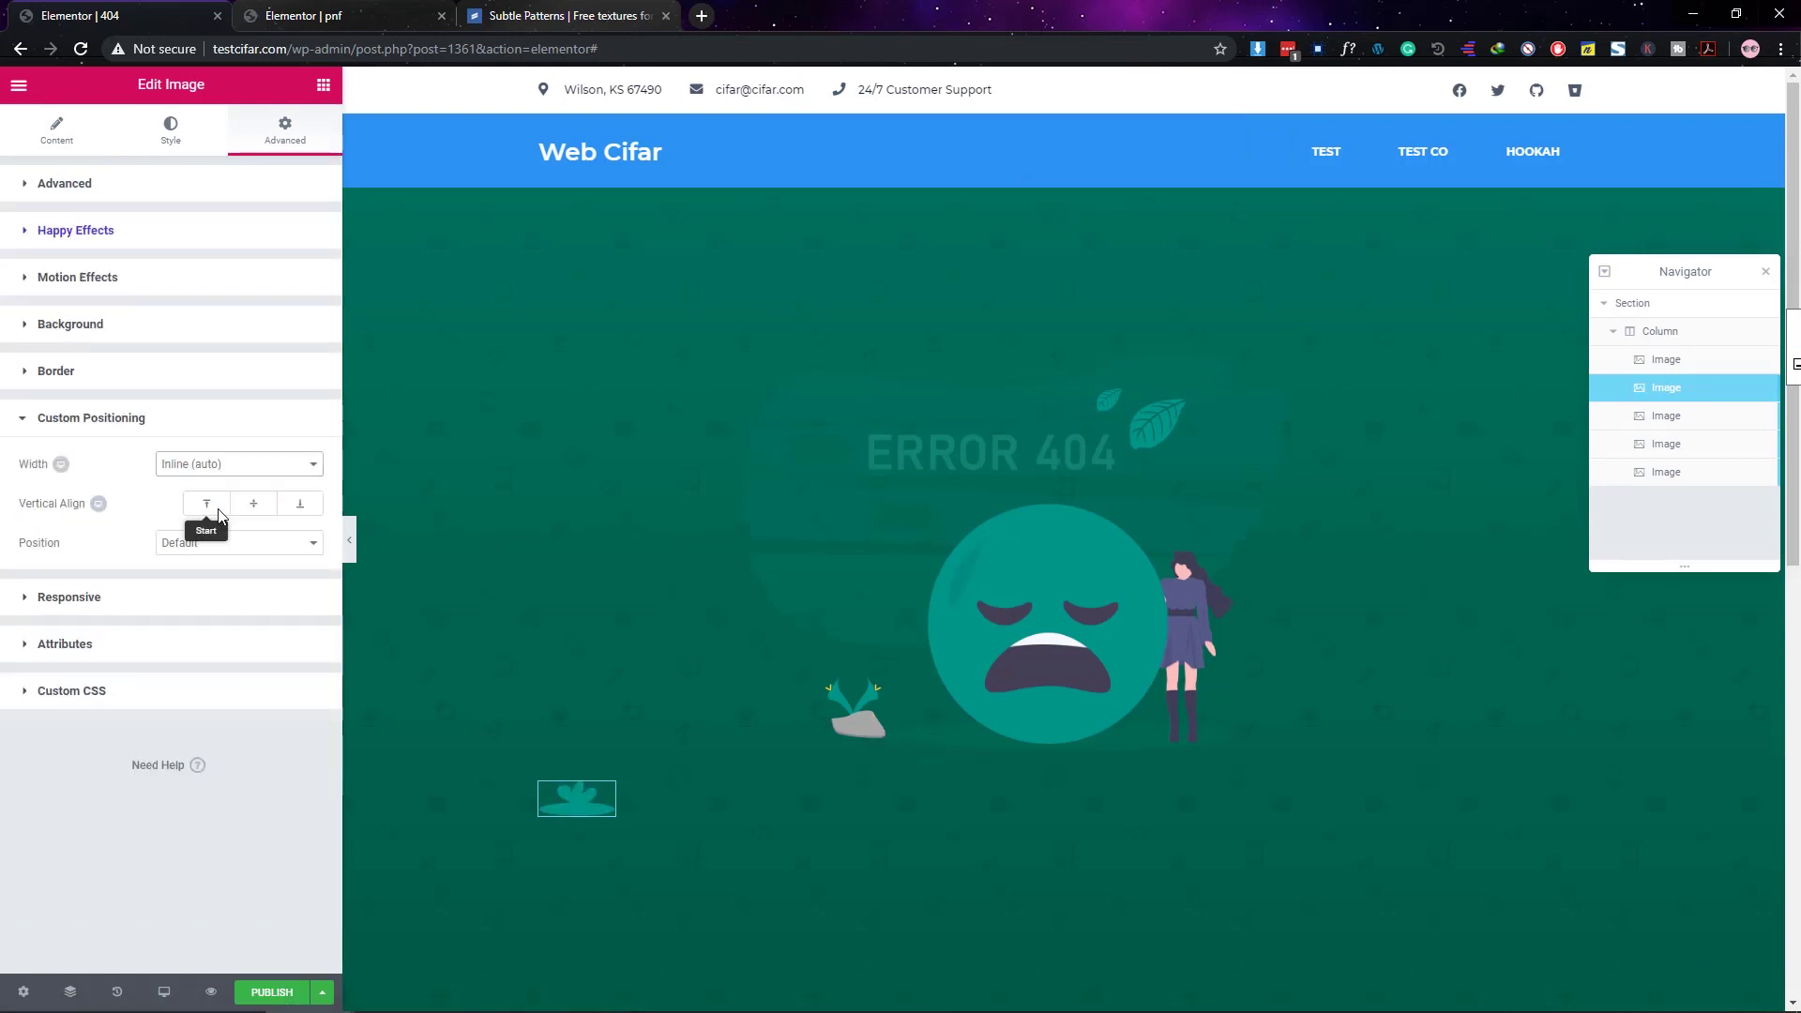
pyautogui.click(213, 538)
pyautogui.click(214, 574)
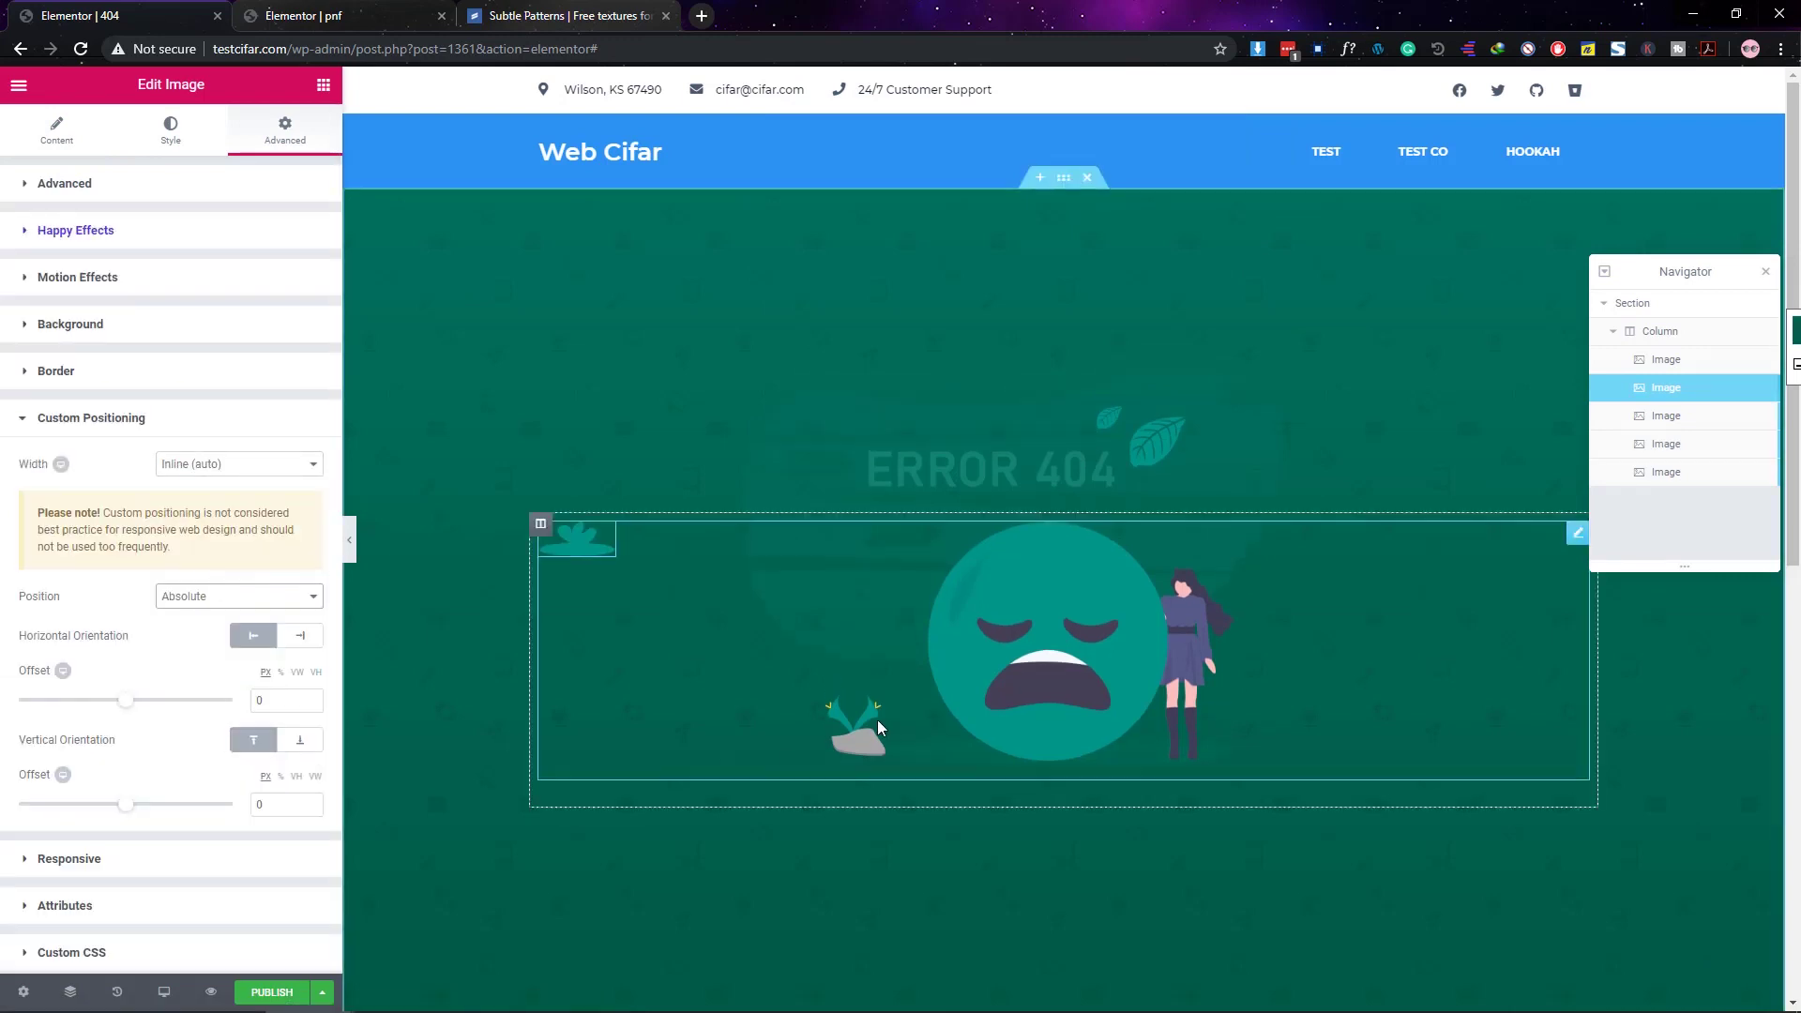
pyautogui.click(876, 719)
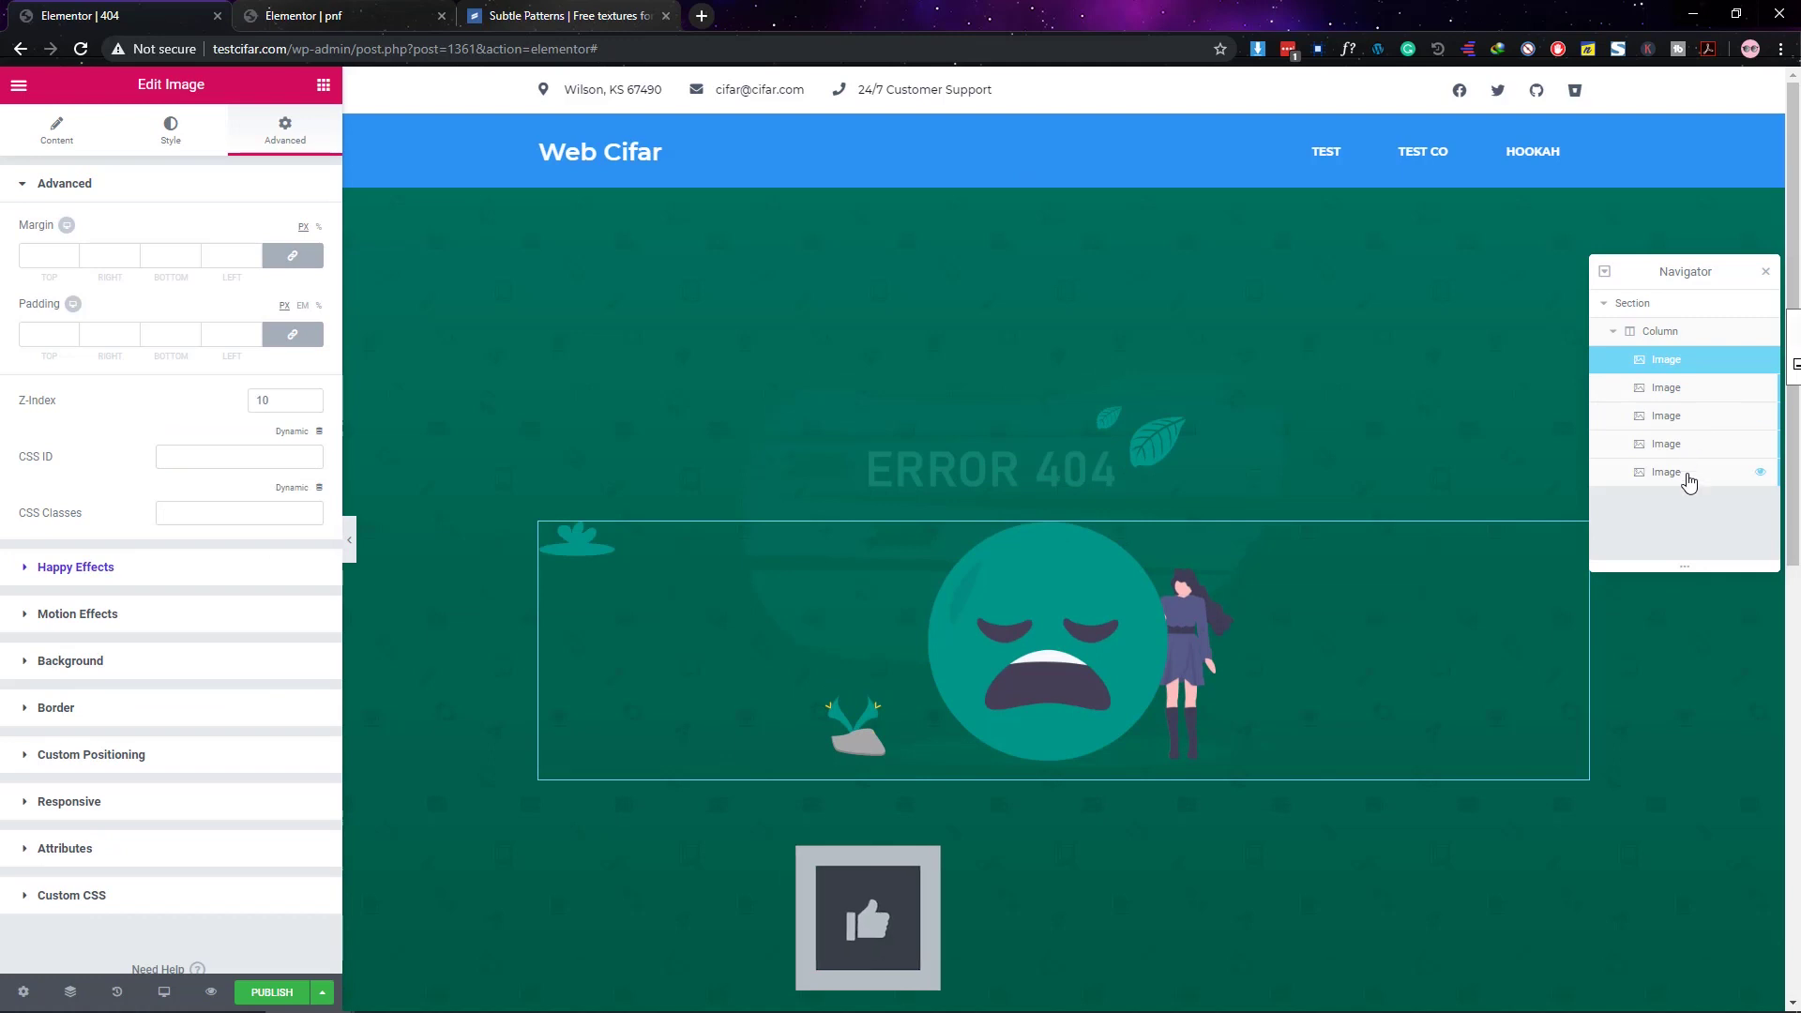
pyautogui.click(1679, 472)
pyautogui.moveTo(112, 708); pyautogui.dragTo(140, 705)
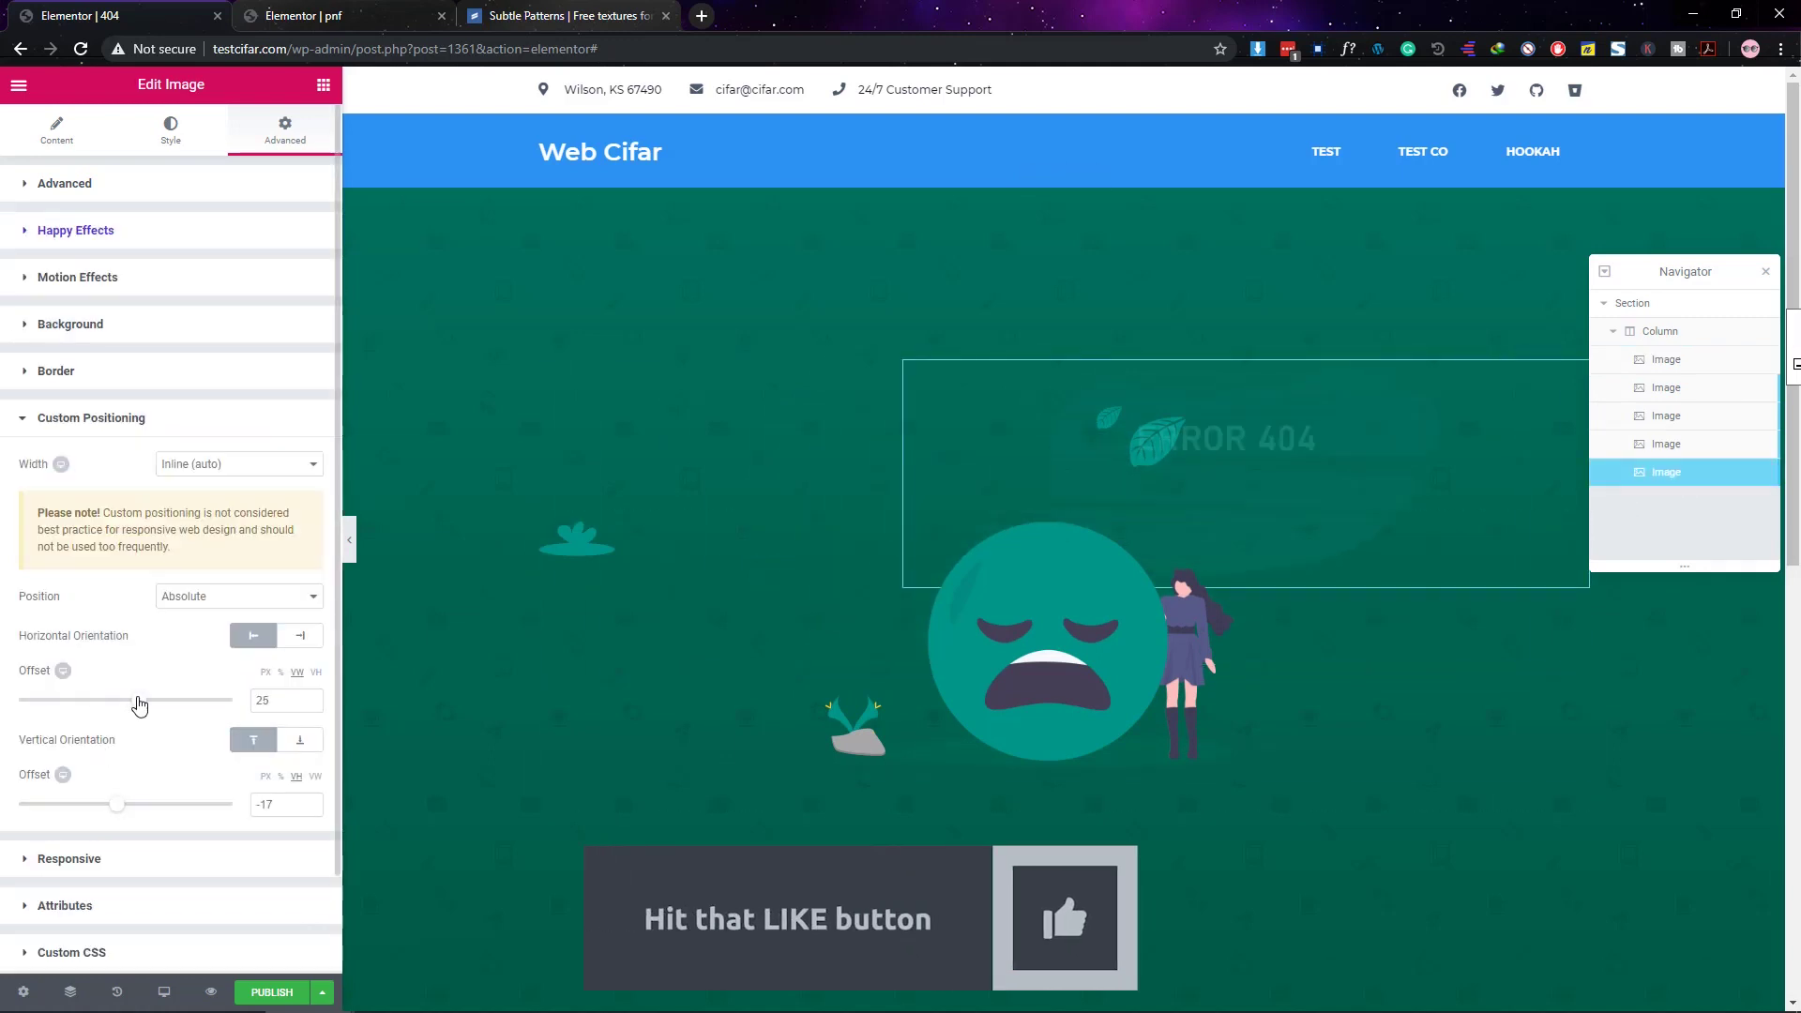
pyautogui.click(1672, 444)
# Step: Try moving the rock-and-plant image to a horizontal offset of 630 px, and undo the move
pyautogui.click(1694, 362)
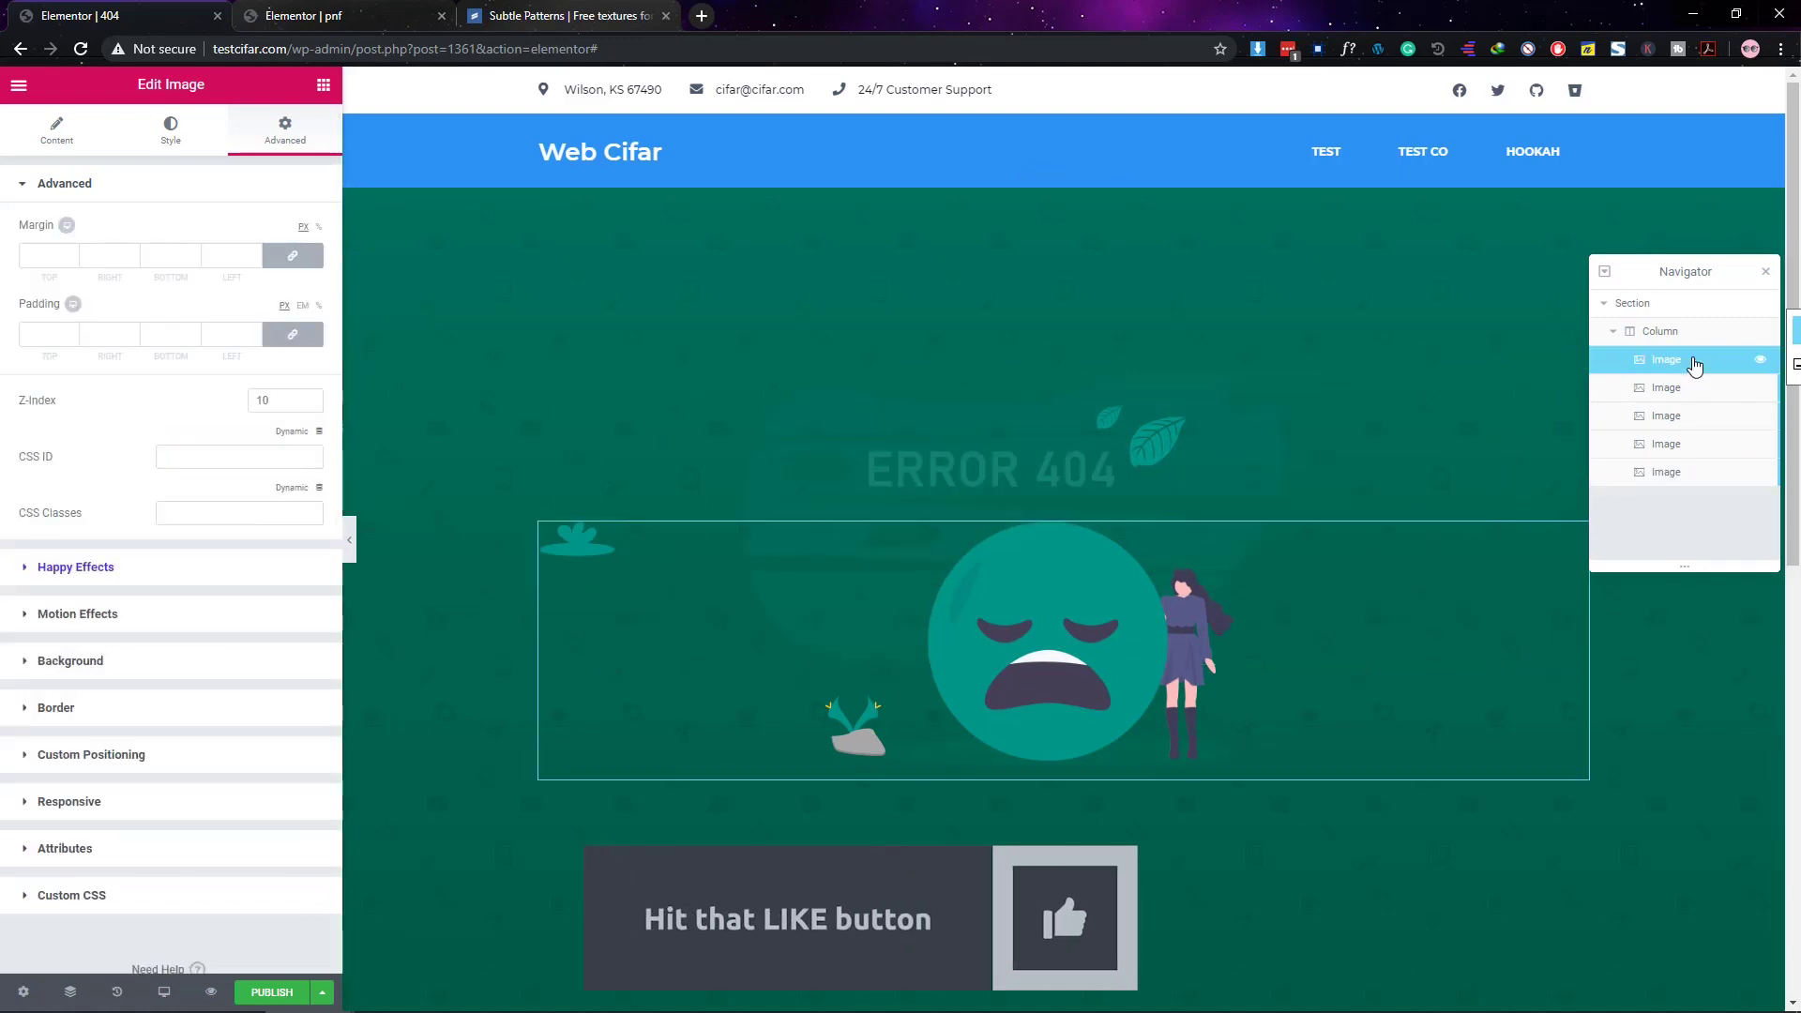
pyautogui.click(1688, 389)
pyautogui.click(1708, 420)
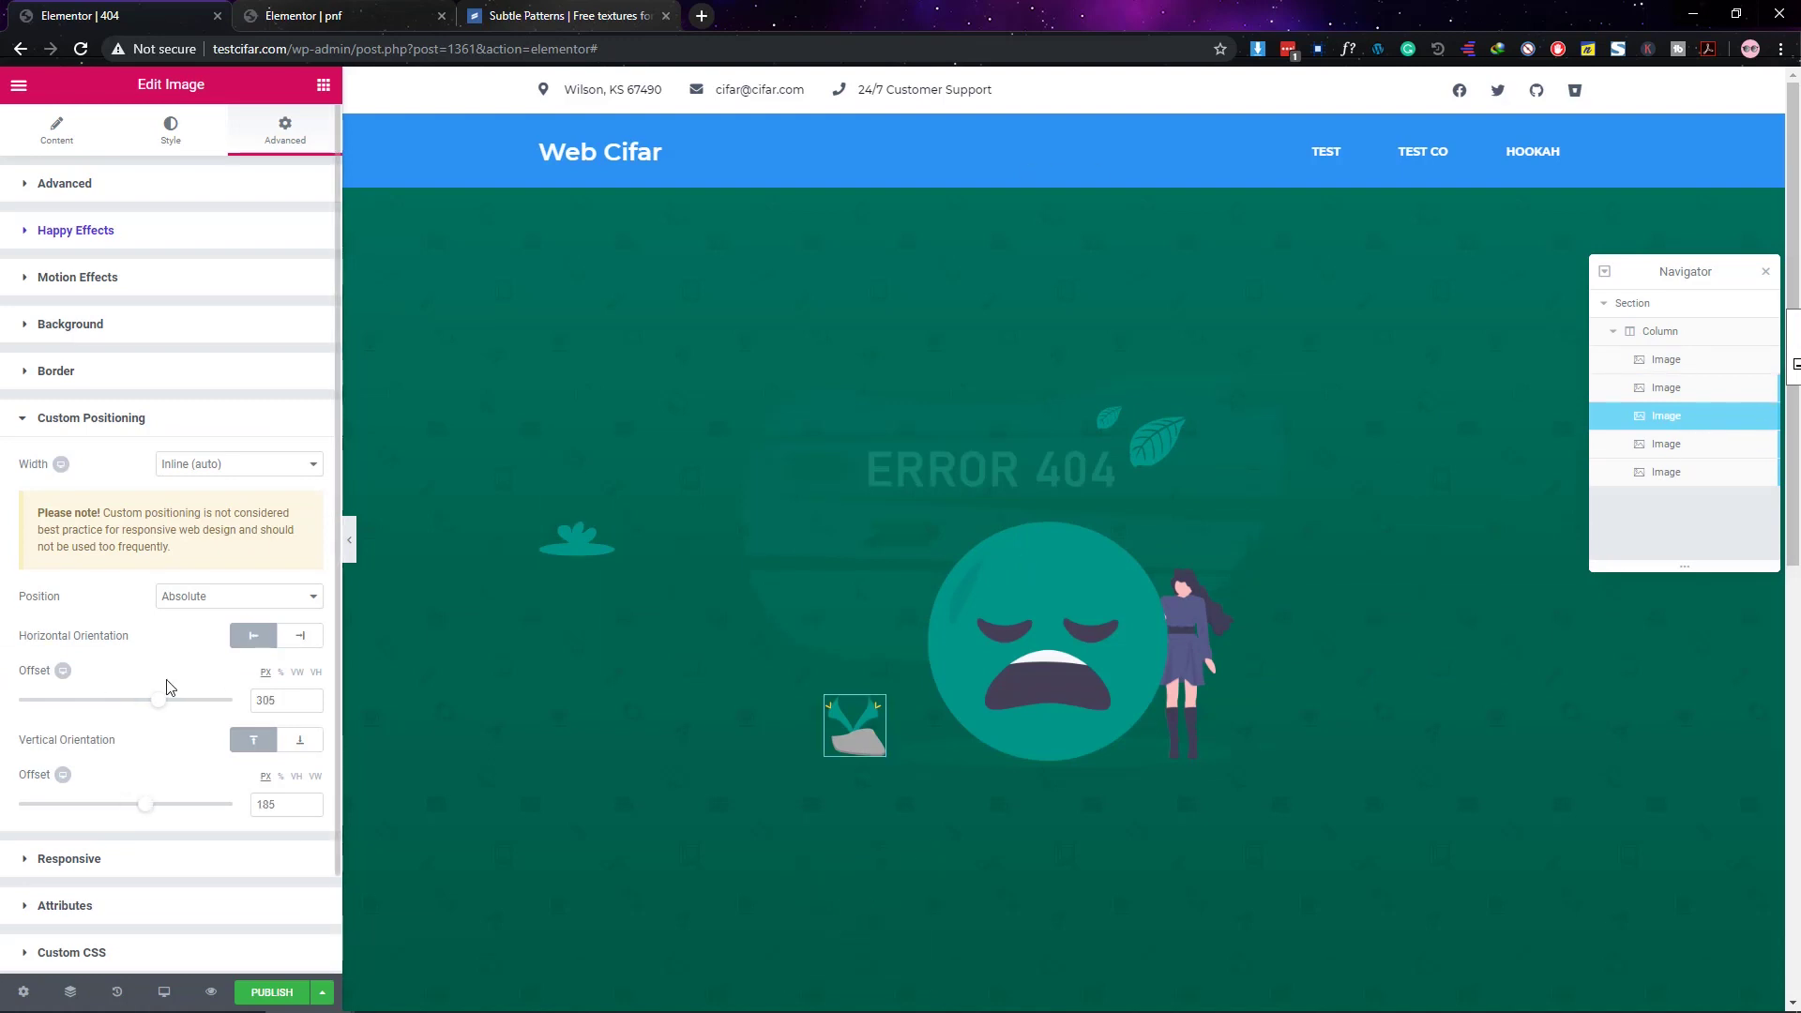
pyautogui.moveTo(155, 711); pyautogui.dragTo(191, 720)
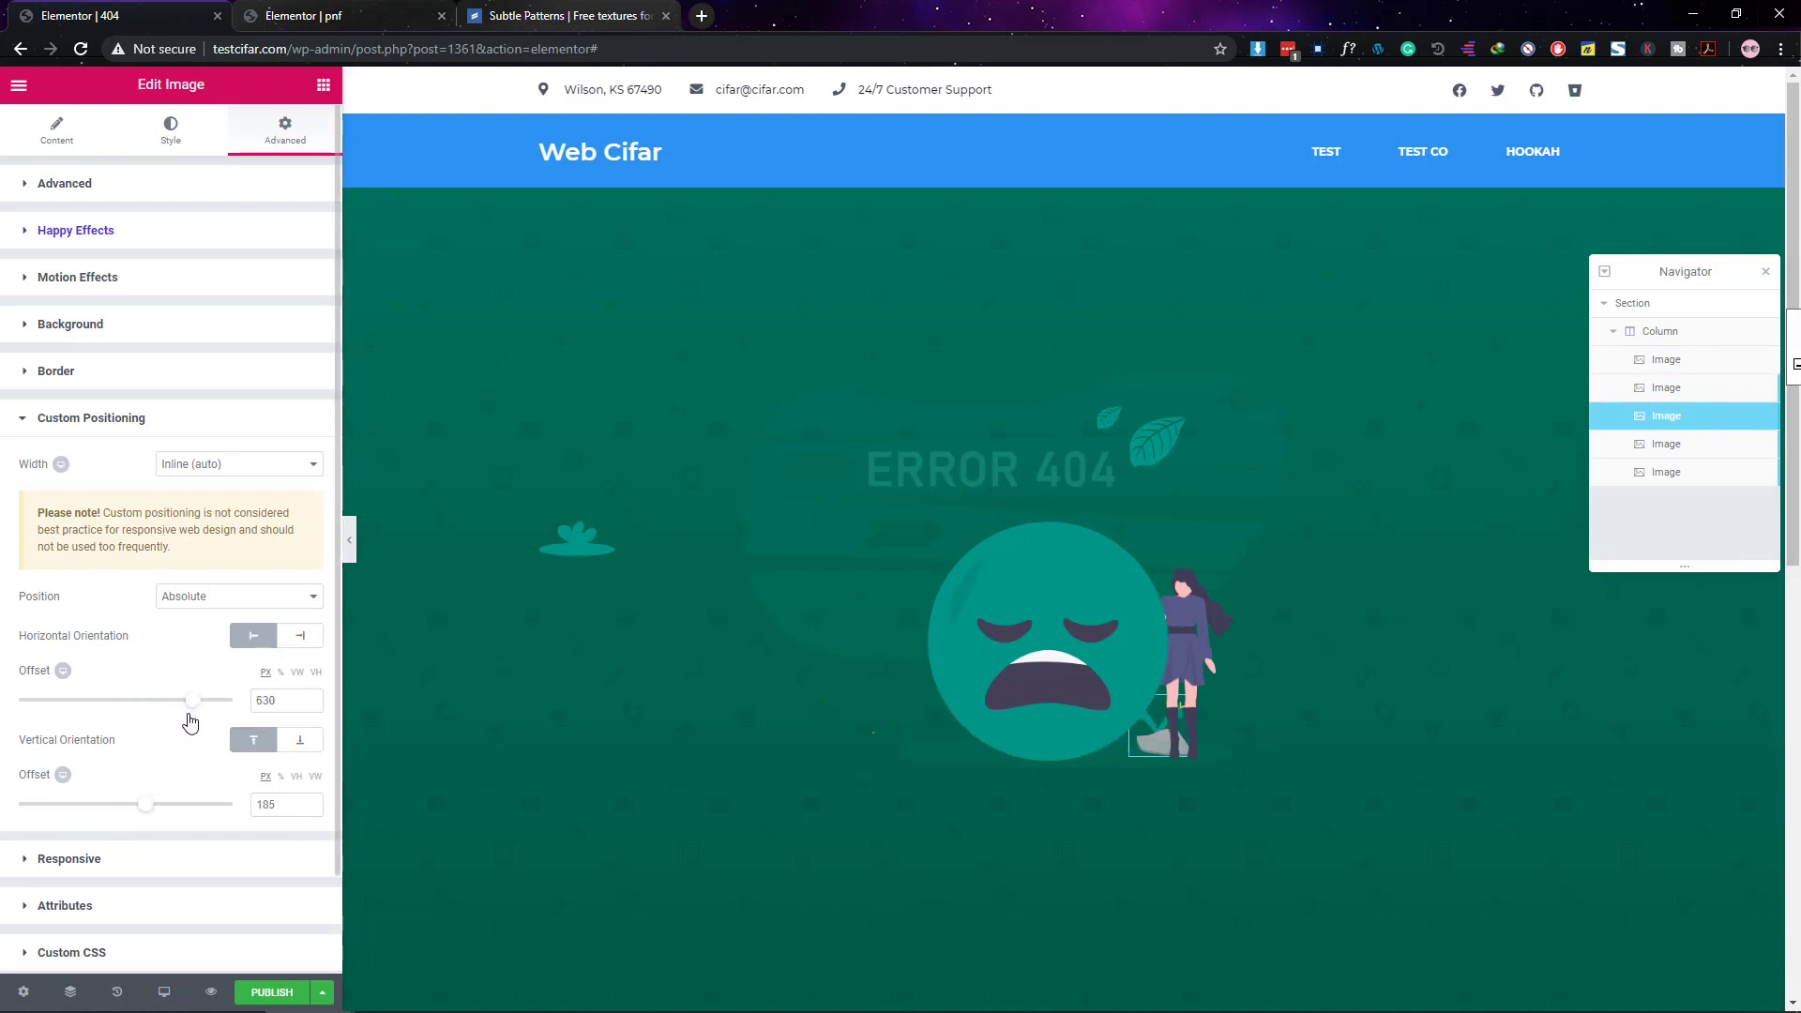
pyautogui.hotkey('ctrl', 'z')
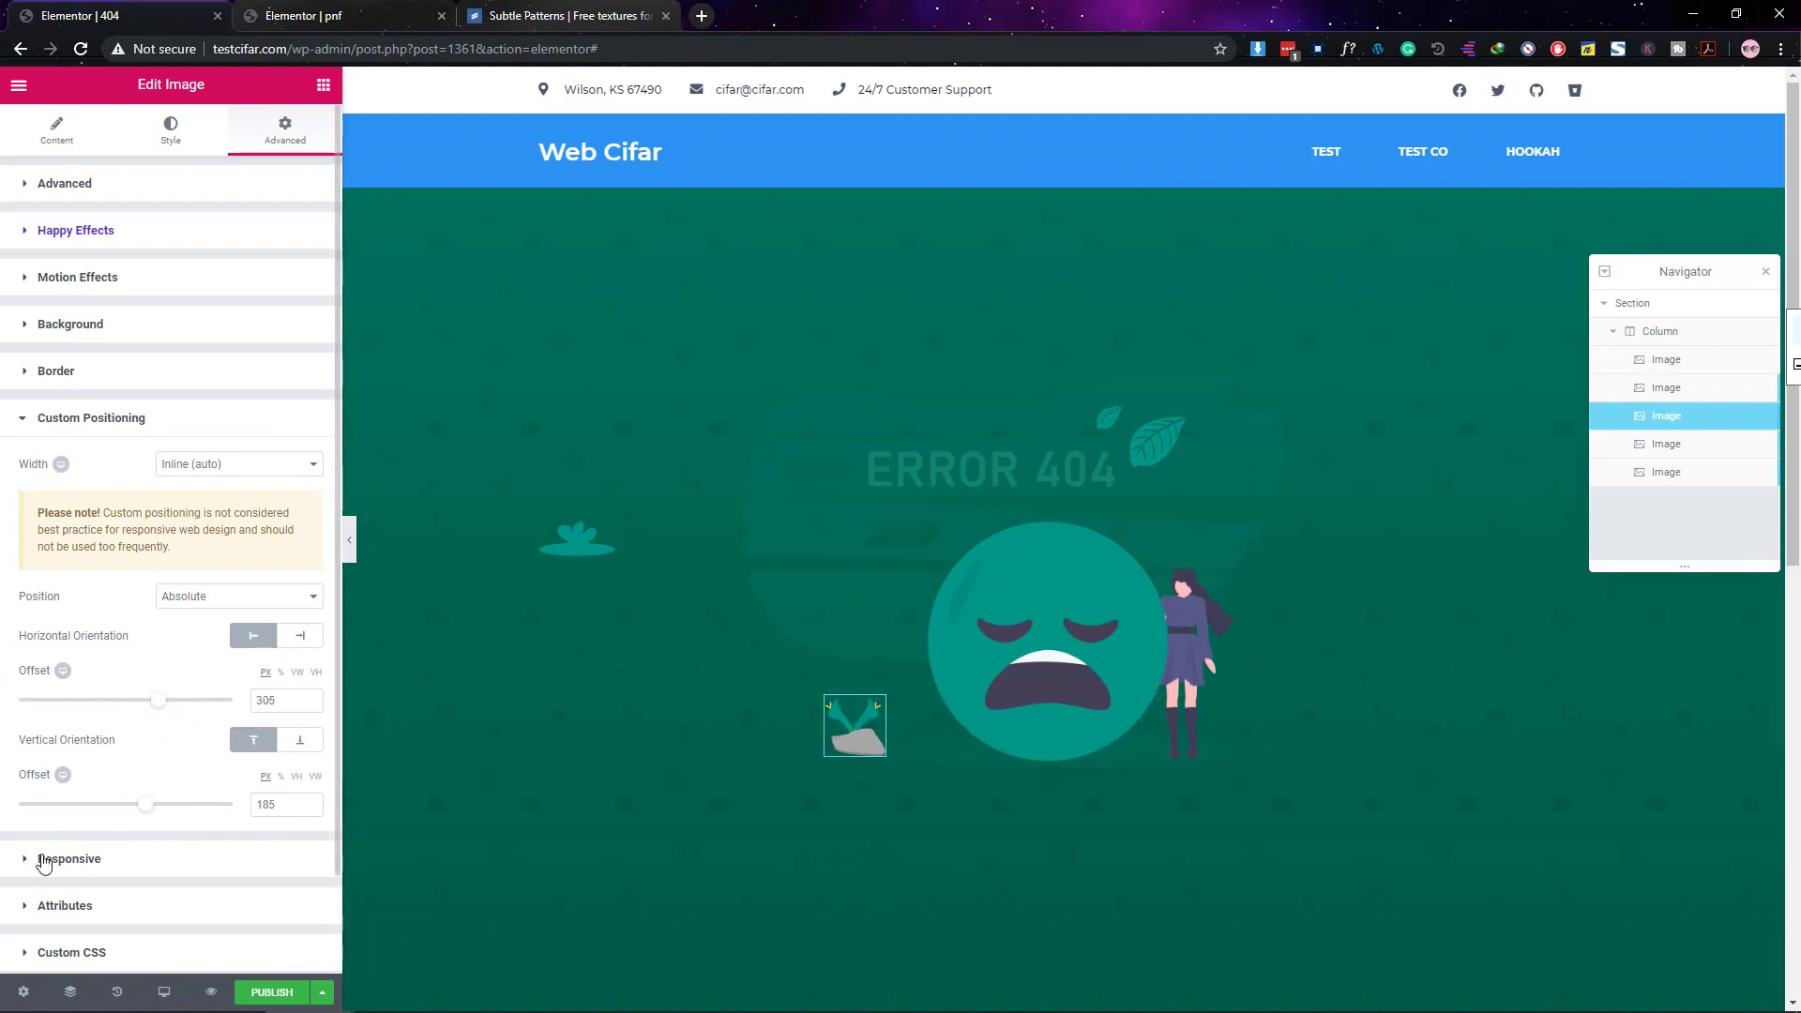
# Step: Try an Inline (auto) custom positioning width on the emoji image, and restore its width to Default
pyautogui.click(1679, 445)
pyautogui.click(1689, 475)
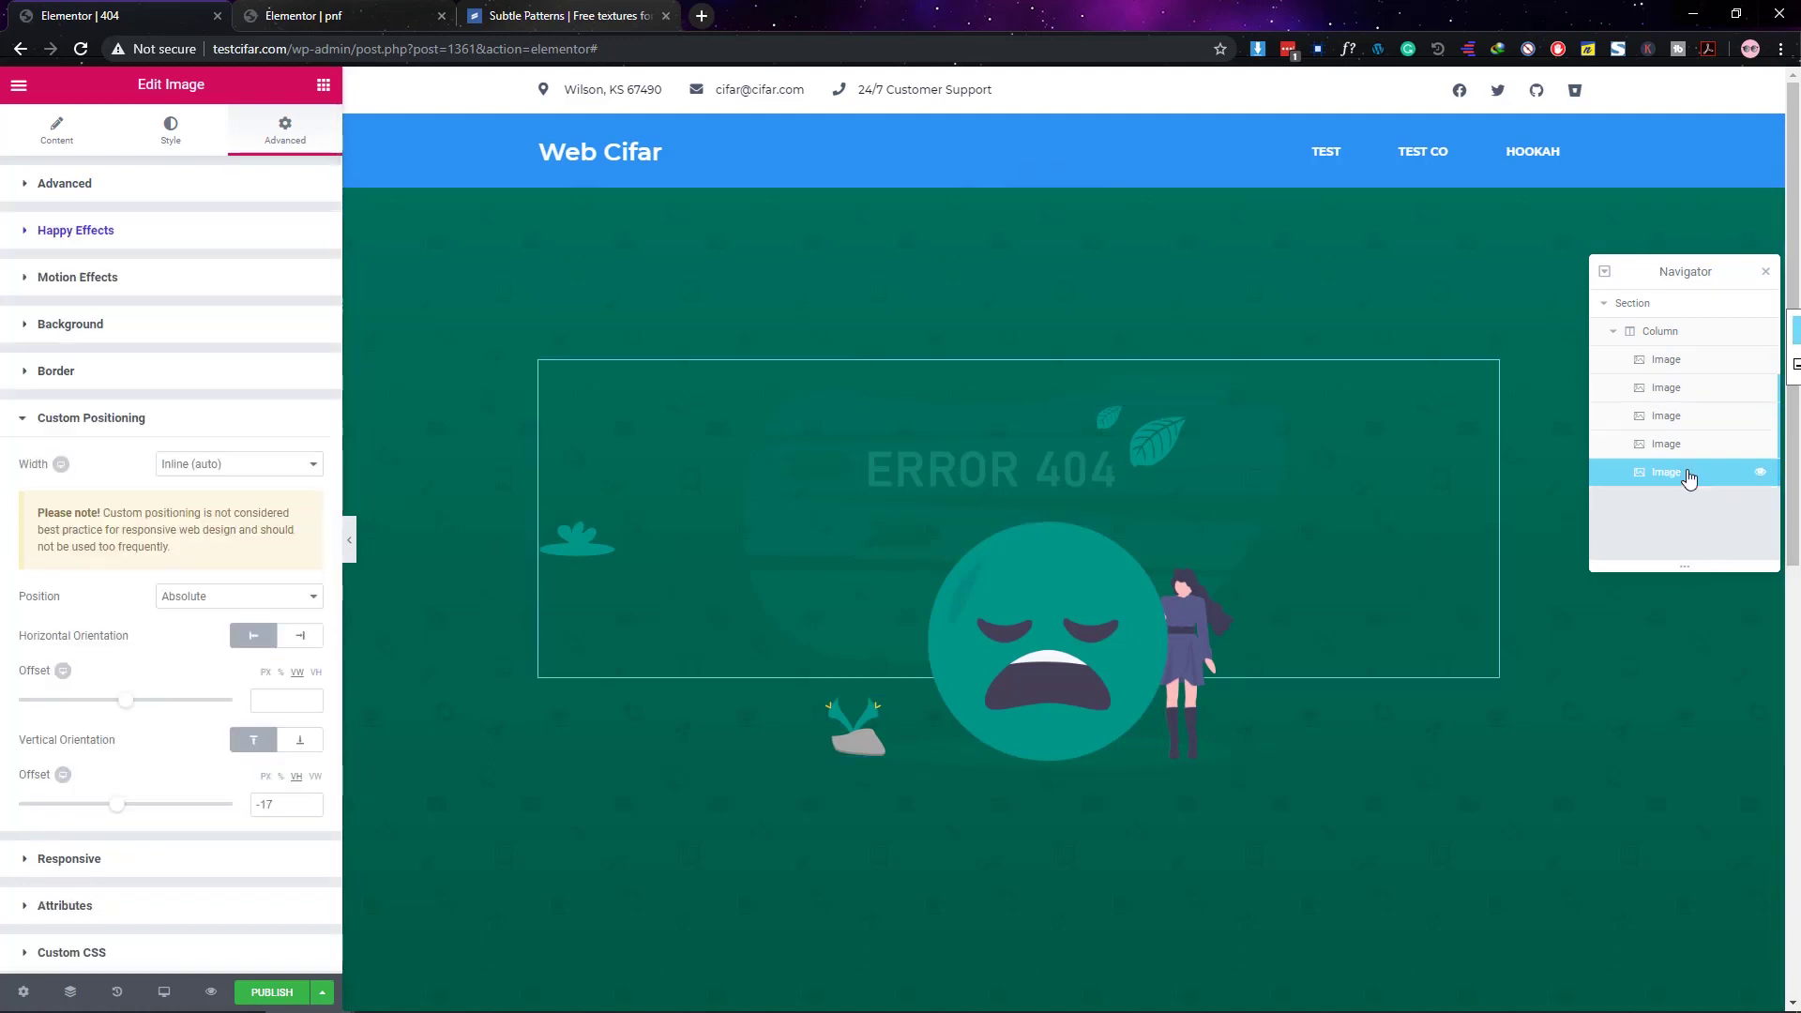
pyautogui.click(1712, 364)
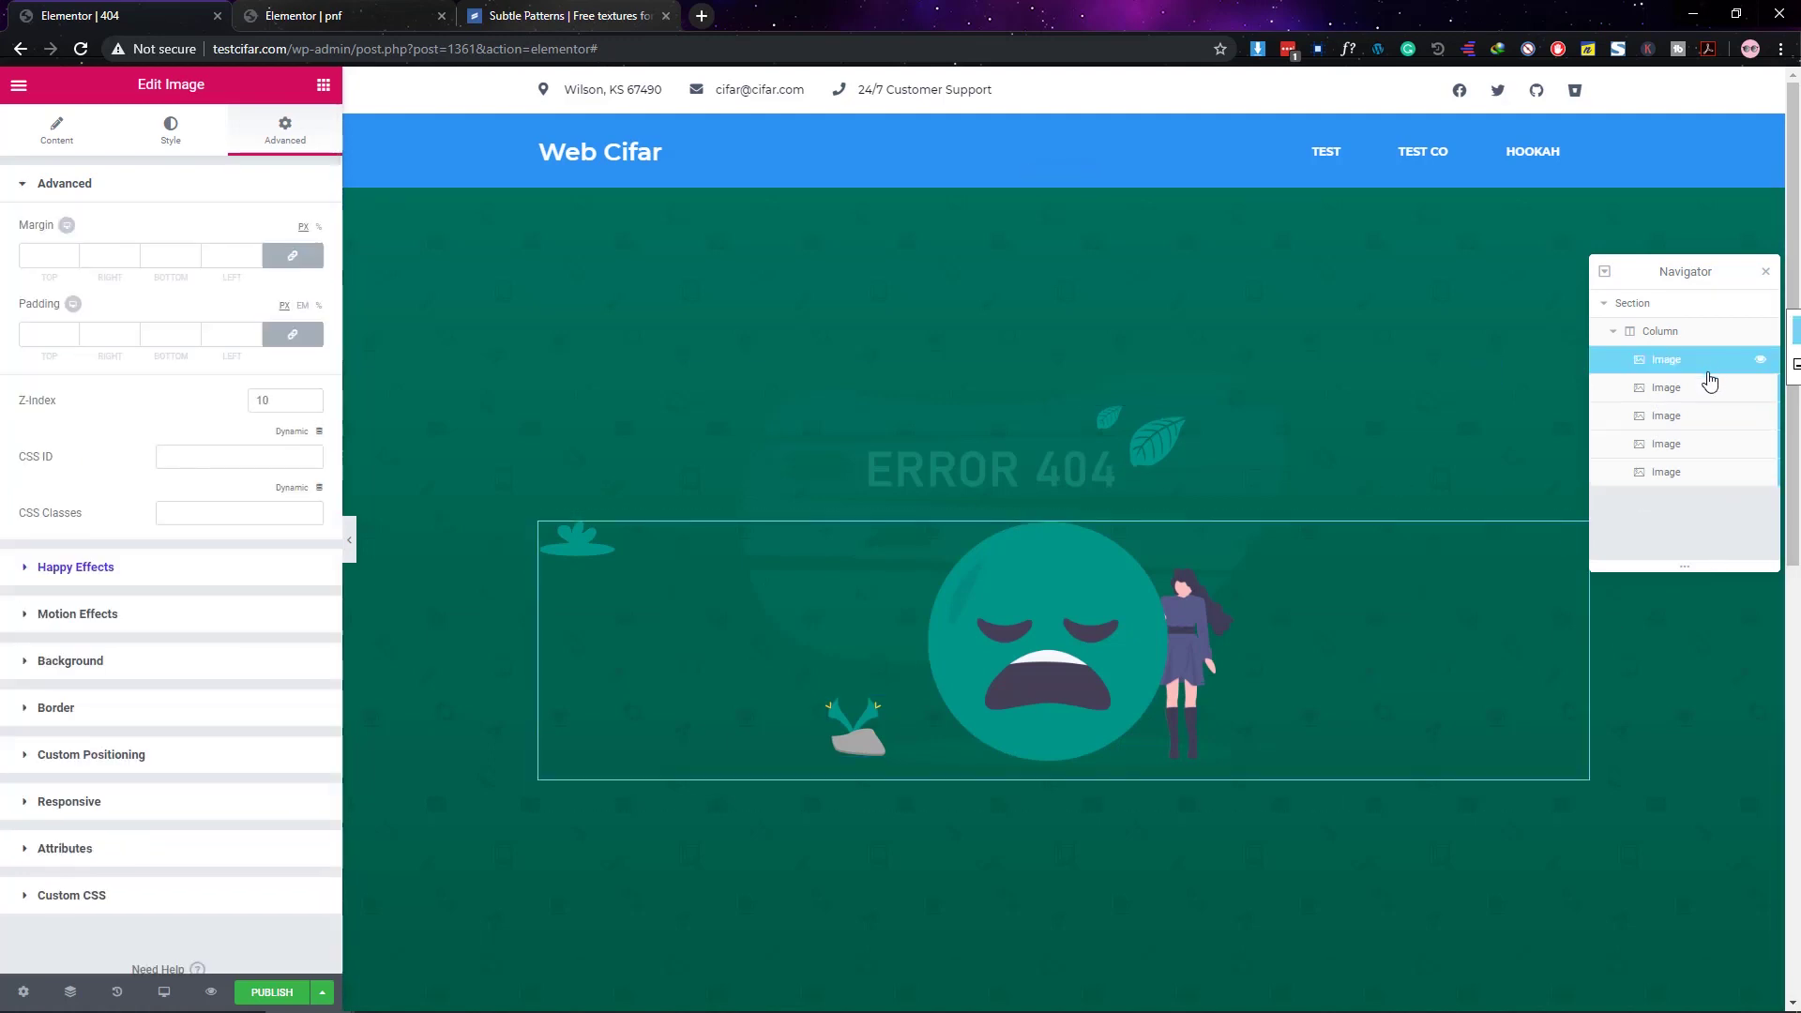
pyautogui.click(105, 756)
pyautogui.click(202, 465)
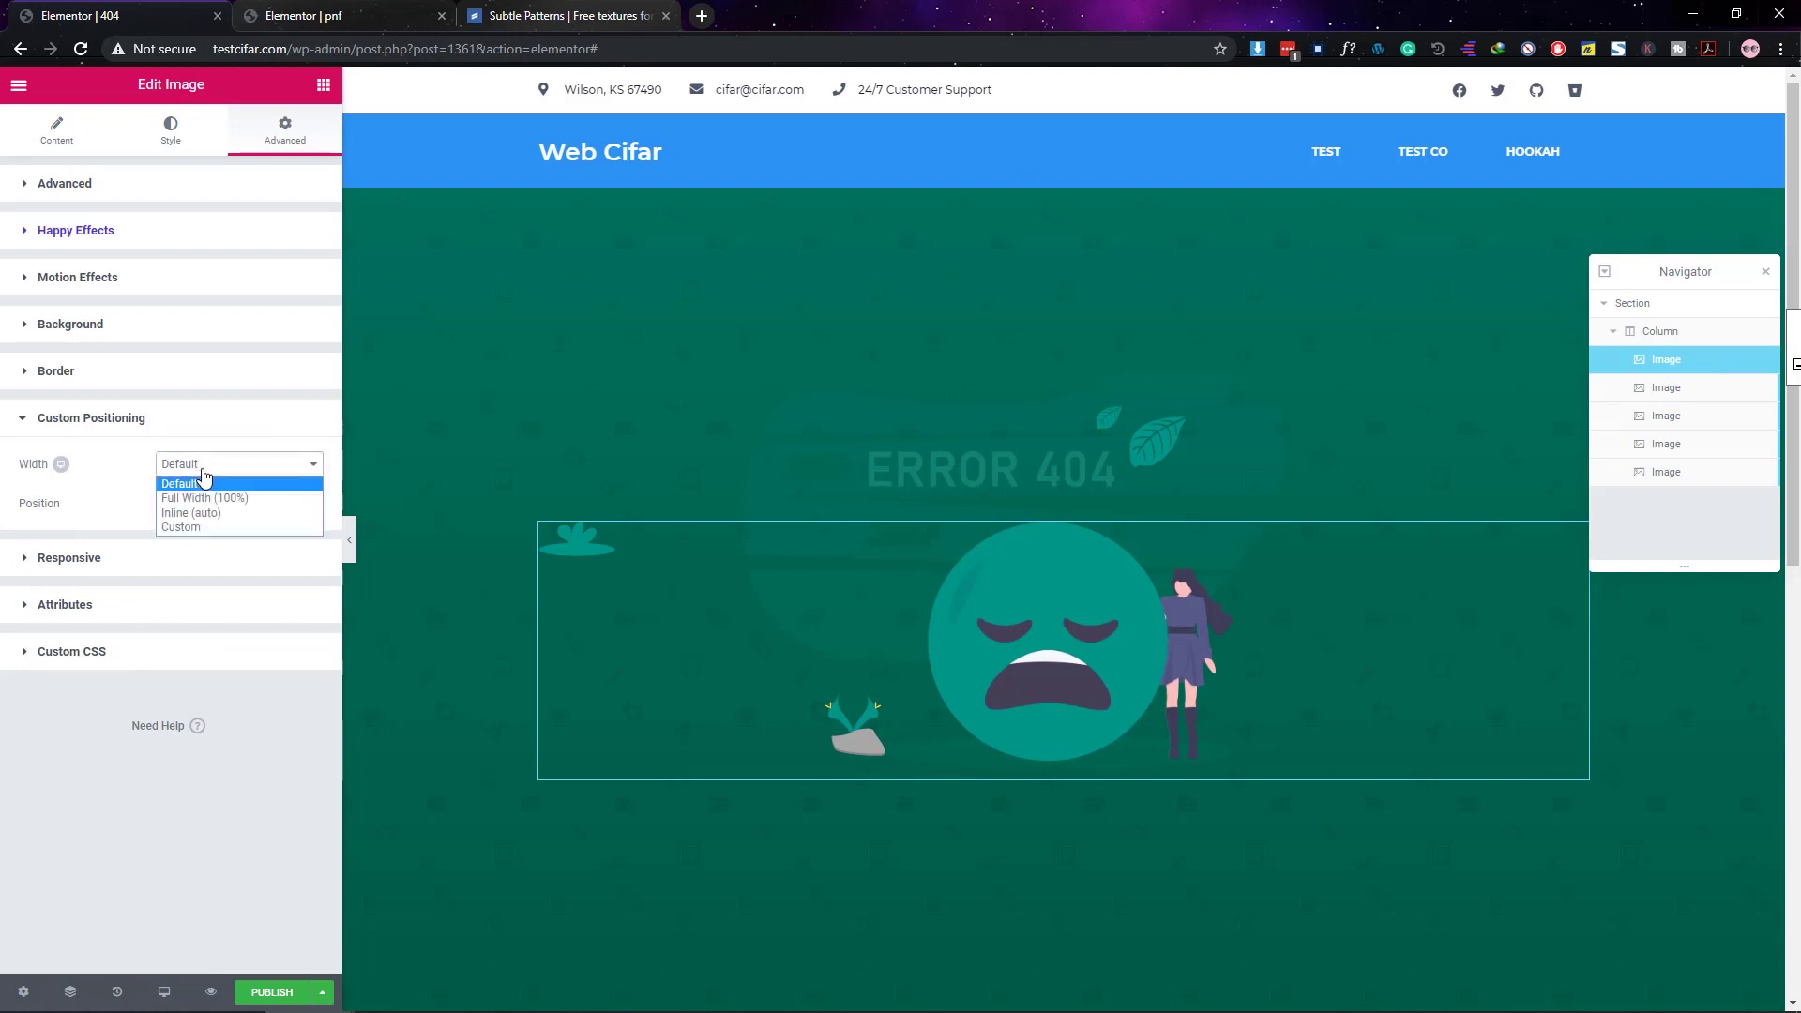
pyautogui.click(199, 512)
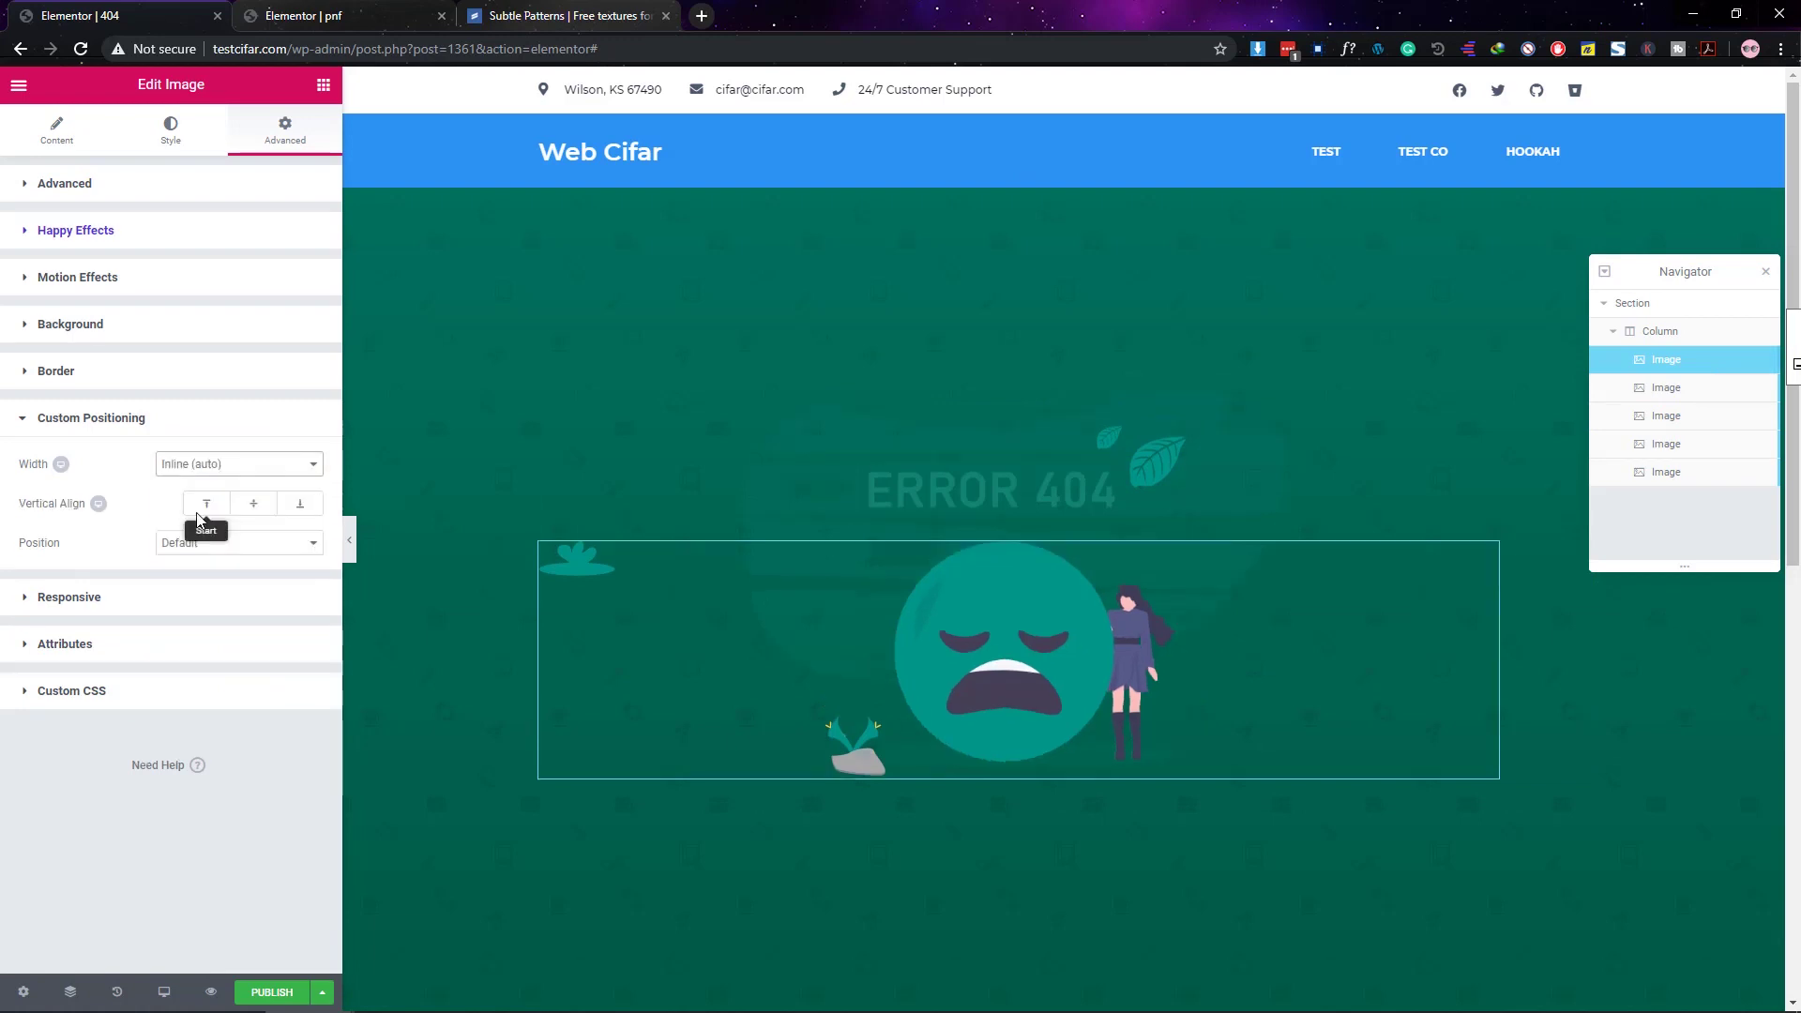
pyautogui.click(209, 466)
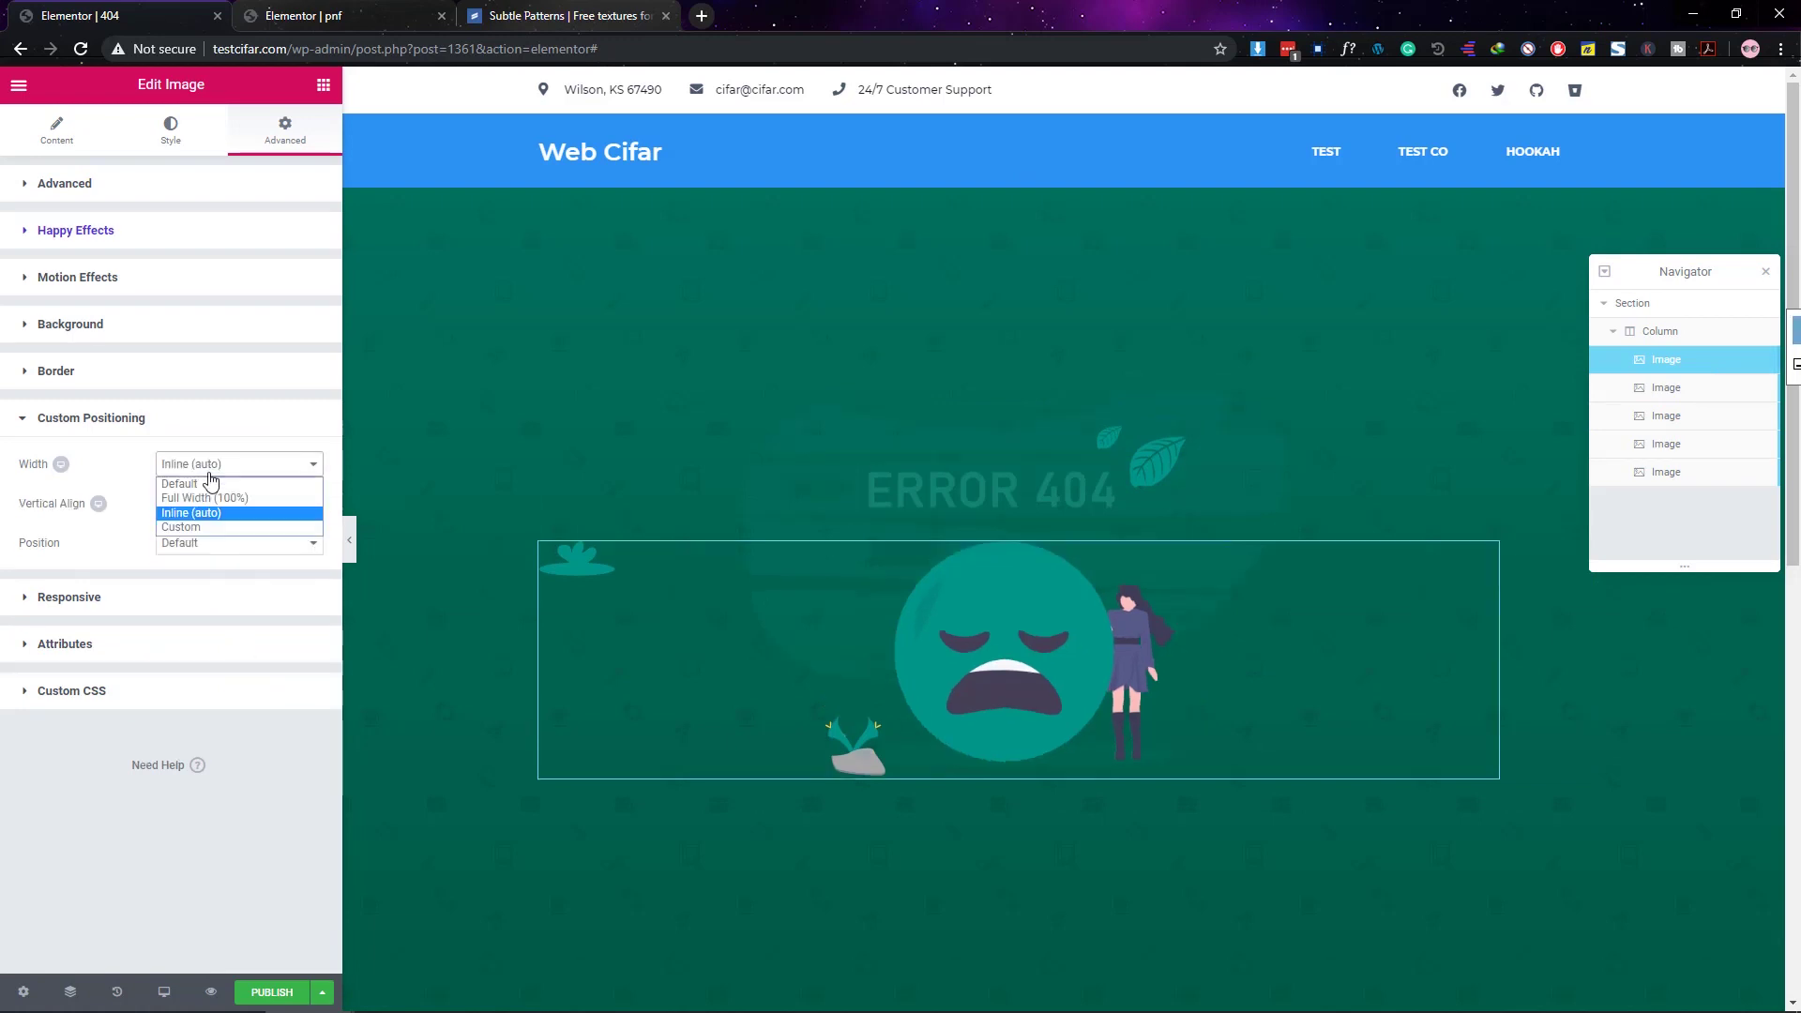
pyautogui.click(208, 483)
# Step: Place the green bush image below the girl's feet with a horizontal offset of 721 px and a vertical offset of 255 px
pyautogui.click(1690, 415)
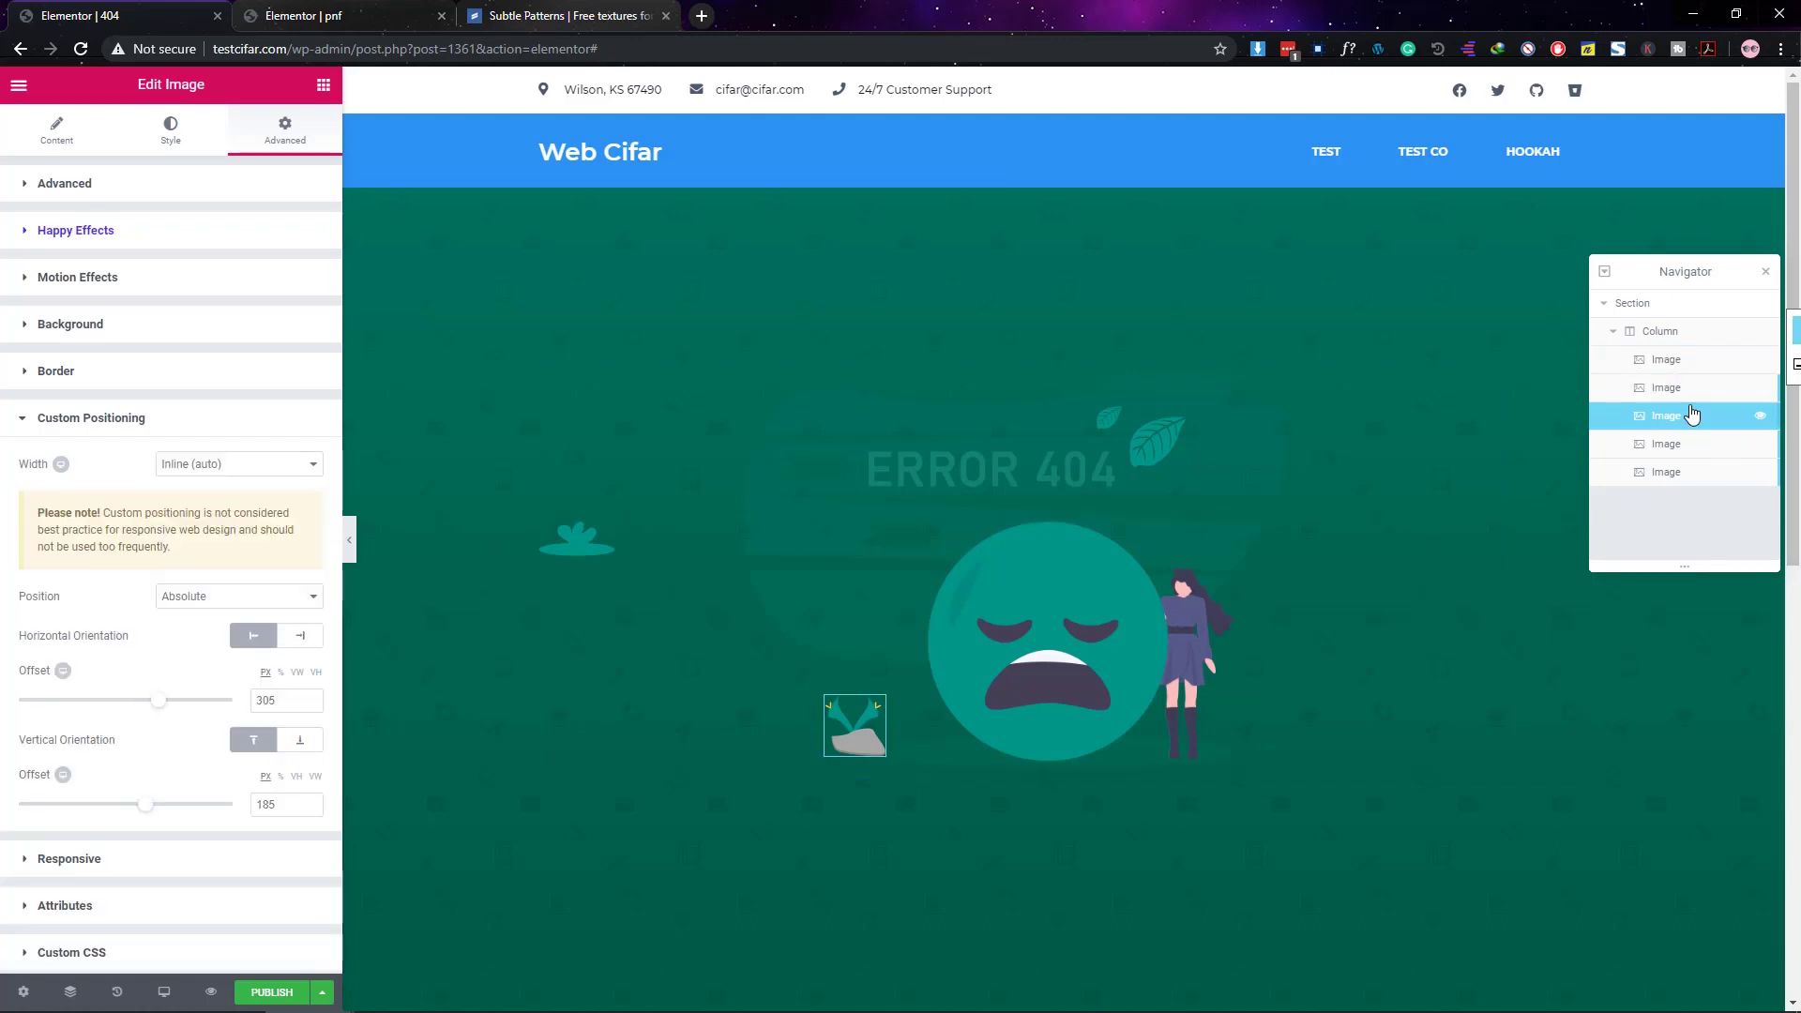
pyautogui.click(1685, 390)
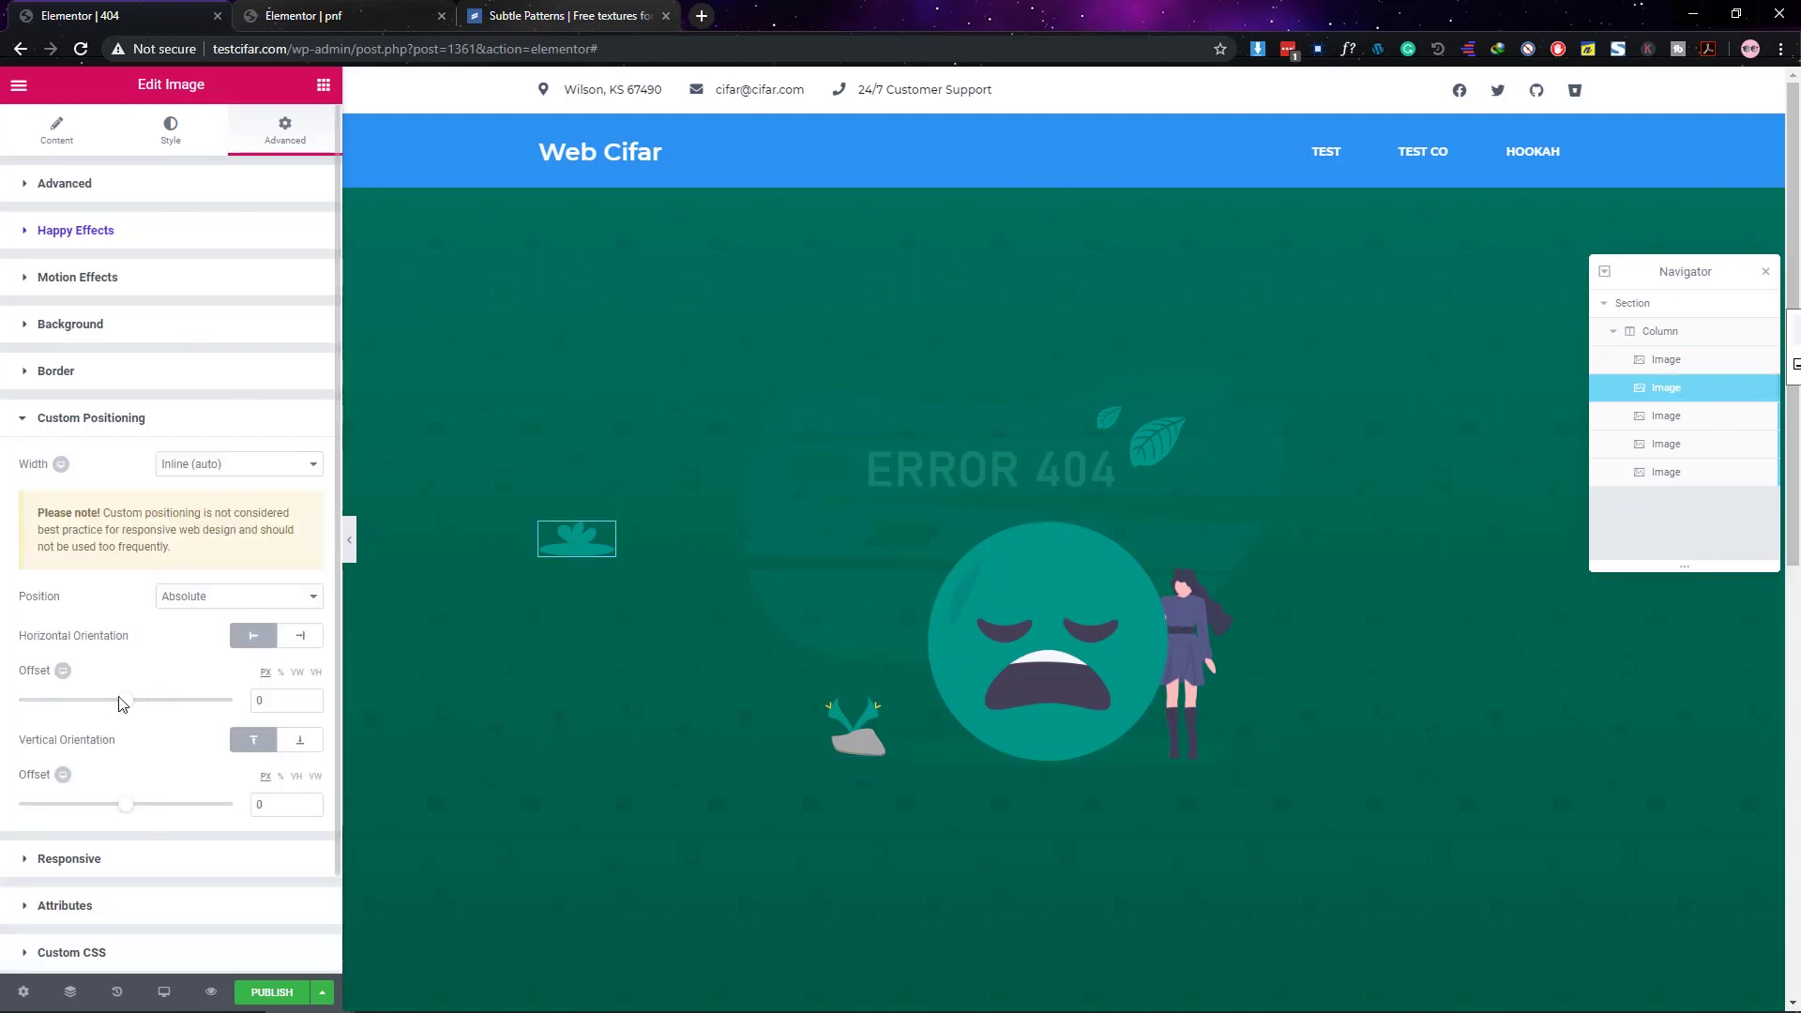
pyautogui.moveTo(122, 704); pyautogui.dragTo(202, 714)
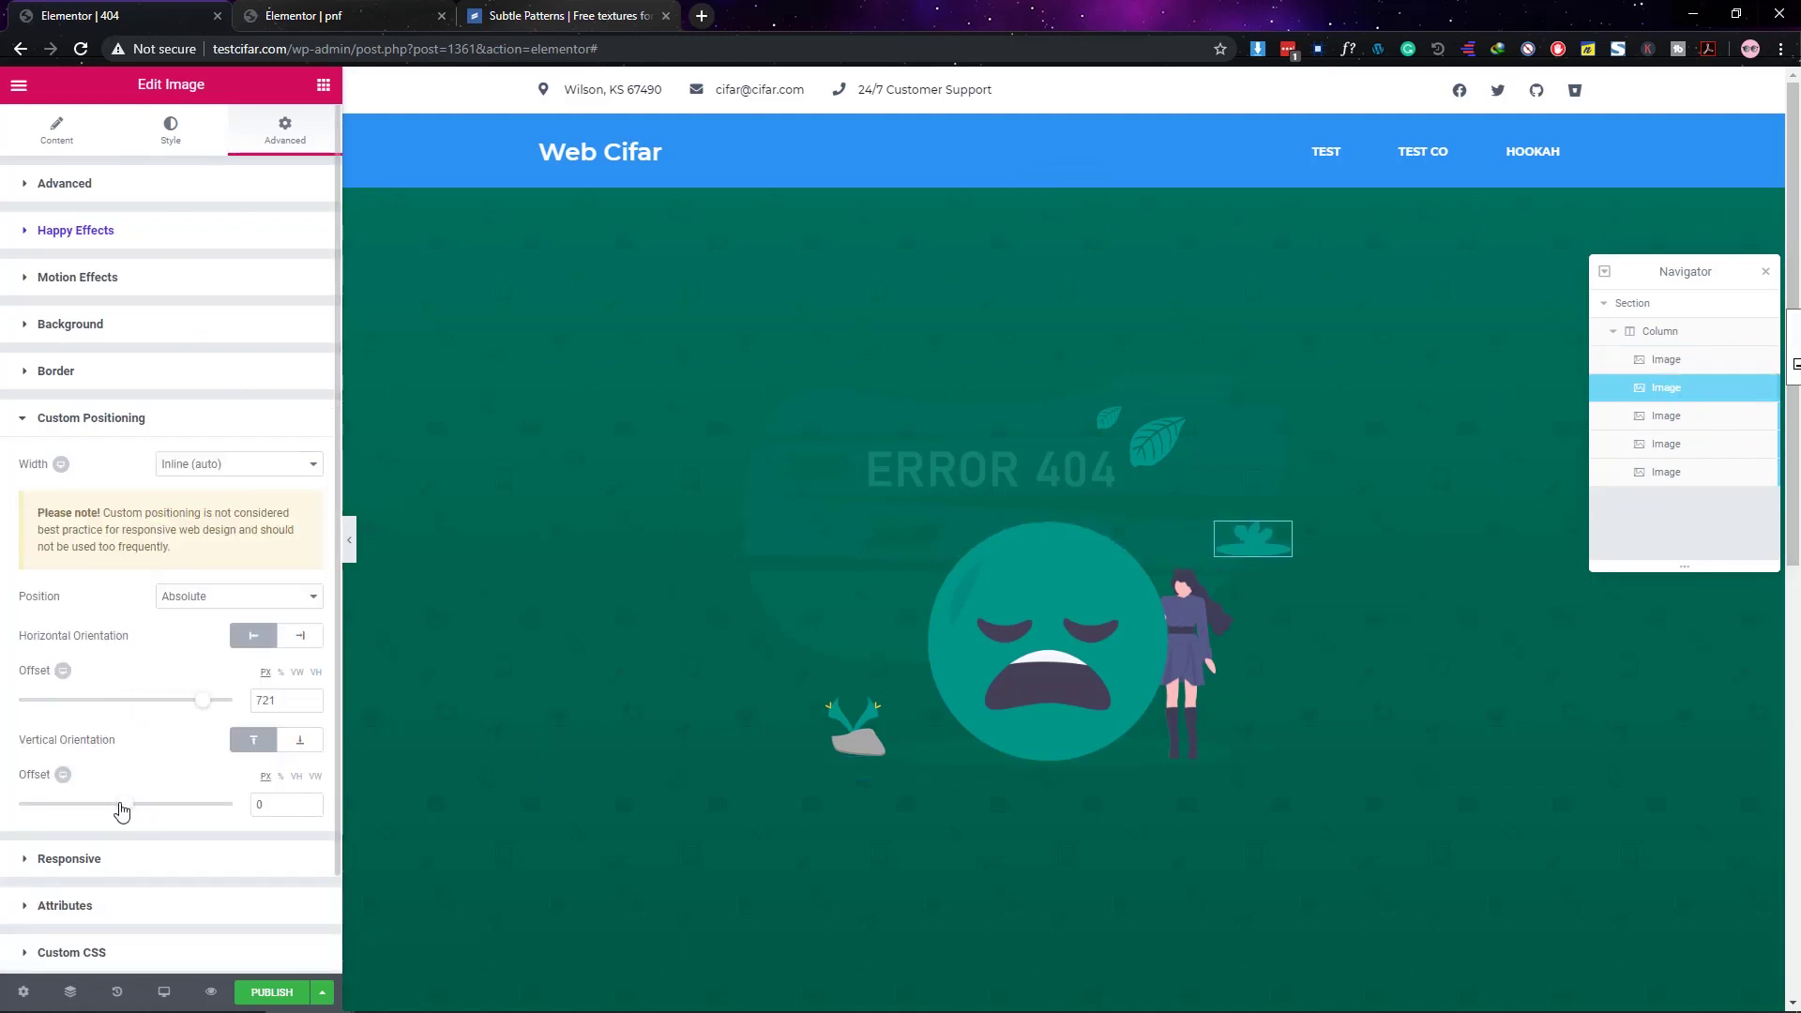
pyautogui.moveTo(122, 811); pyautogui.dragTo(153, 805)
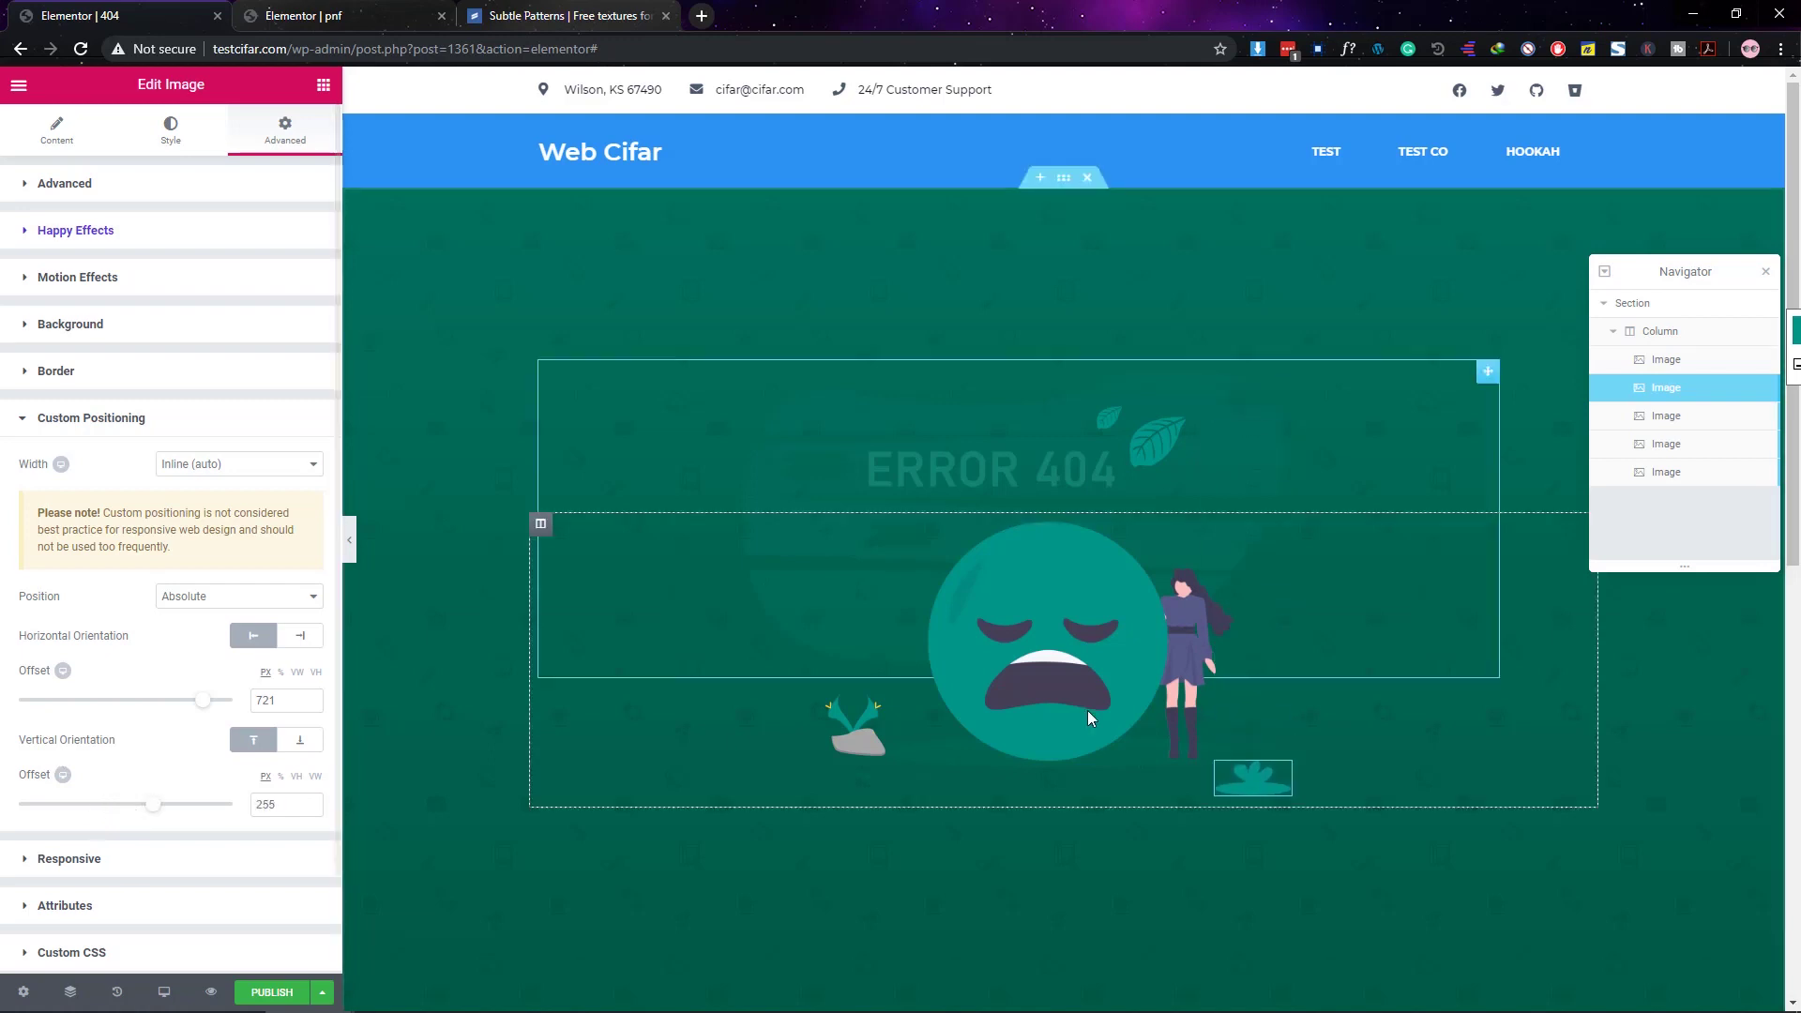
# Step: Add a centered Heading widget below the emoji image with the title "ARE YOU LOST?"
pyautogui.click(322, 87)
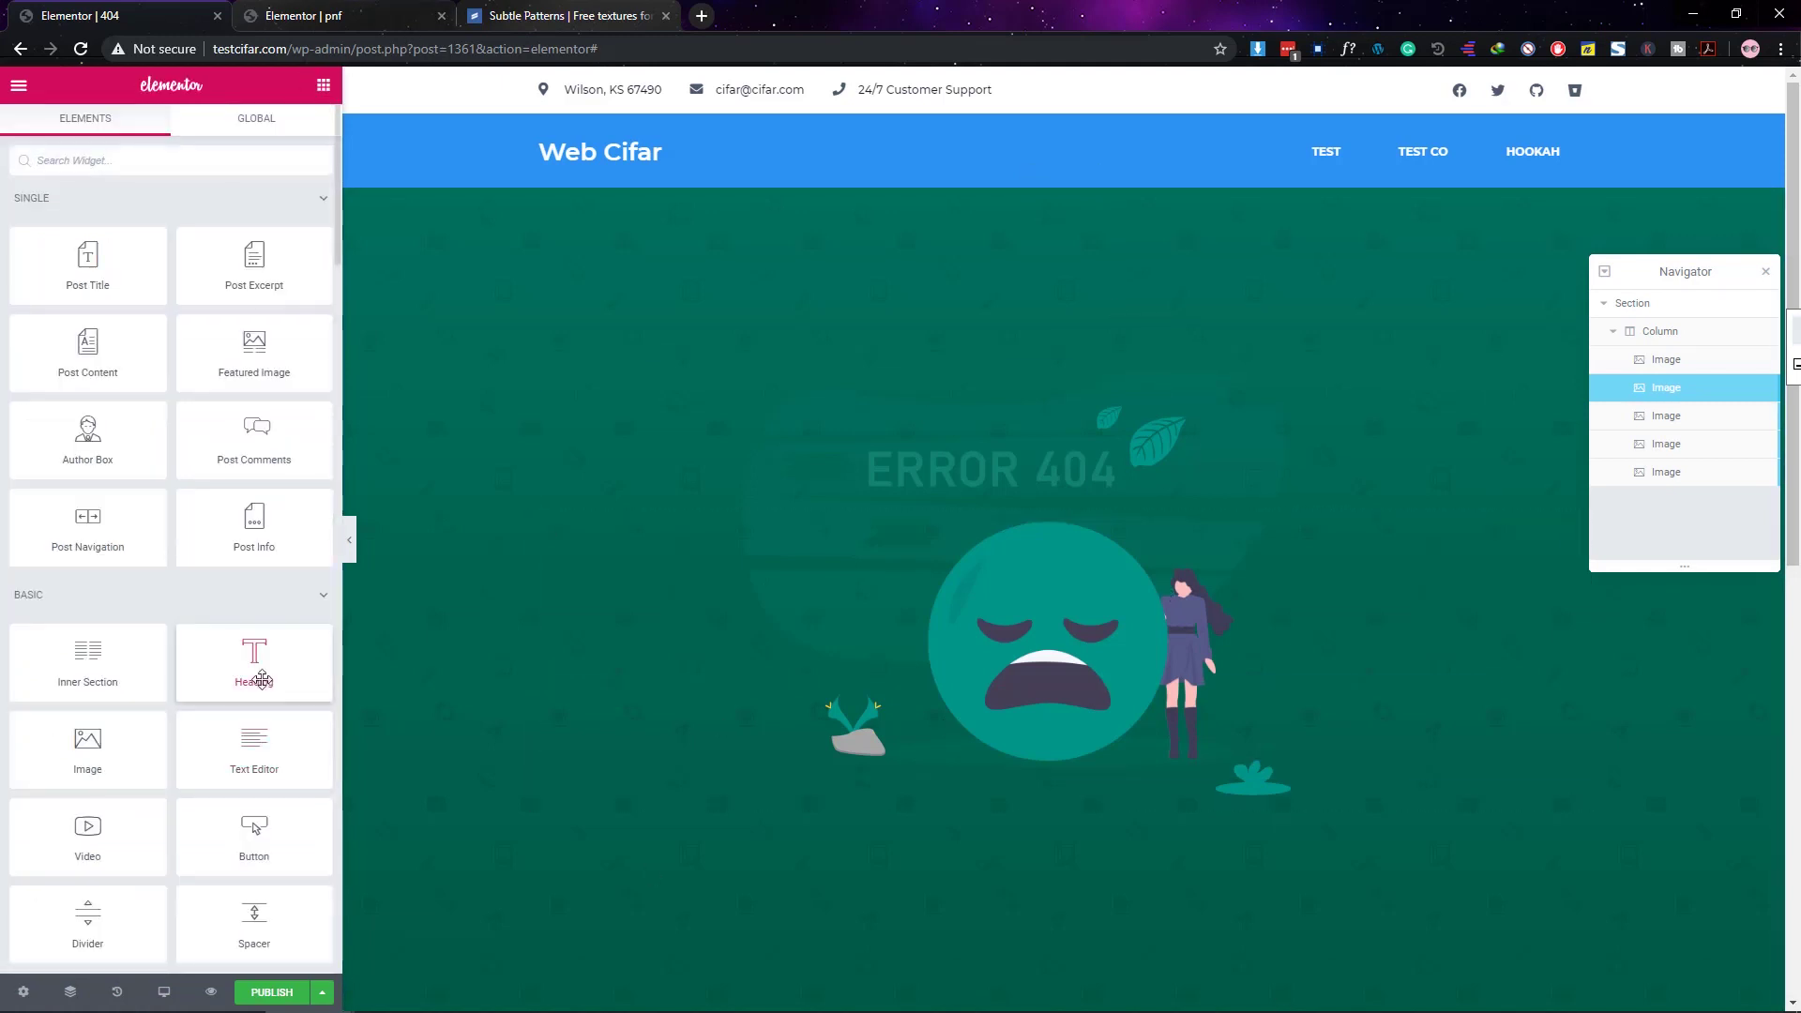
pyautogui.moveTo(262, 680); pyautogui.dragTo(1029, 792)
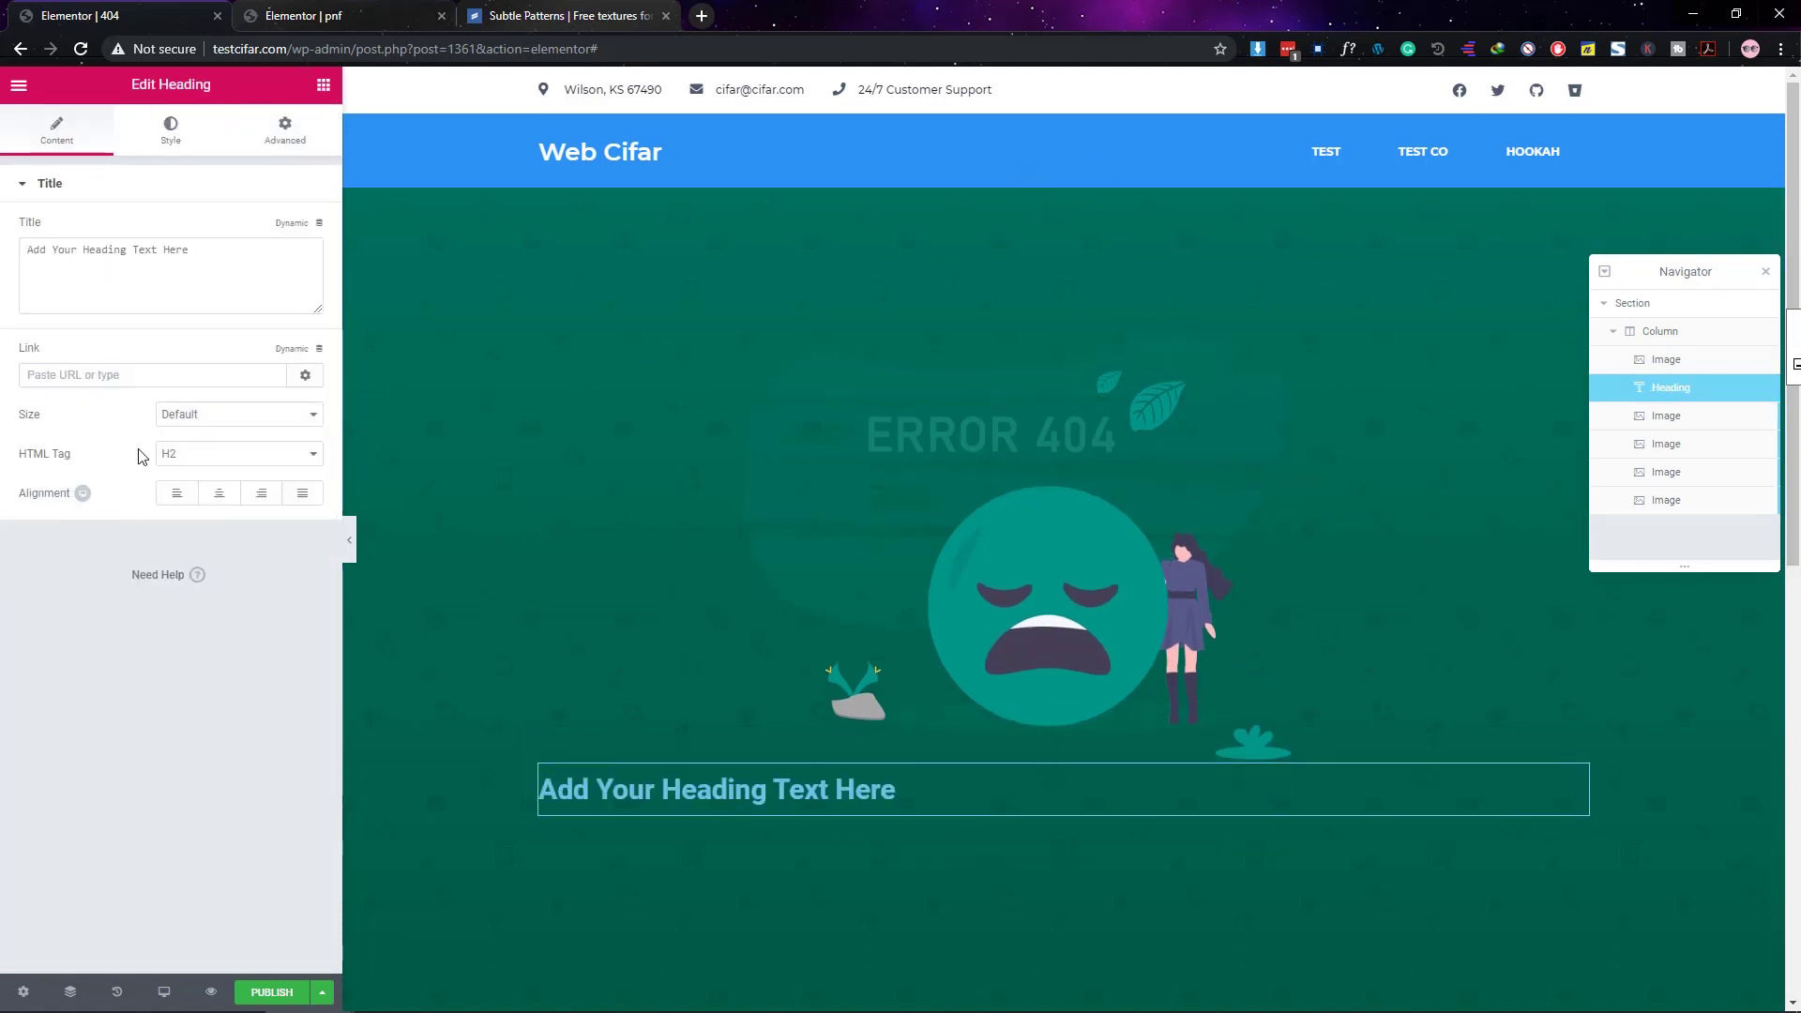
pyautogui.click(219, 492)
pyautogui.moveTo(221, 265); pyautogui.dragTo(3, 257)
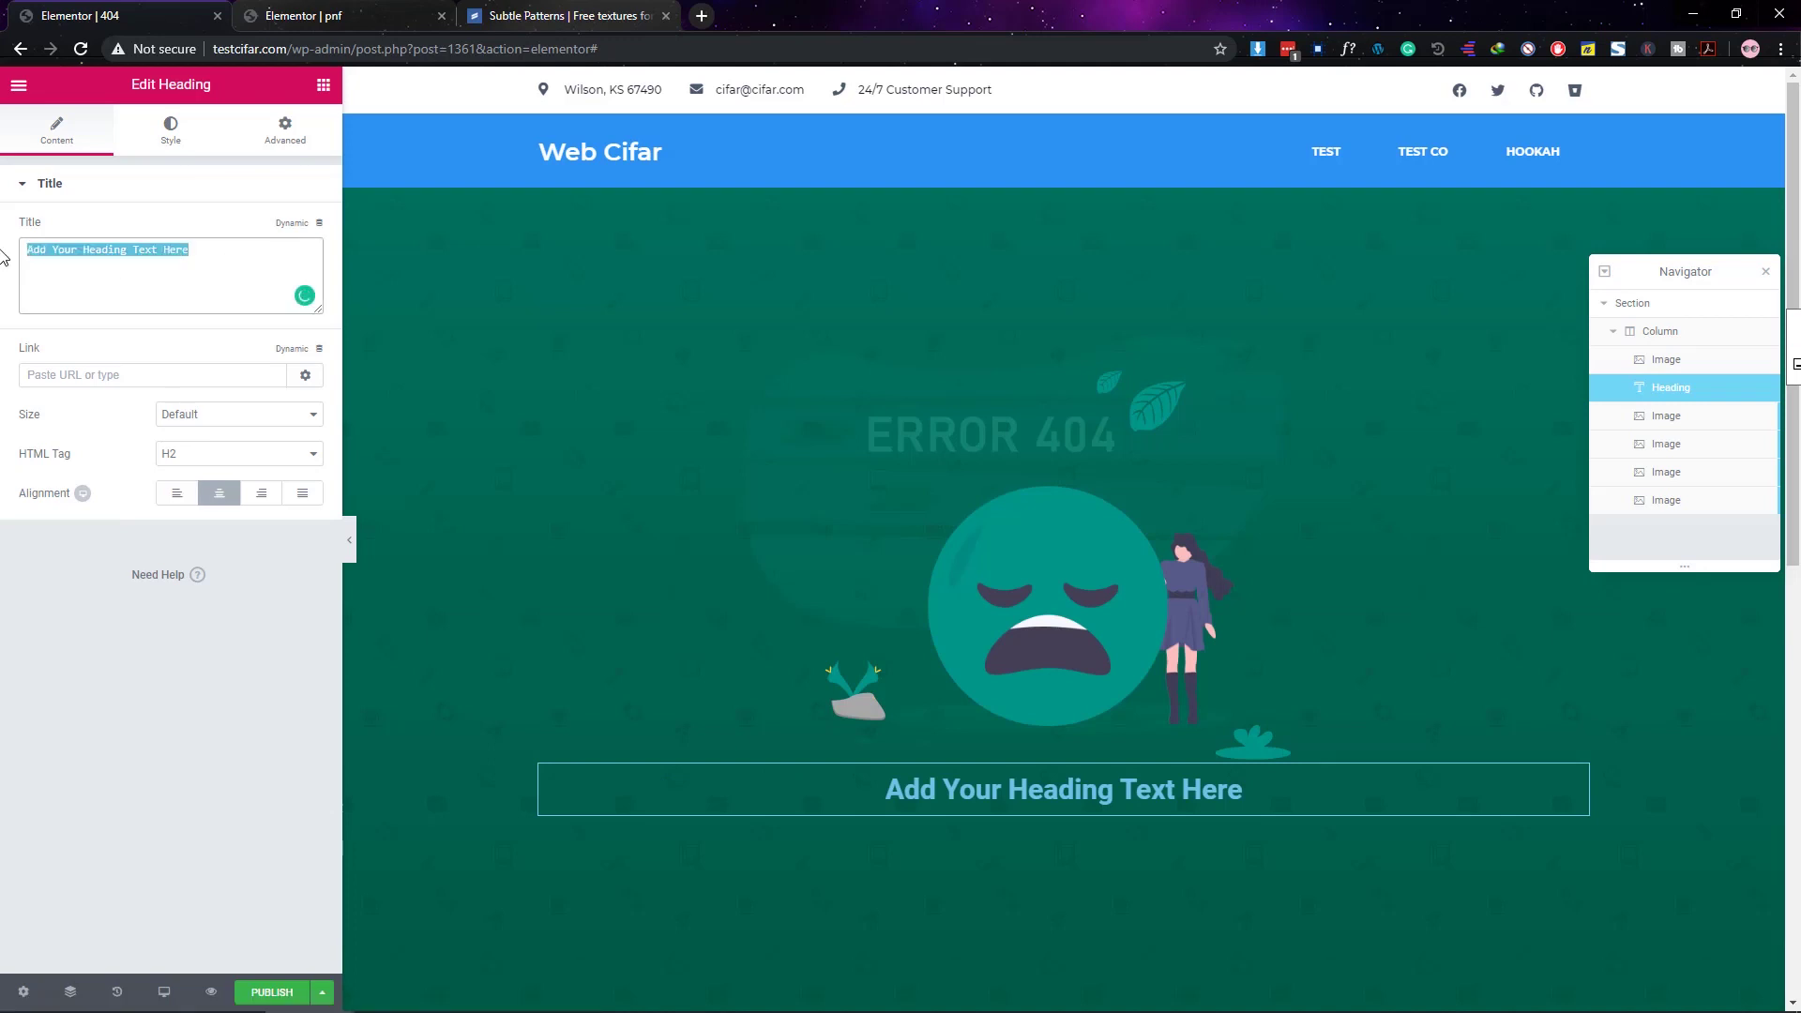
pyautogui.write('ARE YOU LOST?')
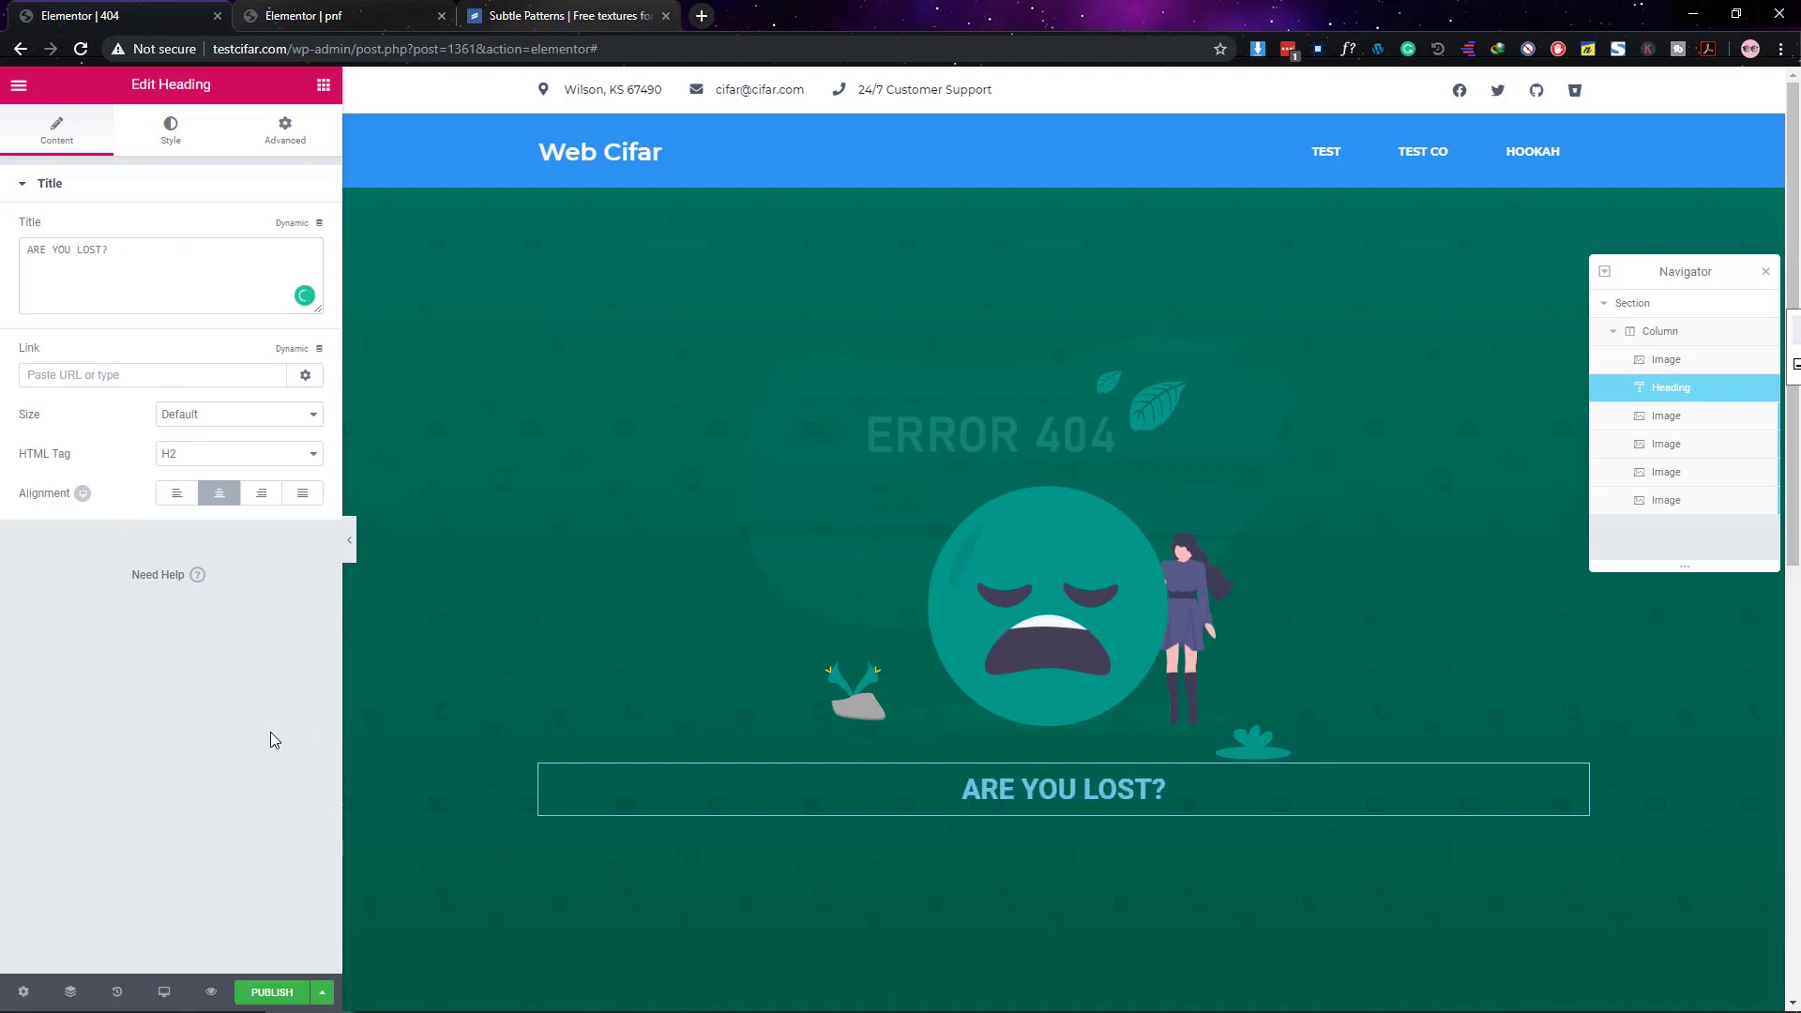
# Step: Make the "ARE YOU LOST?" heading's text color semi-transparent white
pyautogui.click(140, 132)
pyautogui.click(300, 229)
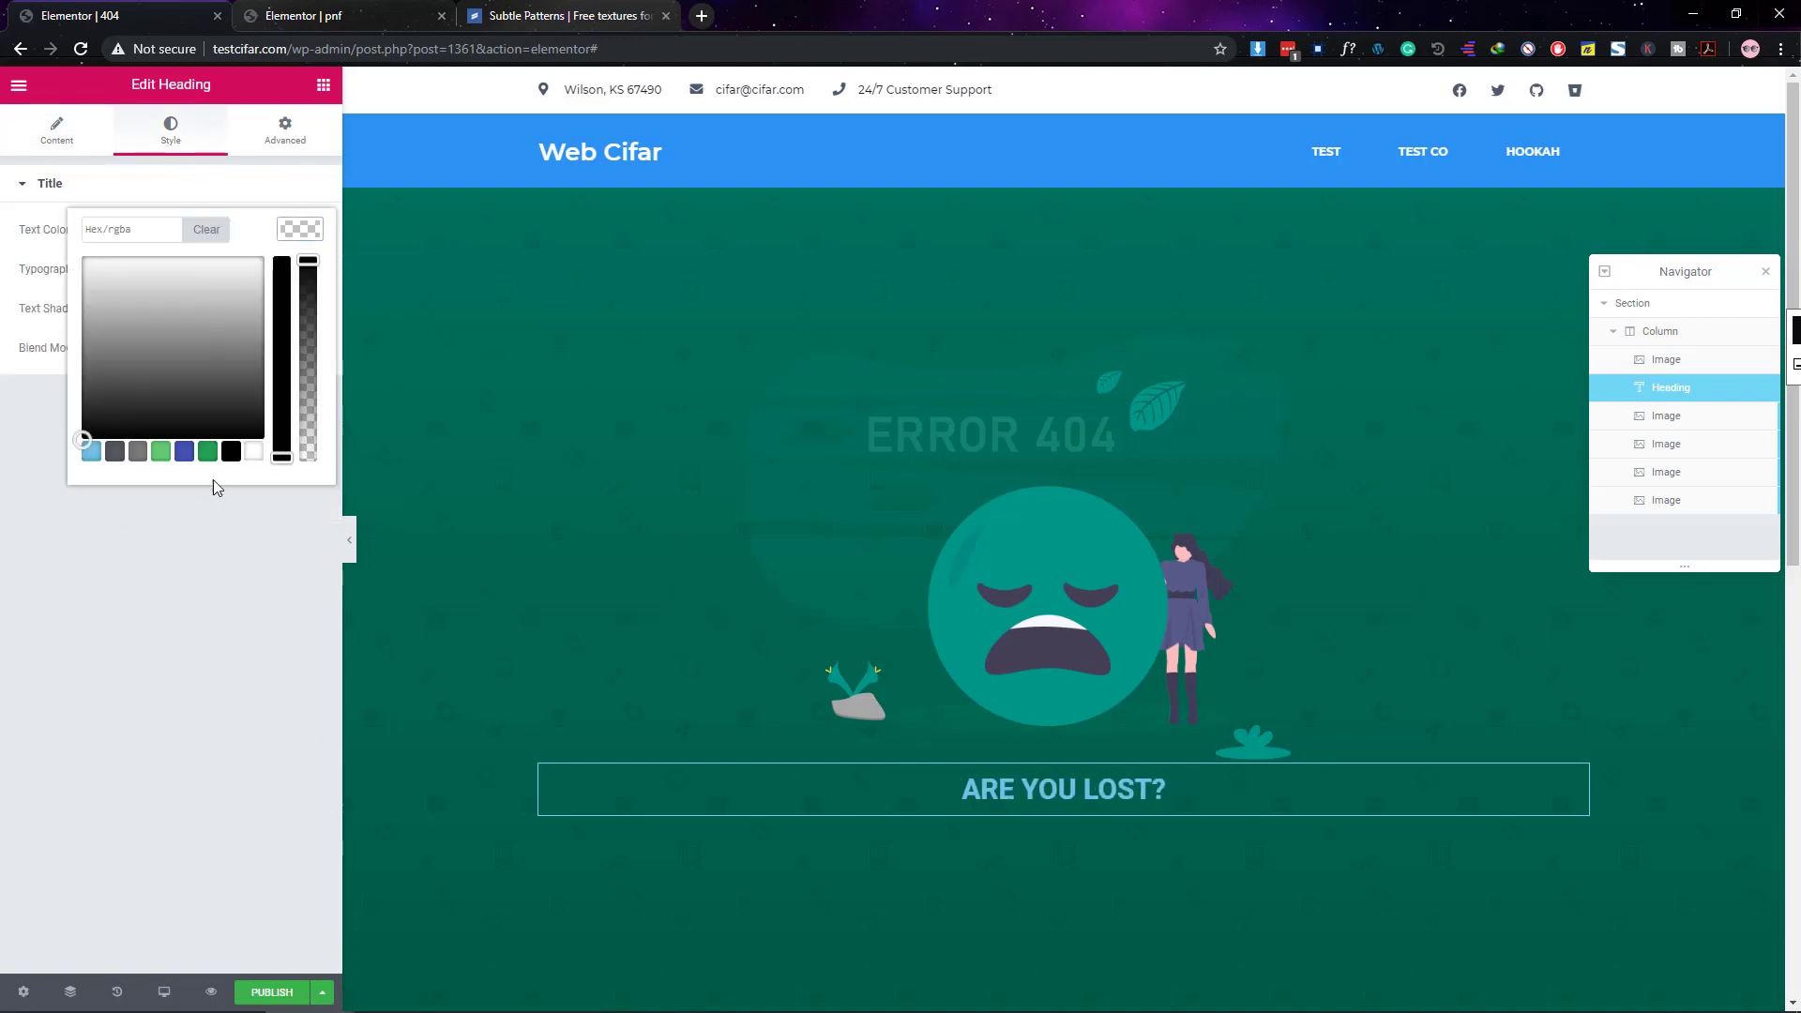
pyautogui.click(254, 451)
pyautogui.click(314, 228)
pyautogui.click(296, 229)
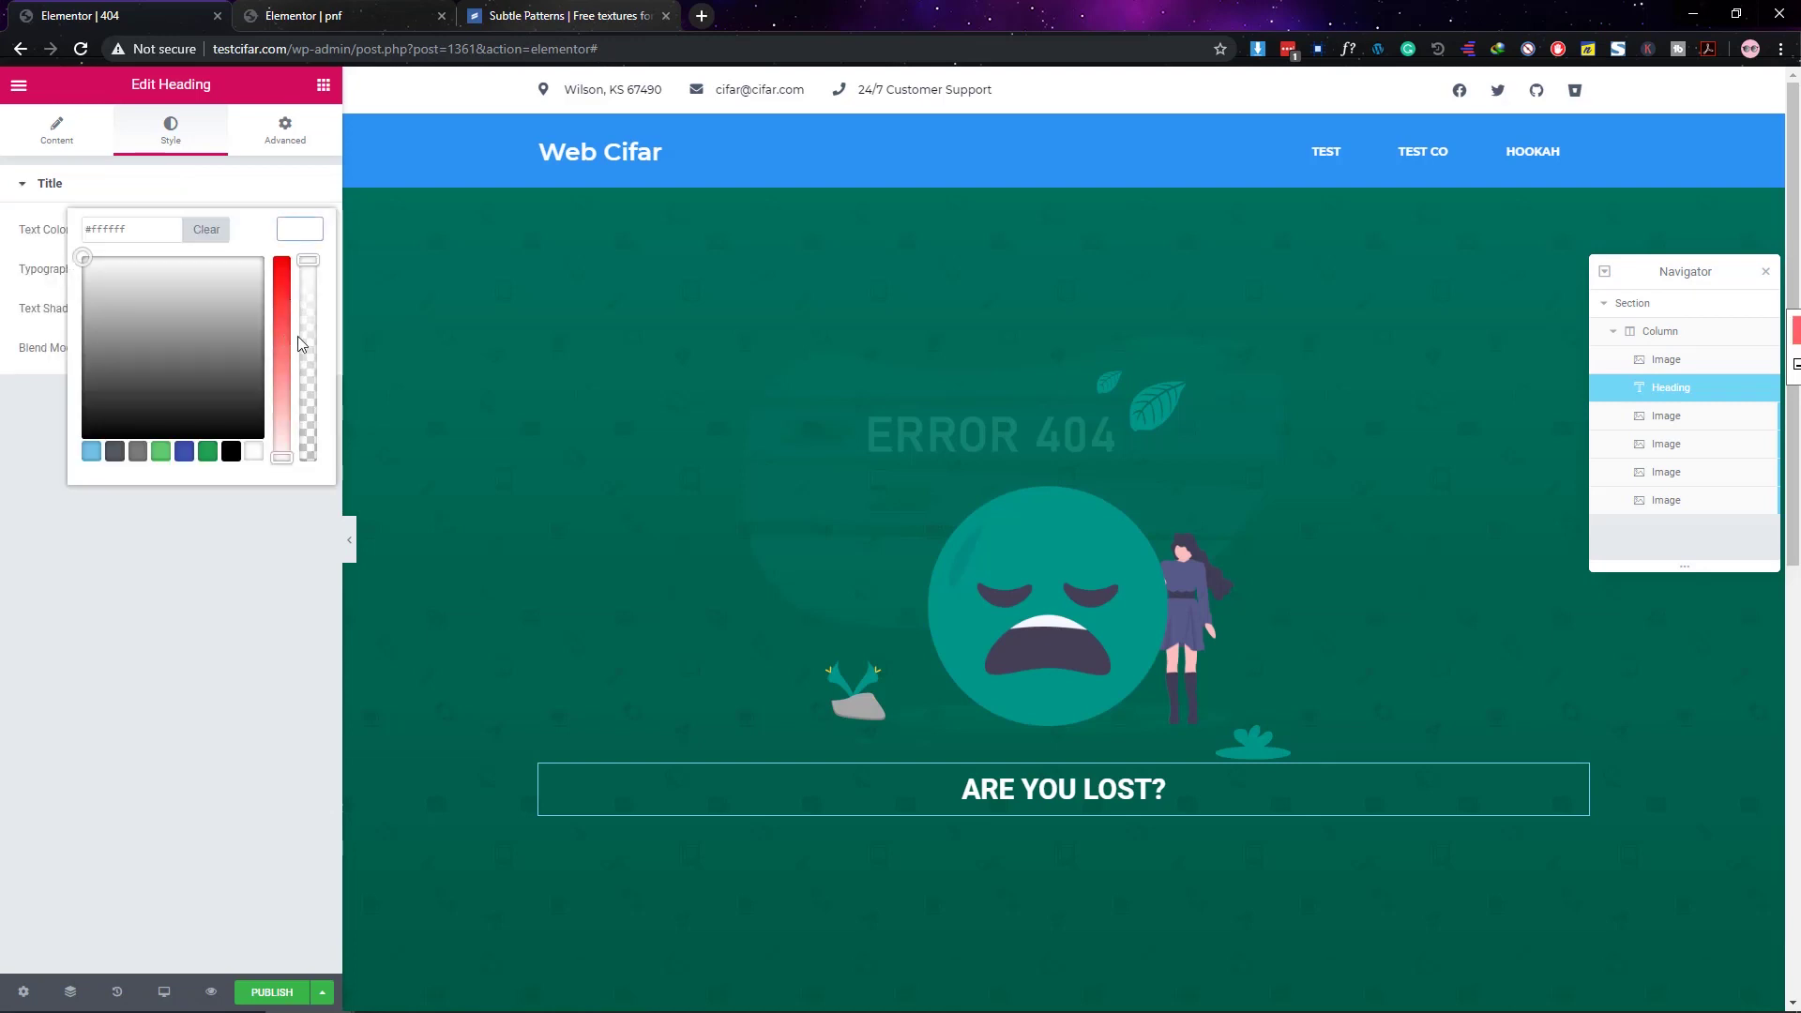
pyautogui.click(308, 353)
pyautogui.click(222, 583)
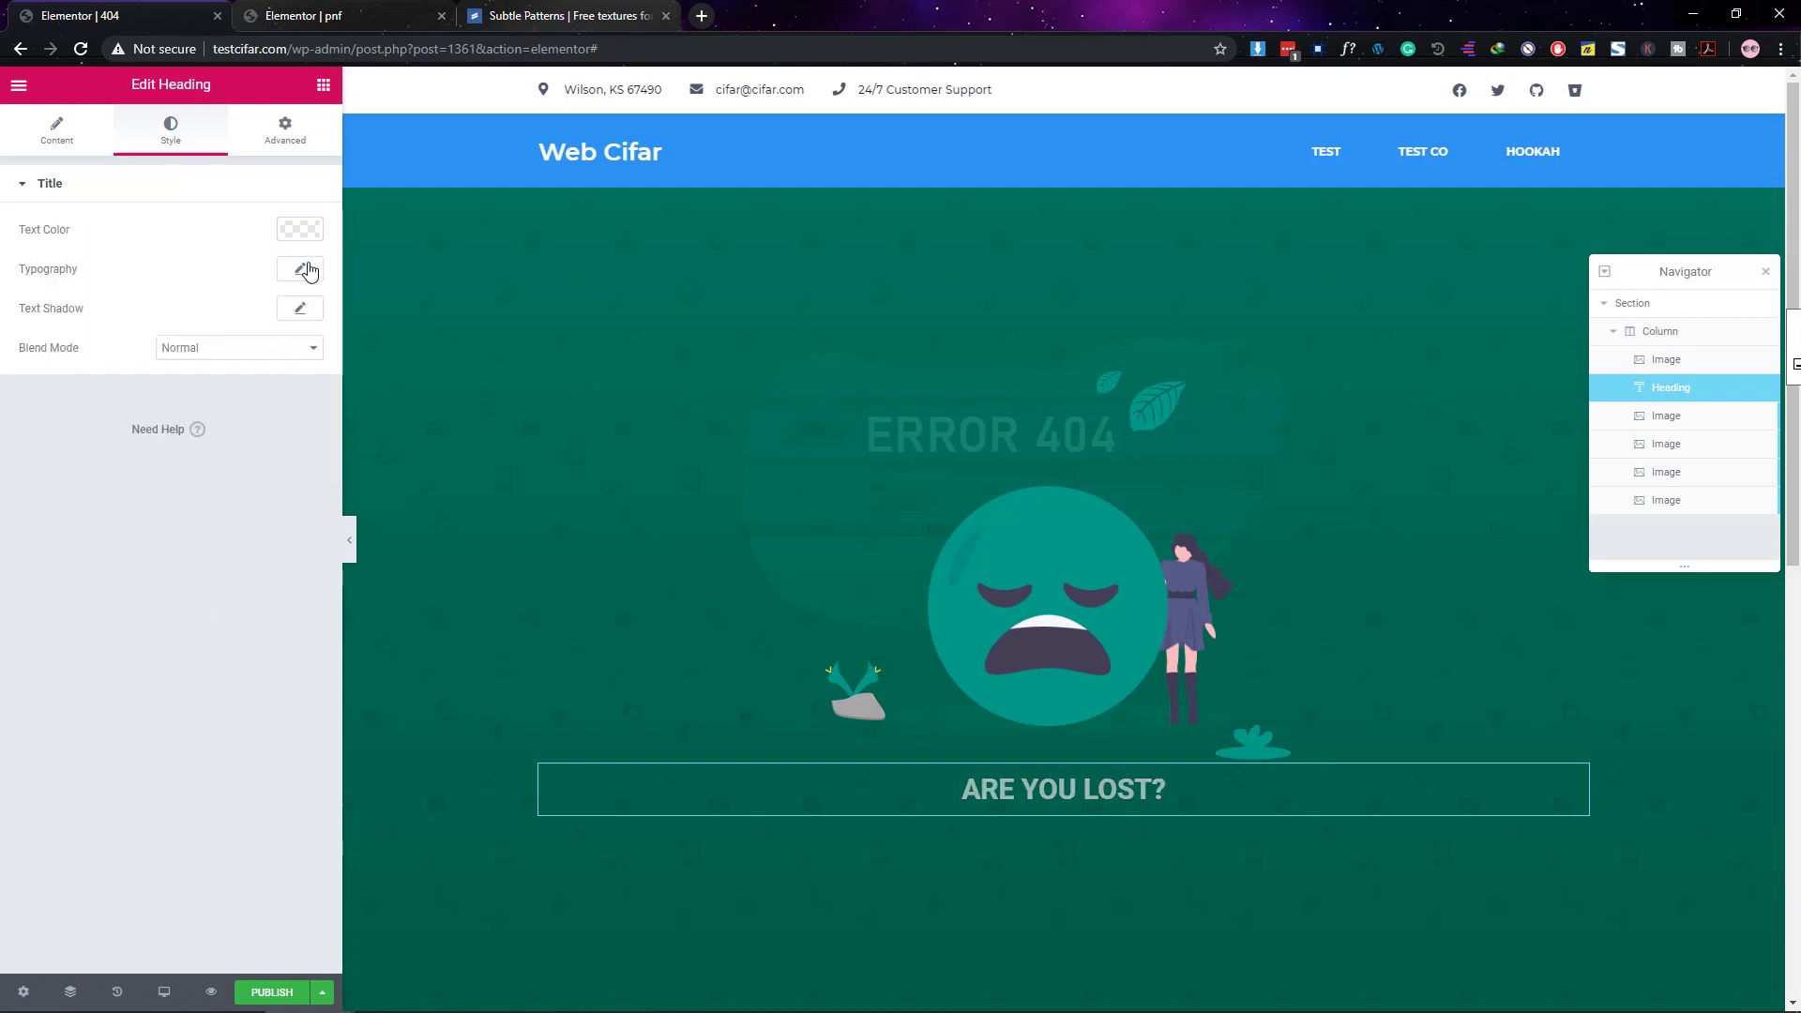
# Step: Style the "ARE YOU LOST?" heading in Open Sans at 39 px with a 1.1 em line height and letter spacing of 2
pyautogui.click(302, 269)
pyautogui.click(229, 323)
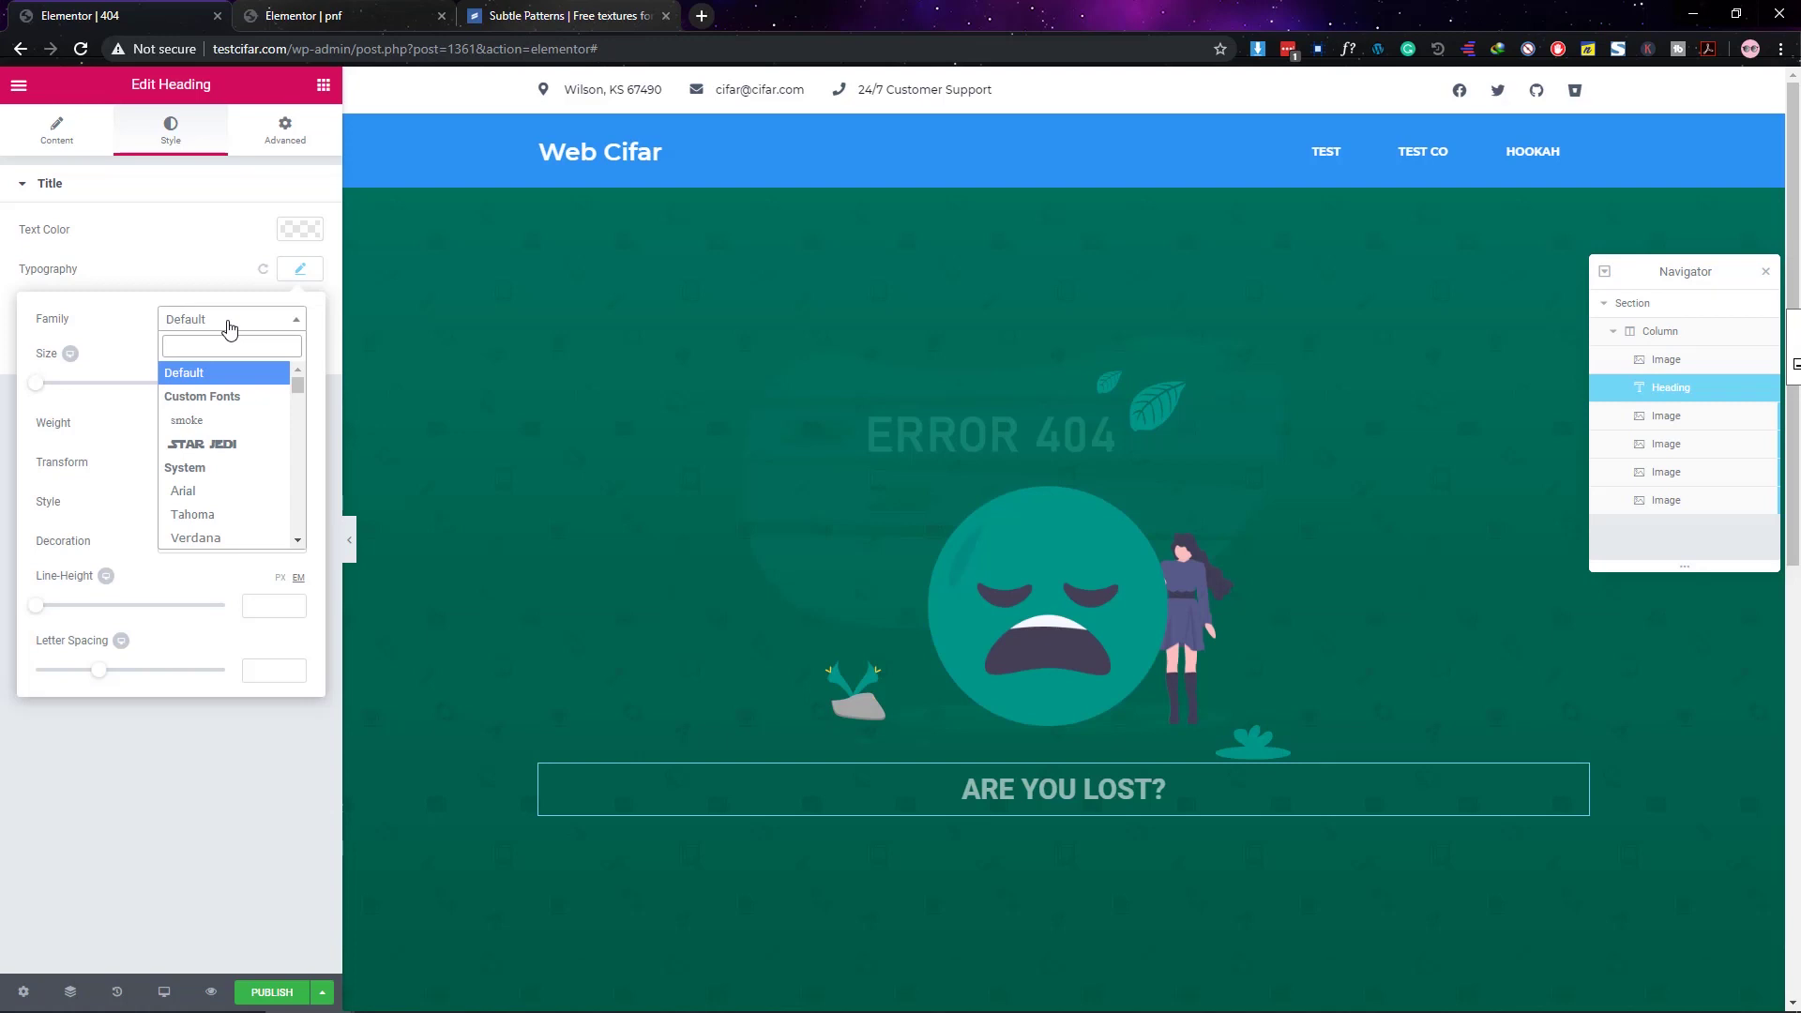
pyautogui.write('open sans')
pyautogui.press('Return')
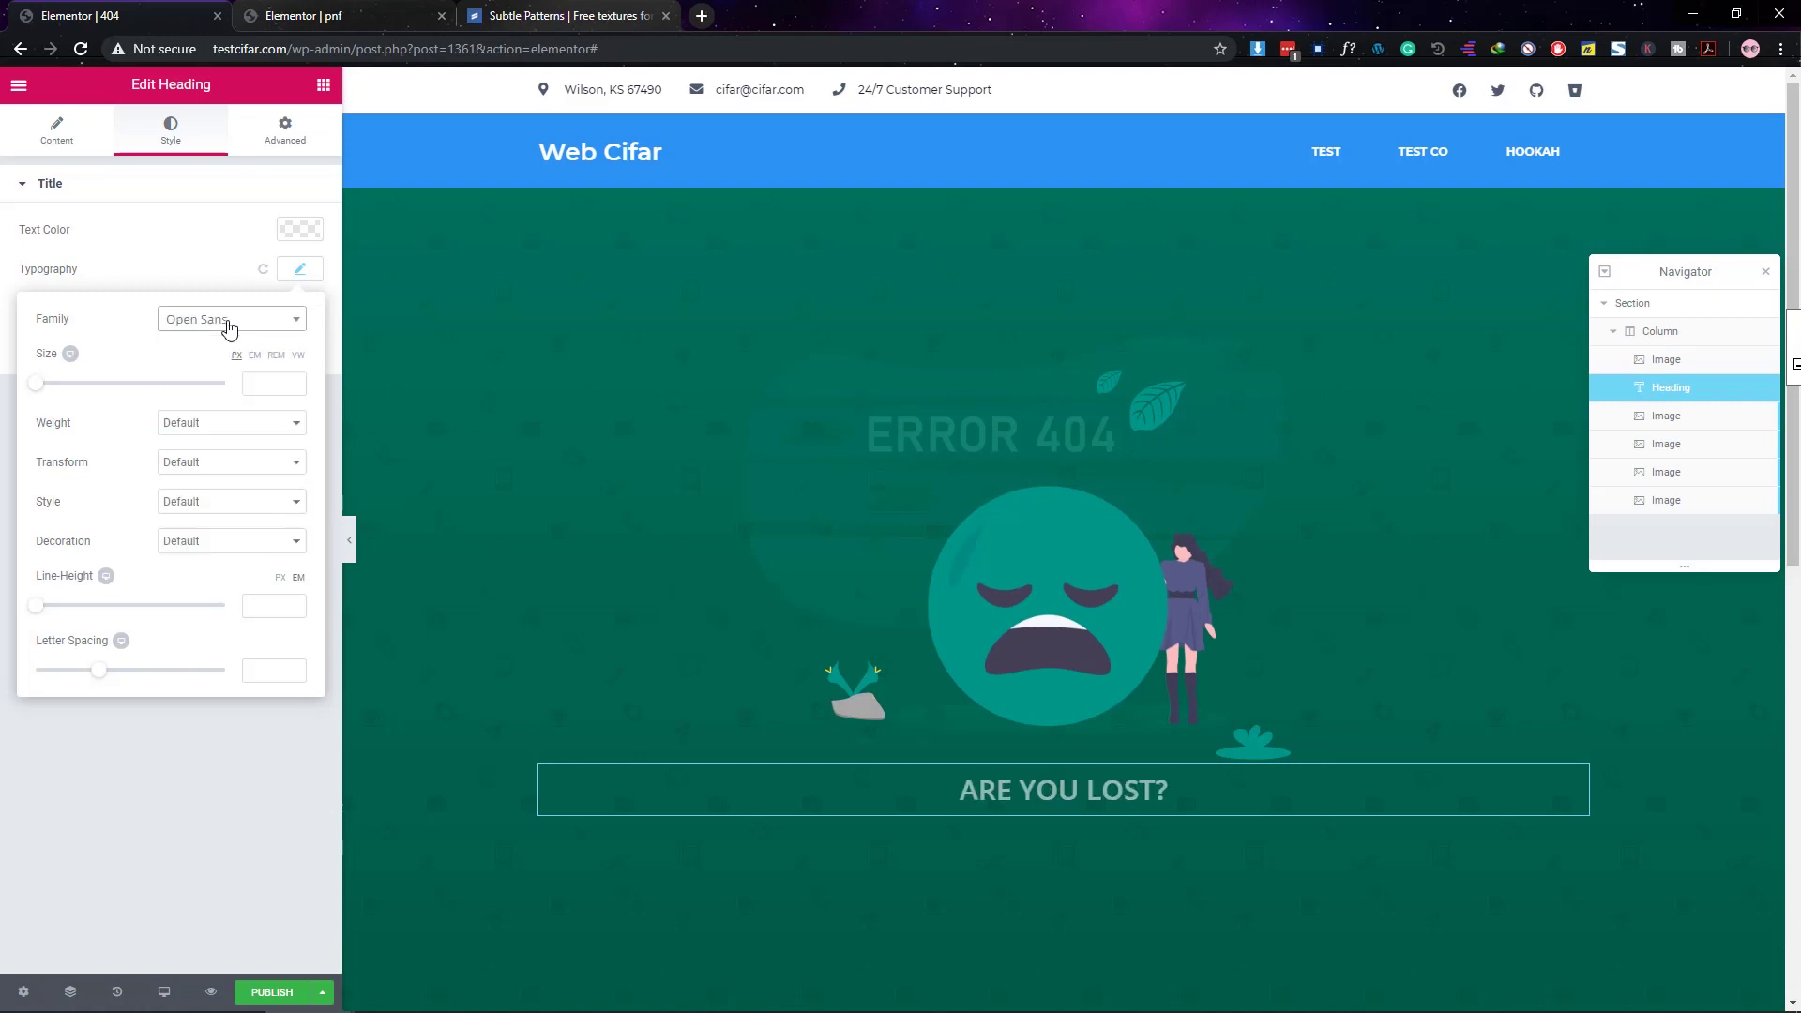
pyautogui.moveTo(42, 394); pyautogui.dragTo(68, 400)
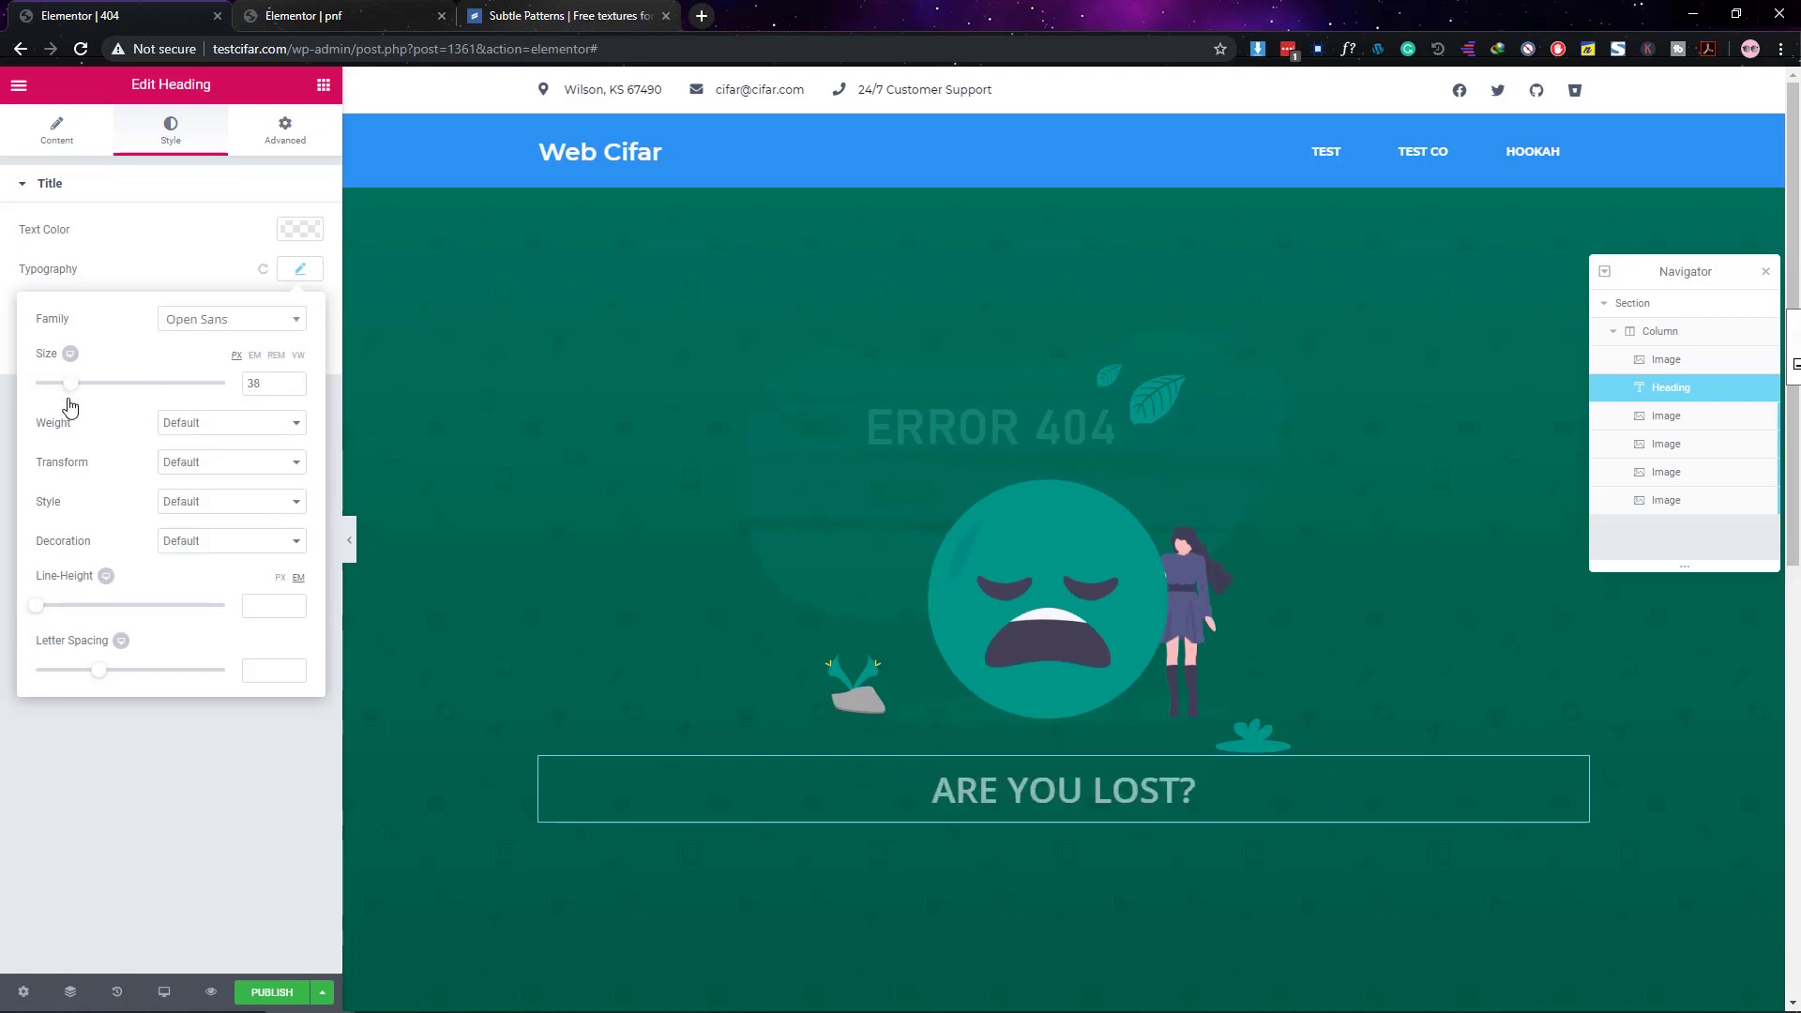
pyautogui.moveTo(42, 613); pyautogui.dragTo(62, 614)
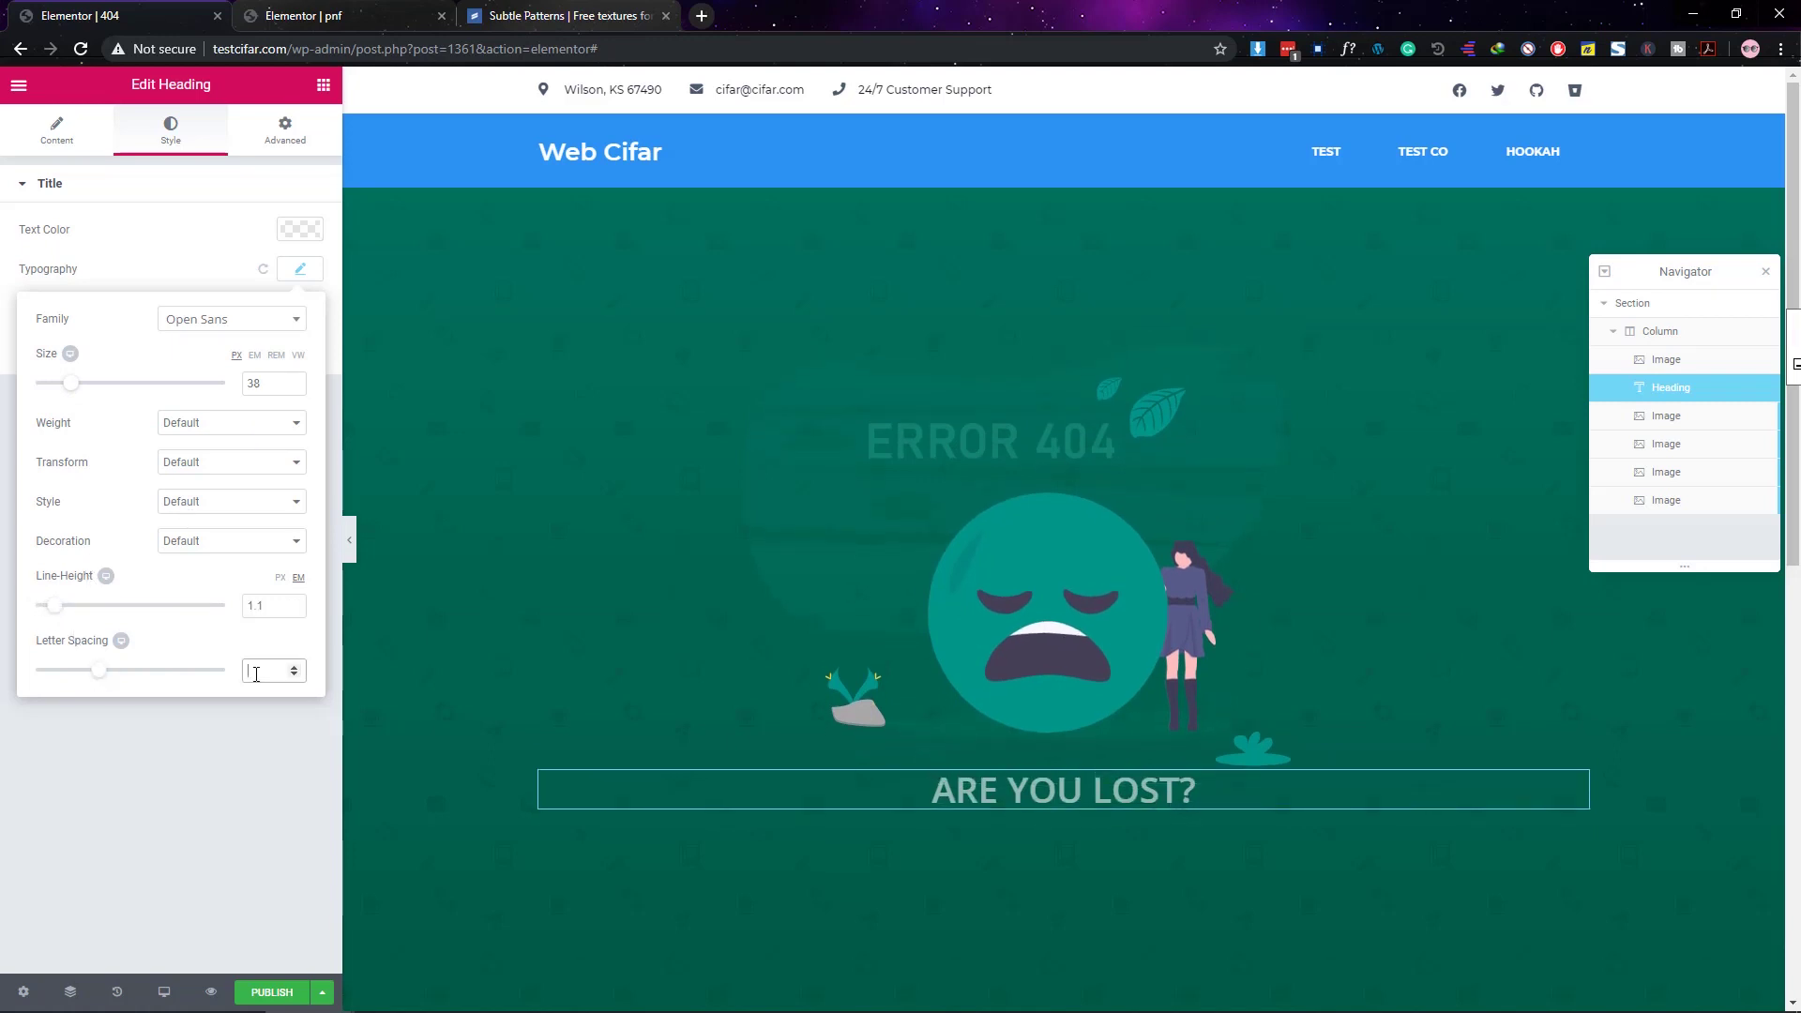
pyautogui.write('2')
pyautogui.moveTo(72, 401); pyautogui.dragTo(74, 395)
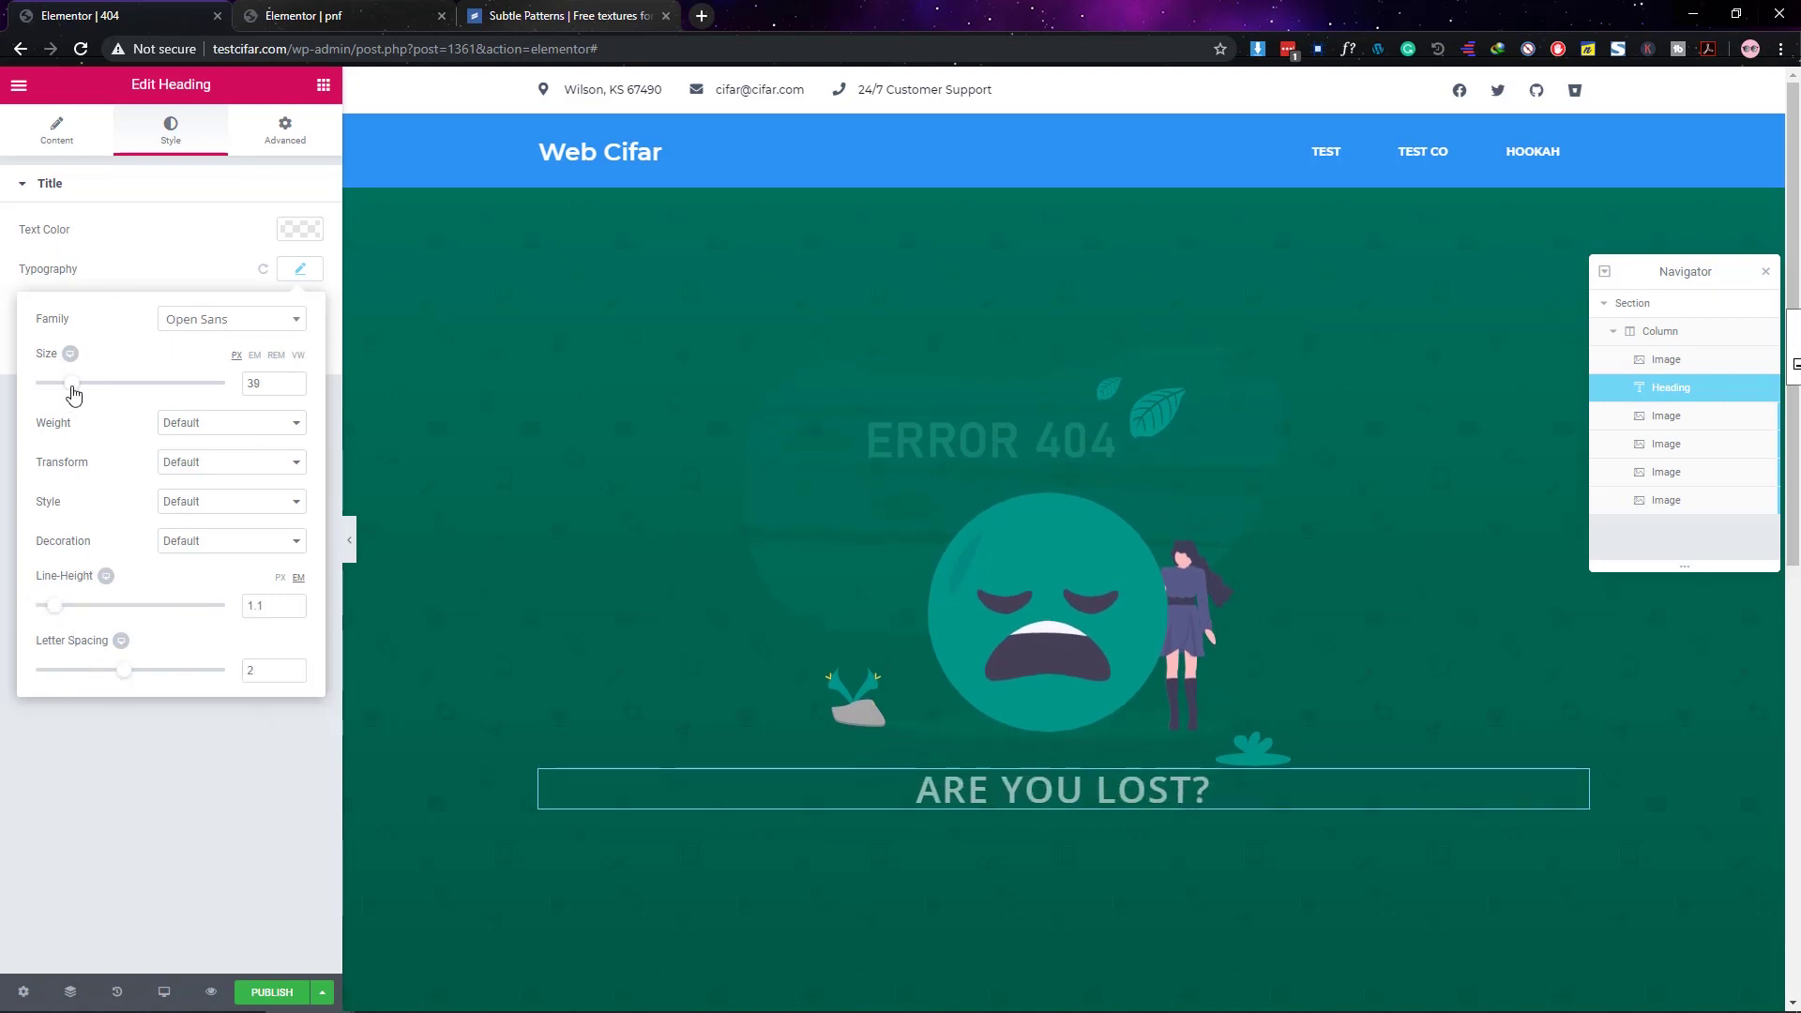
# Step: Add a second Heading widget below "ARE YOU LOST?" reading "The page you were looking for couldn't be found"
pyautogui.click(324, 85)
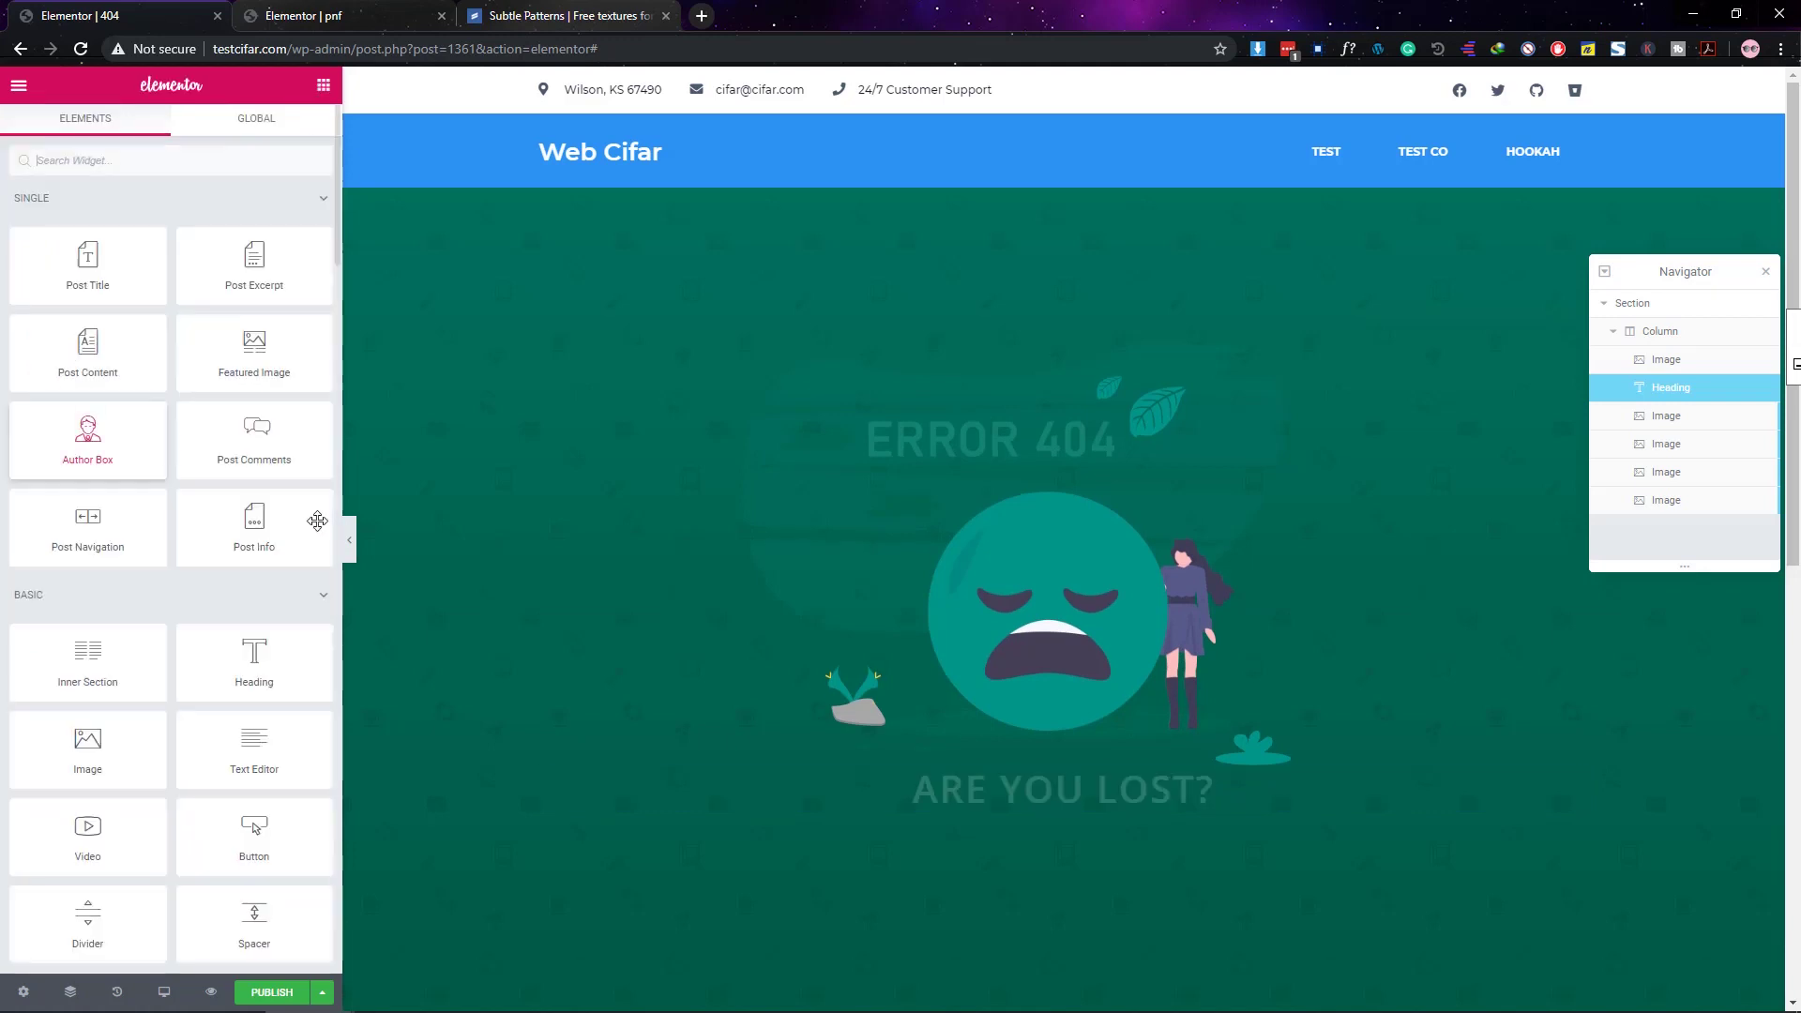
pyautogui.moveTo(267, 661); pyautogui.dragTo(1094, 793)
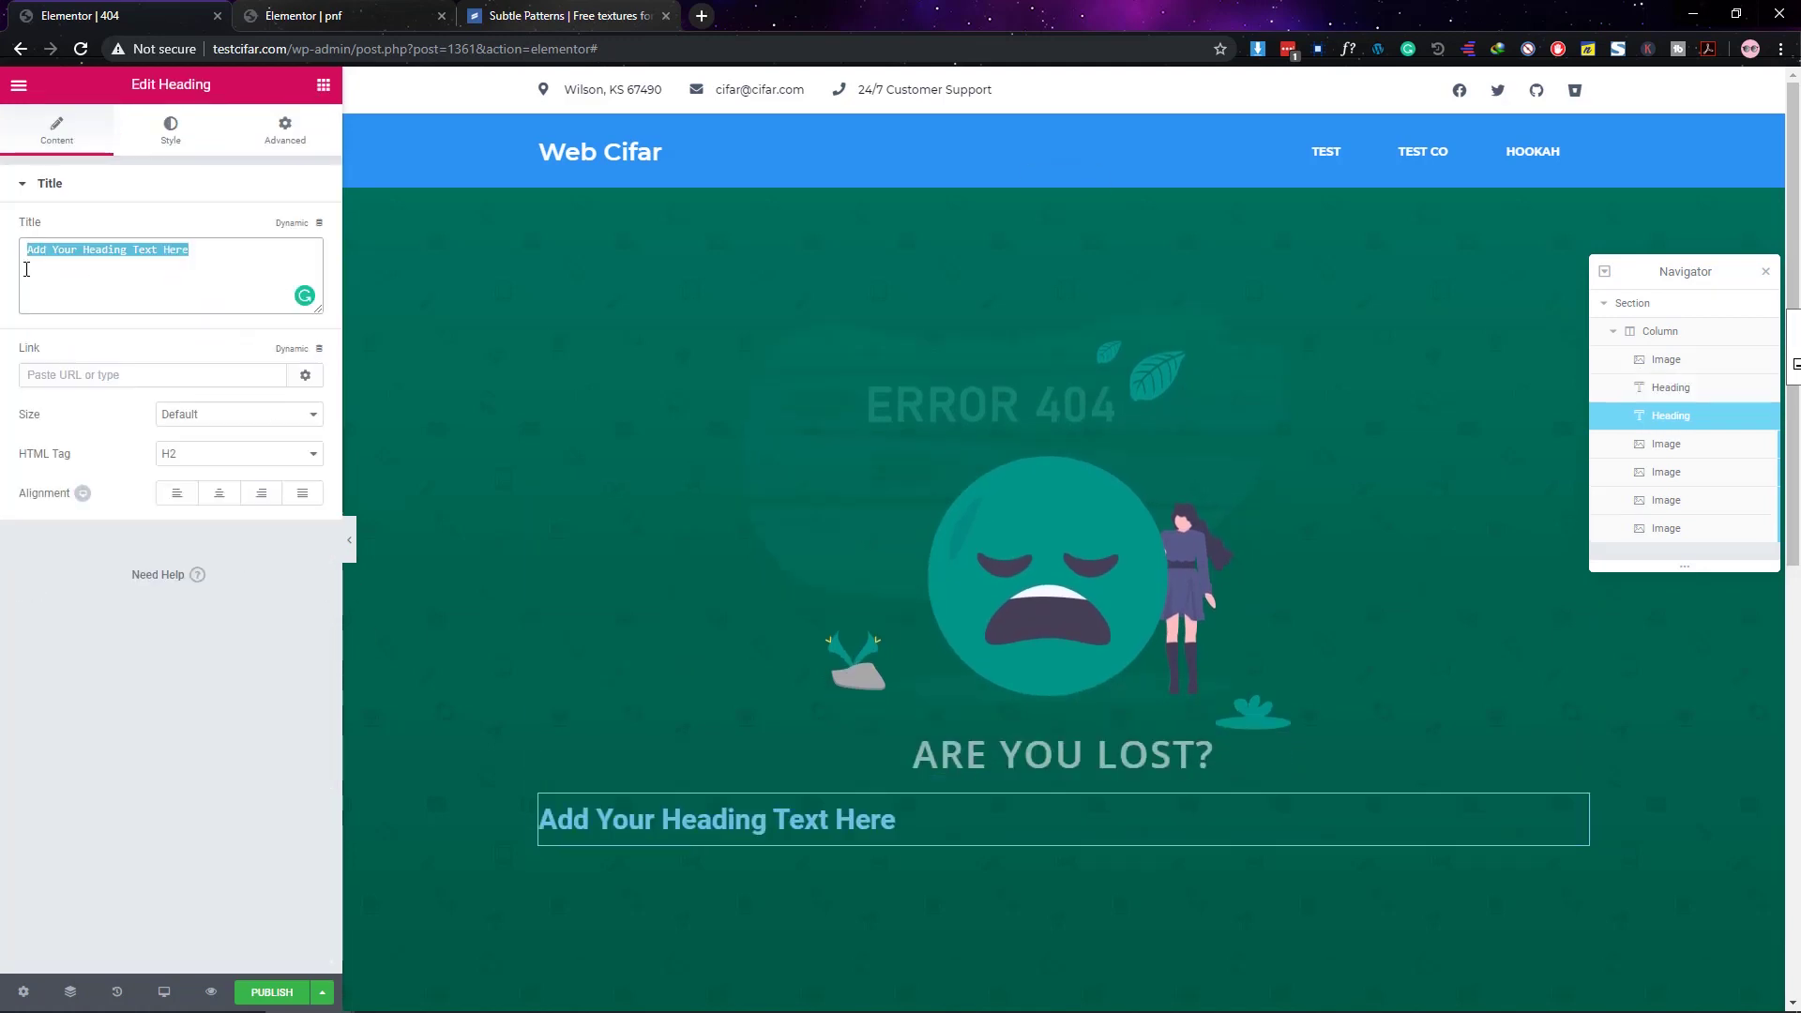
pyautogui.write("The page you were looking for couldn't be found")
# Step: Give the page-not-found message heading a semi-transparent white text color
pyautogui.click(170, 130)
pyautogui.click(300, 229)
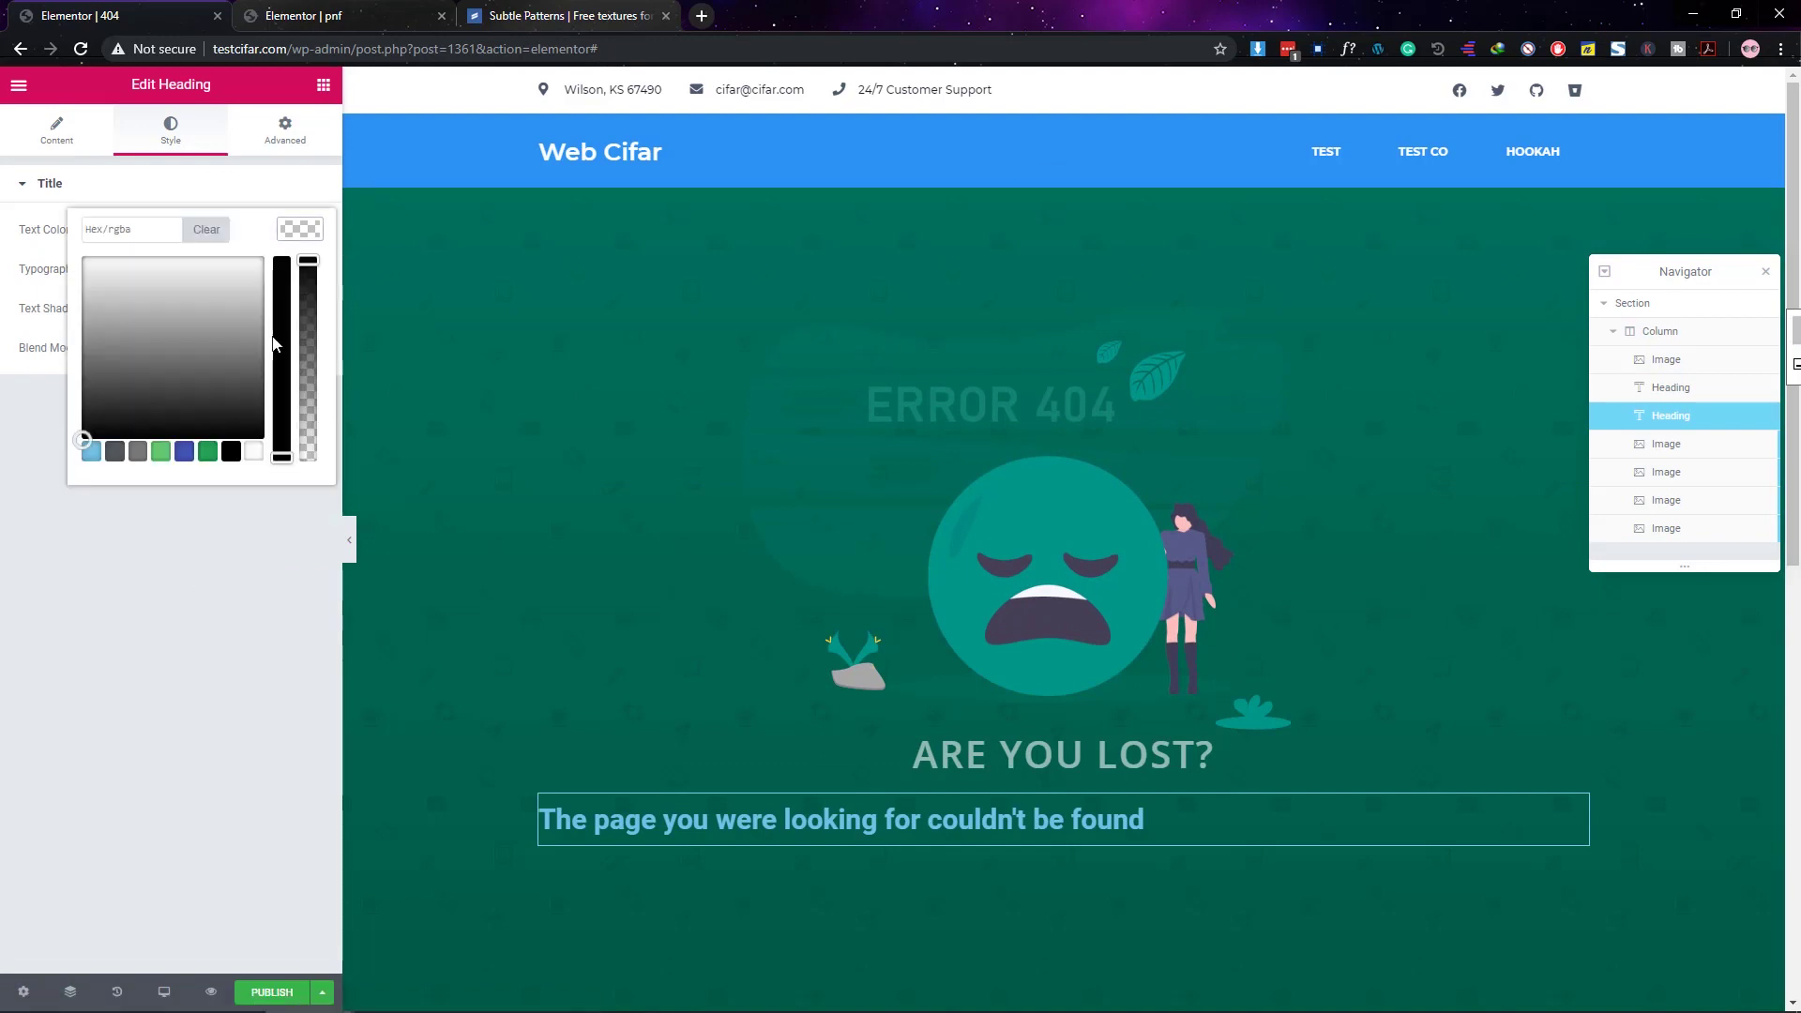
pyautogui.click(251, 454)
pyautogui.click(309, 345)
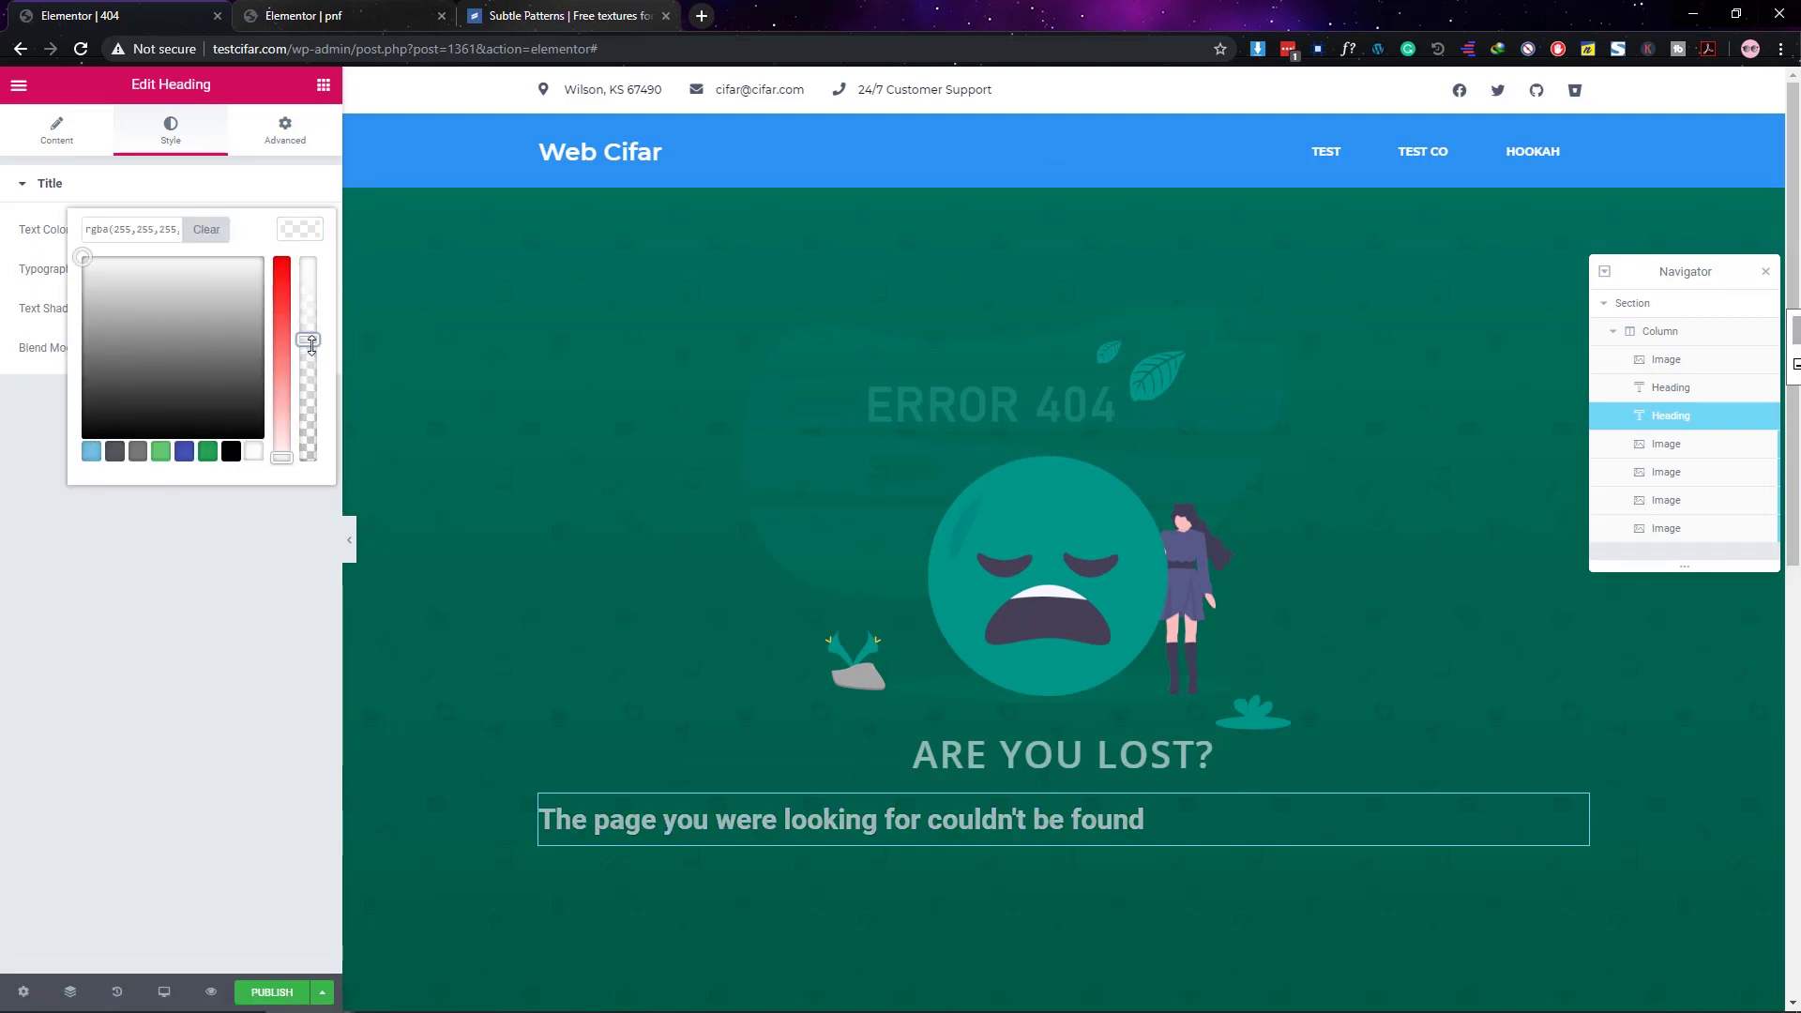
pyautogui.click(288, 488)
# Step: Set the page-not-found message's typography to Montserrat, 17 px, weight 500
pyautogui.click(300, 269)
pyautogui.click(278, 321)
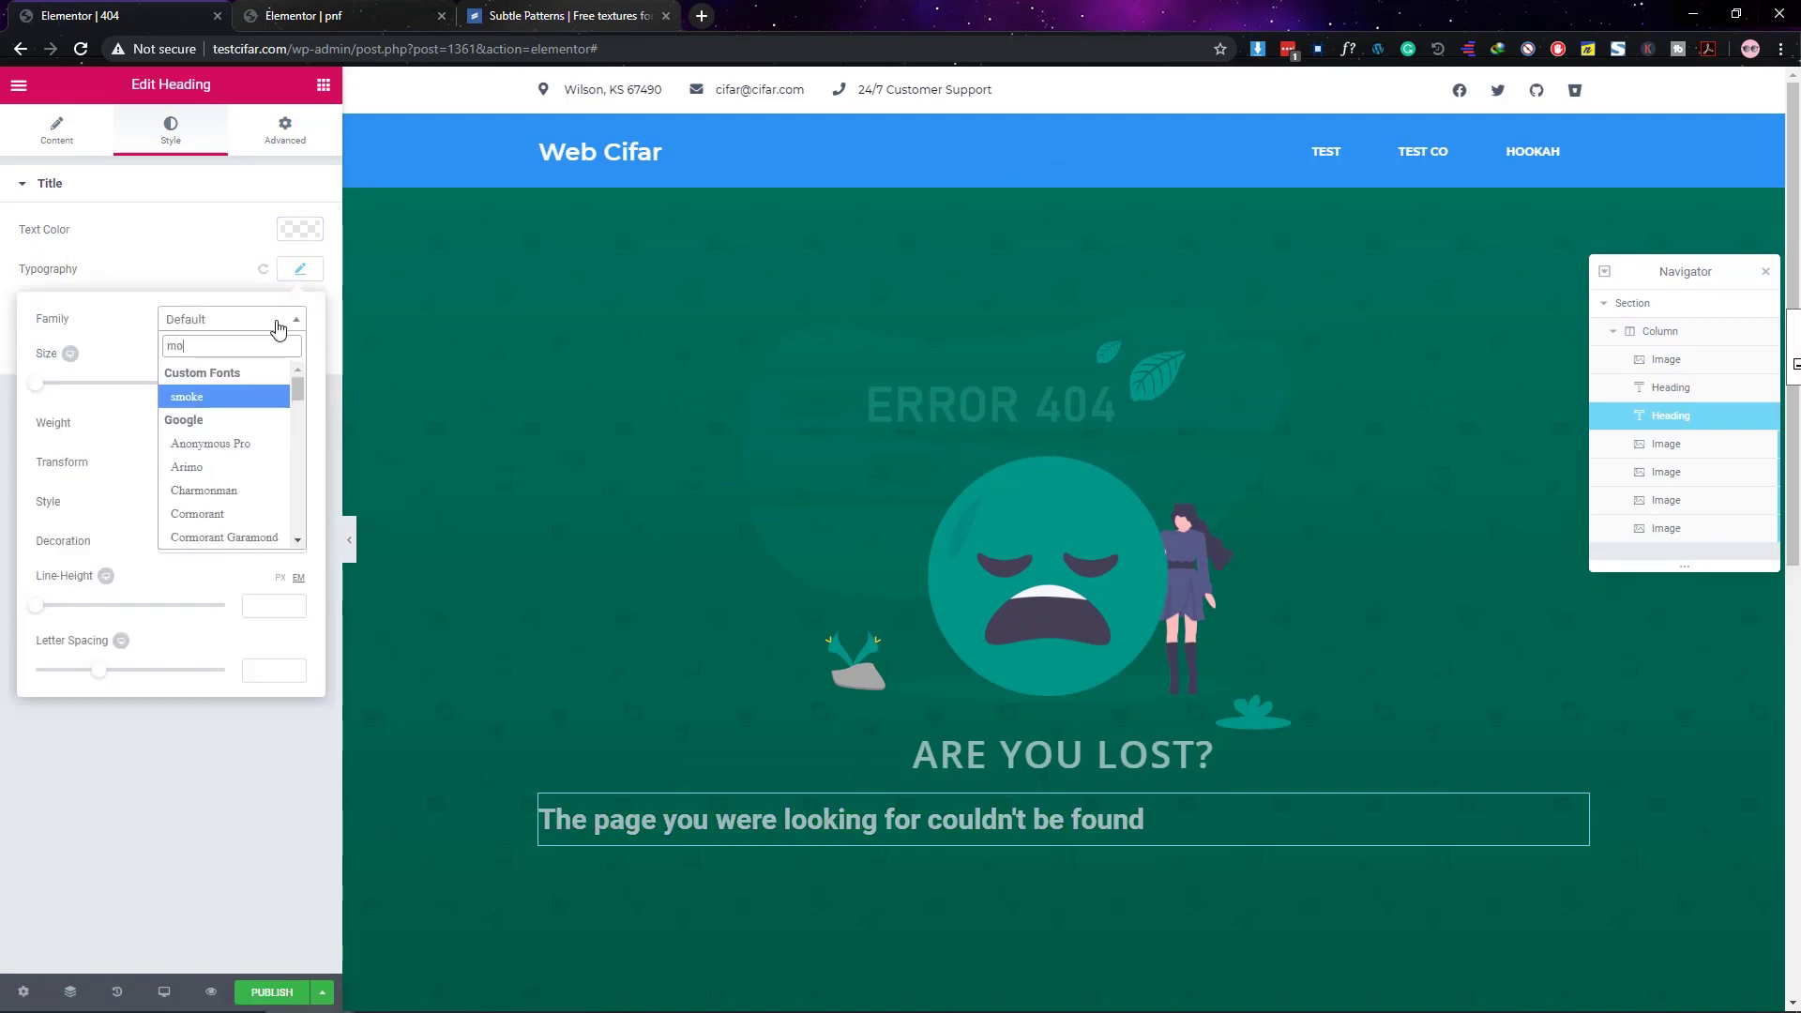
pyautogui.write('montse')
pyautogui.press('Return')
pyautogui.click(257, 387)
pyautogui.write('18')
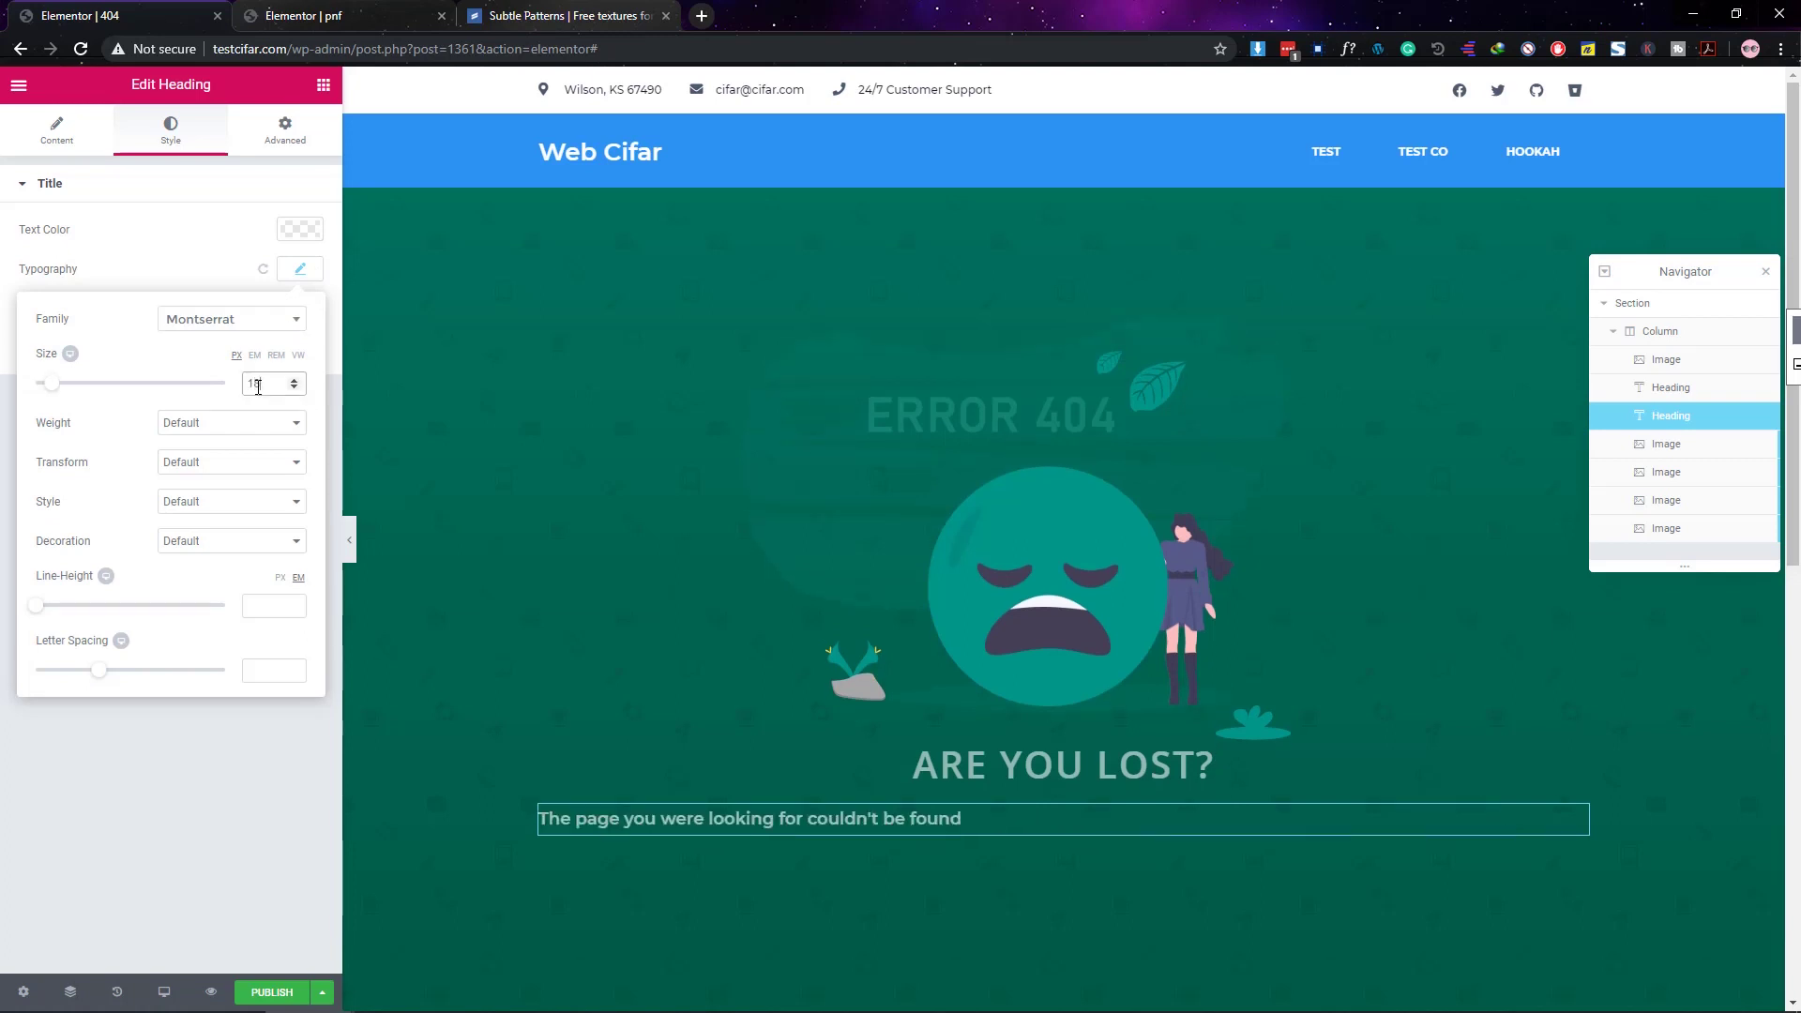
pyautogui.press('Down')
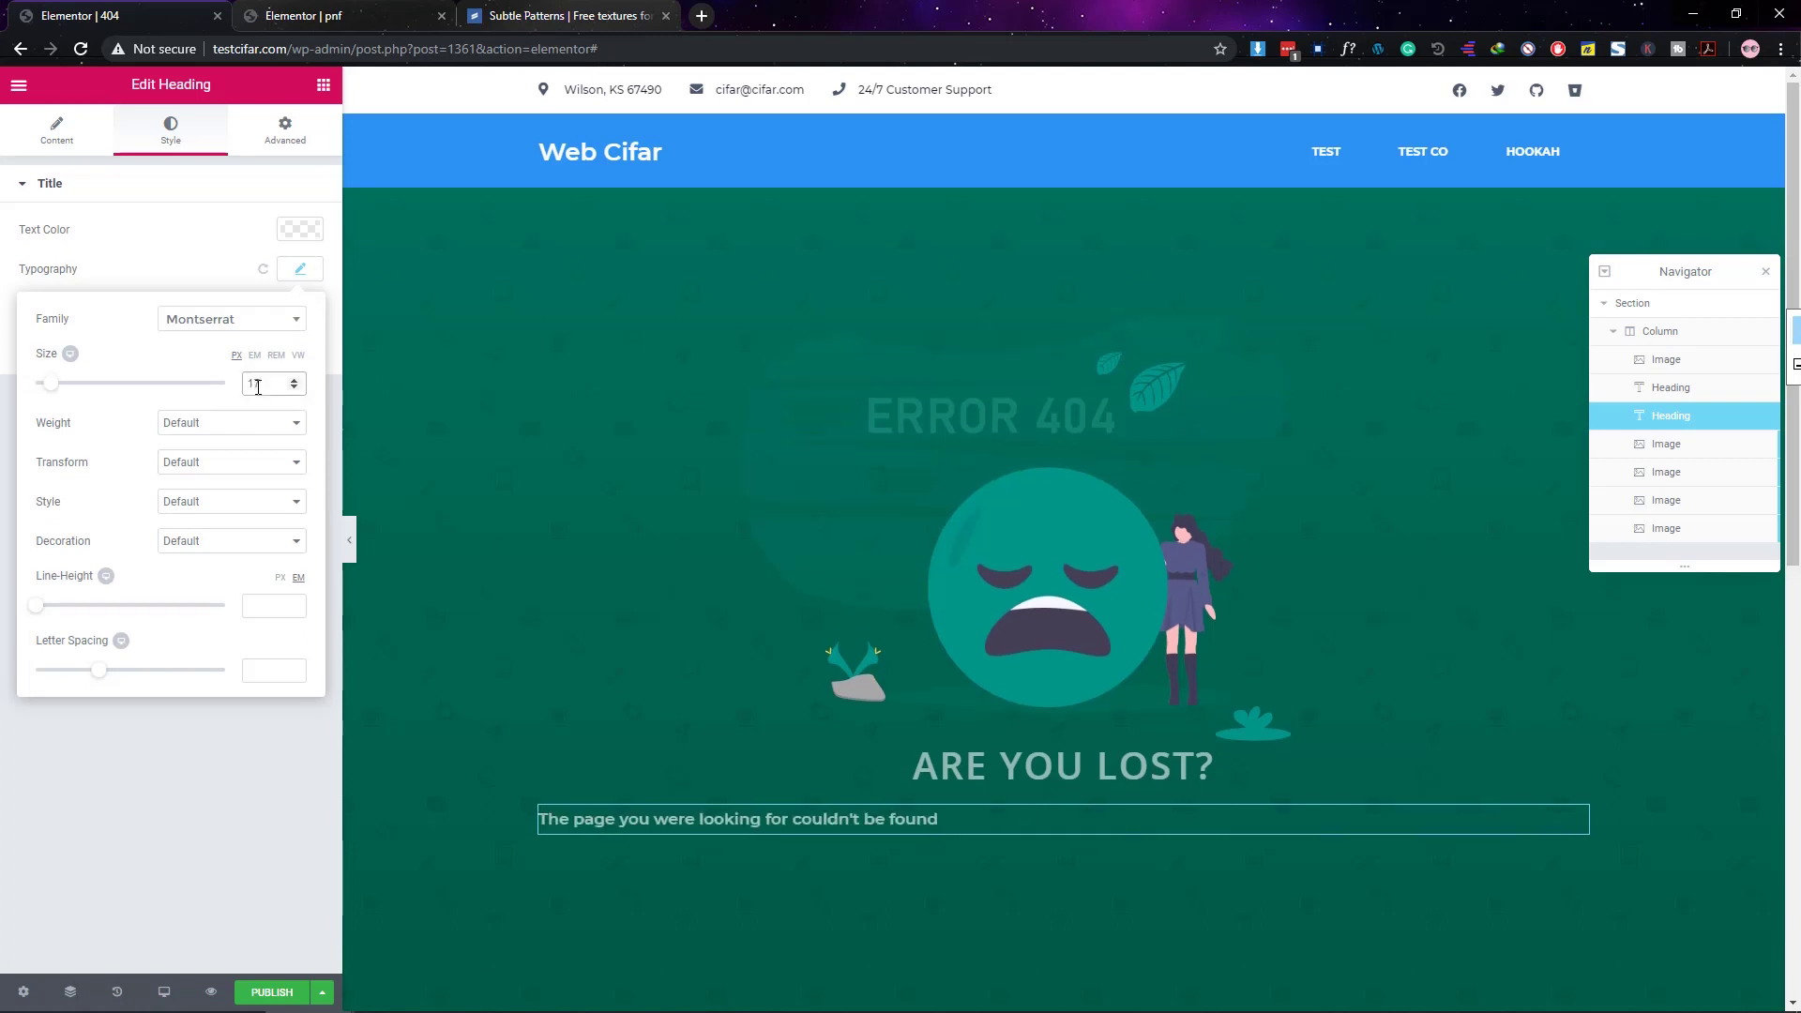
pyautogui.click(230, 422)
pyautogui.click(228, 512)
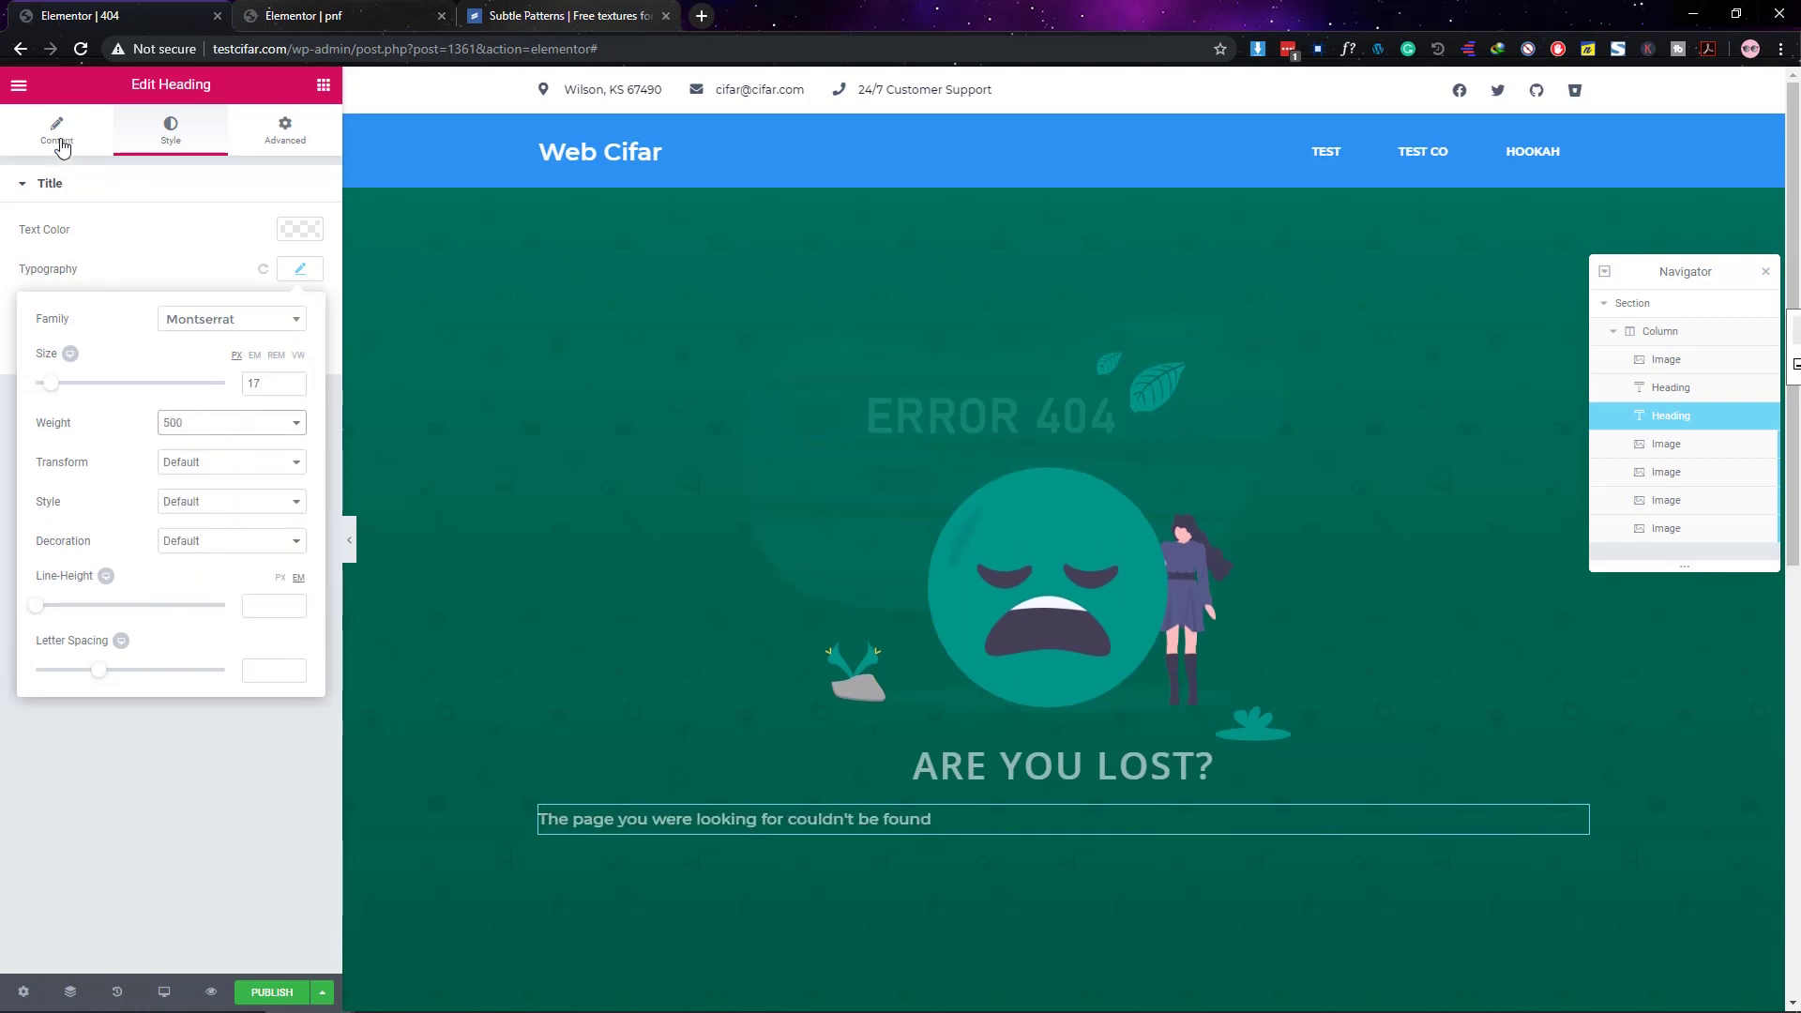
# Step: Center the page-not-found message heading and set its letter spacing to 2
pyautogui.click(60, 140)
pyautogui.click(219, 492)
pyautogui.click(171, 131)
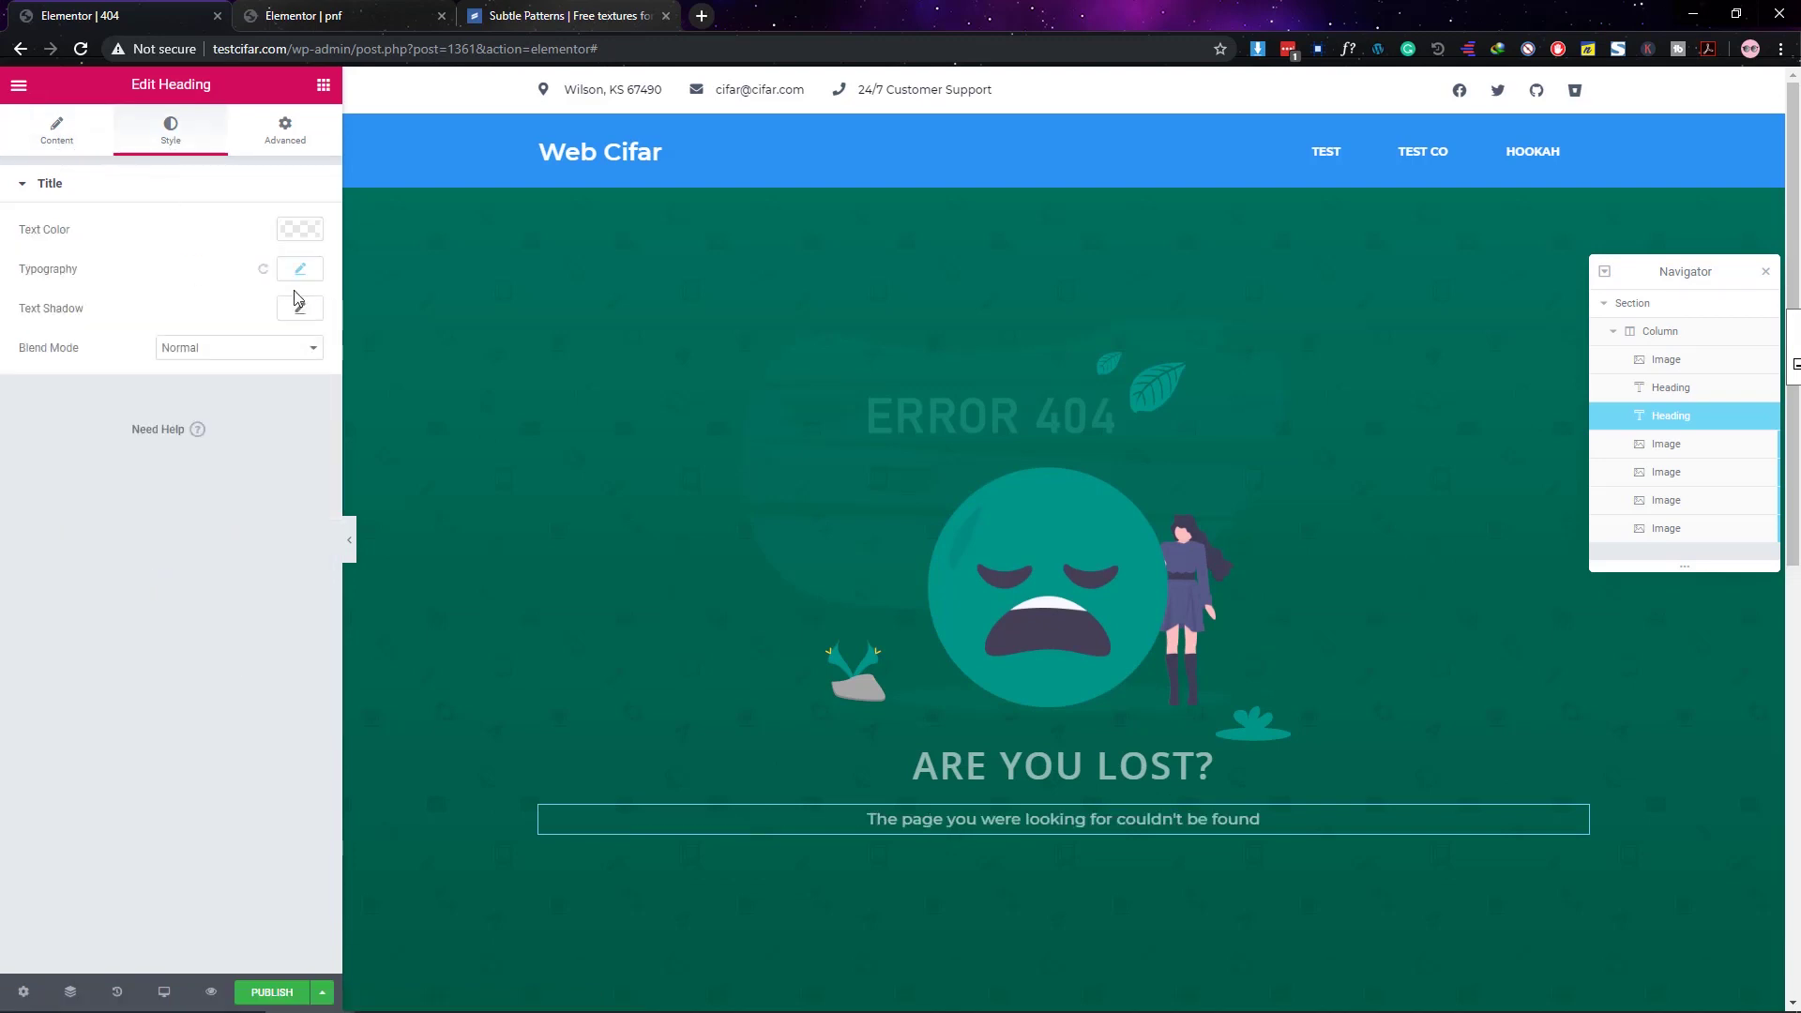
pyautogui.click(298, 272)
pyautogui.click(267, 669)
pyautogui.write('2')
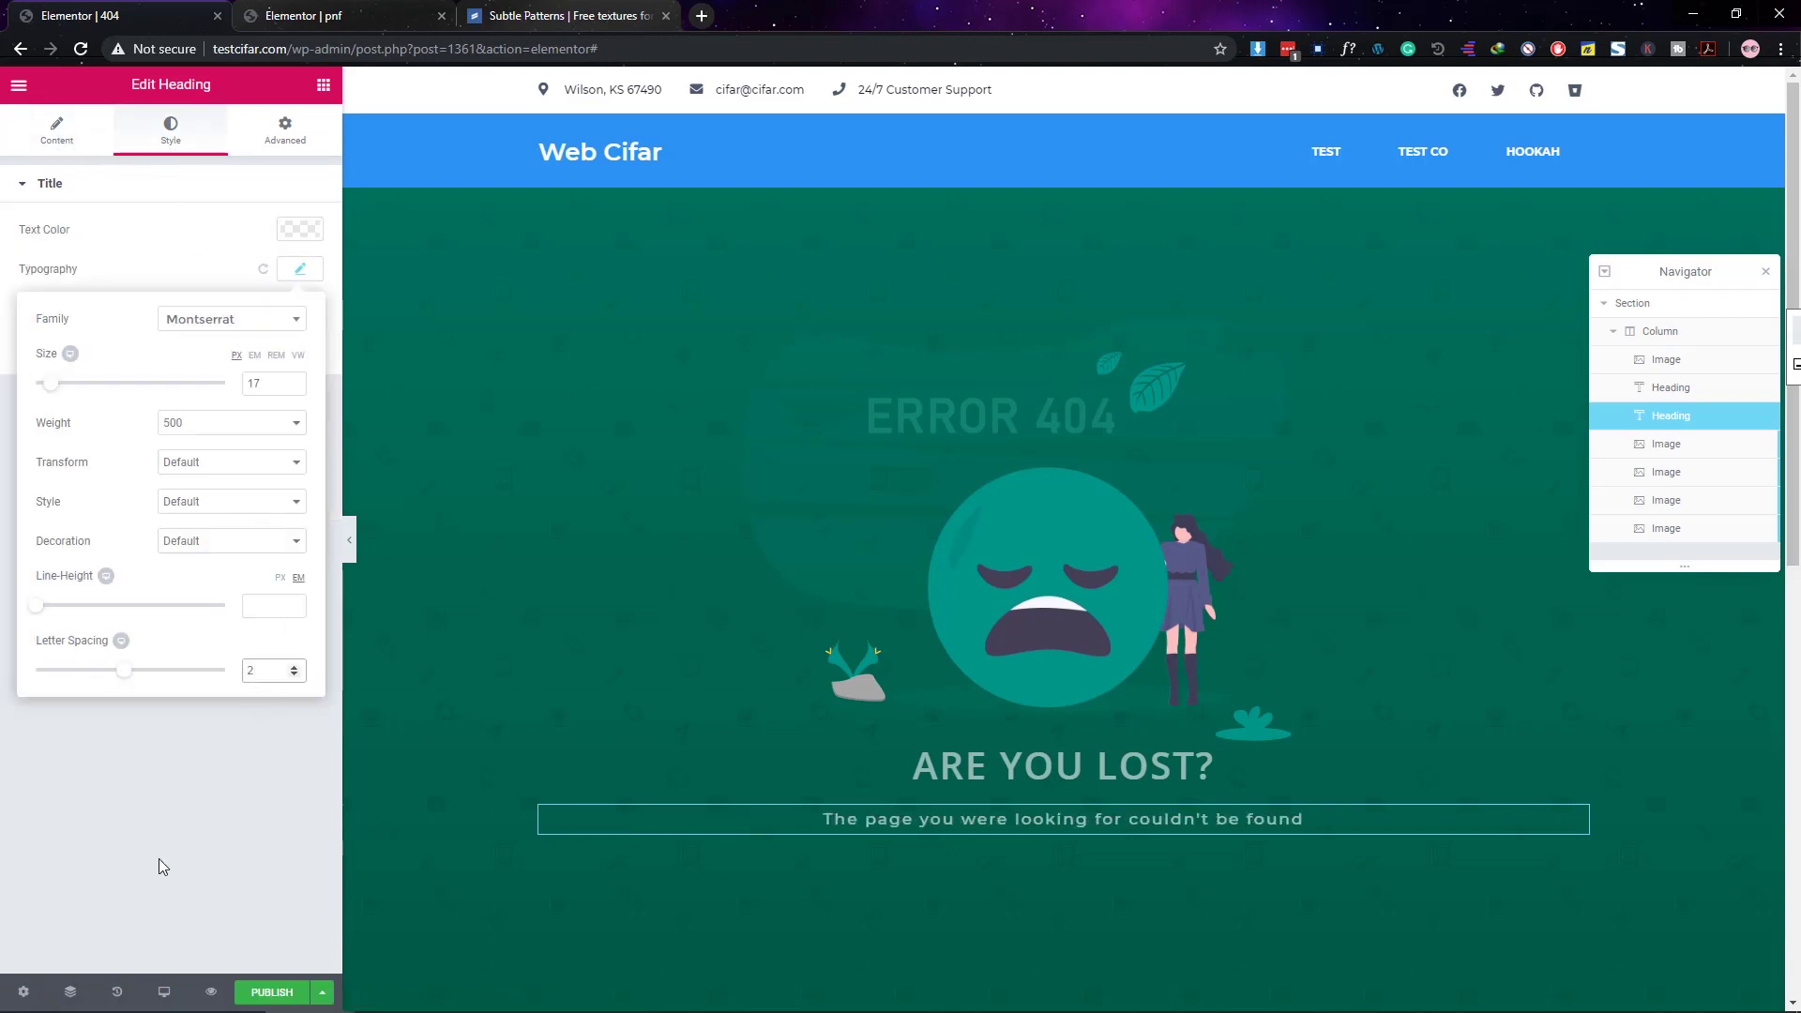
# Step: Reduce the page-not-found message heading's font size to 16 px and set its top margin to -15 px
pyautogui.press('Down')
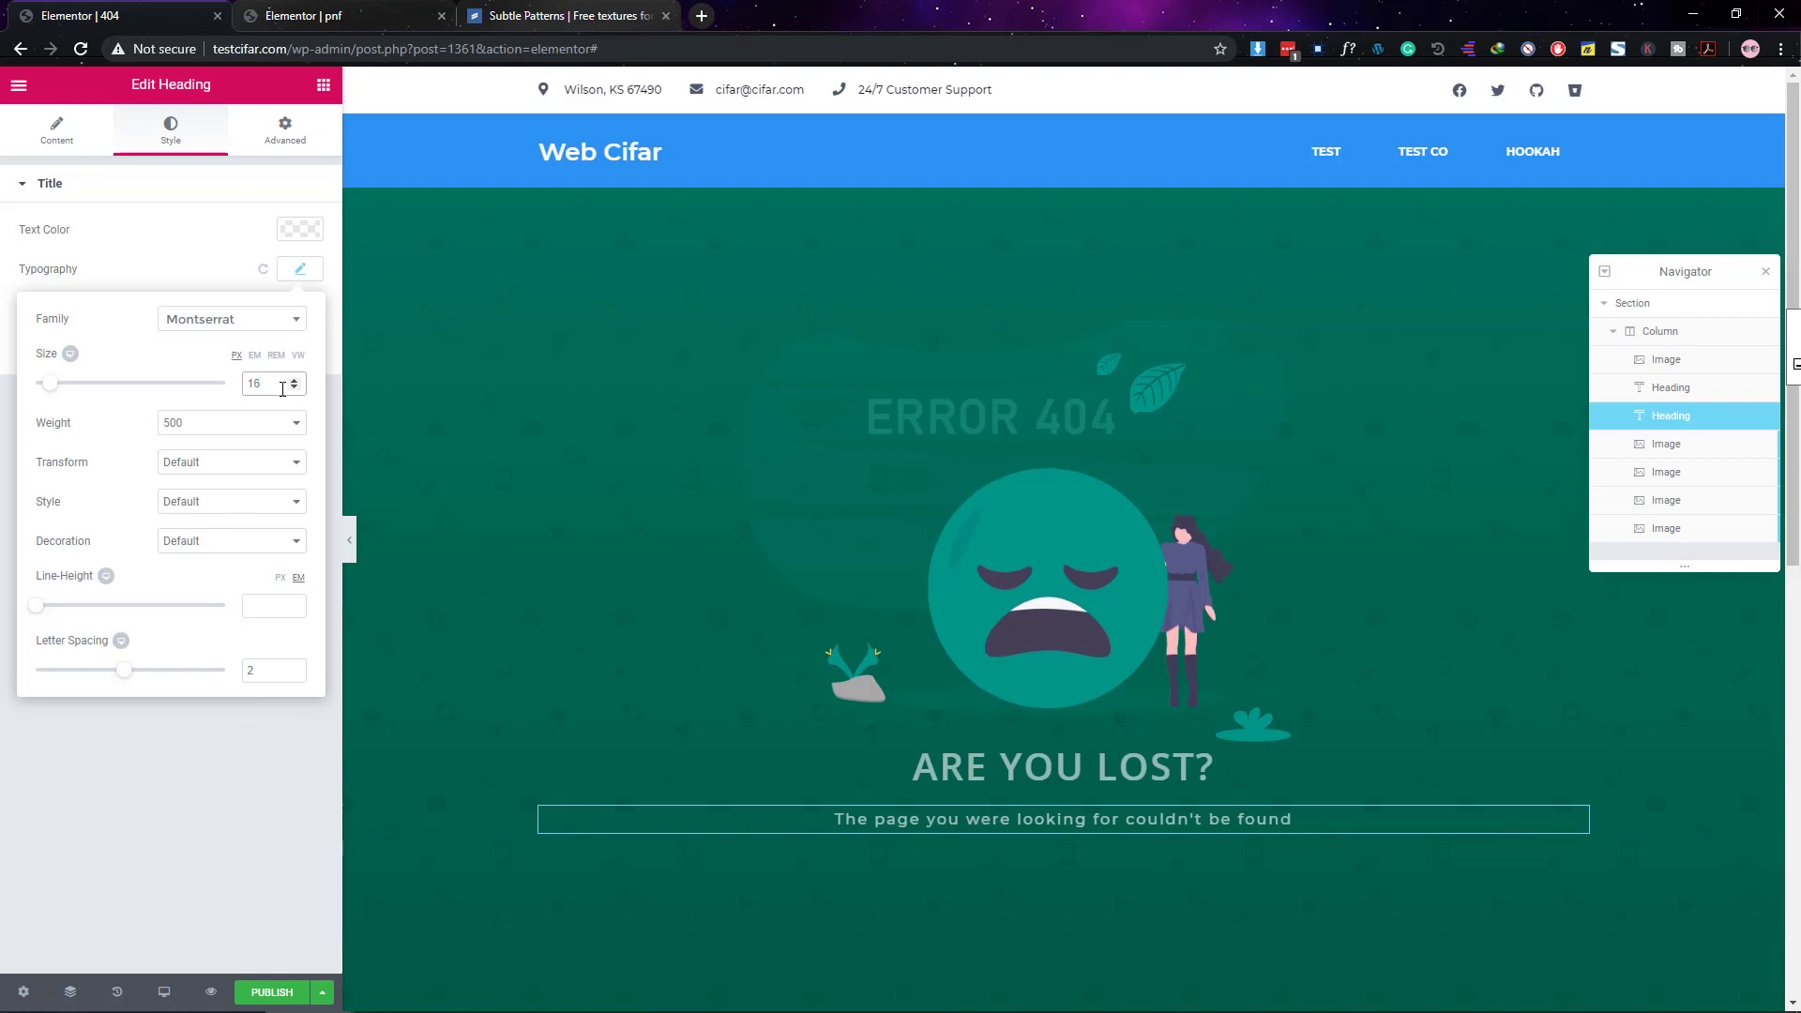
pyautogui.click(290, 833)
pyautogui.click(284, 132)
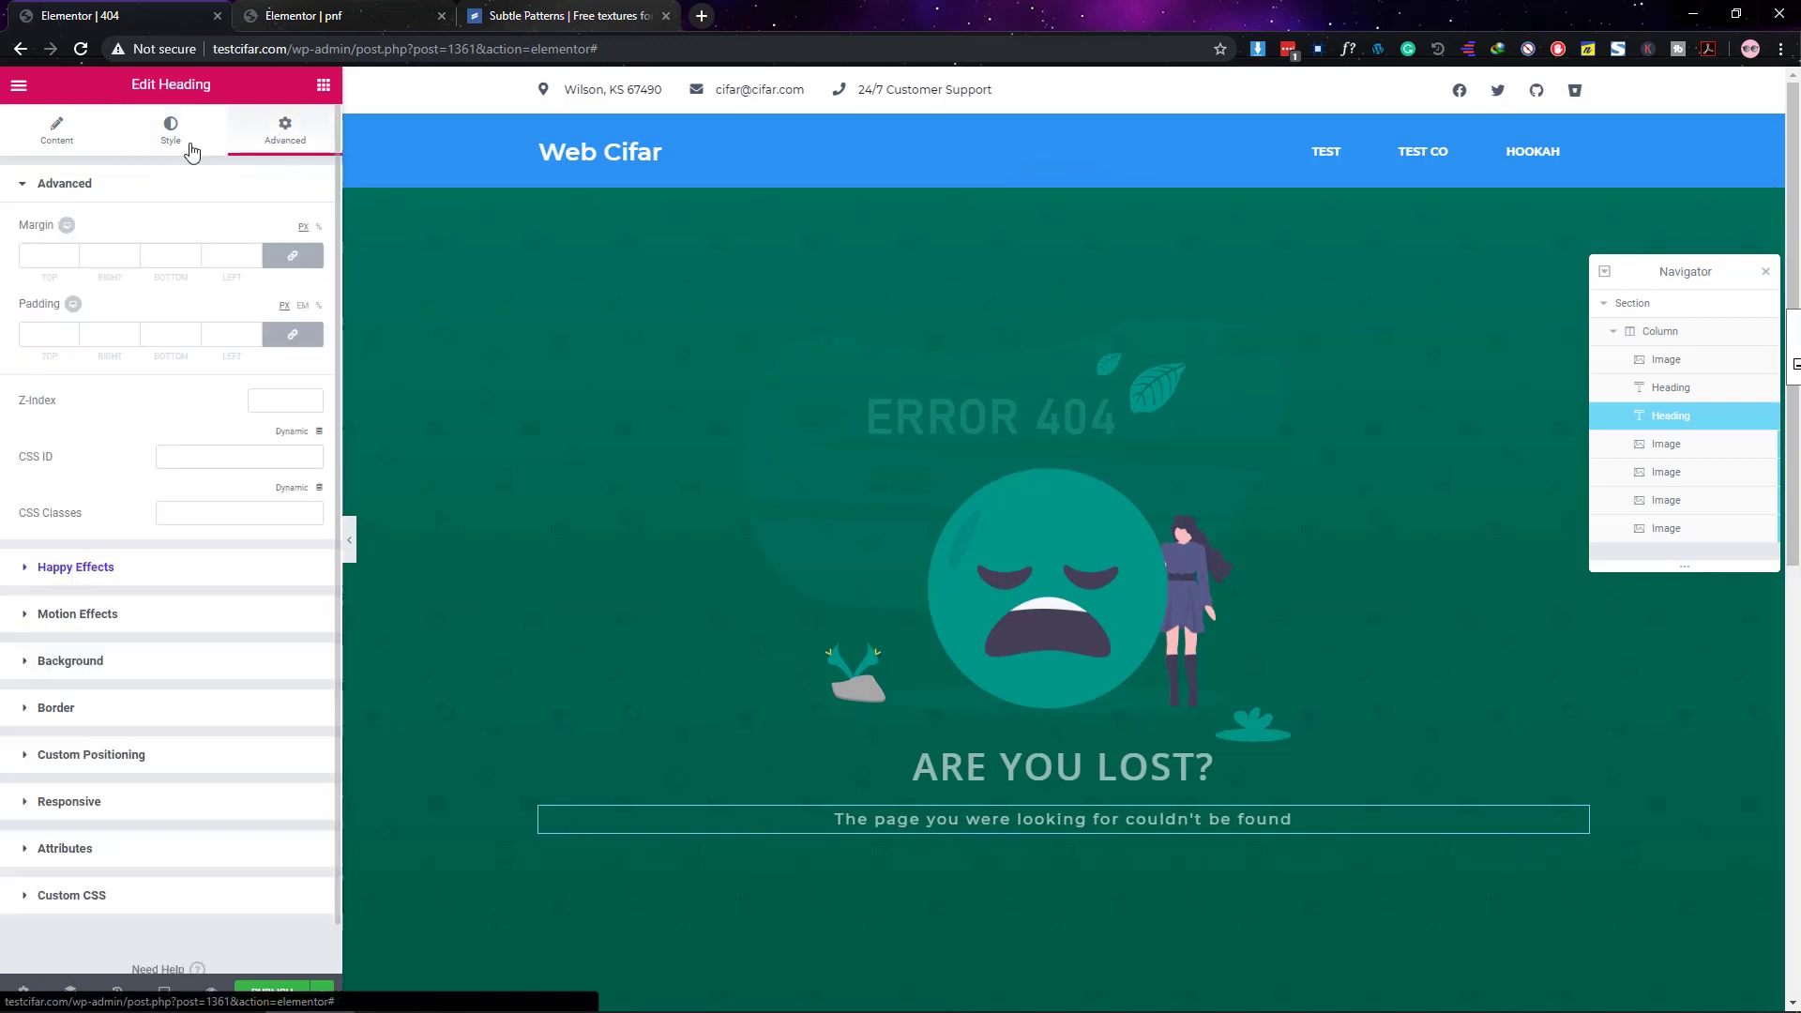
pyautogui.click(37, 257)
pyautogui.write('10')
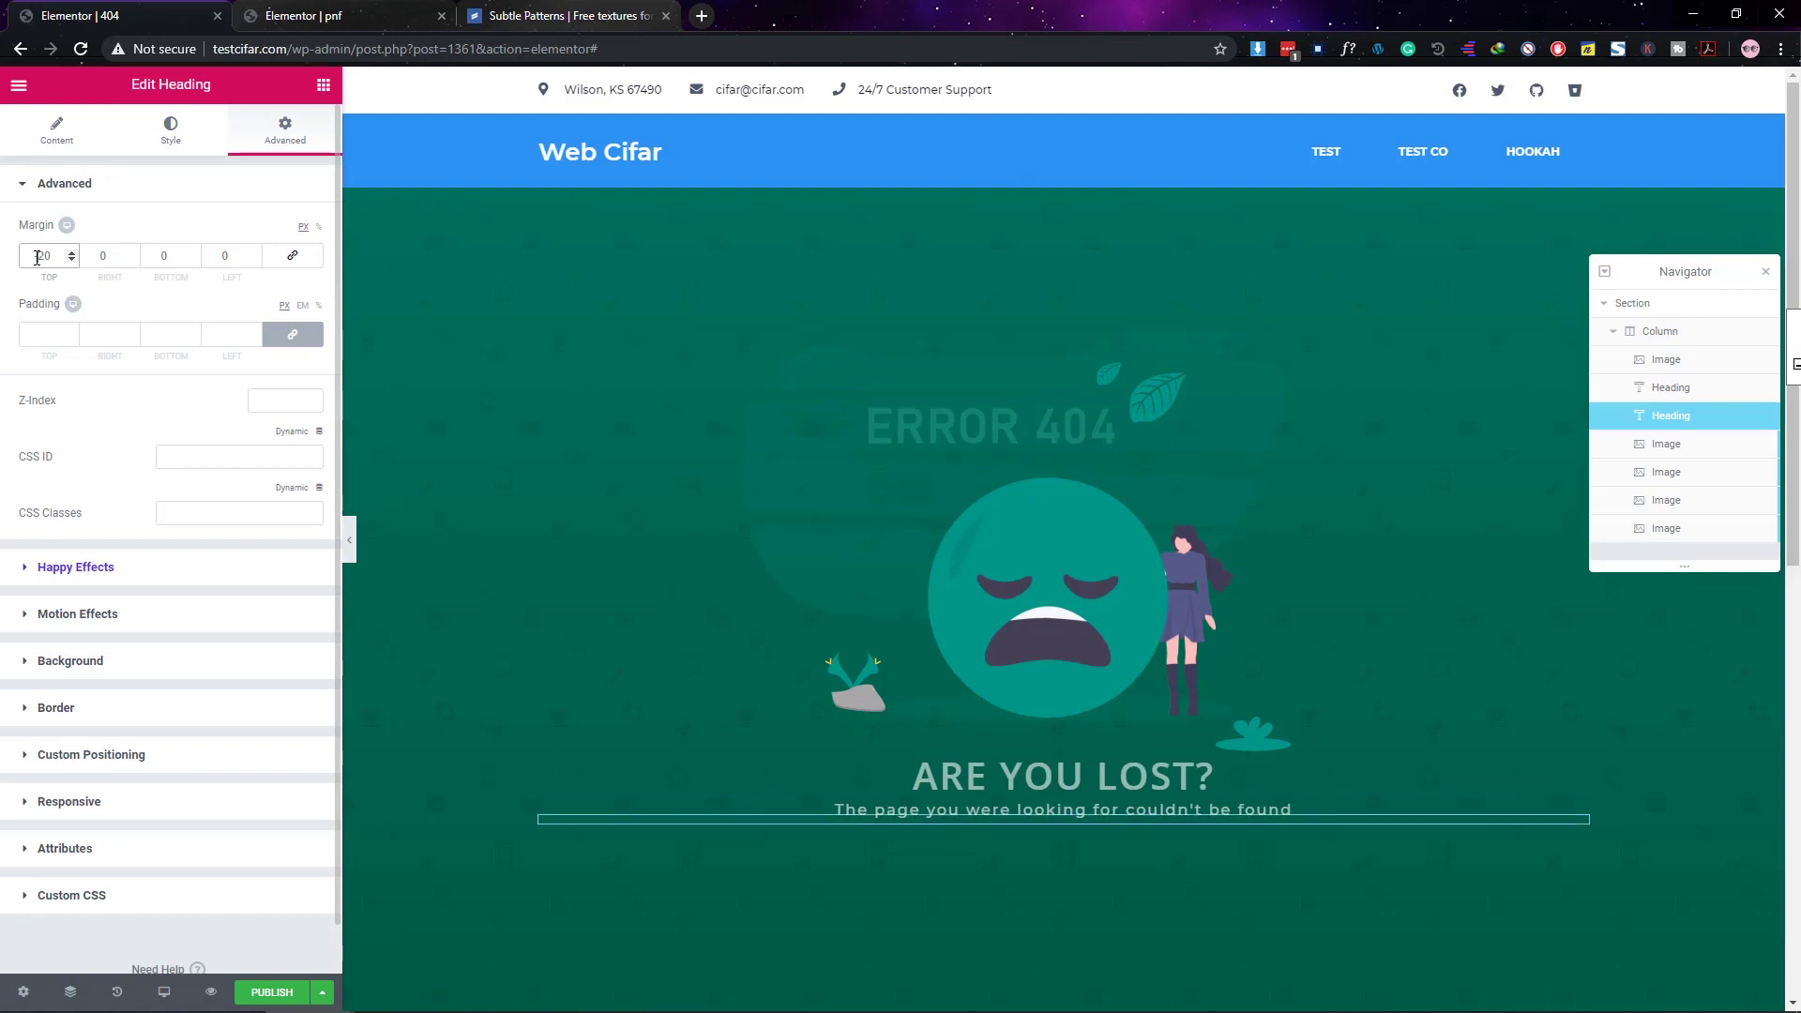
pyautogui.press('Down')
pyautogui.press('Down')
pyautogui.press('Down')
pyautogui.press('Down')
pyautogui.press('Down')
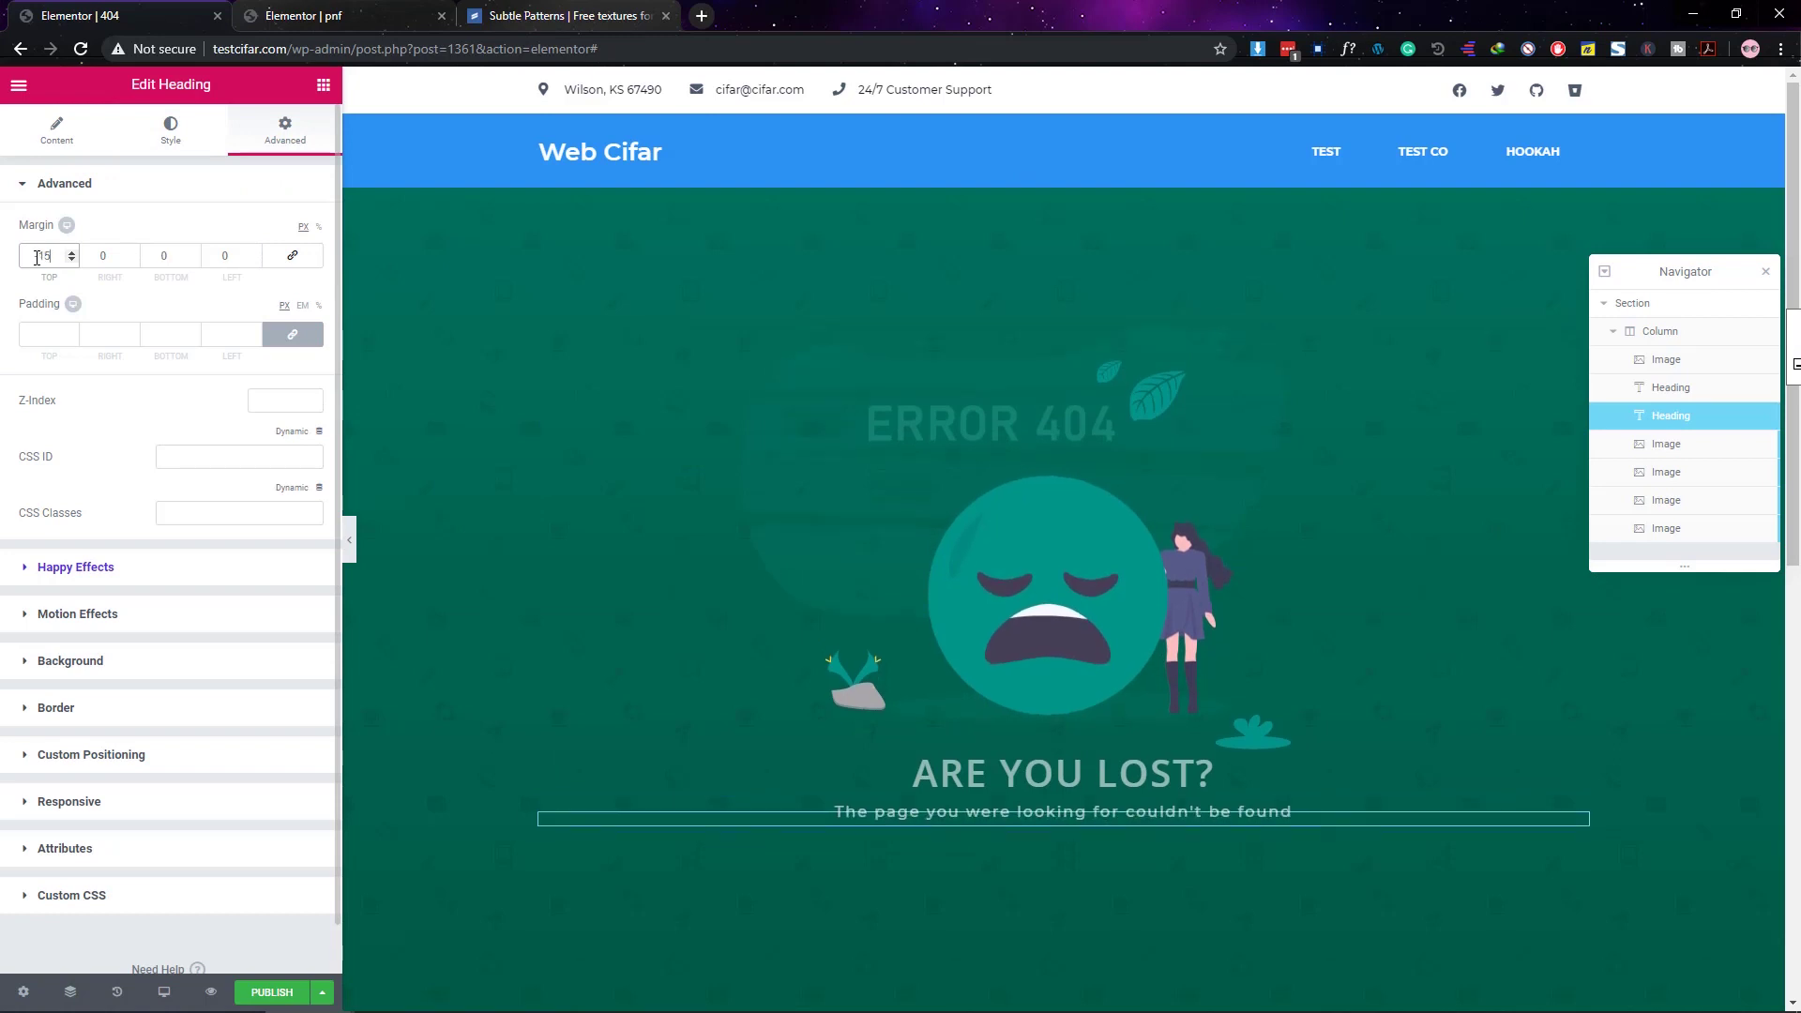
# Step: Add a centered Button widget below the page-not-found message with the text "Back to Home"
pyautogui.click(324, 85)
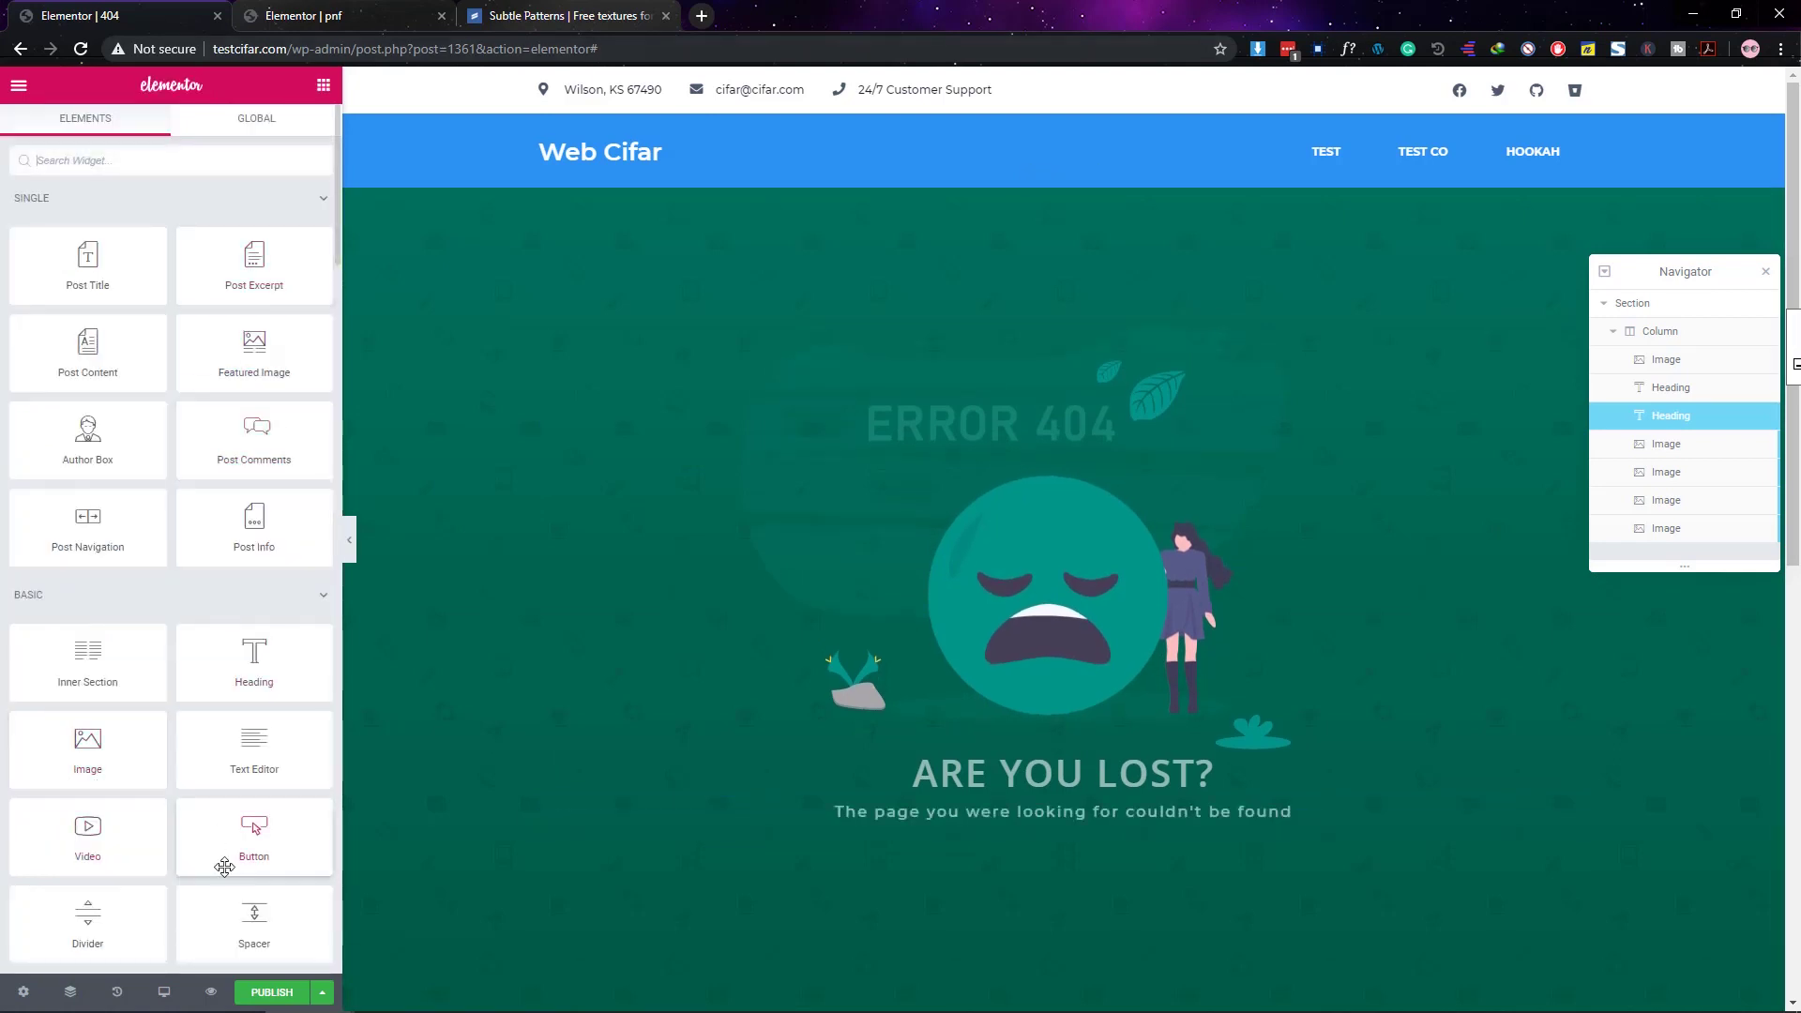
pyautogui.moveTo(226, 866); pyautogui.dragTo(1021, 832)
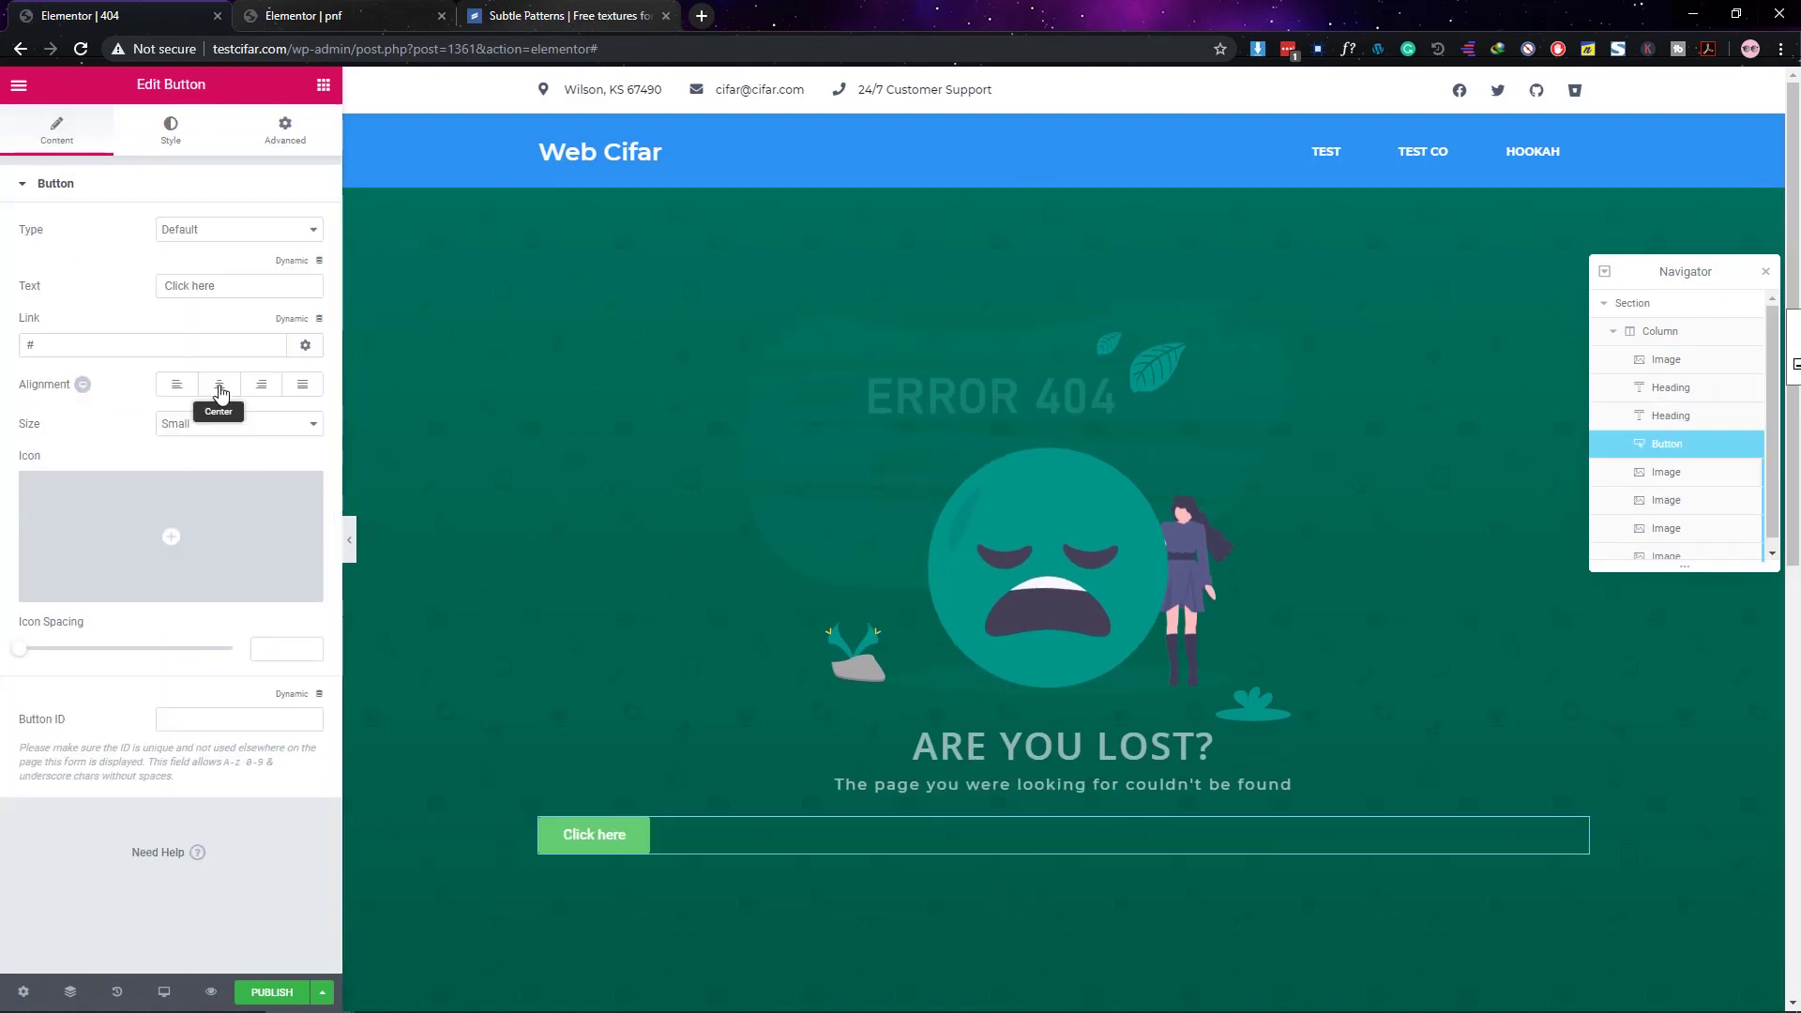
pyautogui.click(221, 389)
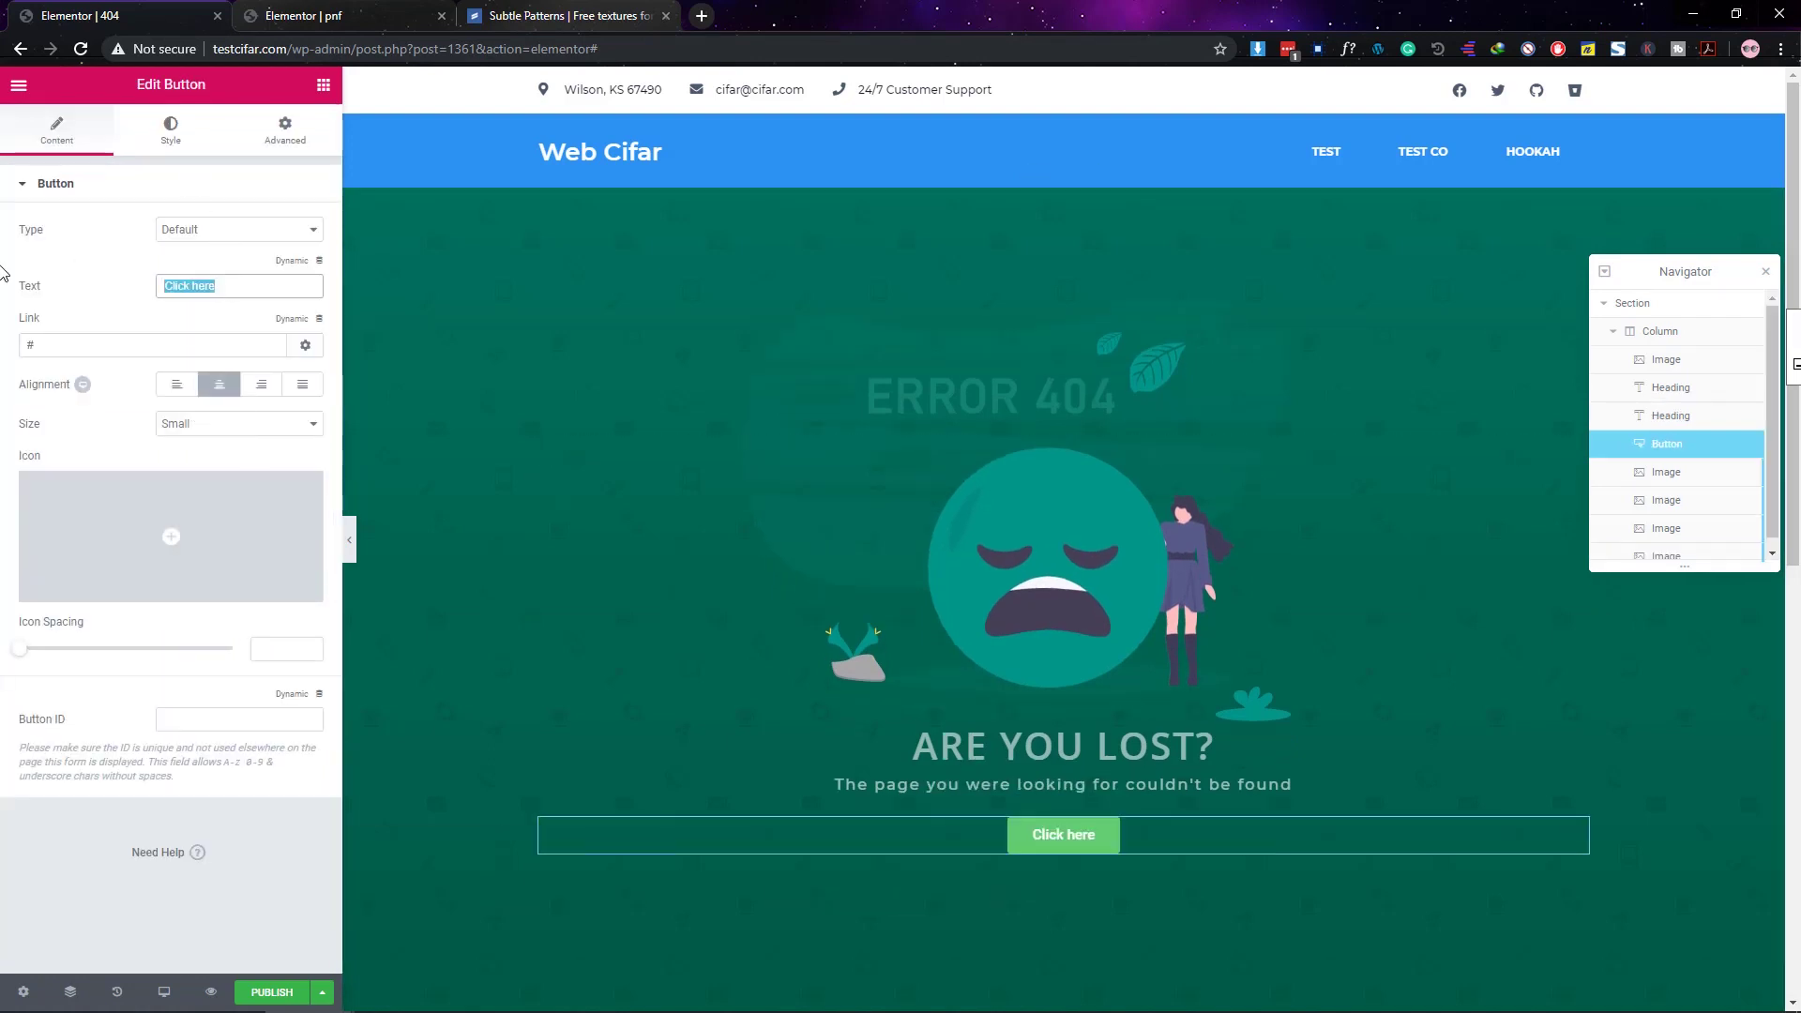
pyautogui.write('Back to ')
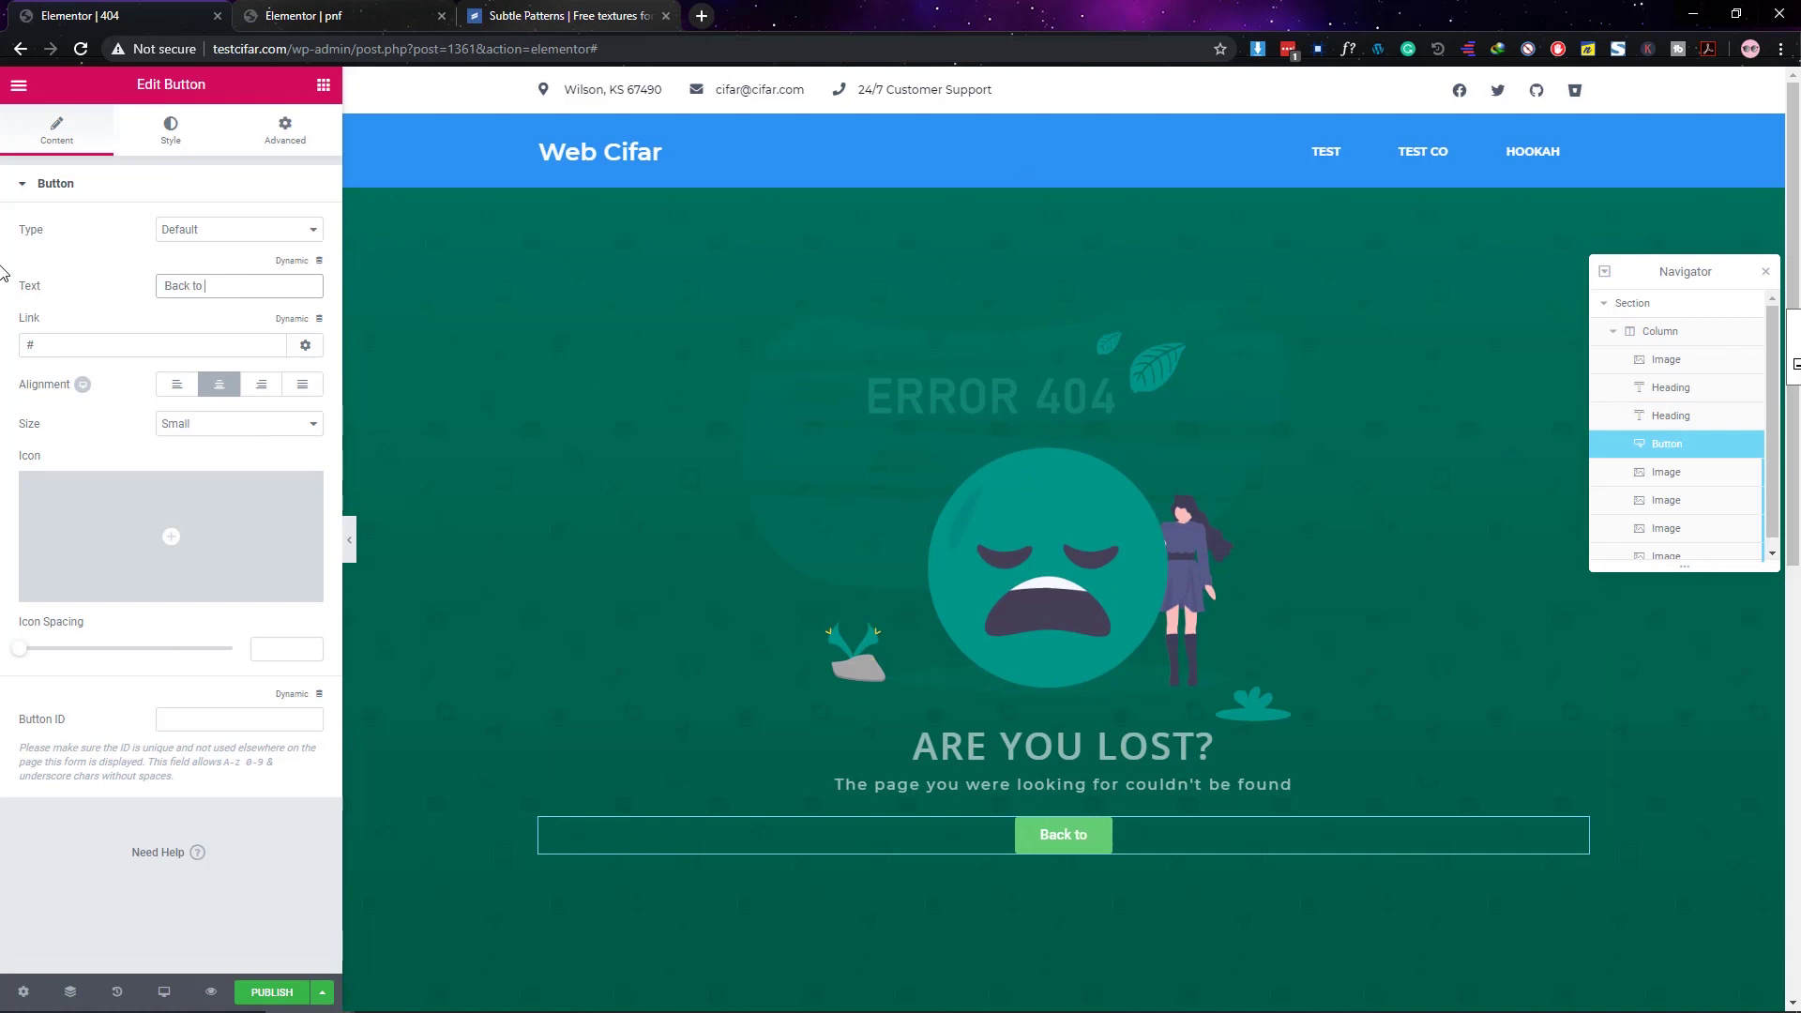
pyautogui.write('Home')
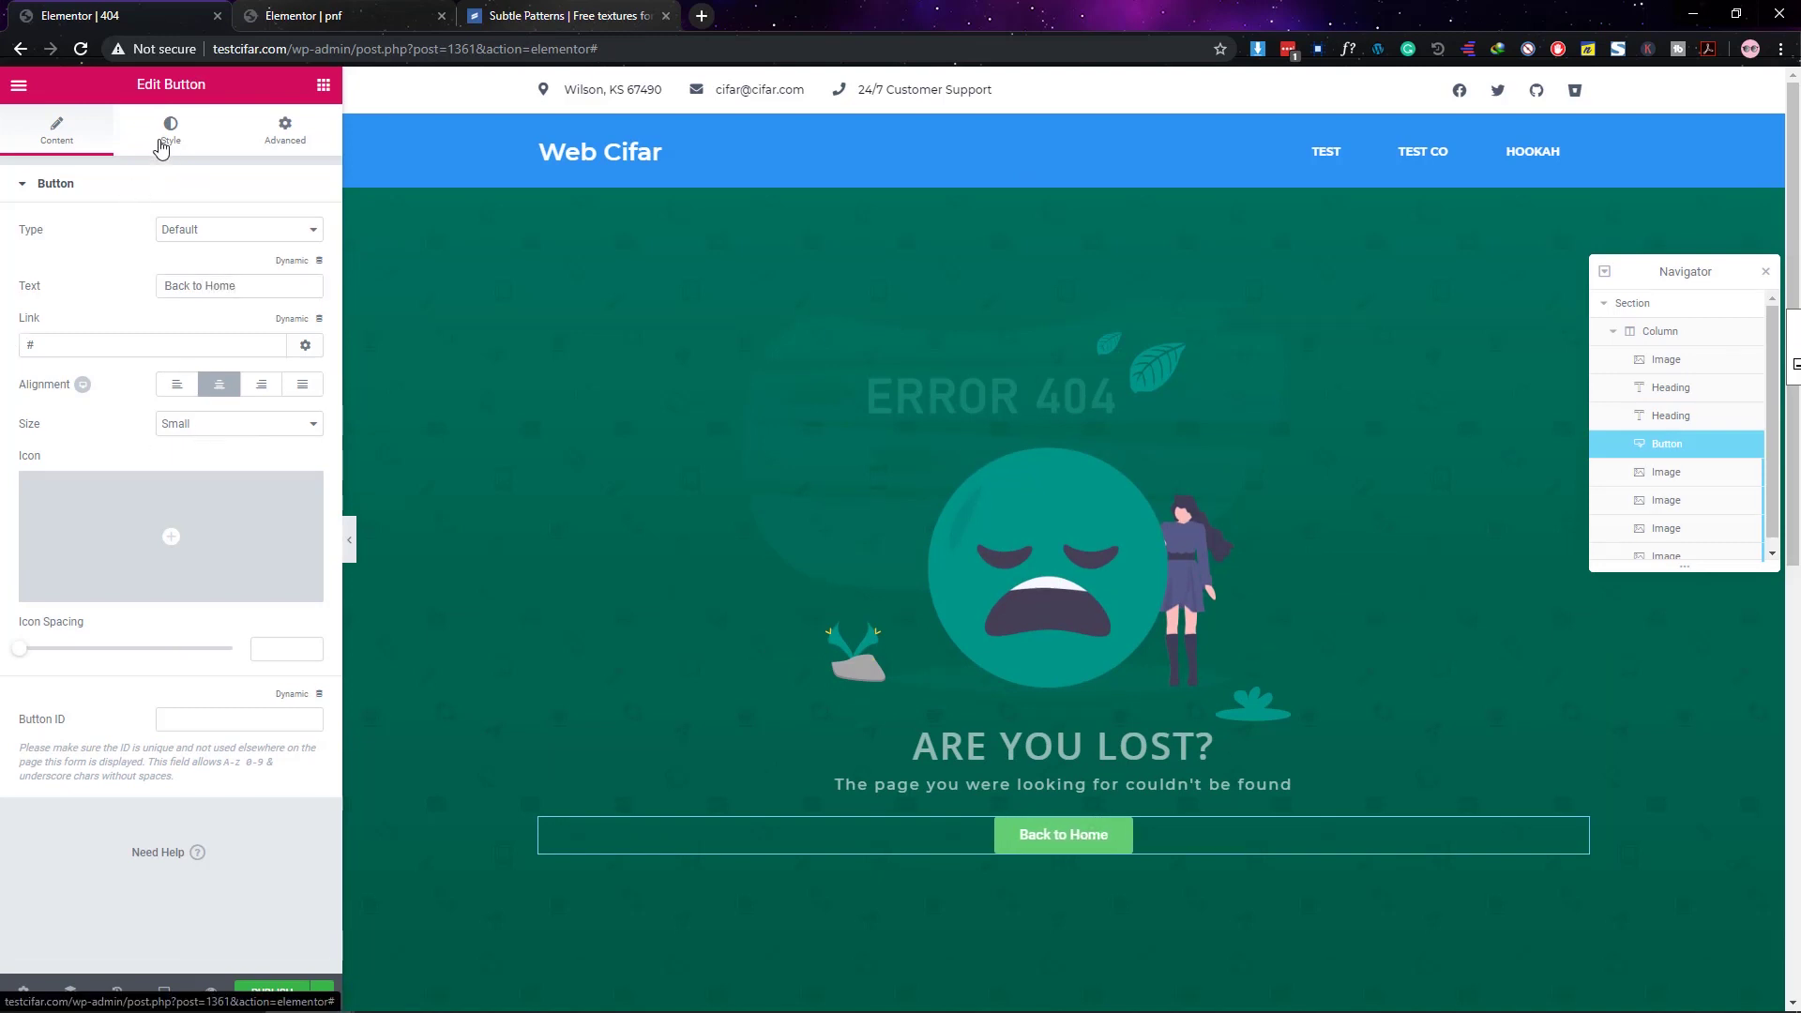
# Step: Set the button's normal text color to white and its background color to teal #009688
pyautogui.click(169, 129)
pyautogui.click(300, 349)
pyautogui.click(254, 571)
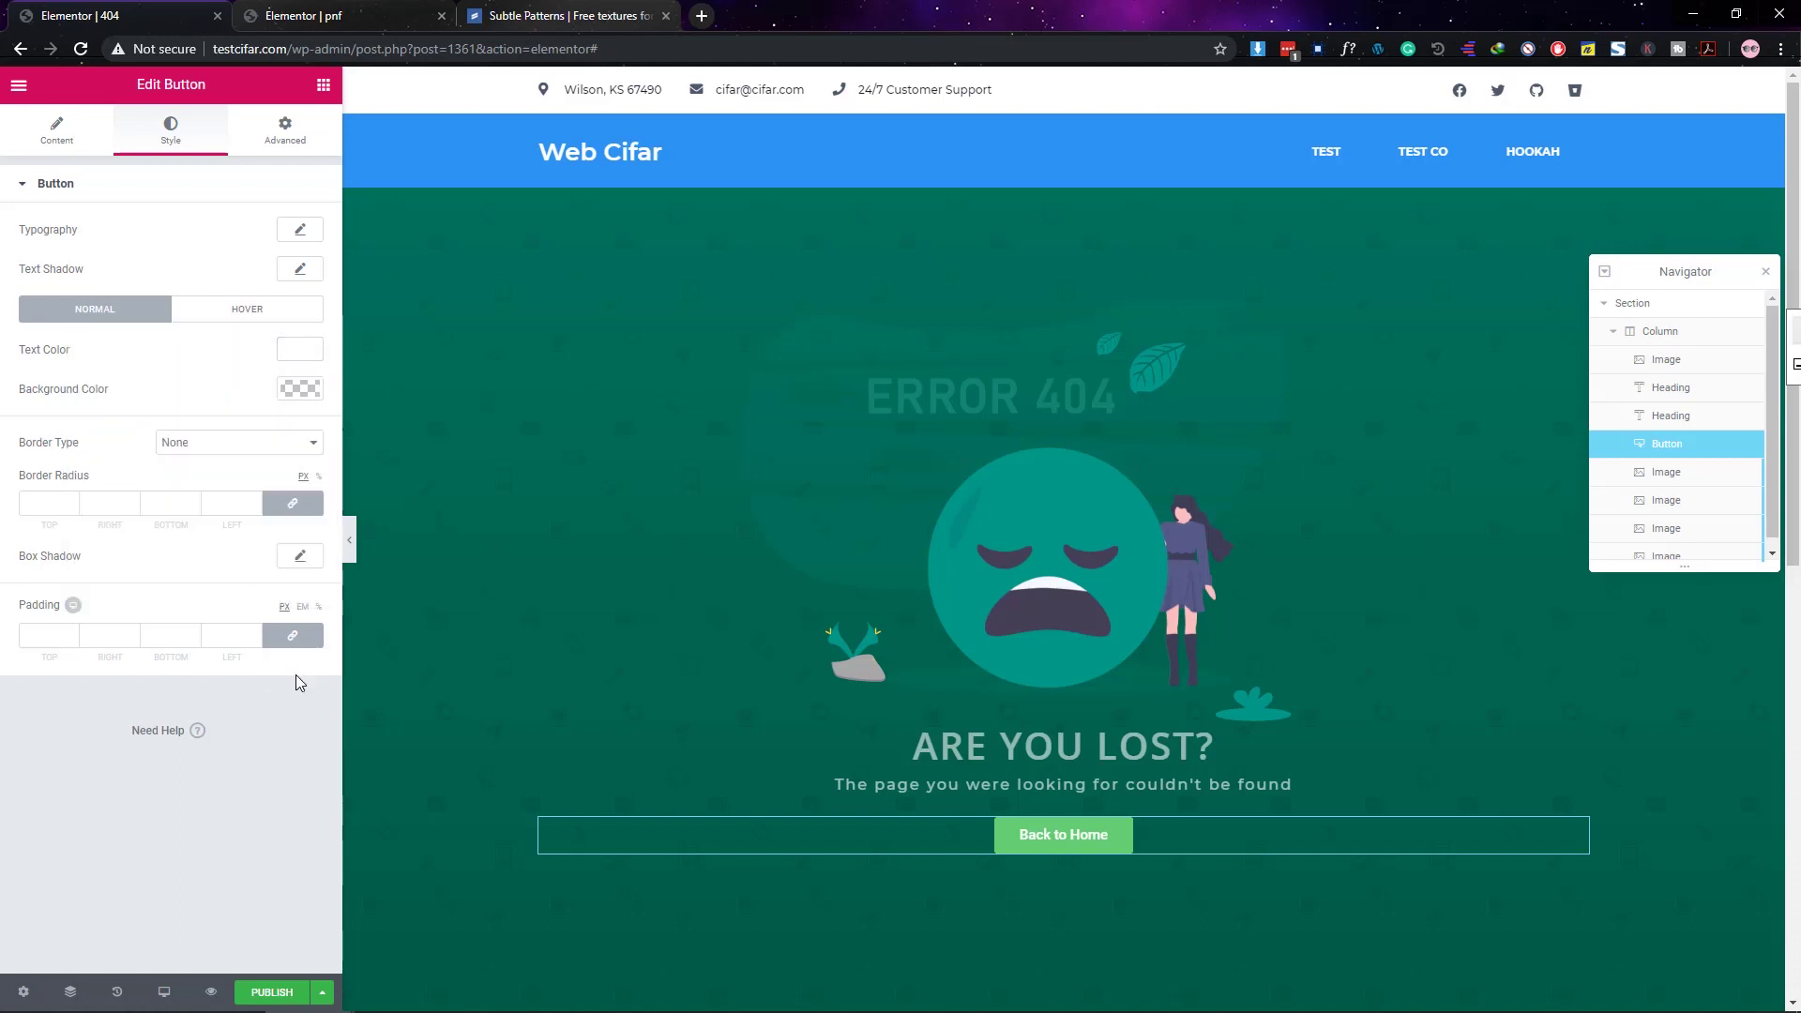
pyautogui.click(300, 388)
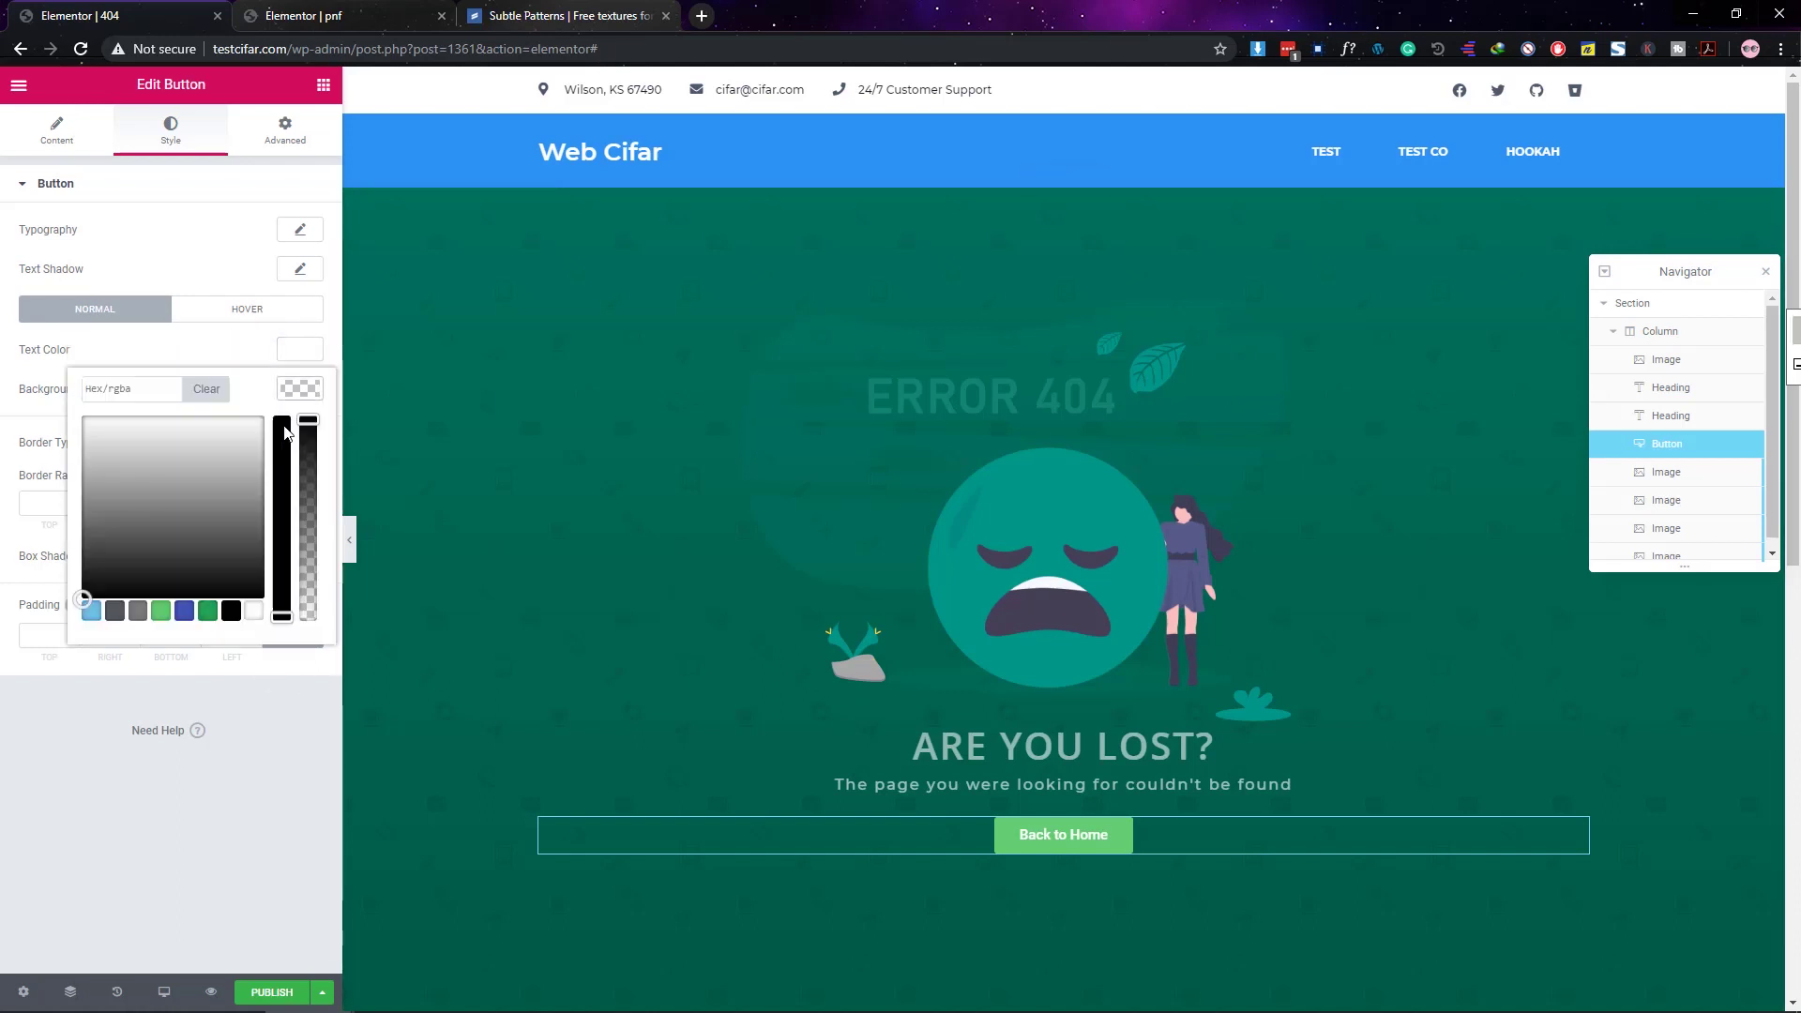
pyautogui.click(260, 761)
pyautogui.click(301, 388)
pyautogui.click(206, 389)
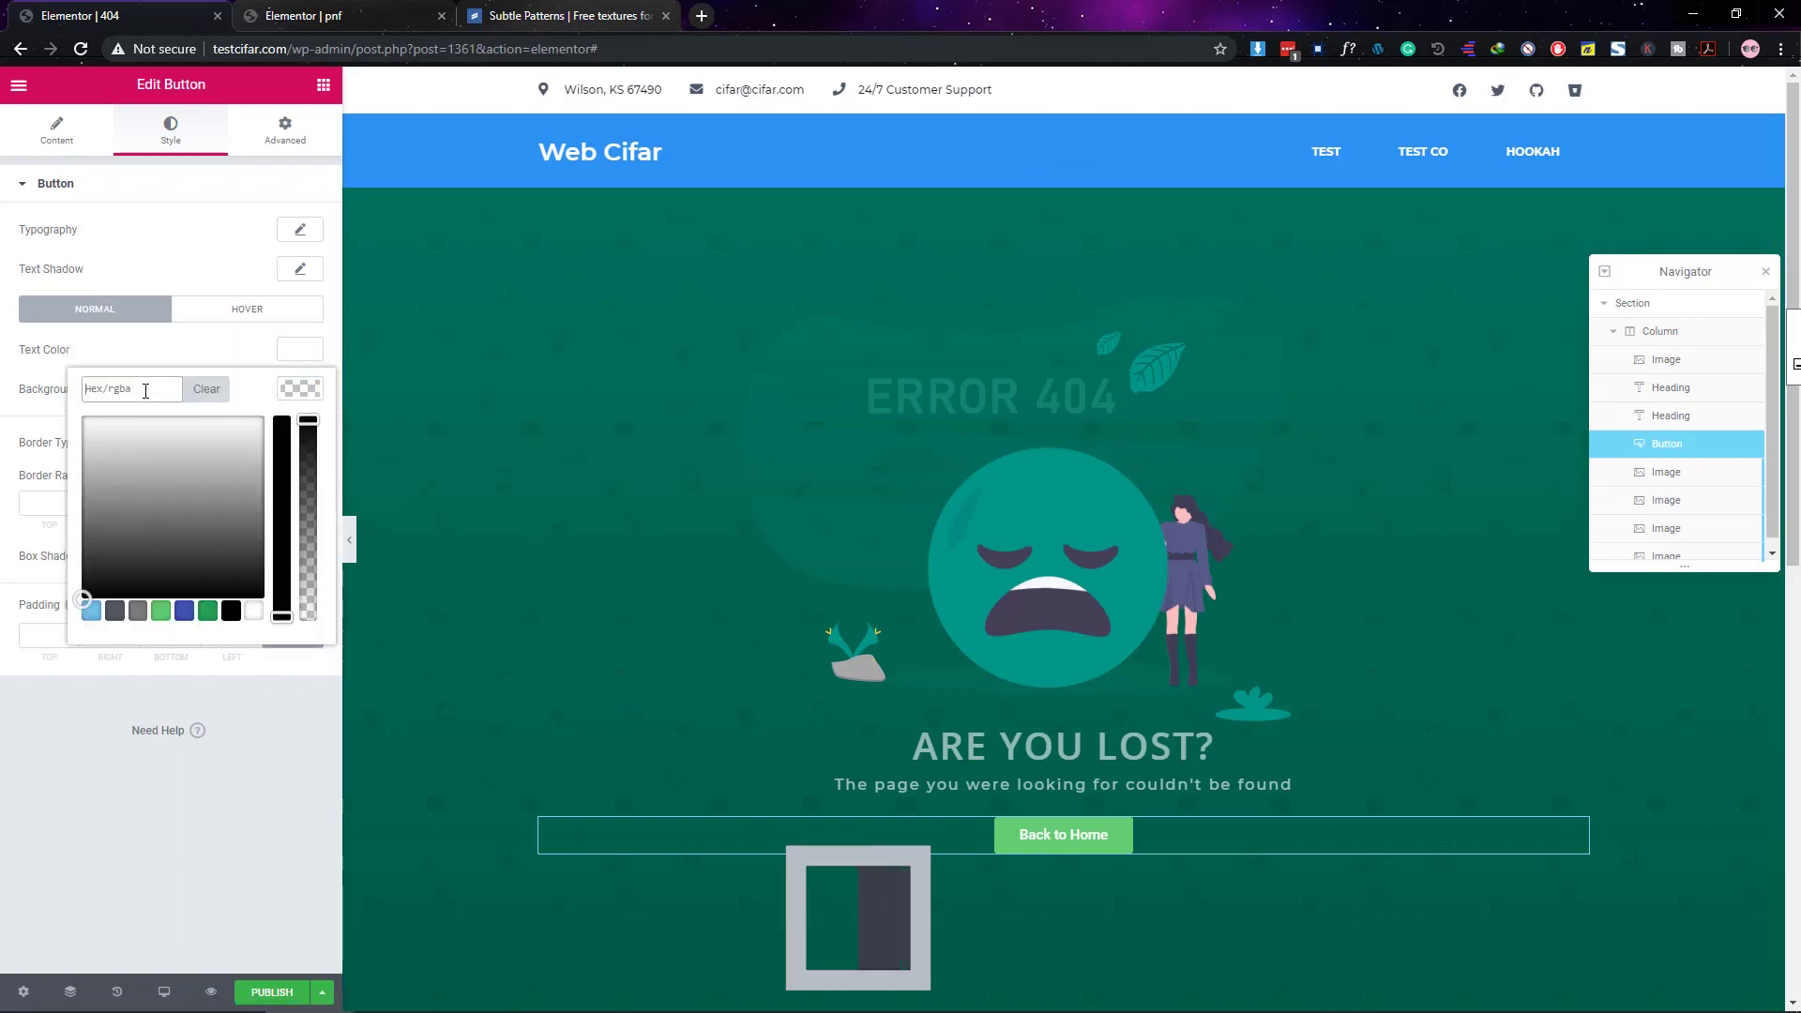
pyautogui.hotkey('ctrl', 'v')
pyautogui.press('Return')
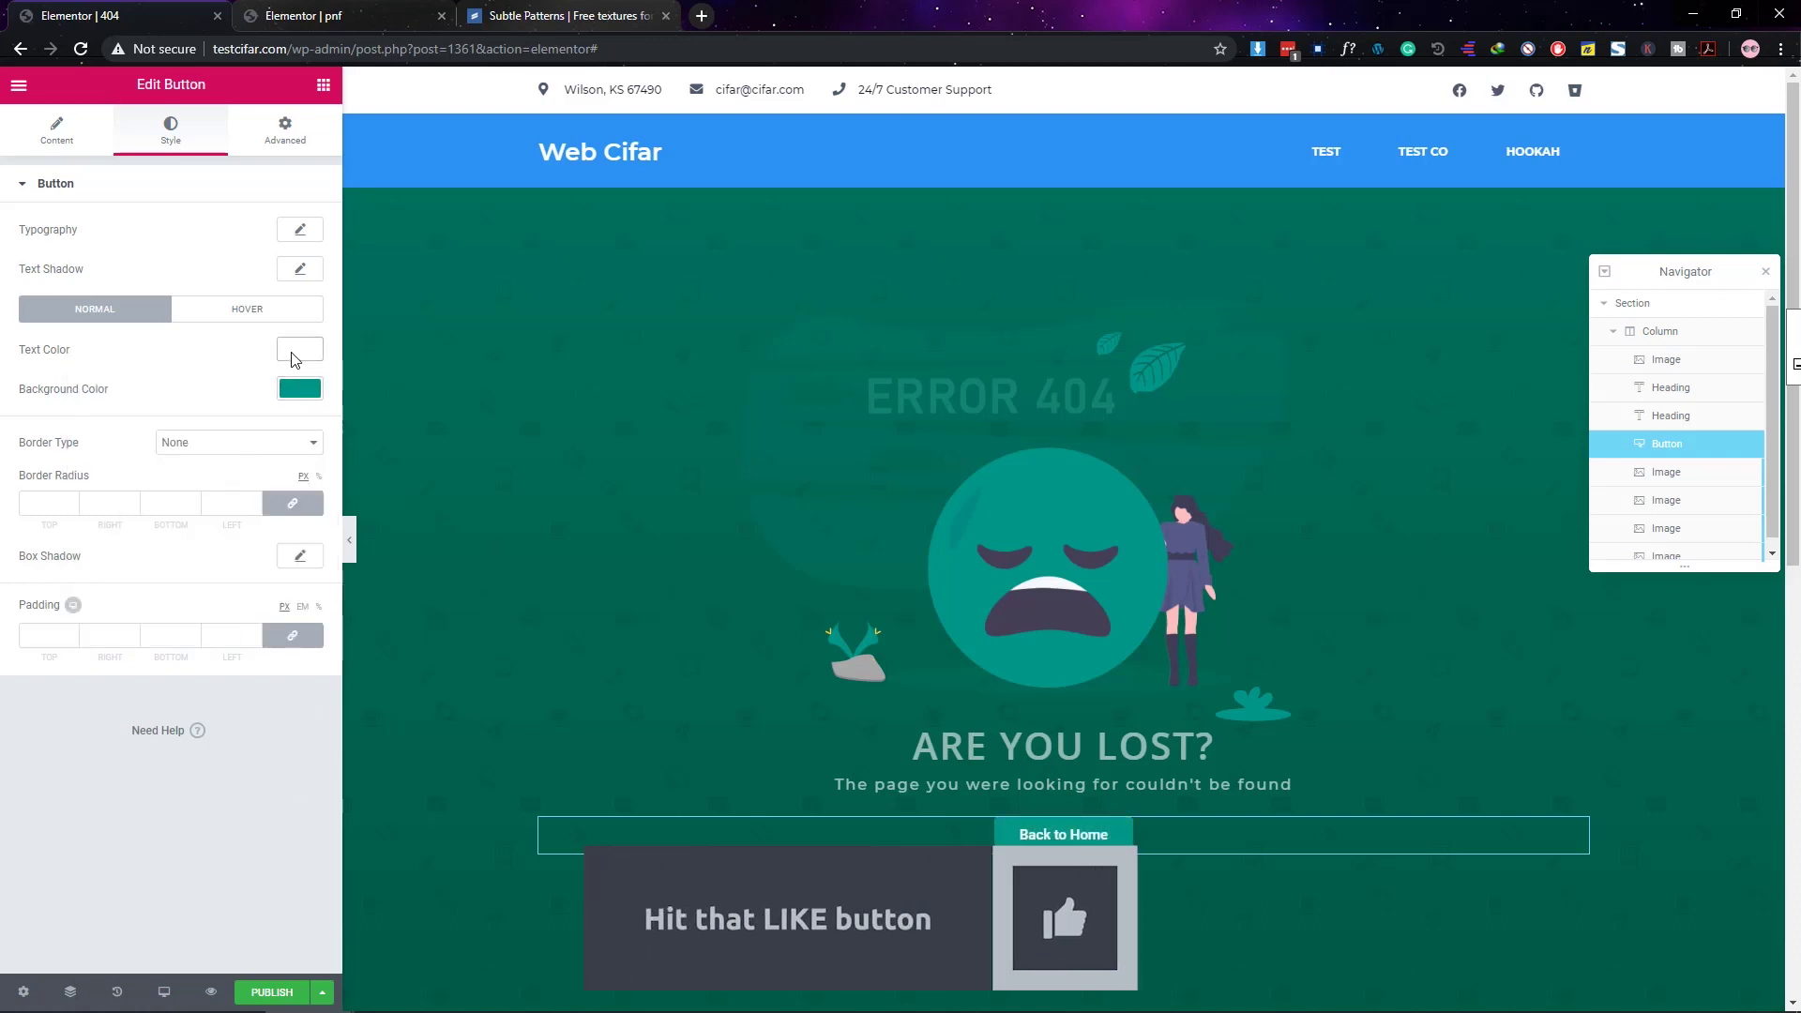
# Step: Set the button's hover text color to #009688
pyautogui.click(244, 309)
pyautogui.click(305, 356)
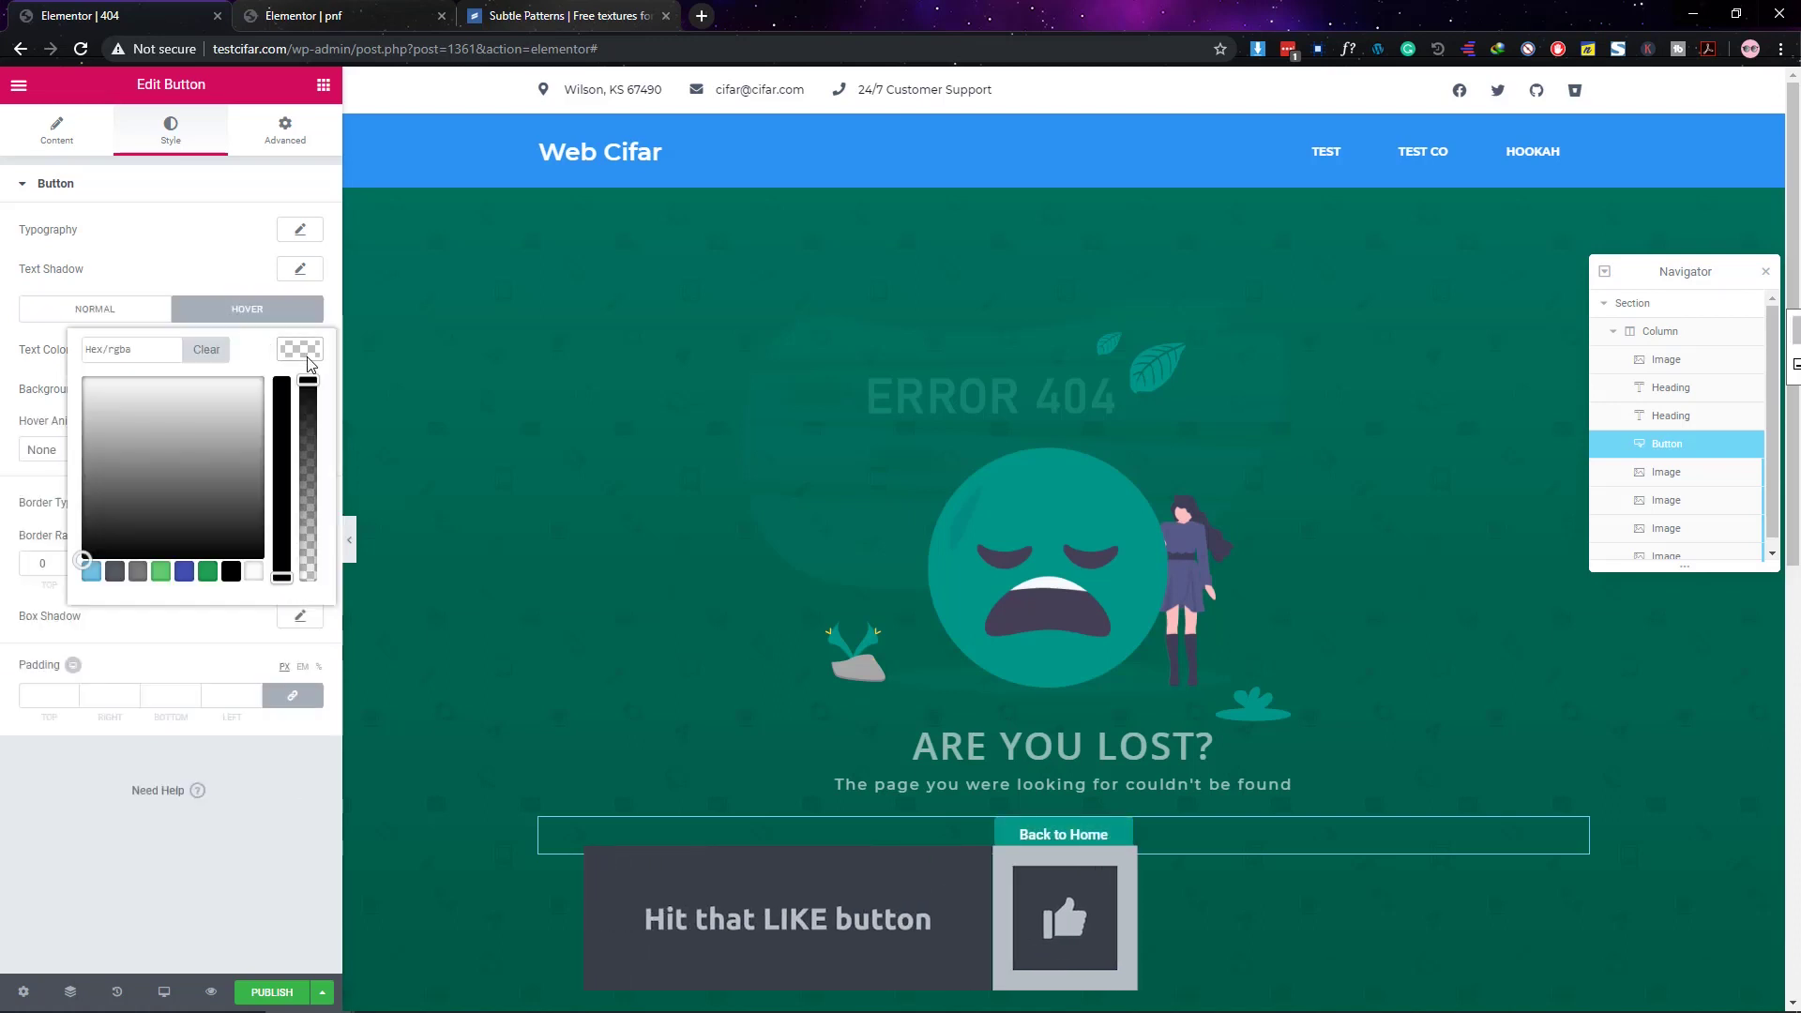
pyautogui.write('#009688')
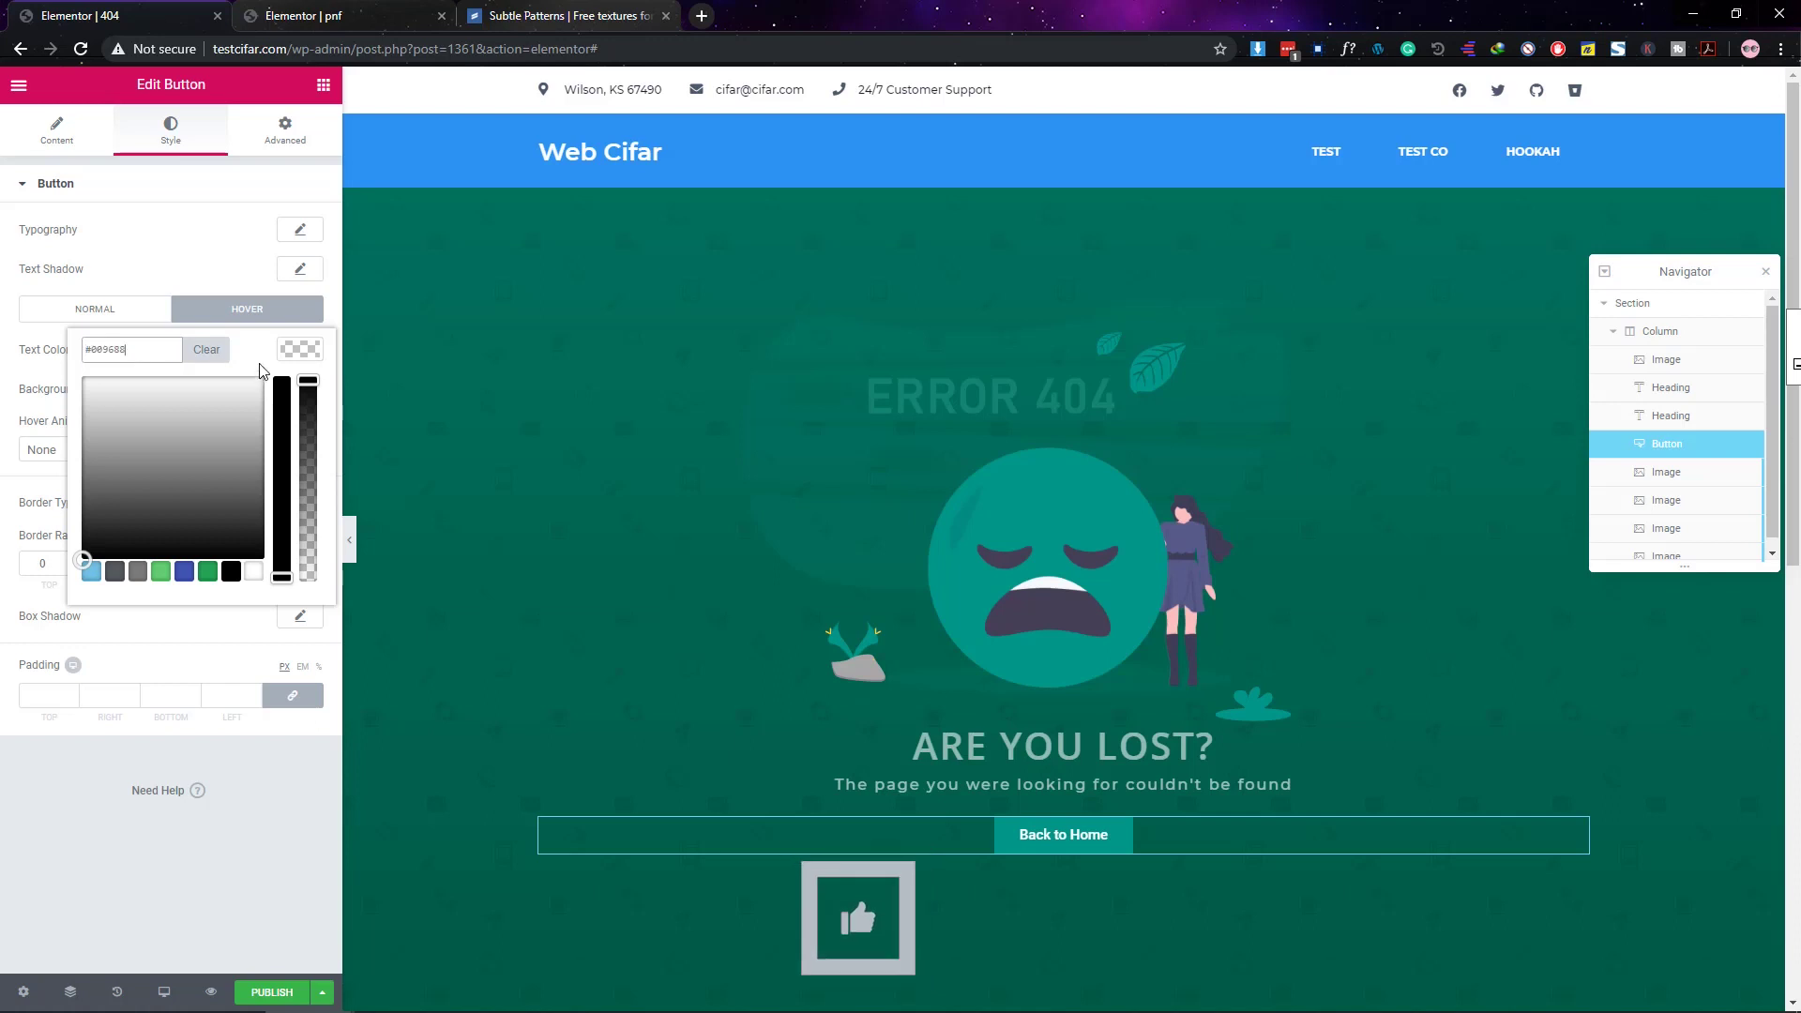
pyautogui.click(288, 353)
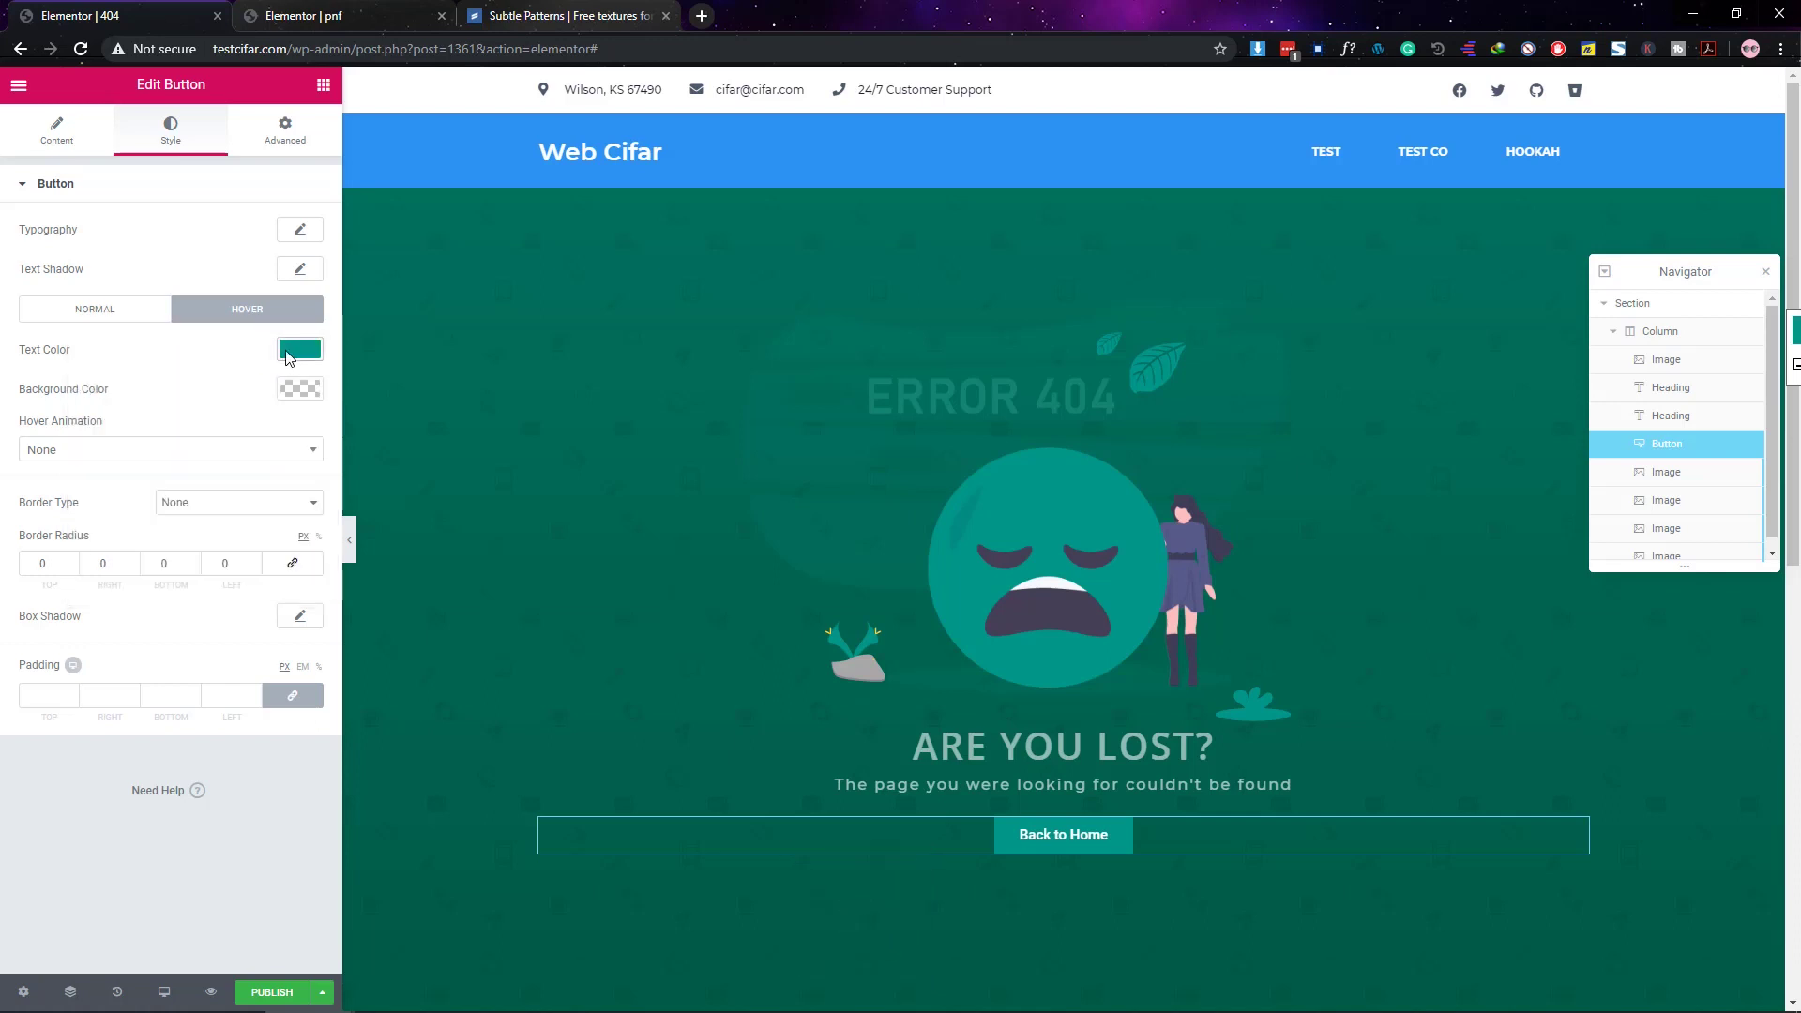
# Step: Give the button a solid 2 px border on all sides in teal #009688
pyautogui.click(150, 317)
pyautogui.click(229, 442)
pyautogui.click(222, 470)
pyautogui.click(253, 505)
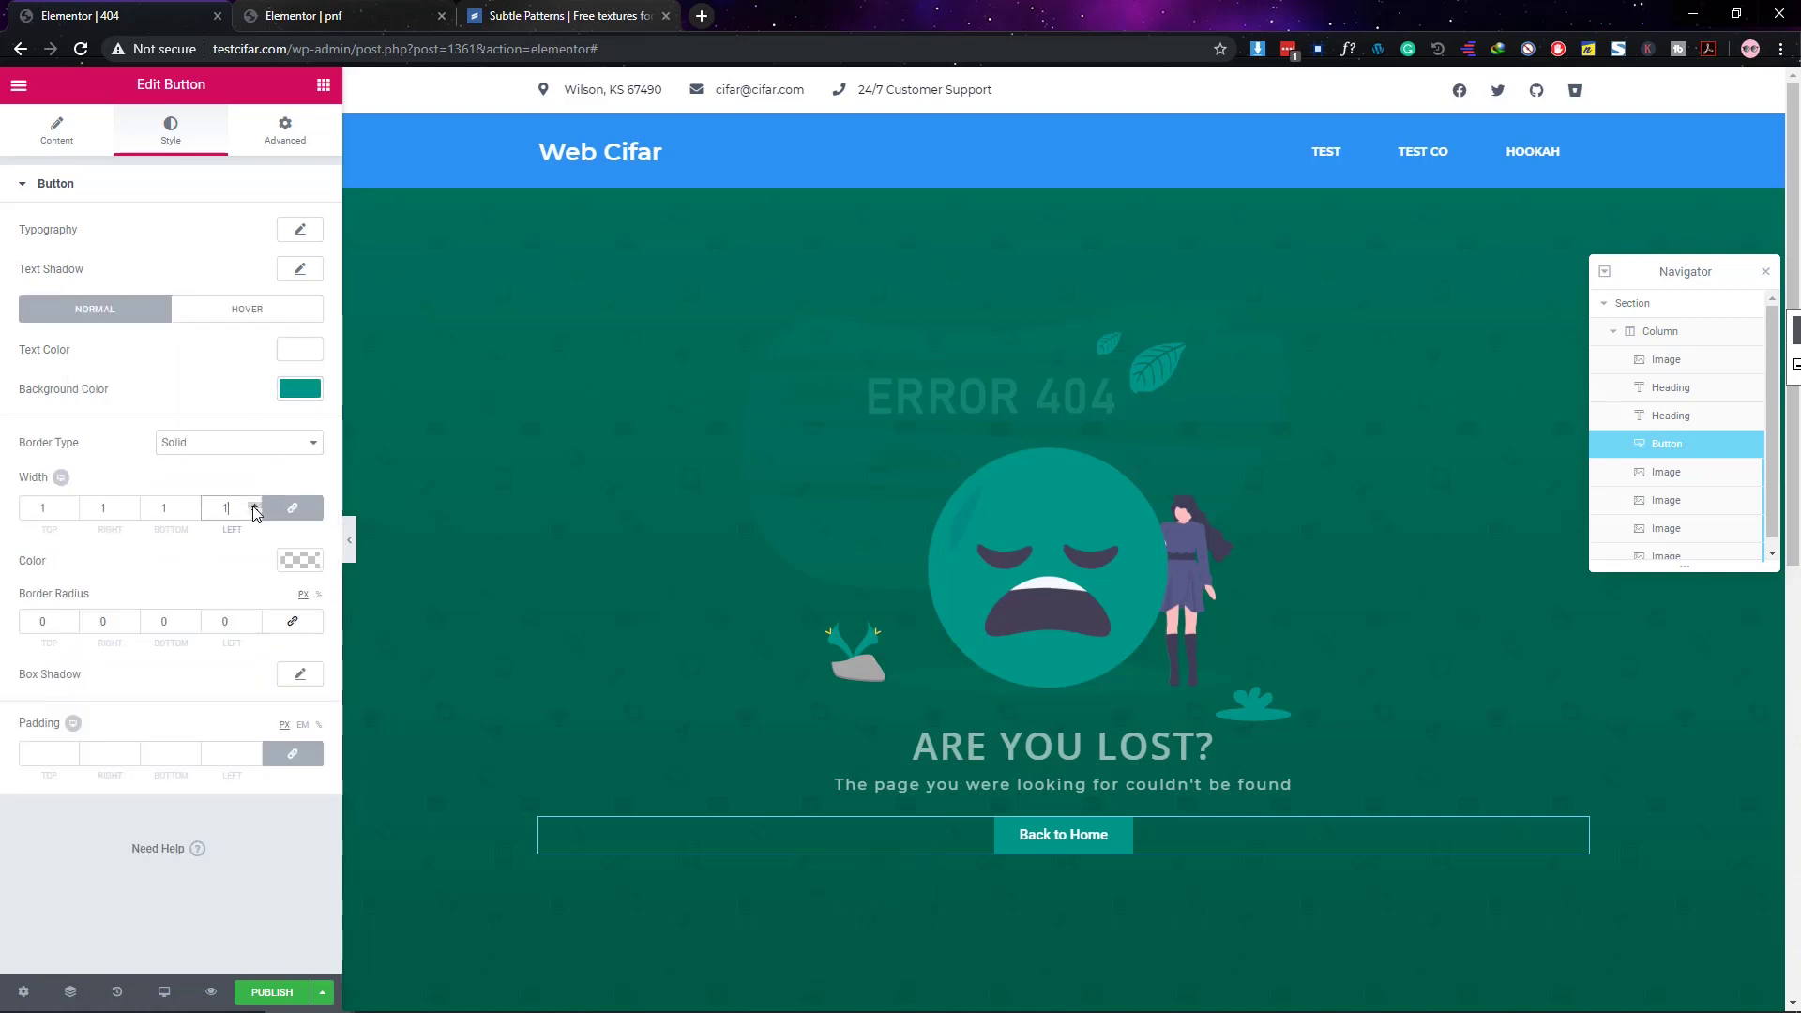
pyautogui.click(253, 506)
pyautogui.click(300, 560)
pyautogui.hotkey('ctrl', 'v')
# Step: Set the button's hover border color to #009688 and make its hover background fully transparent
pyautogui.click(205, 309)
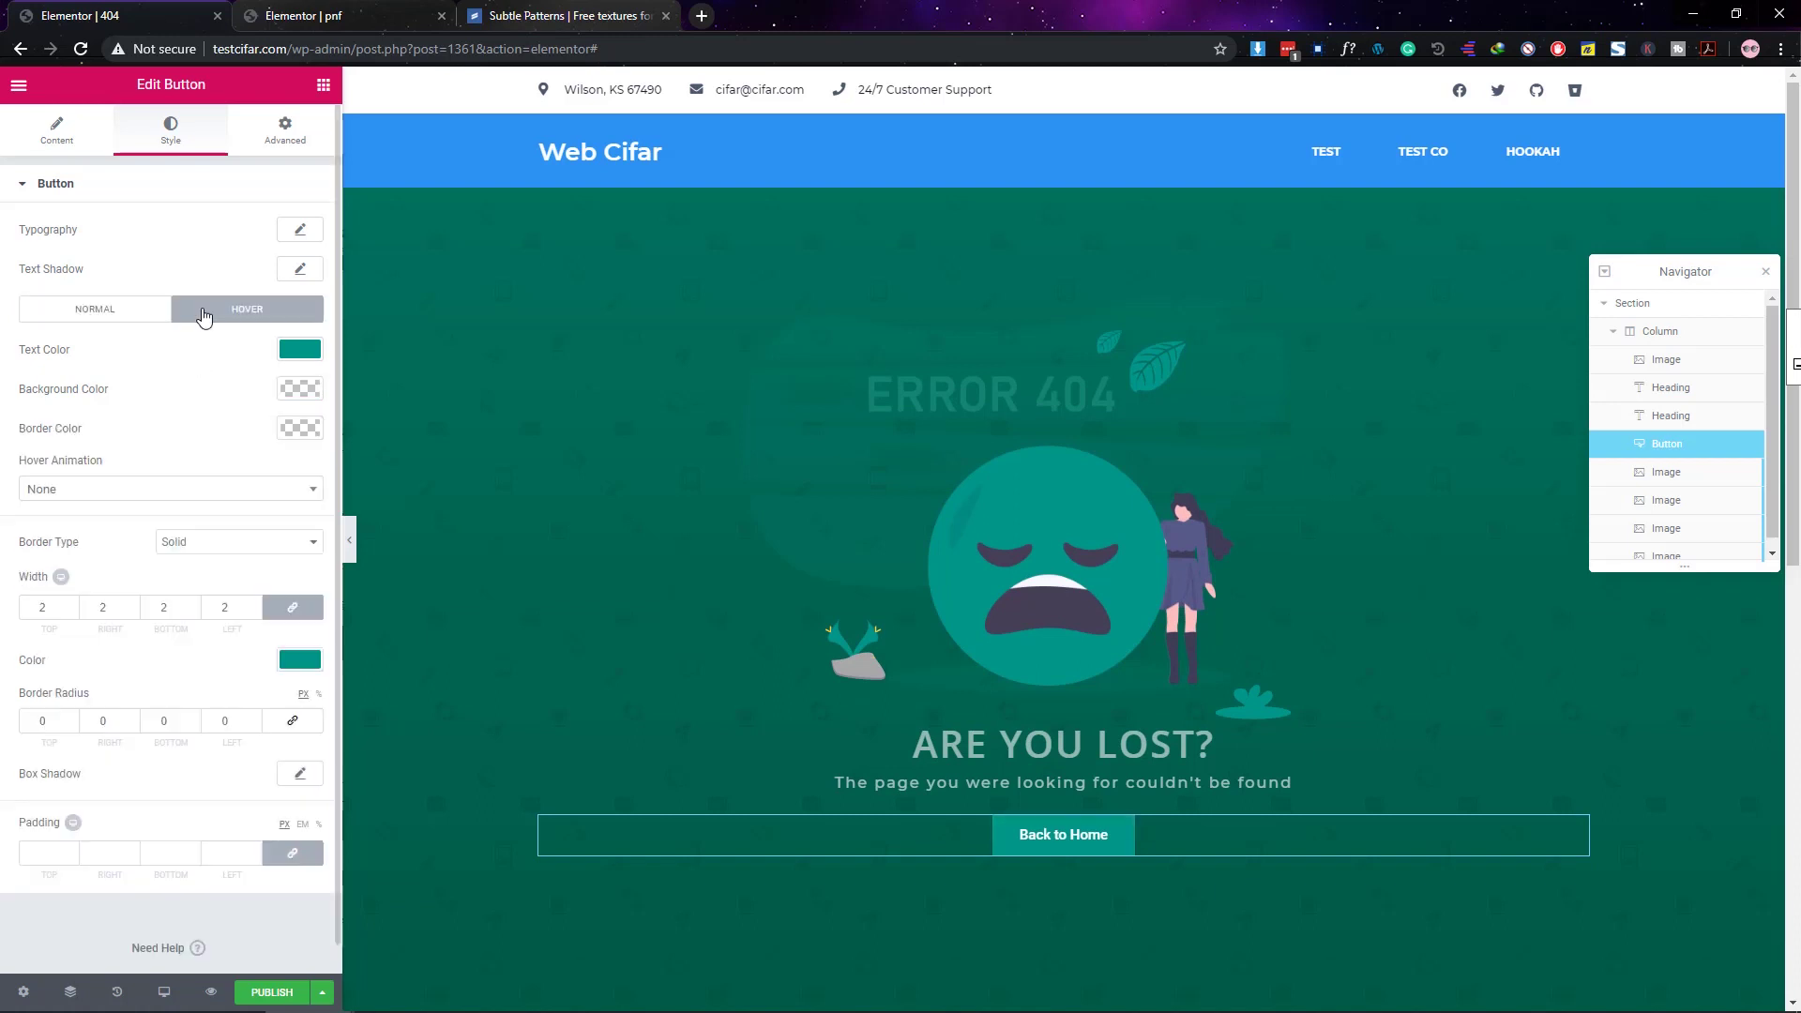
pyautogui.click(301, 427)
pyautogui.hotkey('ctrl', 'v')
pyautogui.click(302, 434)
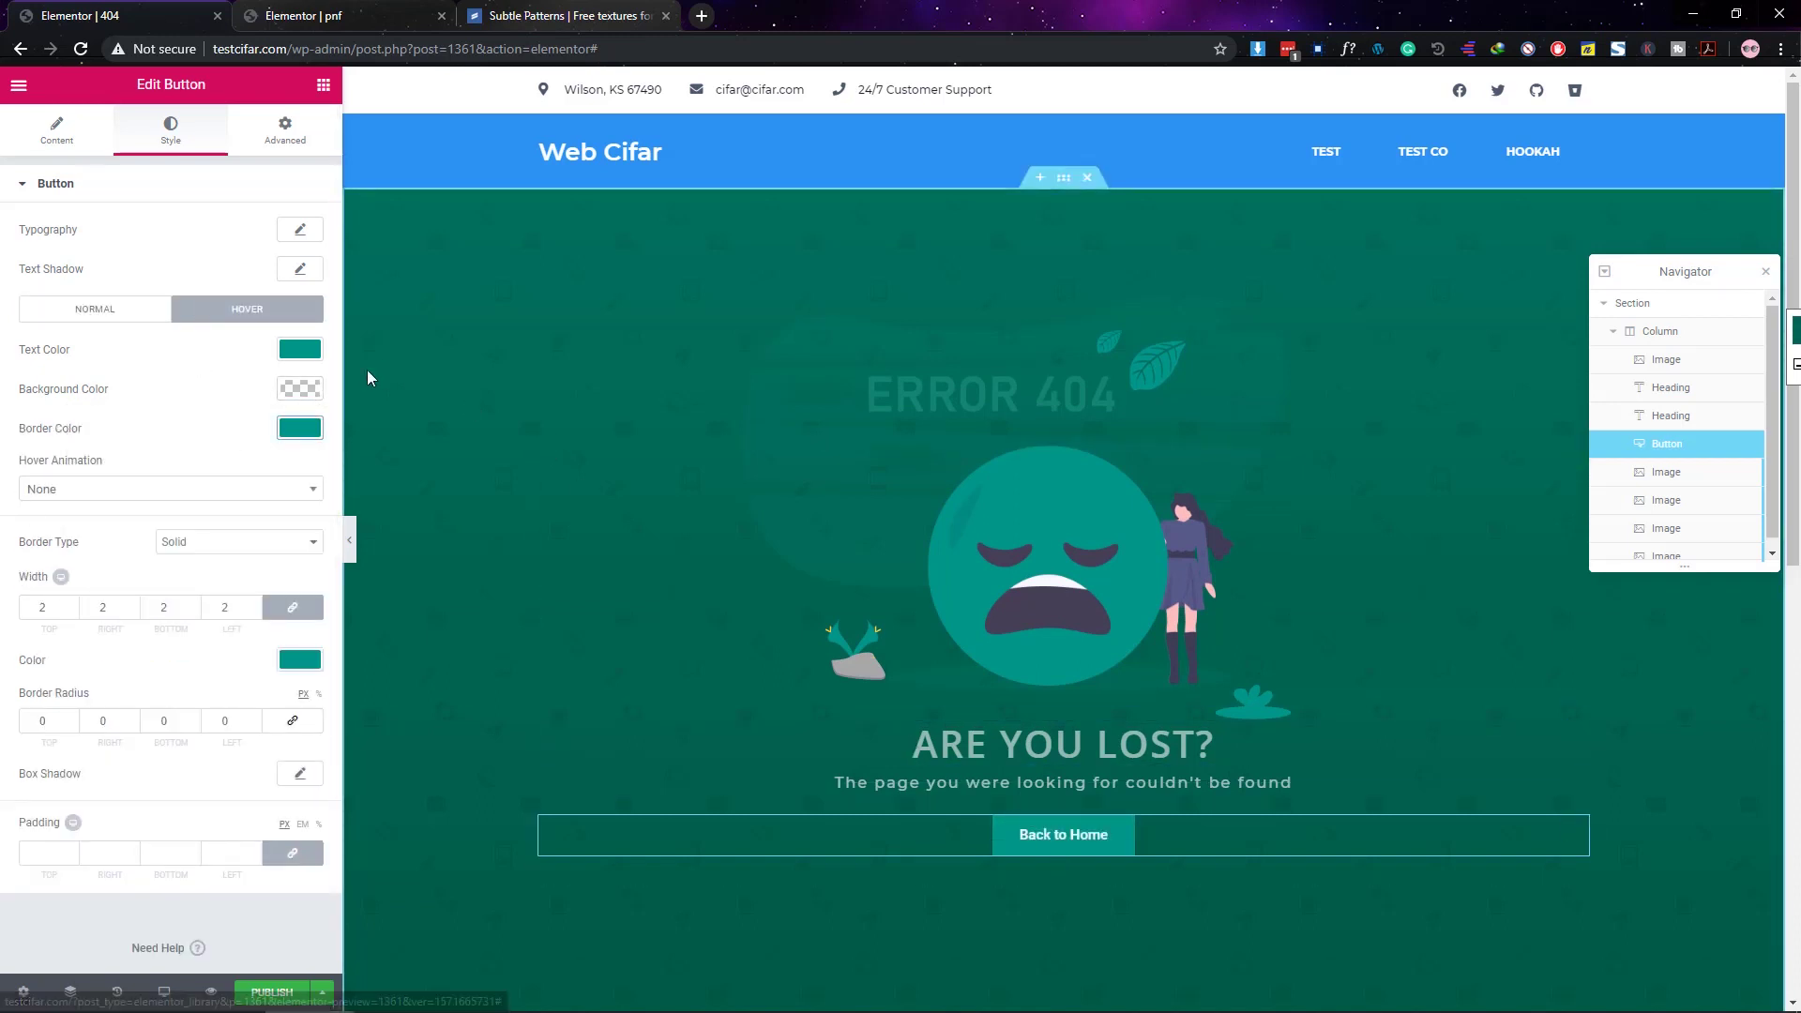
pyautogui.click(300, 389)
pyautogui.moveTo(307, 444); pyautogui.dragTo(308, 619)
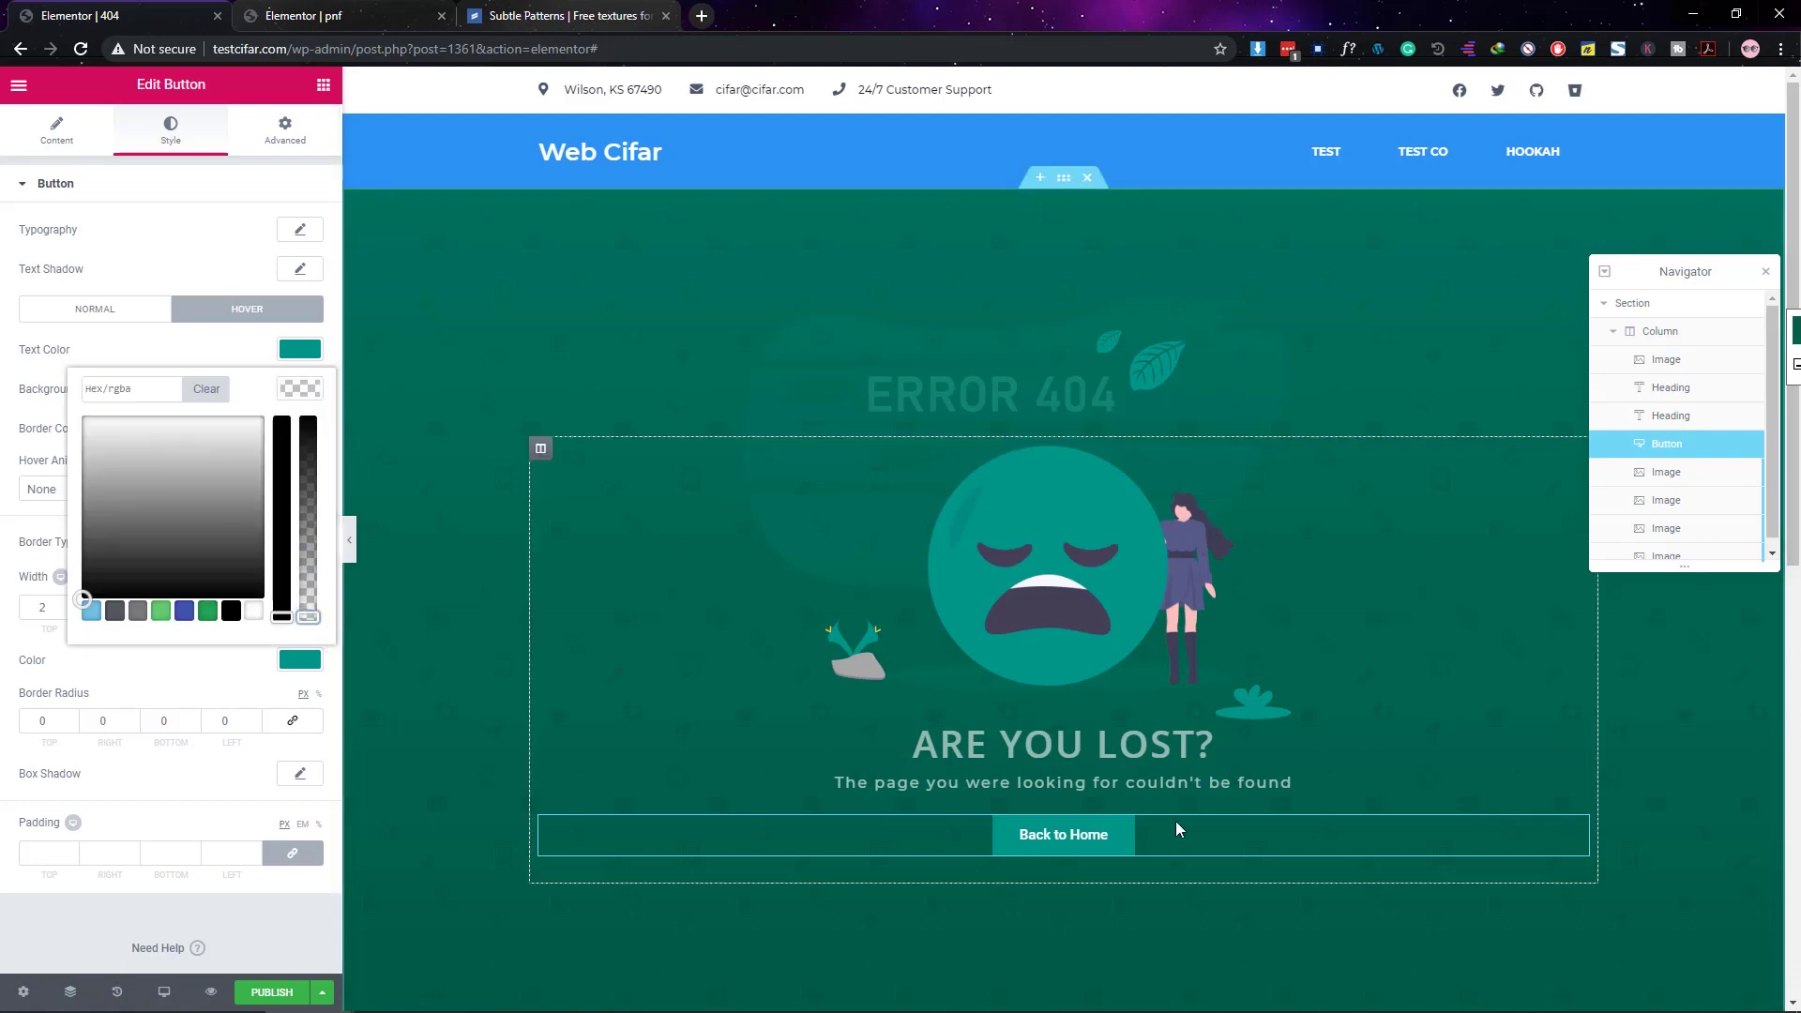
pyautogui.click(249, 917)
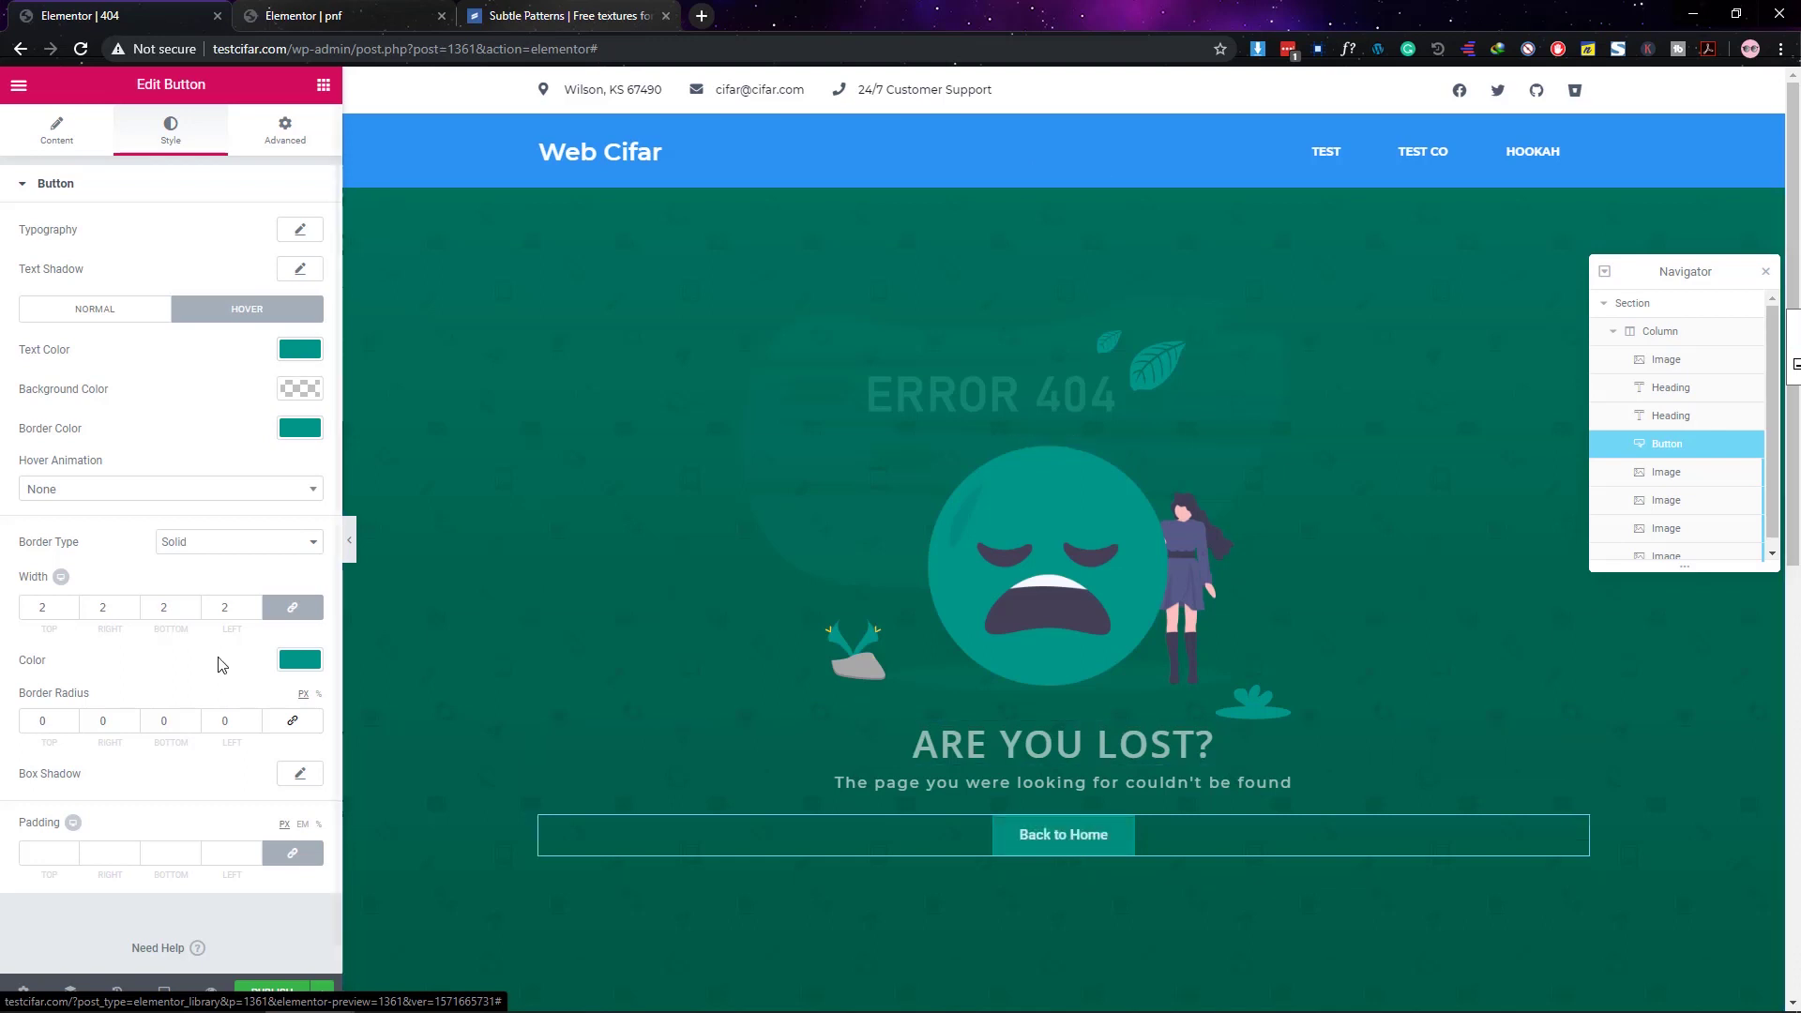
# Step: Set the button's typography to Montserrat at 16 px
pyautogui.click(300, 229)
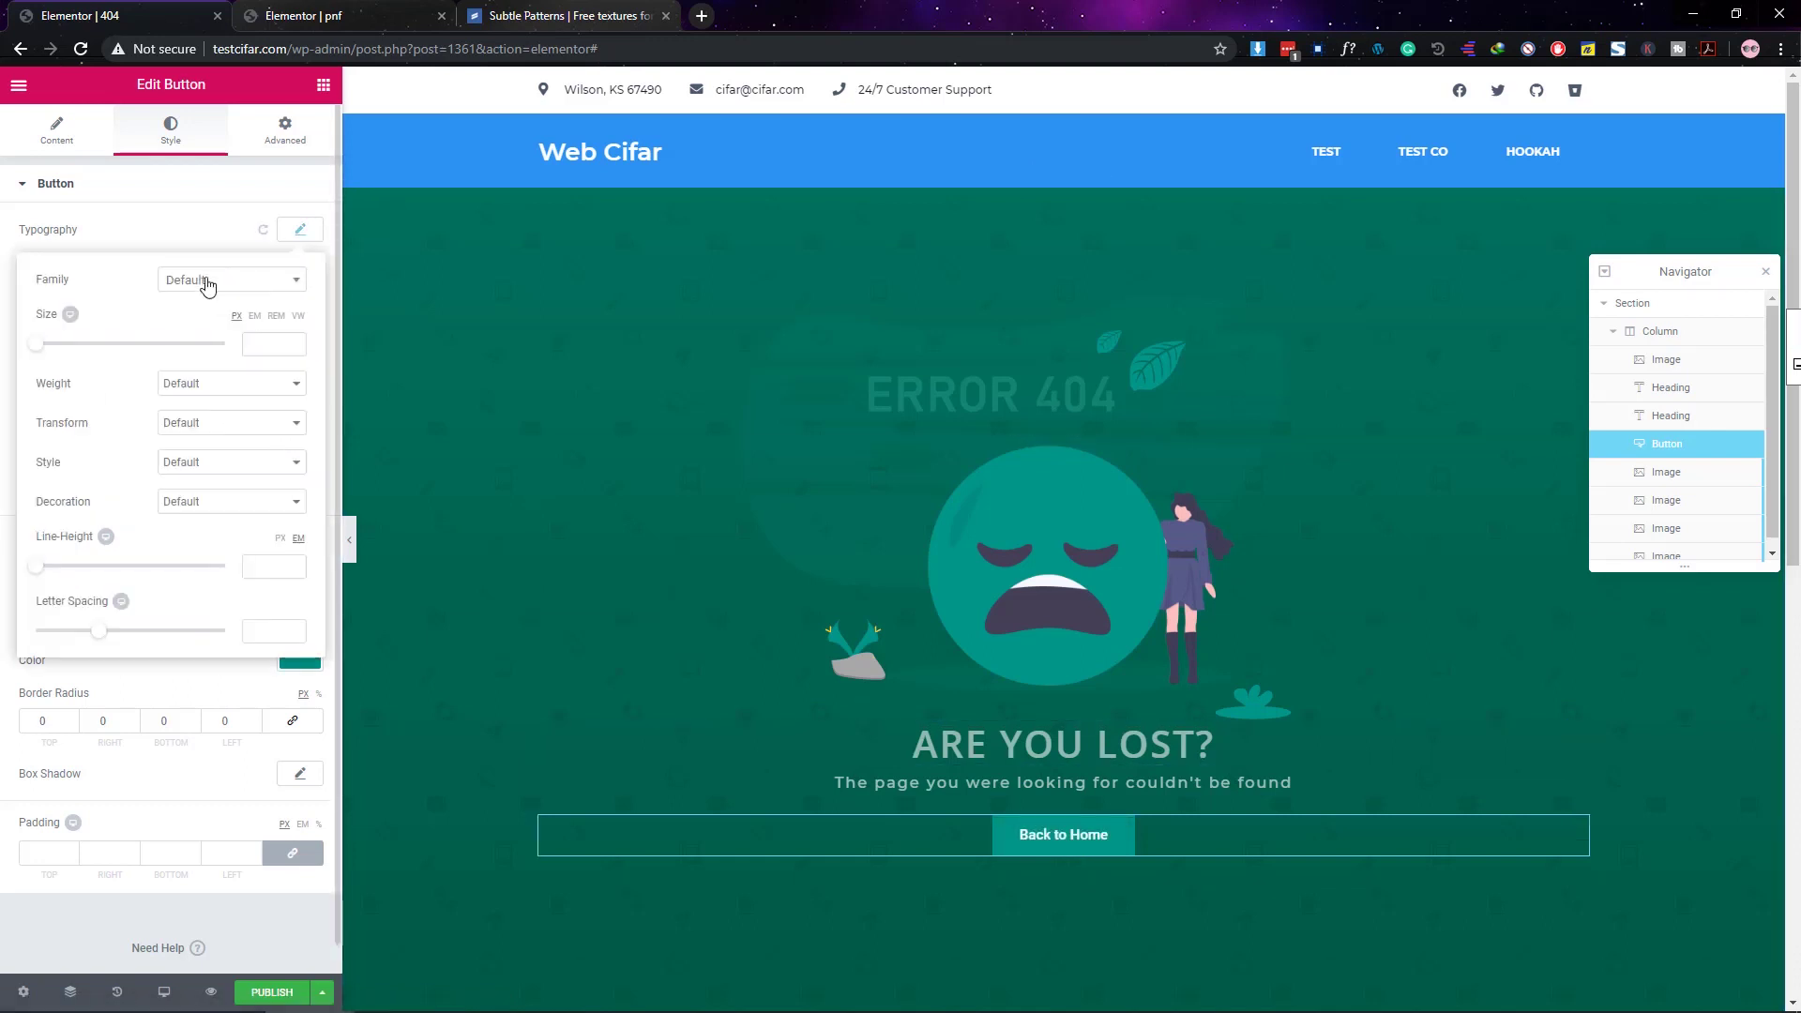
pyautogui.click(208, 285)
pyautogui.write('montserrat')
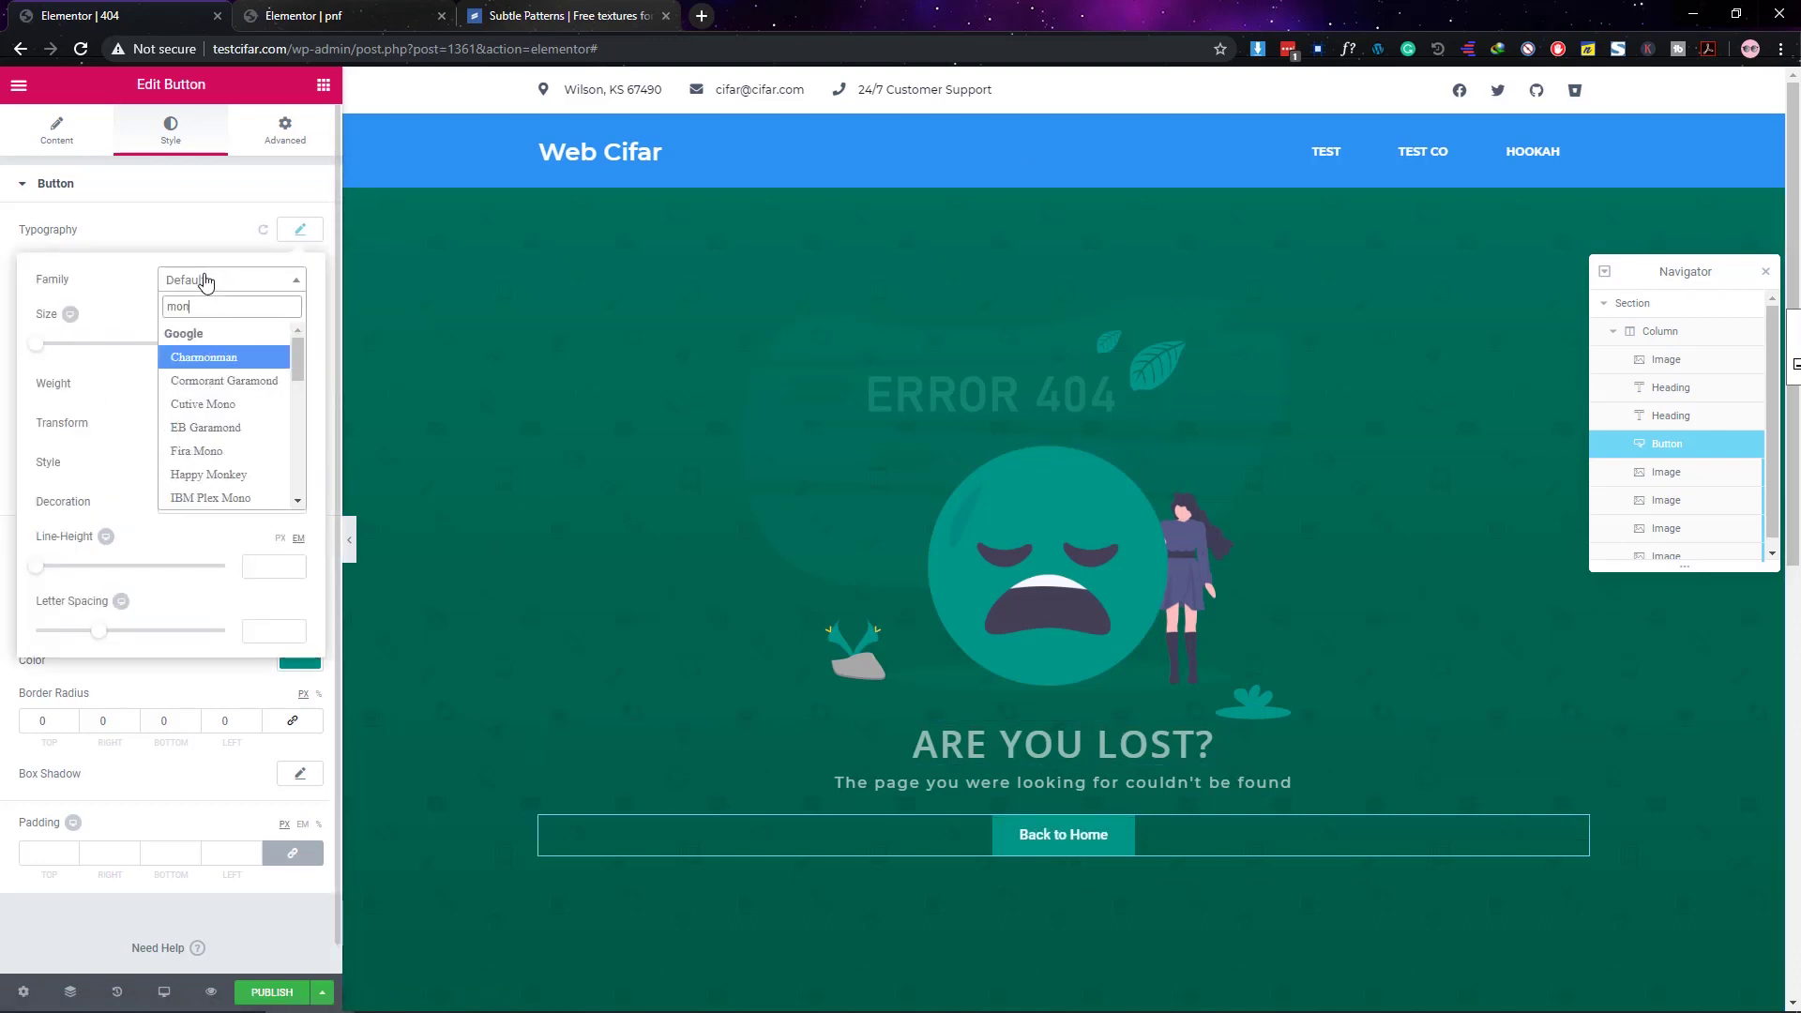
pyautogui.press('Return')
pyautogui.click(270, 340)
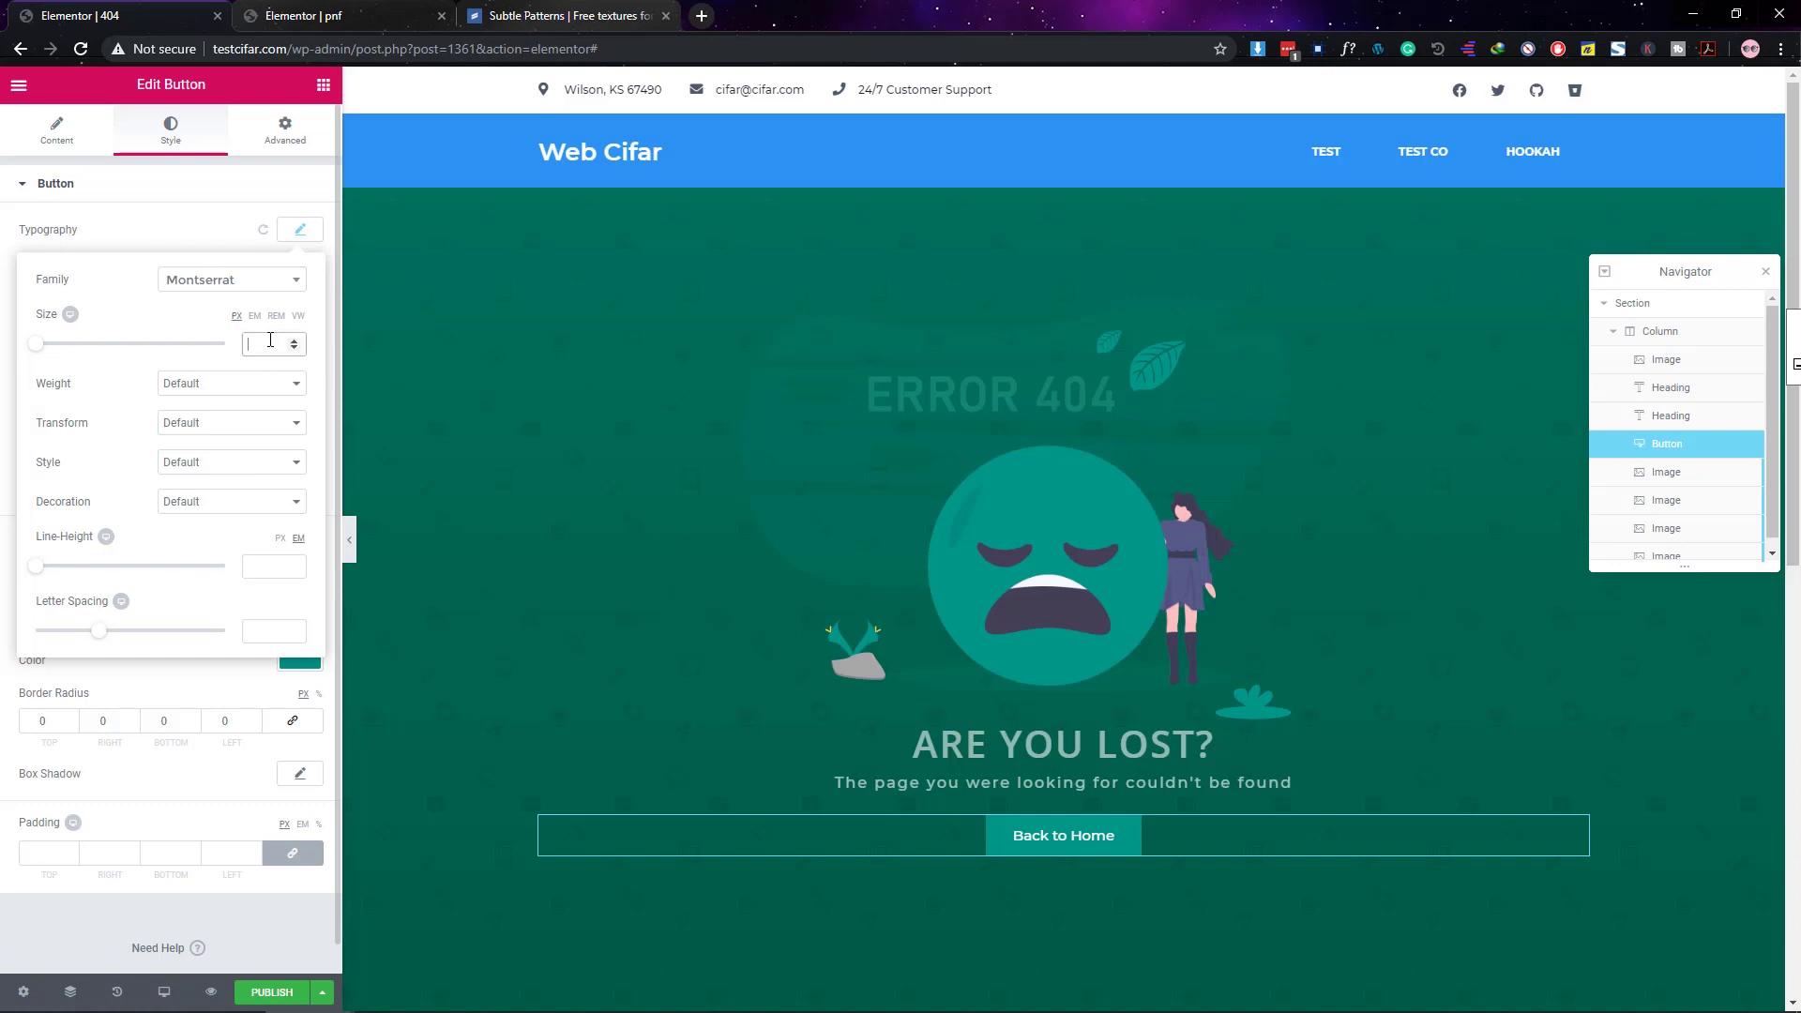
pyautogui.write('19')
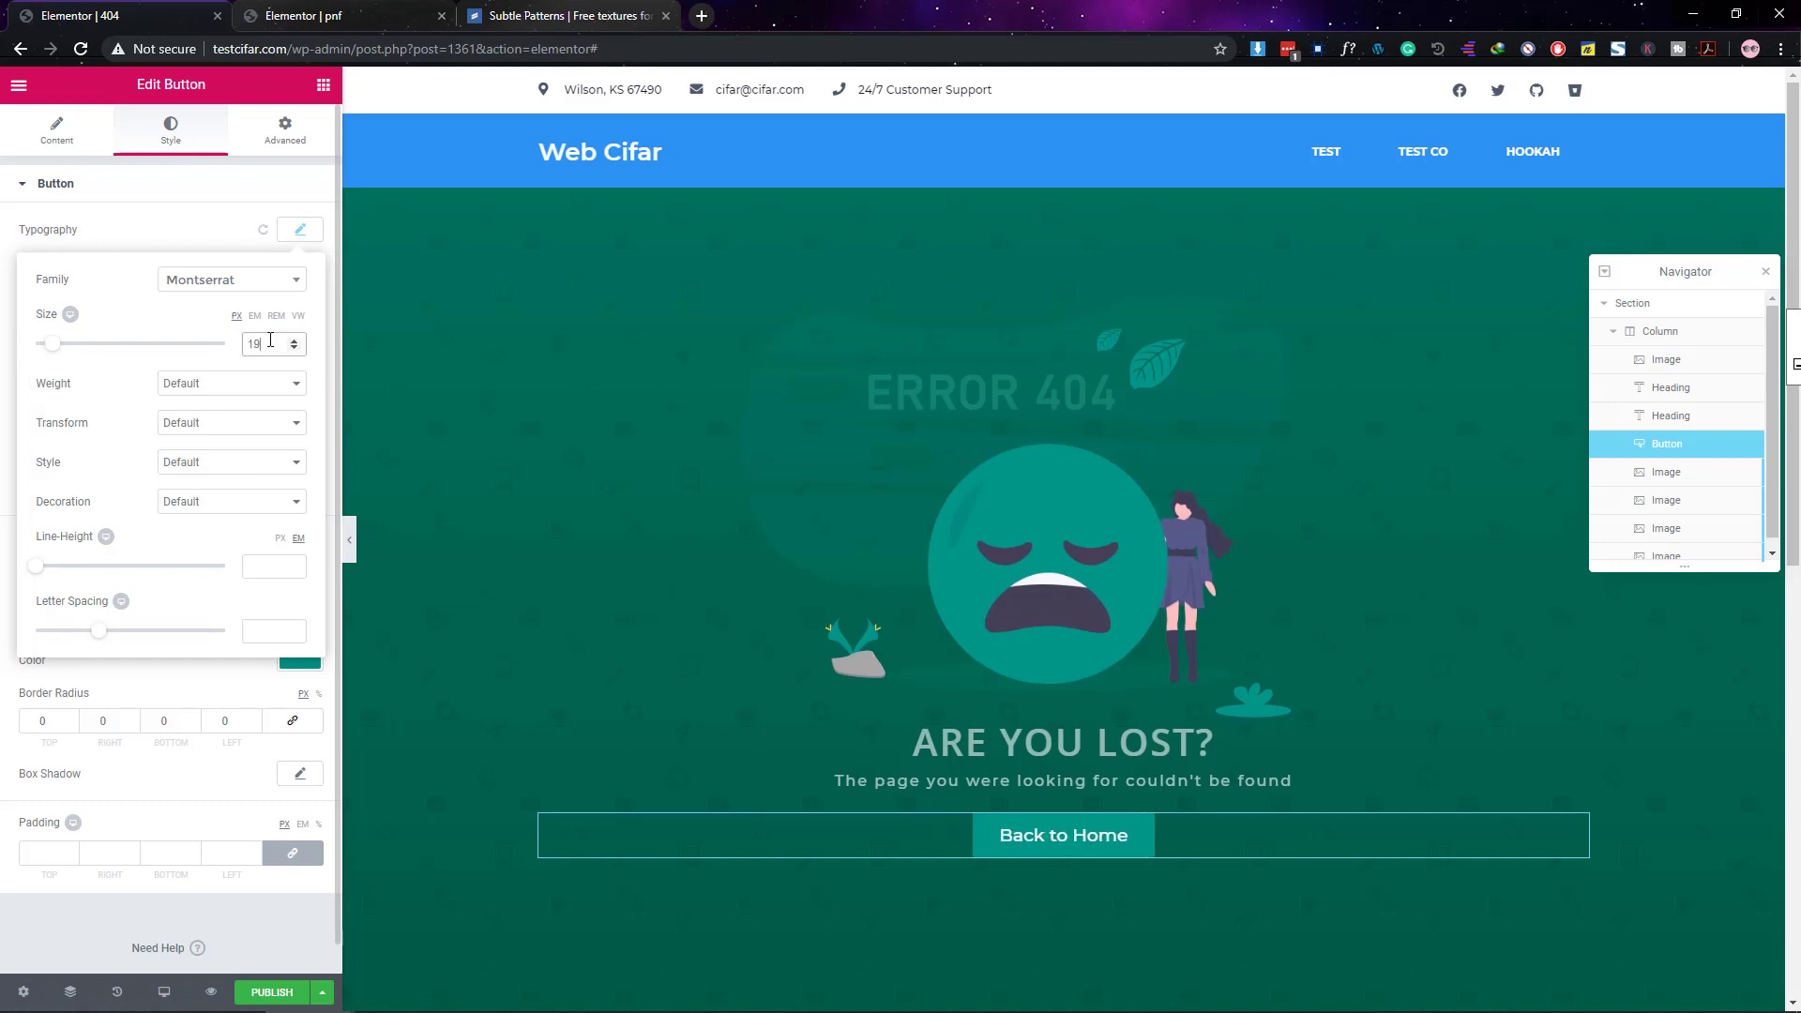
pyautogui.press('BackSpace')
pyautogui.write('6')
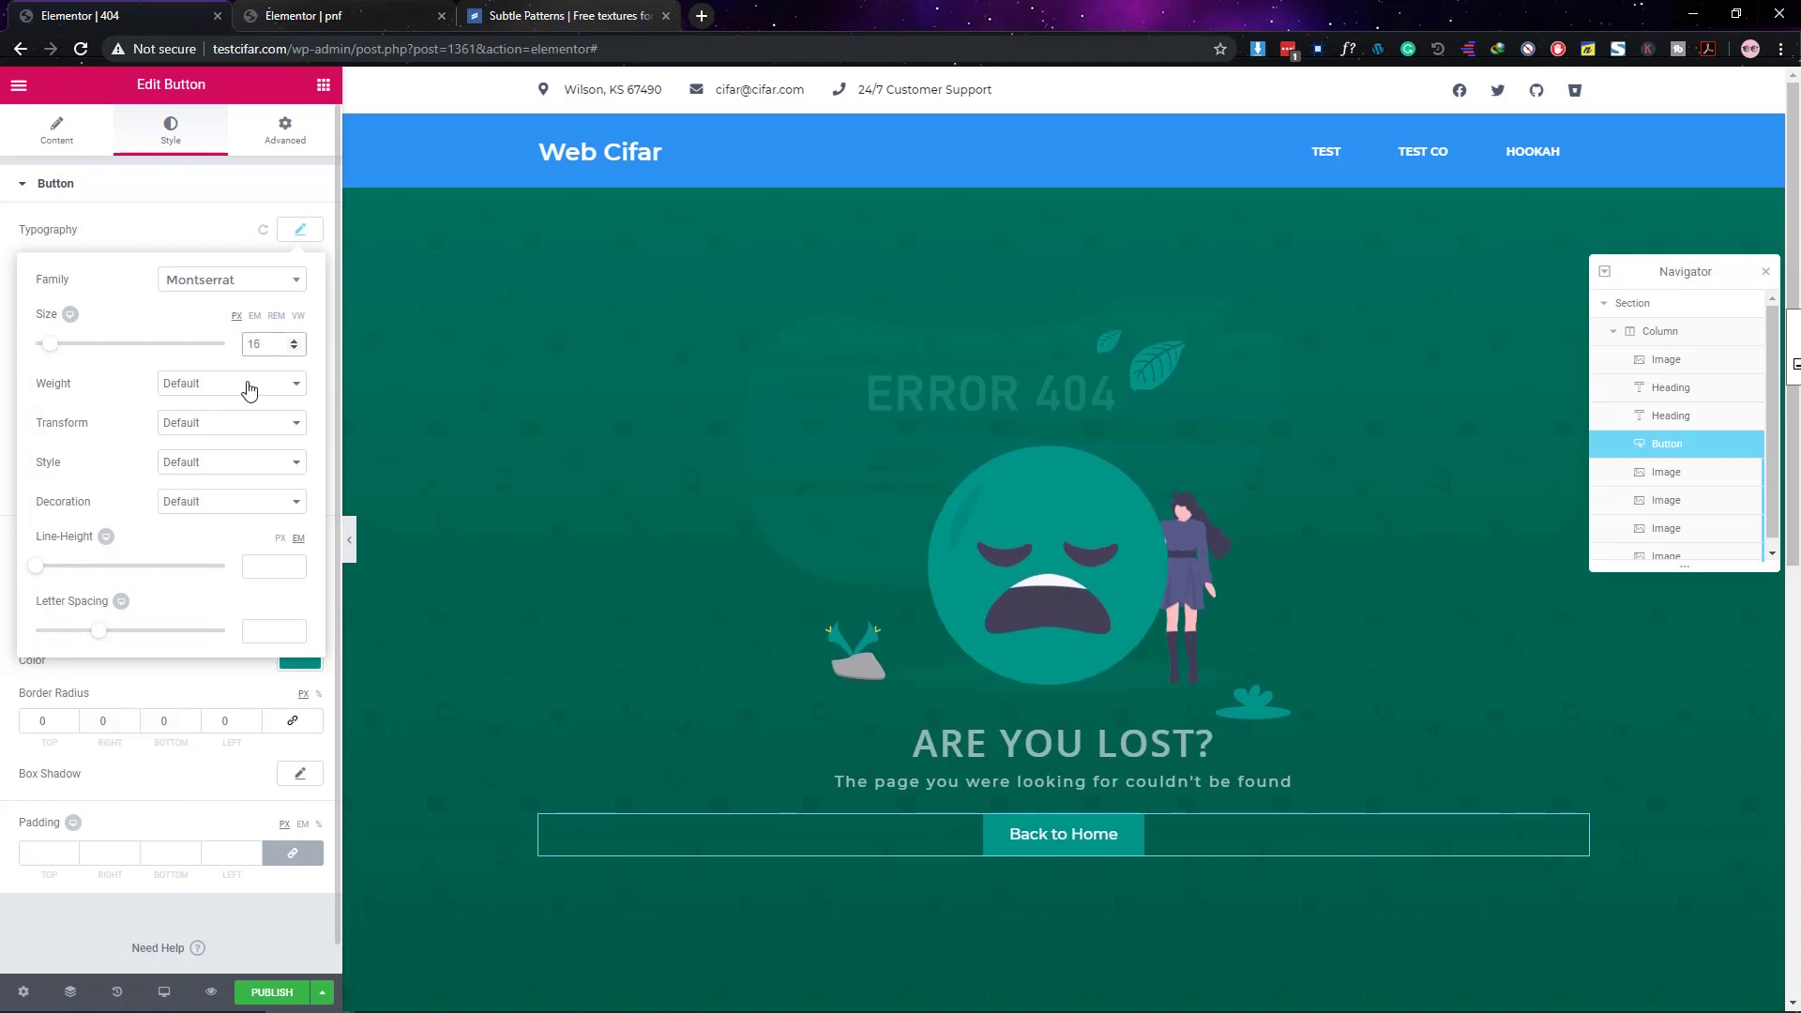
# Step: Make the button text uppercase with a letter spacing of 2 and reduce its size to 15 px
pyautogui.click(230, 422)
pyautogui.click(216, 452)
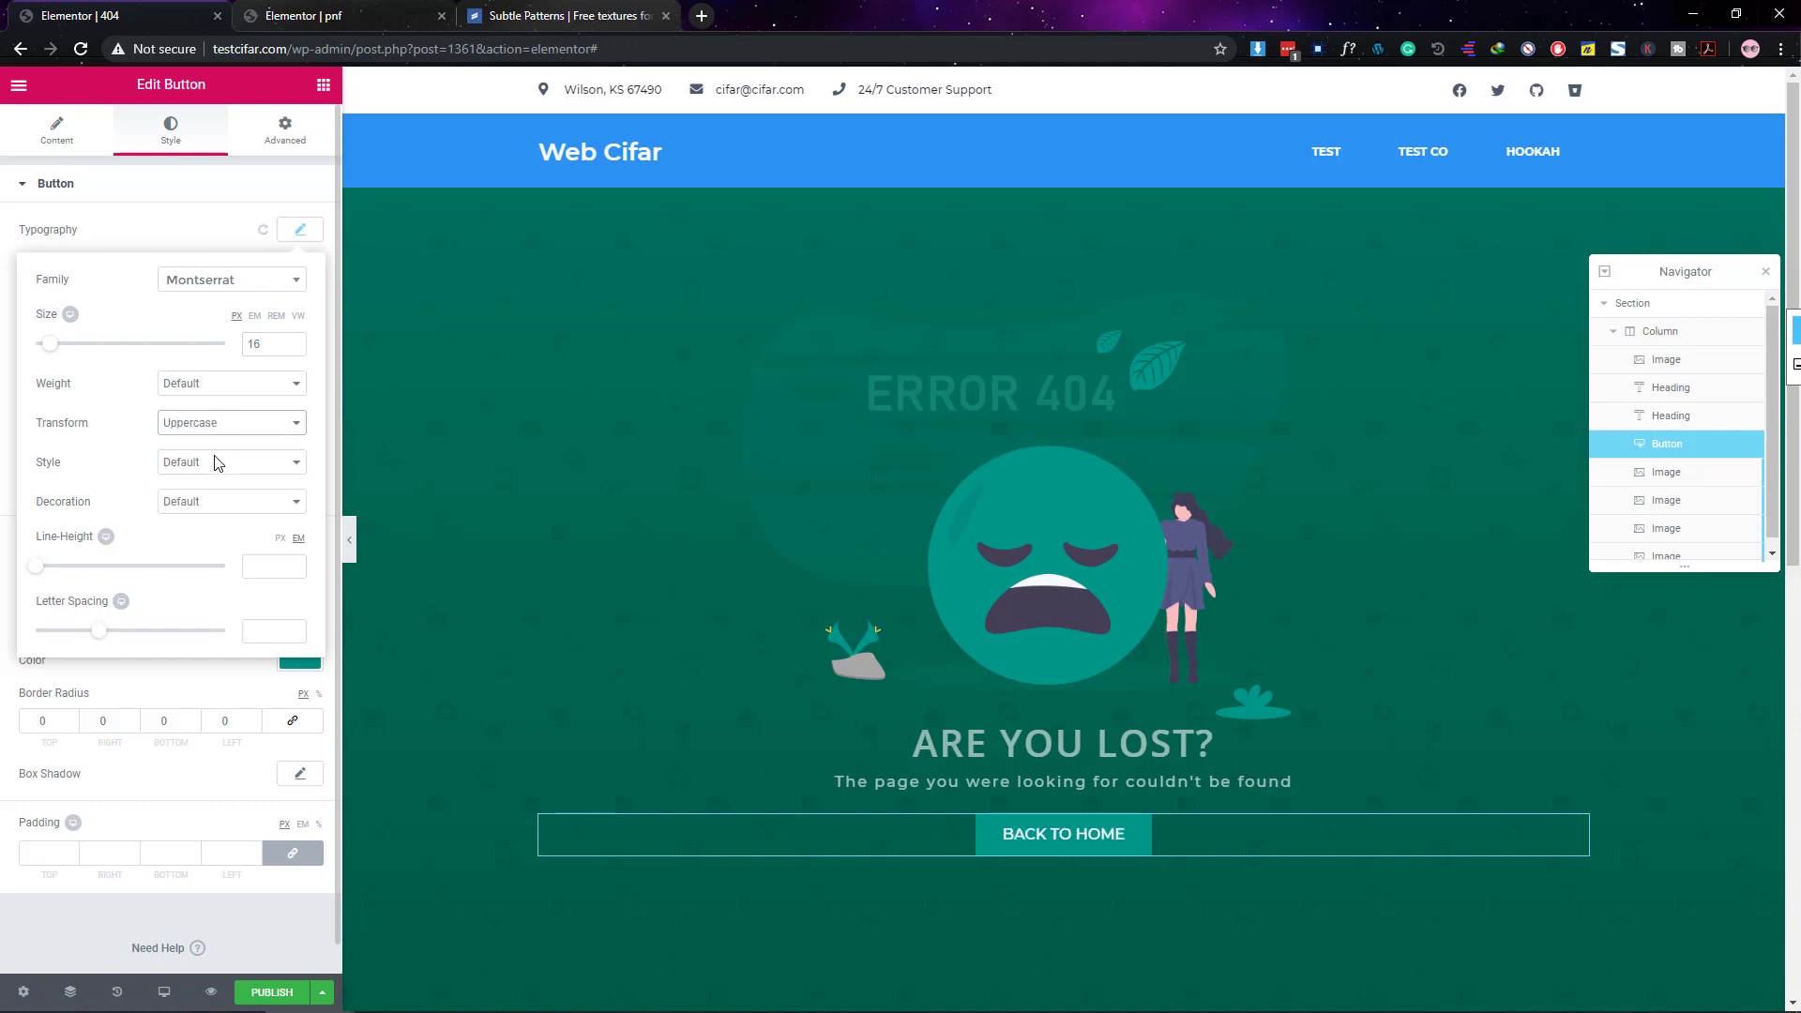
pyautogui.click(257, 637)
pyautogui.write('2')
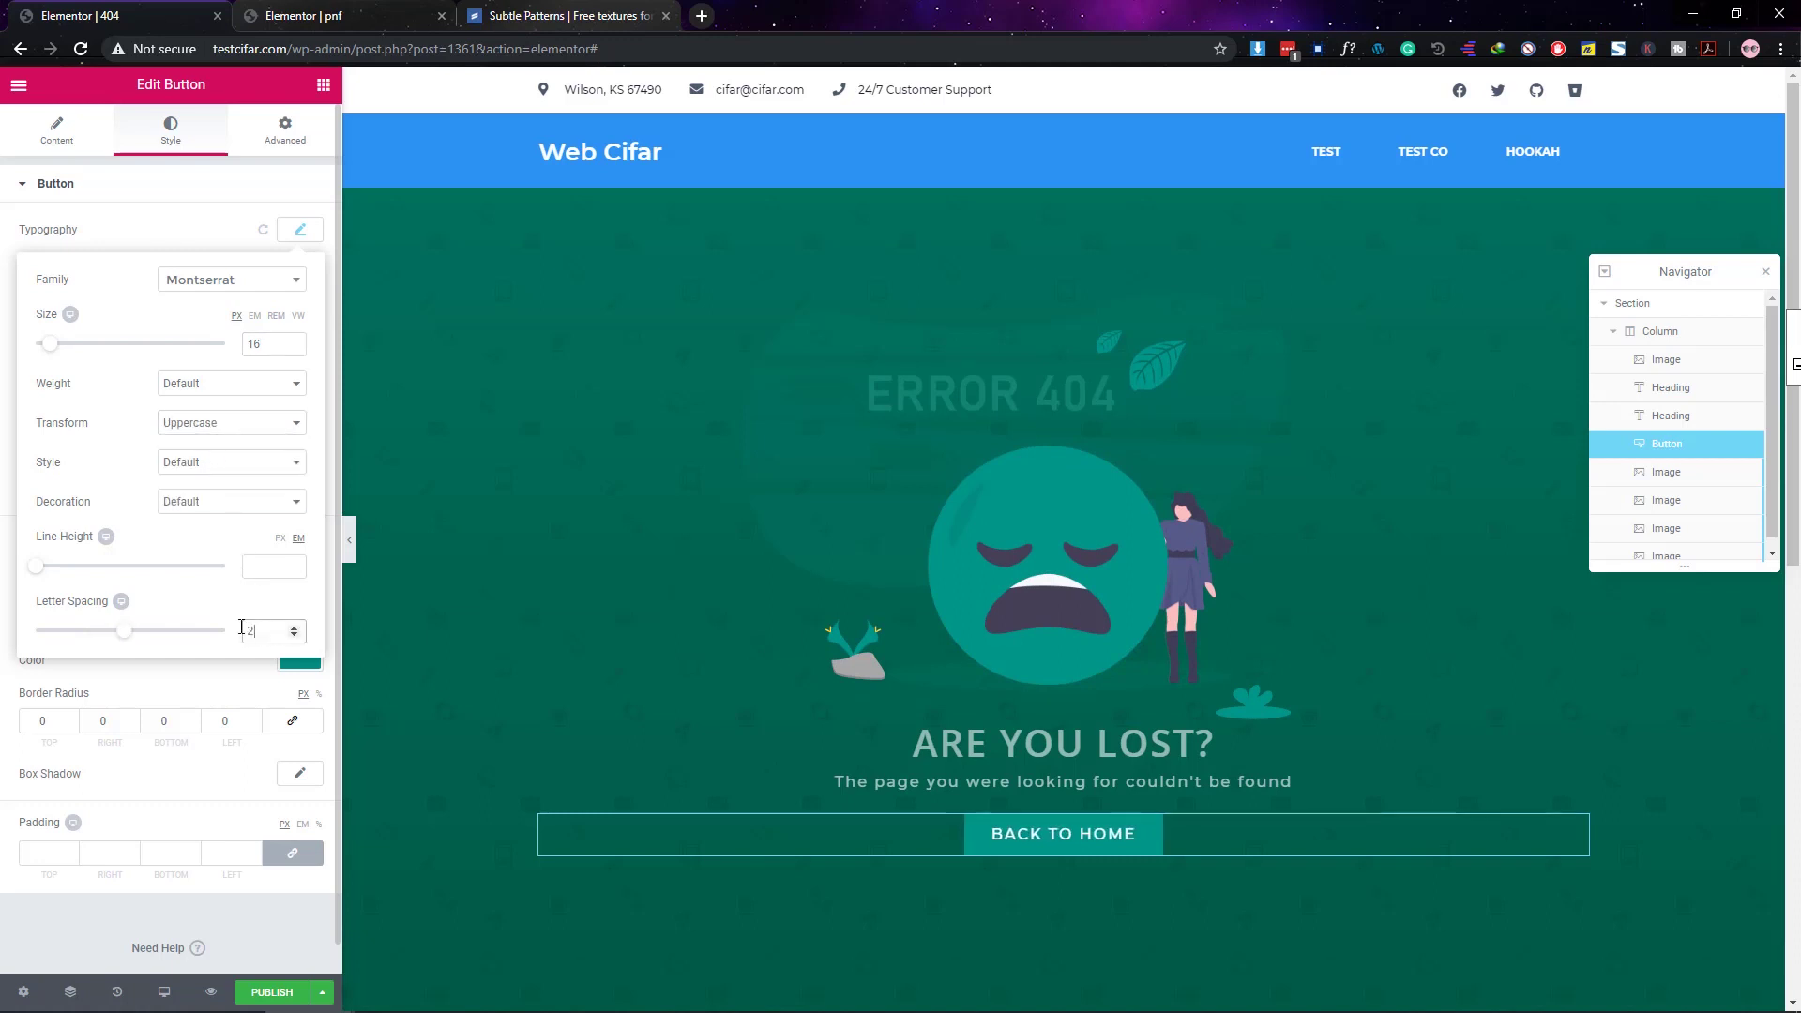
pyautogui.click(290, 348)
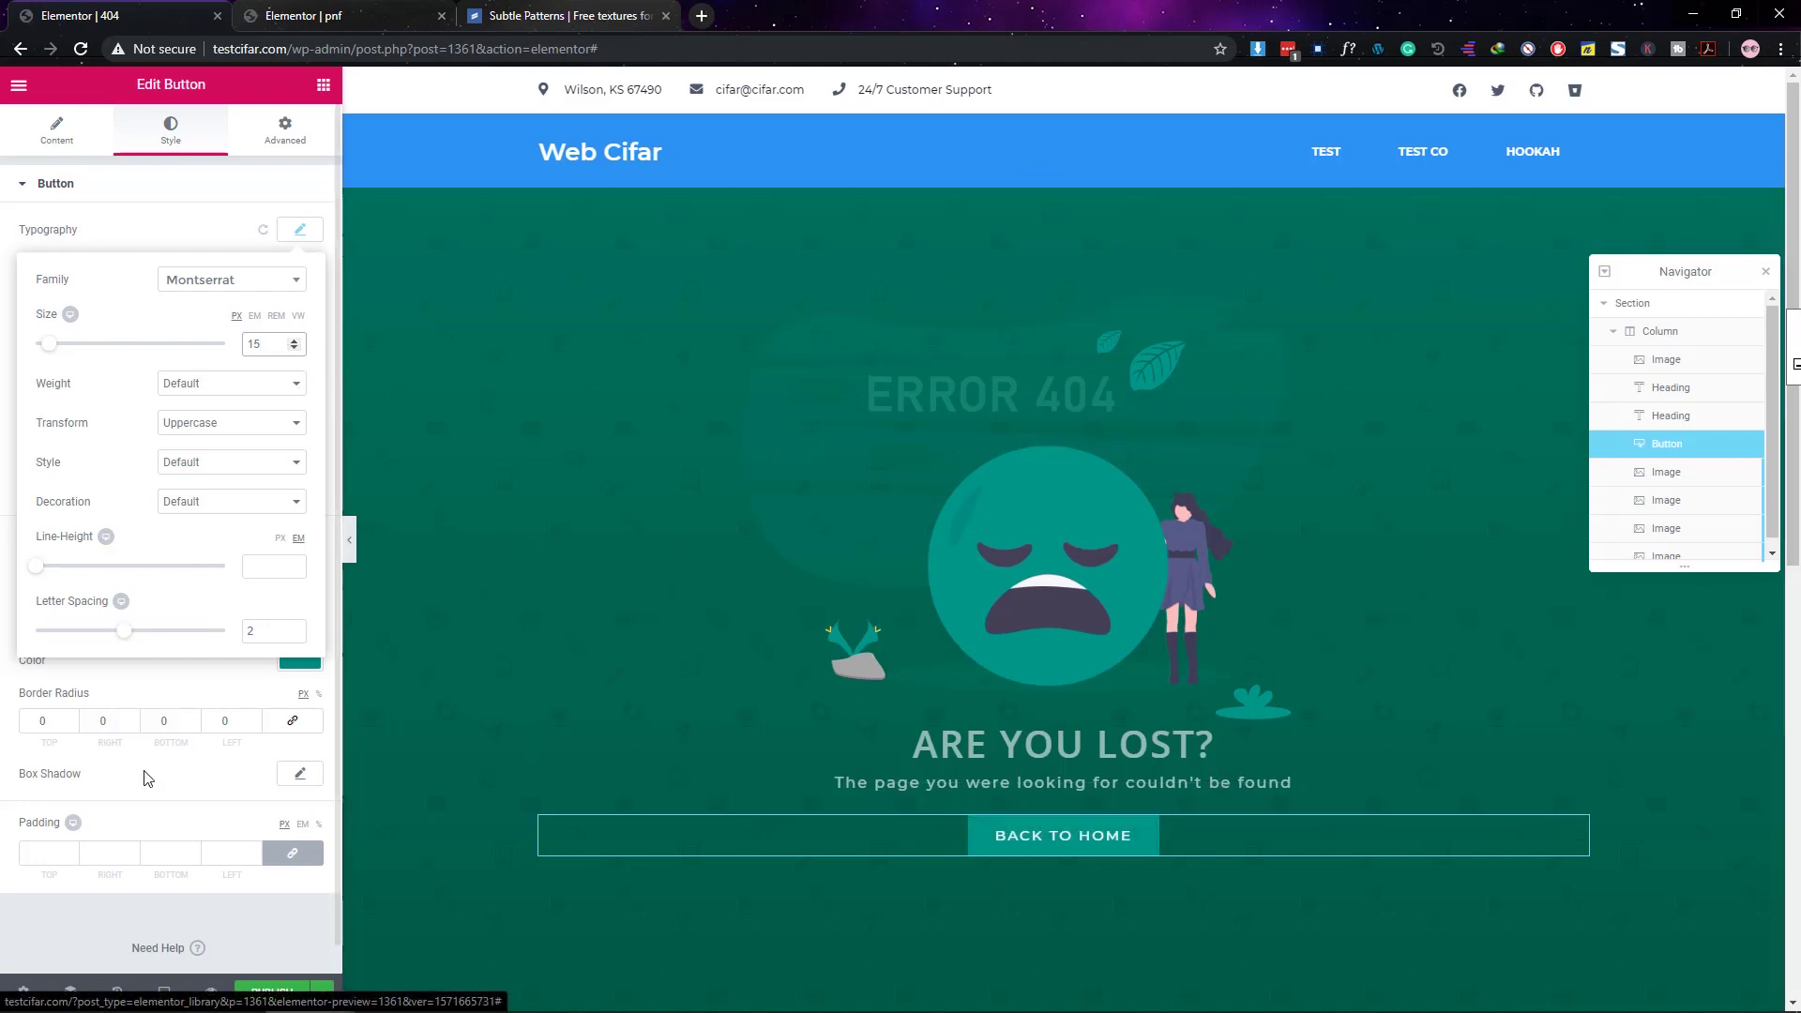
# Step: Set the button's hover text color to white #ffffff and check the hover style in the full-width preview
pyautogui.click(99, 185)
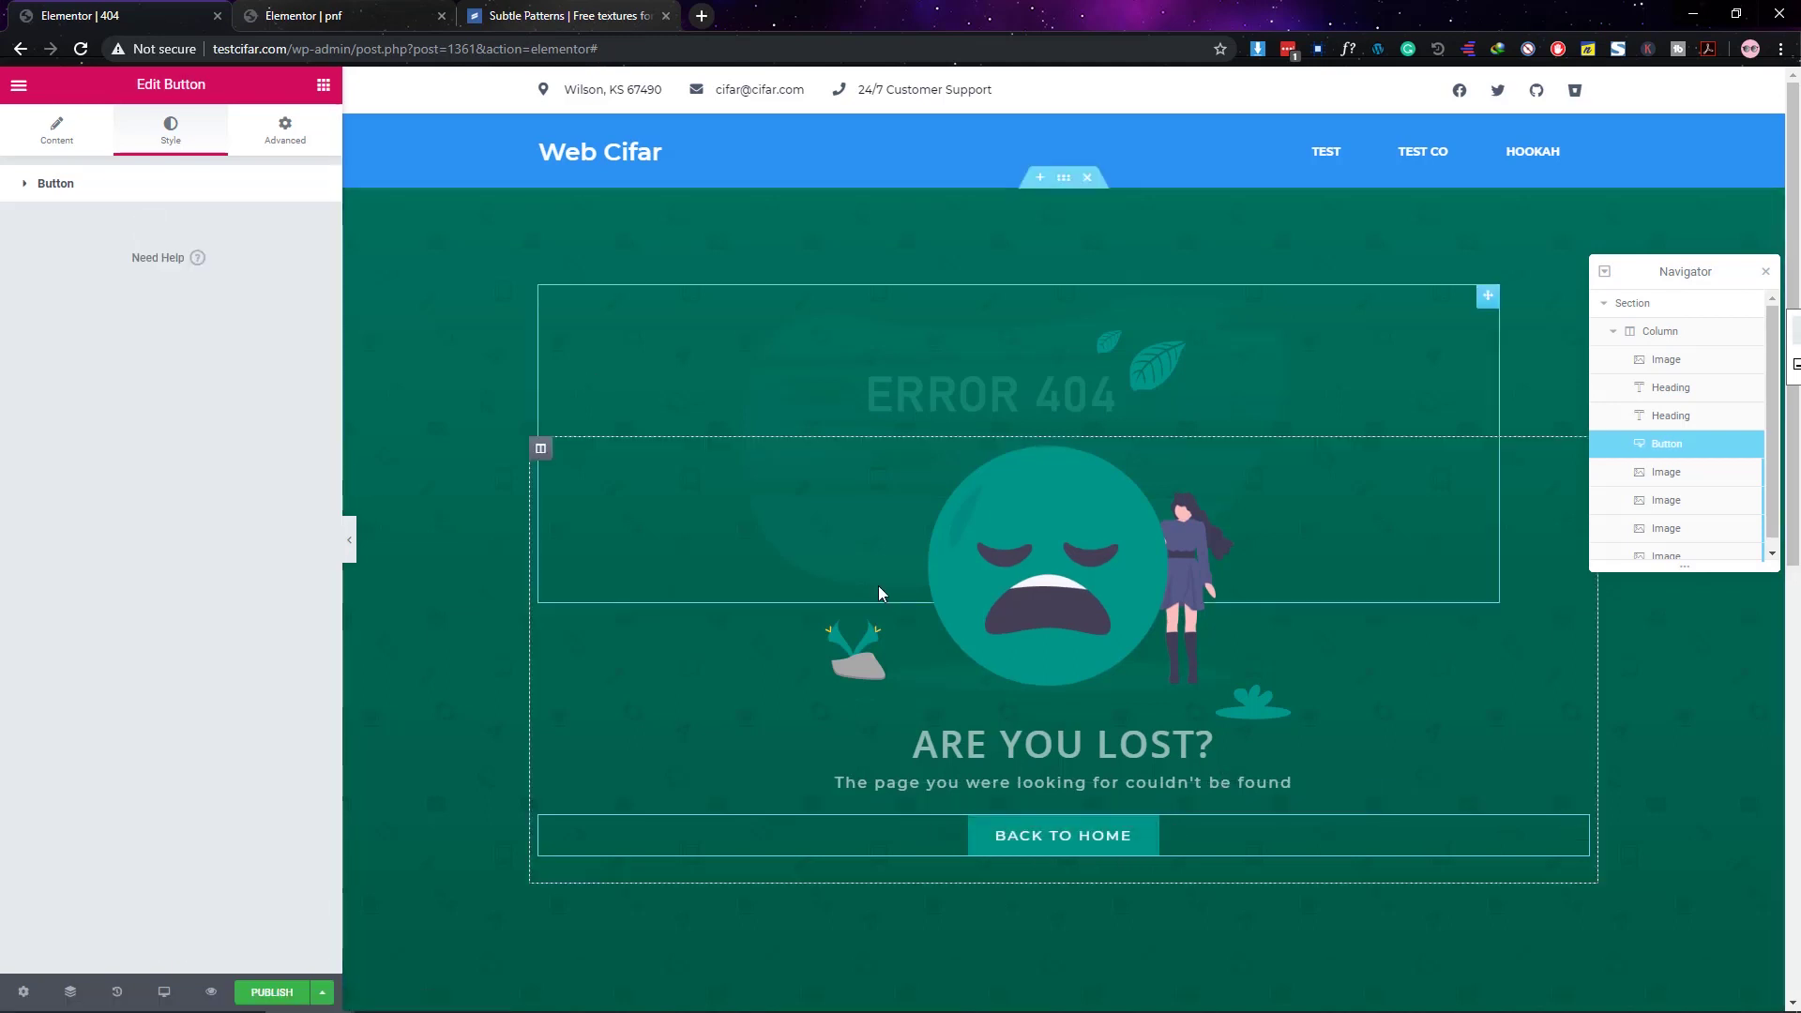
pyautogui.click(104, 192)
pyautogui.click(242, 310)
pyautogui.click(299, 349)
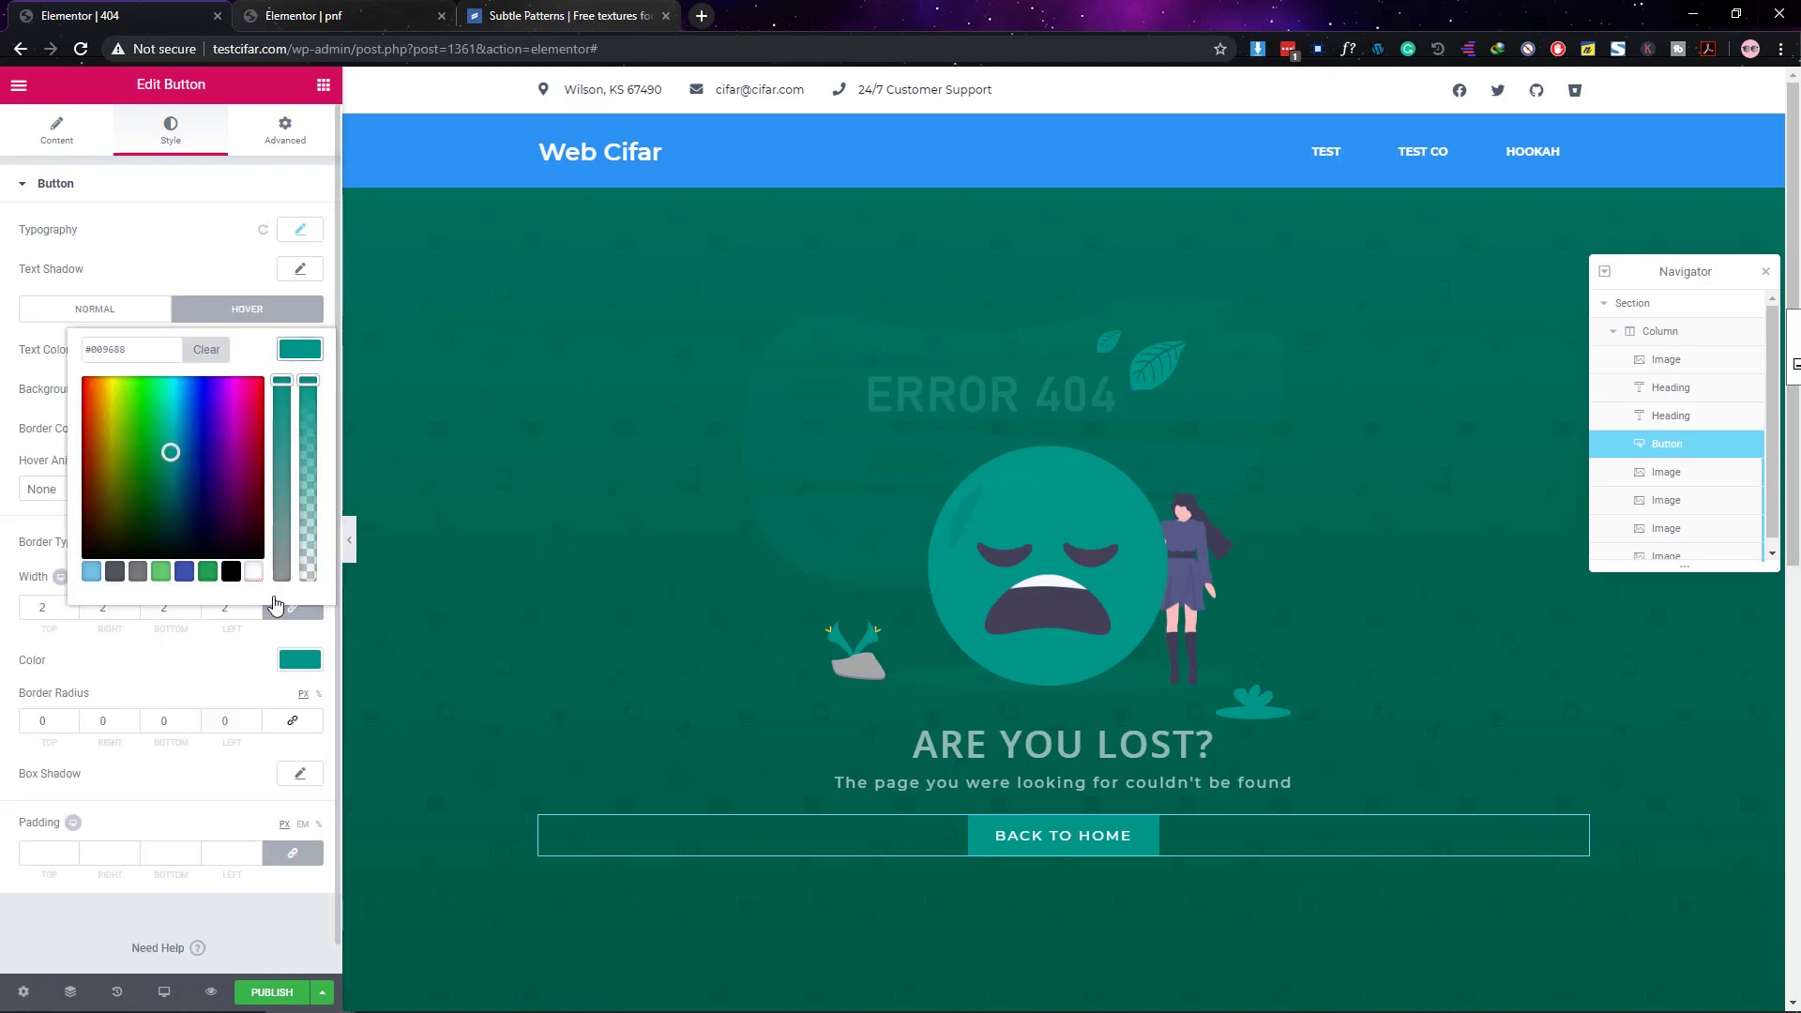
pyautogui.click(253, 571)
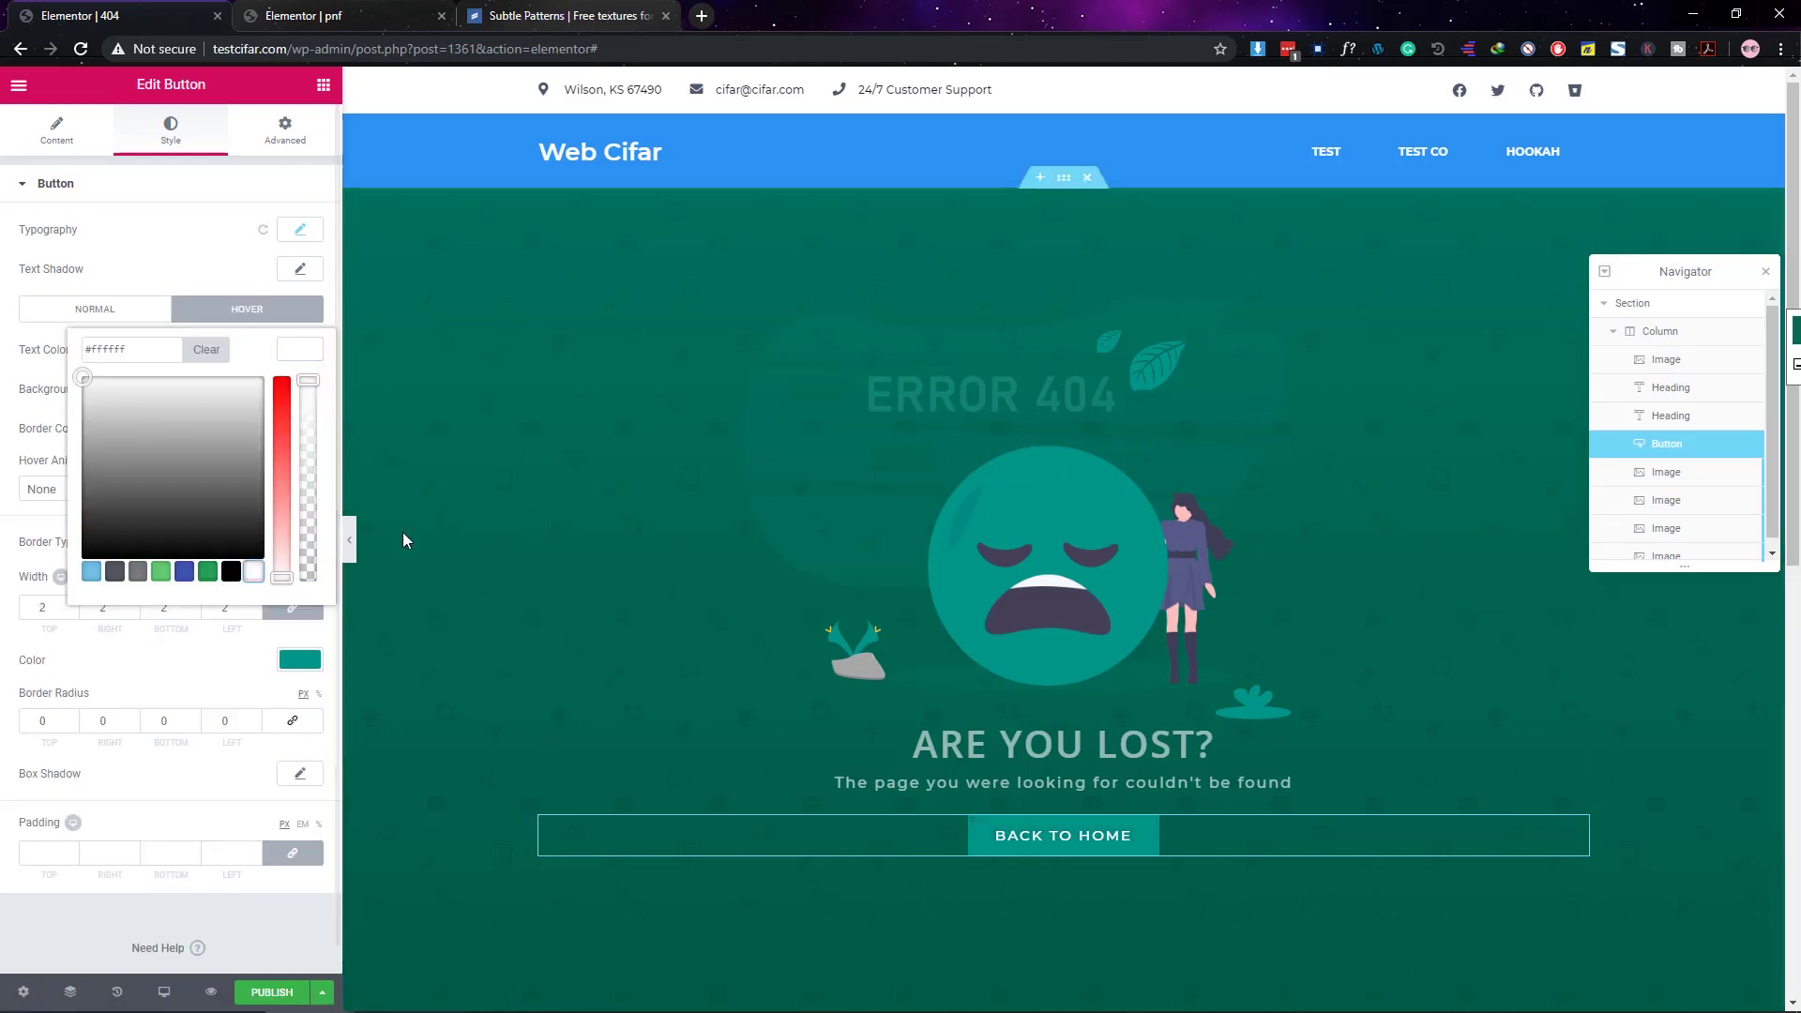
pyautogui.click(349, 539)
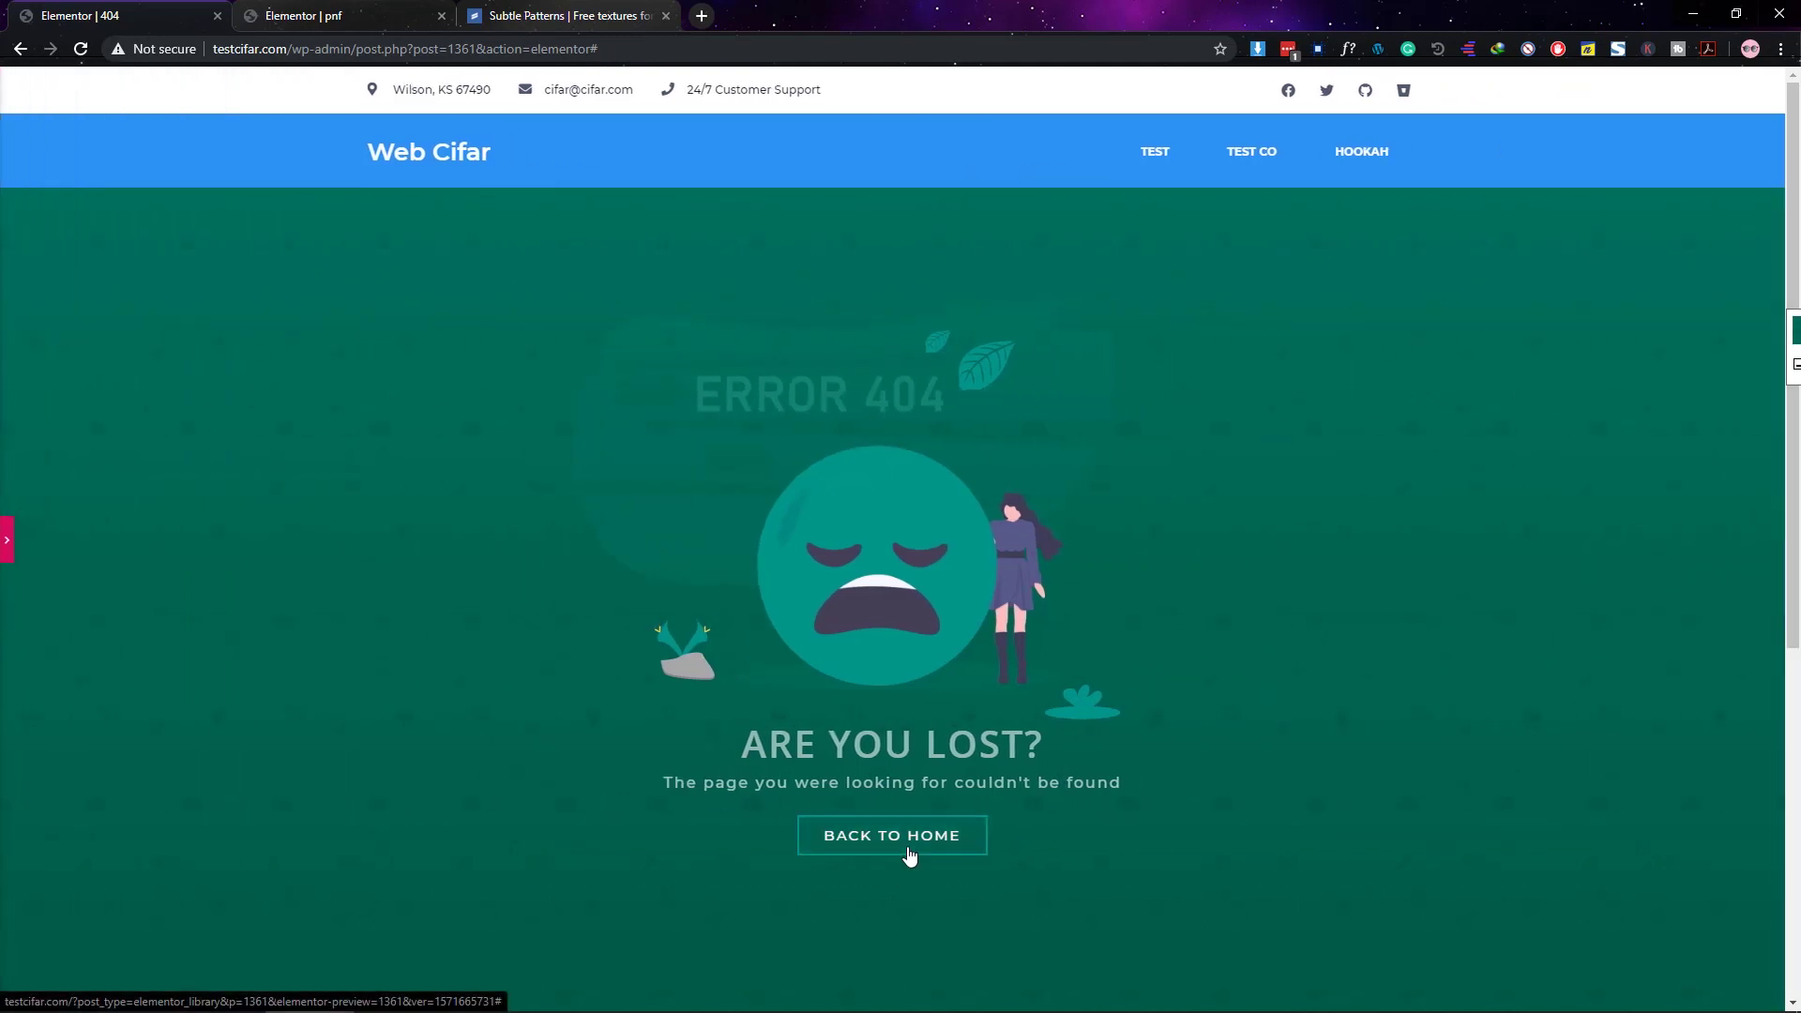
pyautogui.click(7, 539)
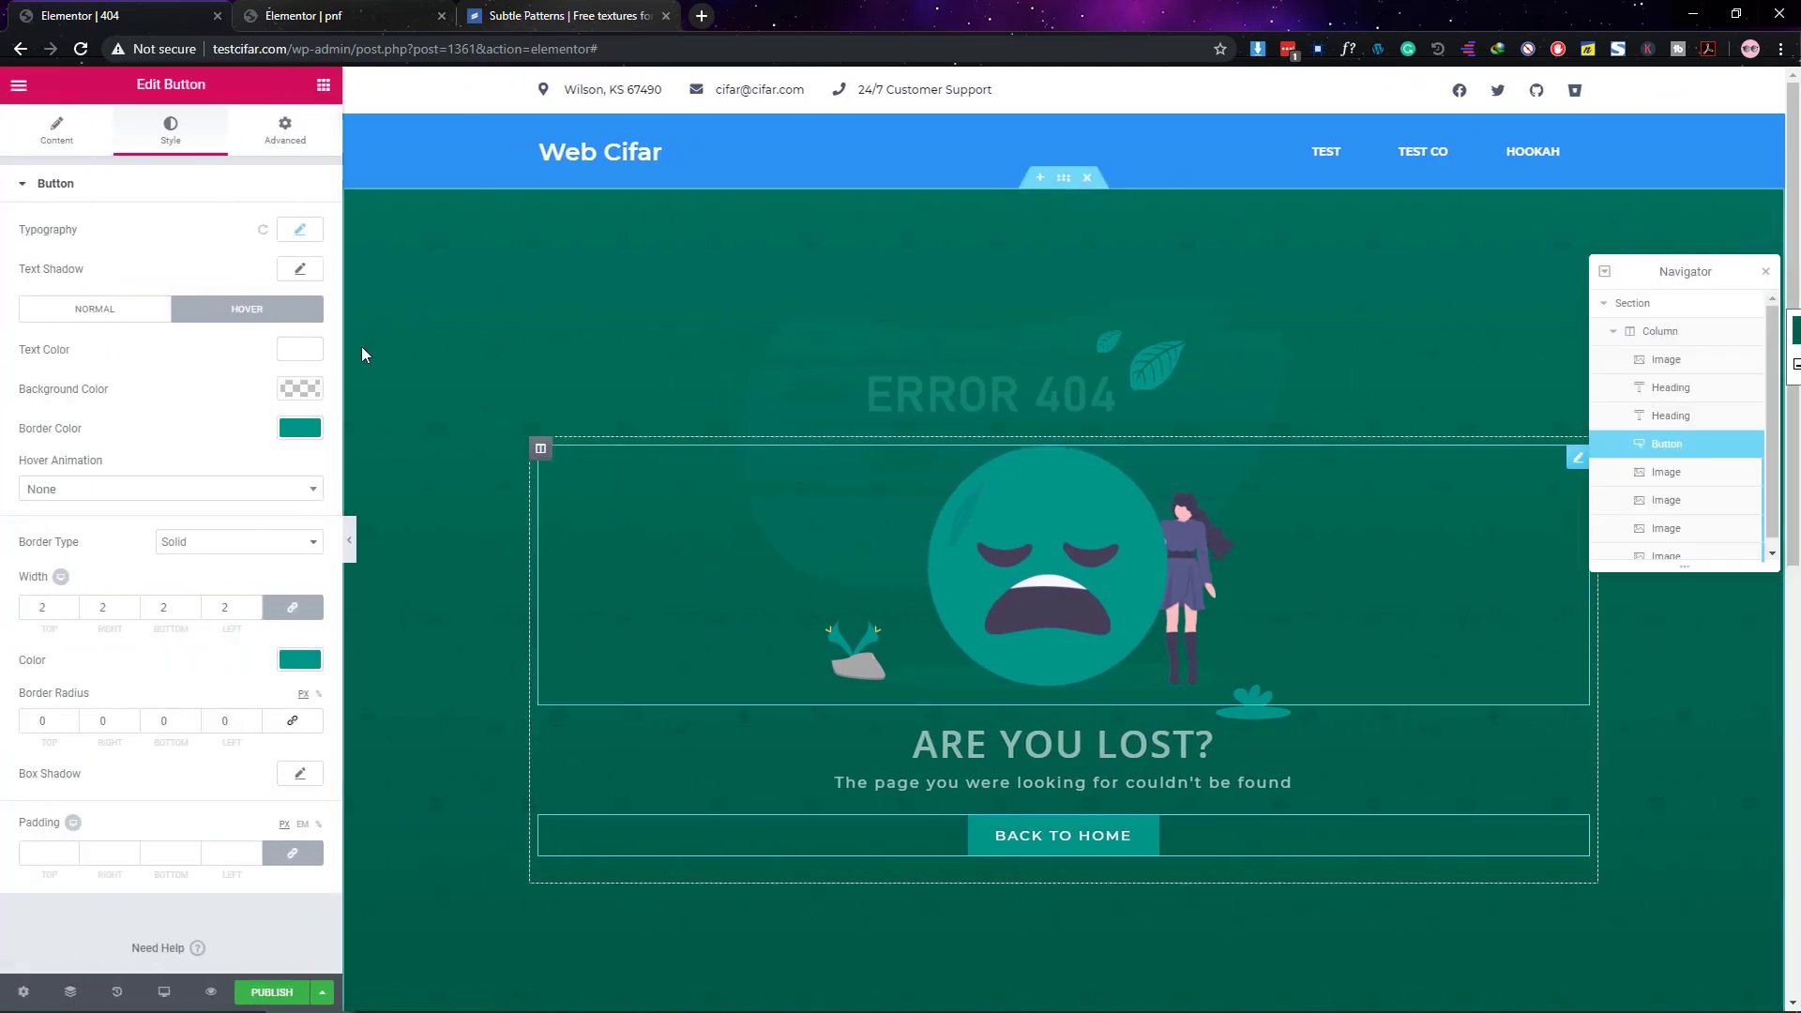
# Step: Set the Back to Home button's size to Medium
pyautogui.click(54, 131)
pyautogui.click(241, 229)
pyautogui.click(241, 230)
pyautogui.click(225, 424)
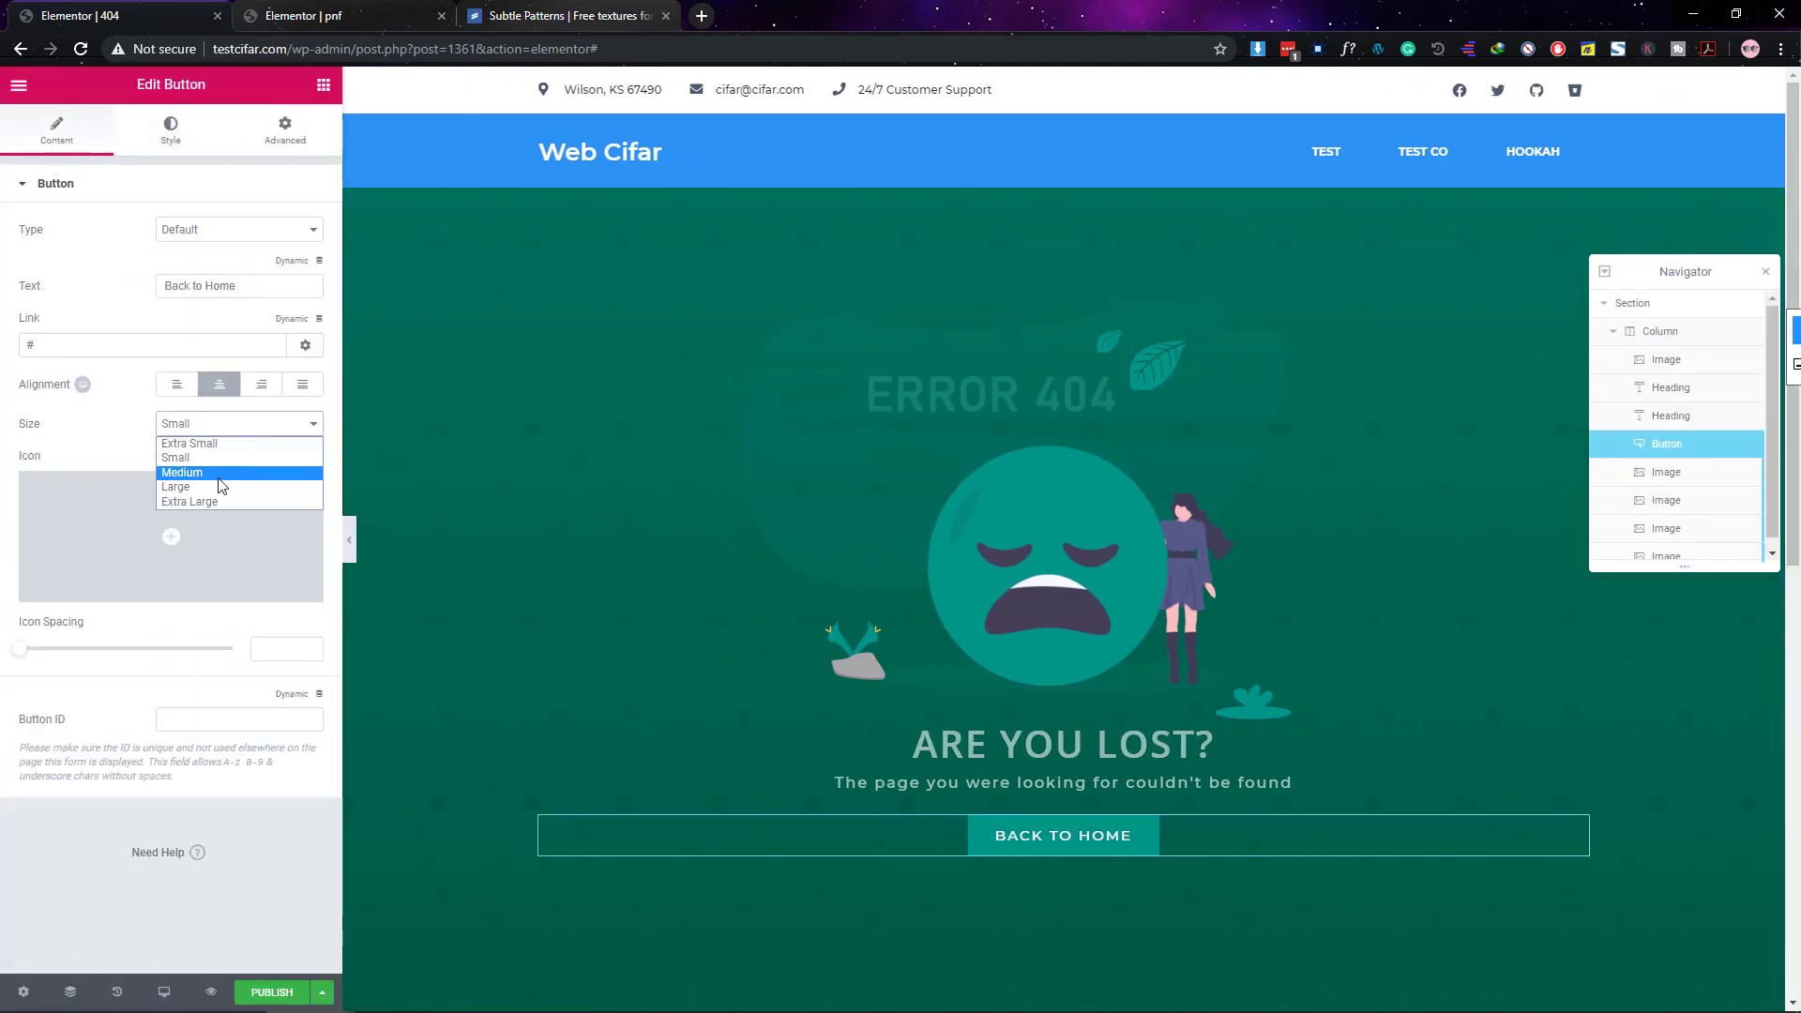
pyautogui.click(222, 472)
# Step: Unlink the button's margins, set the top margin to 20 px and check the spacing in the full-width preview
pyautogui.click(284, 132)
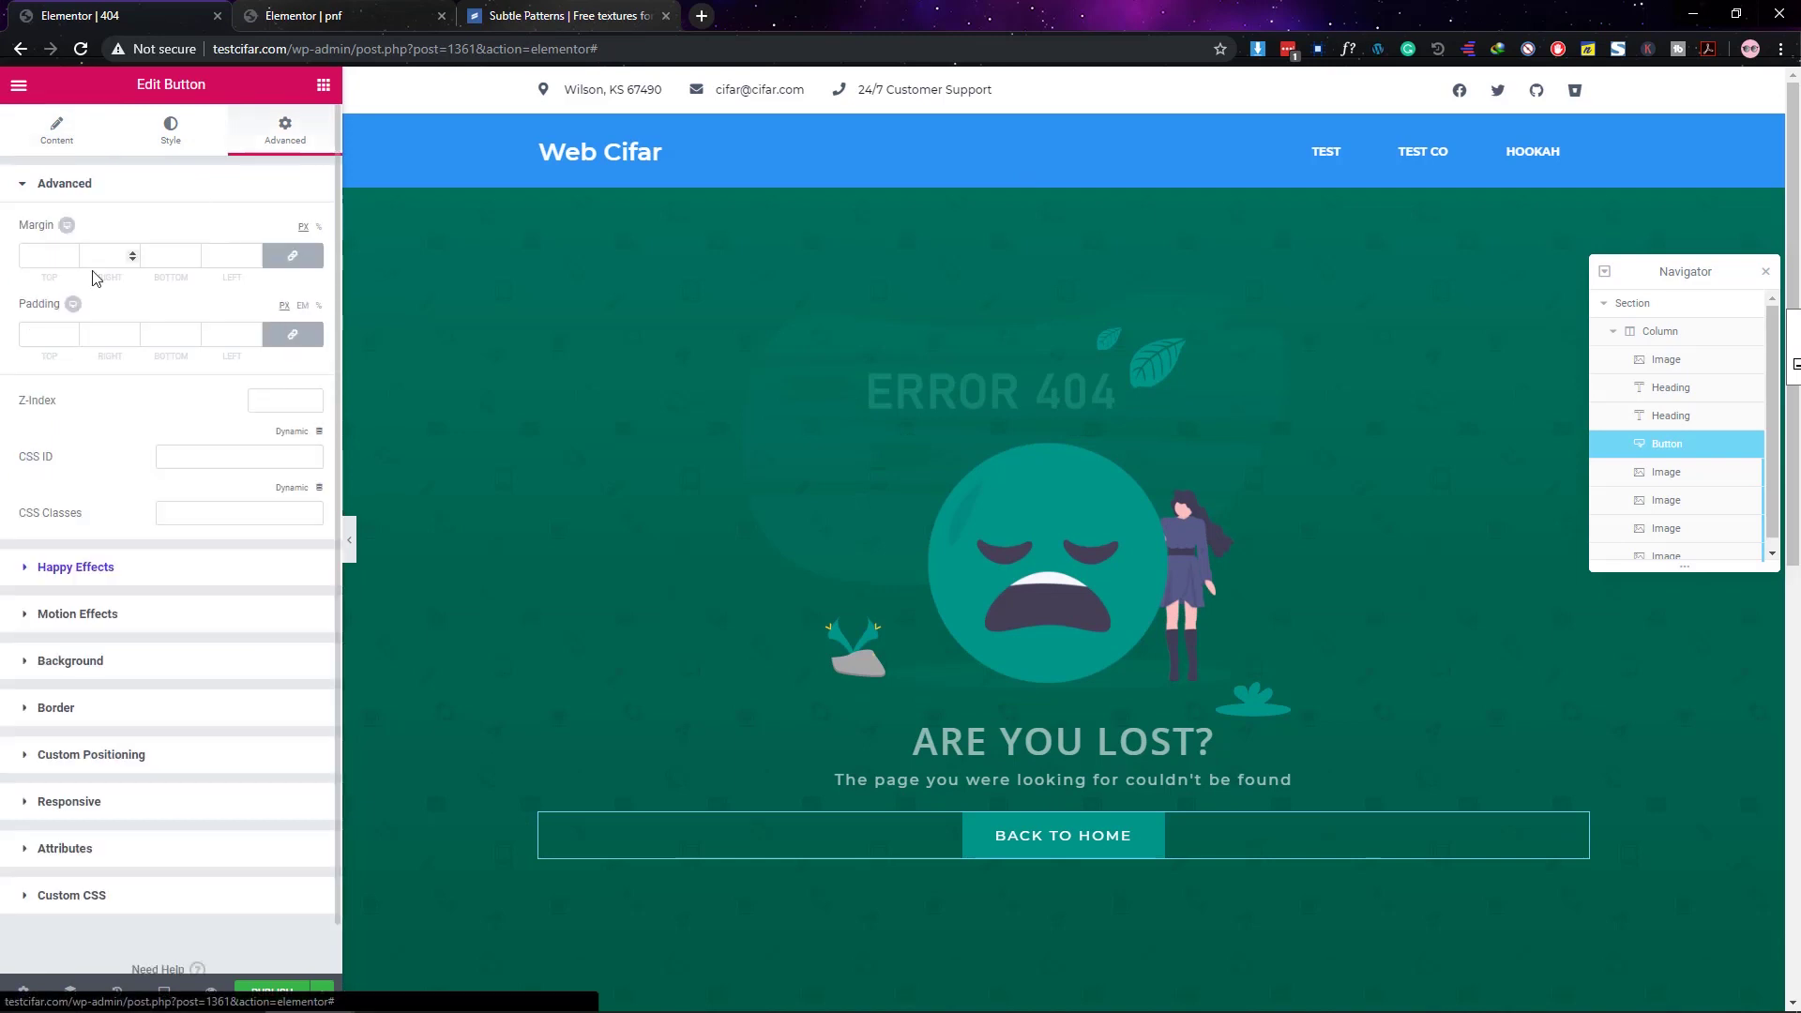
pyautogui.click(63, 258)
pyautogui.click(293, 255)
pyautogui.click(42, 255)
pyautogui.write('20')
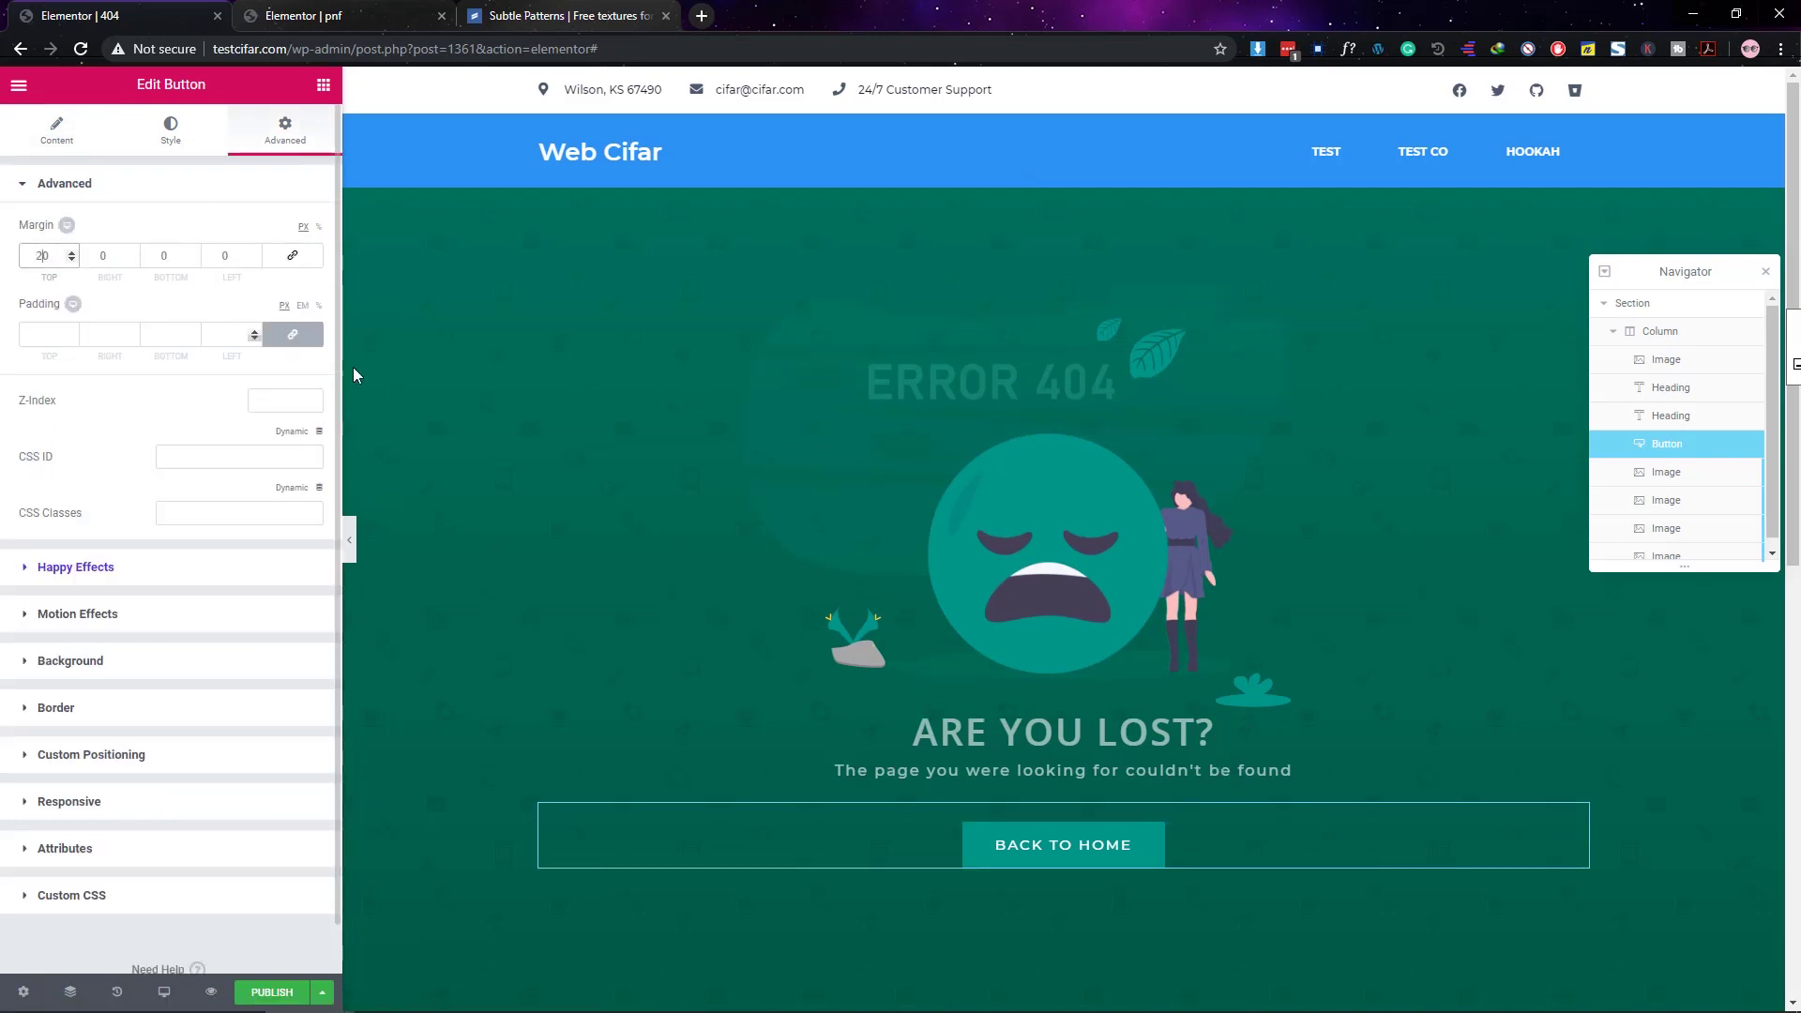
pyautogui.click(352, 541)
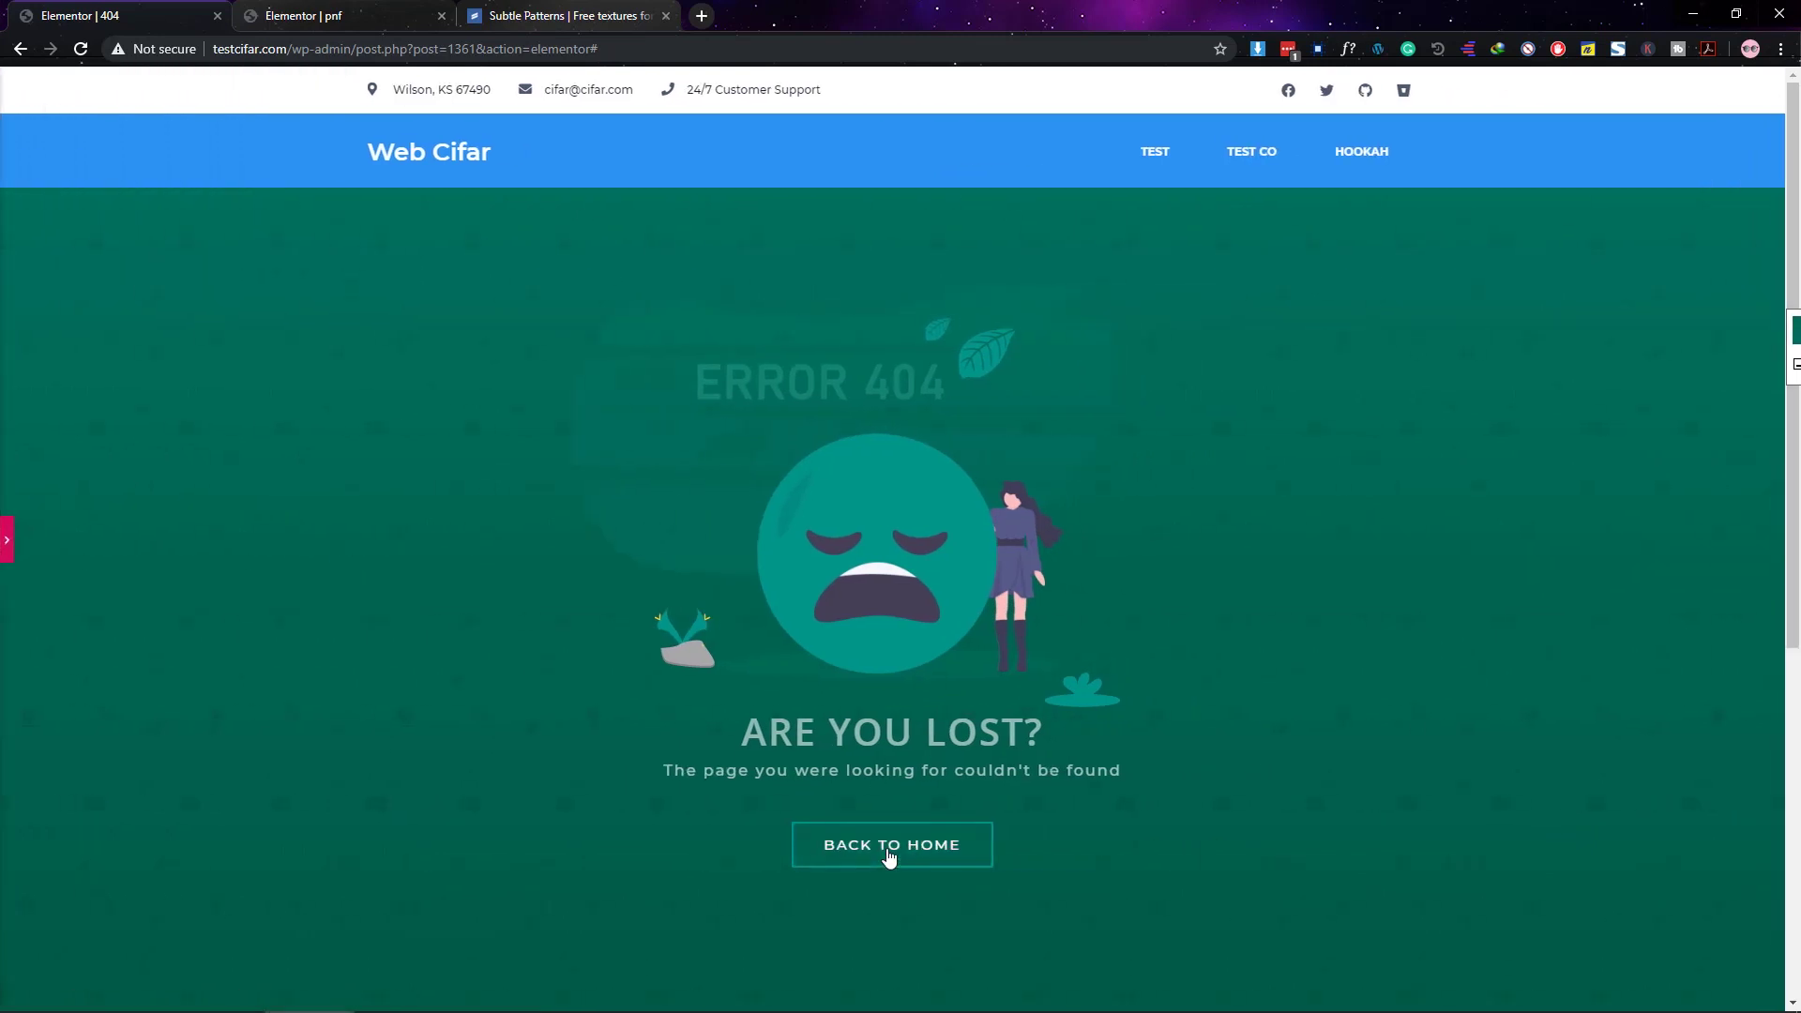
pyautogui.click(5, 544)
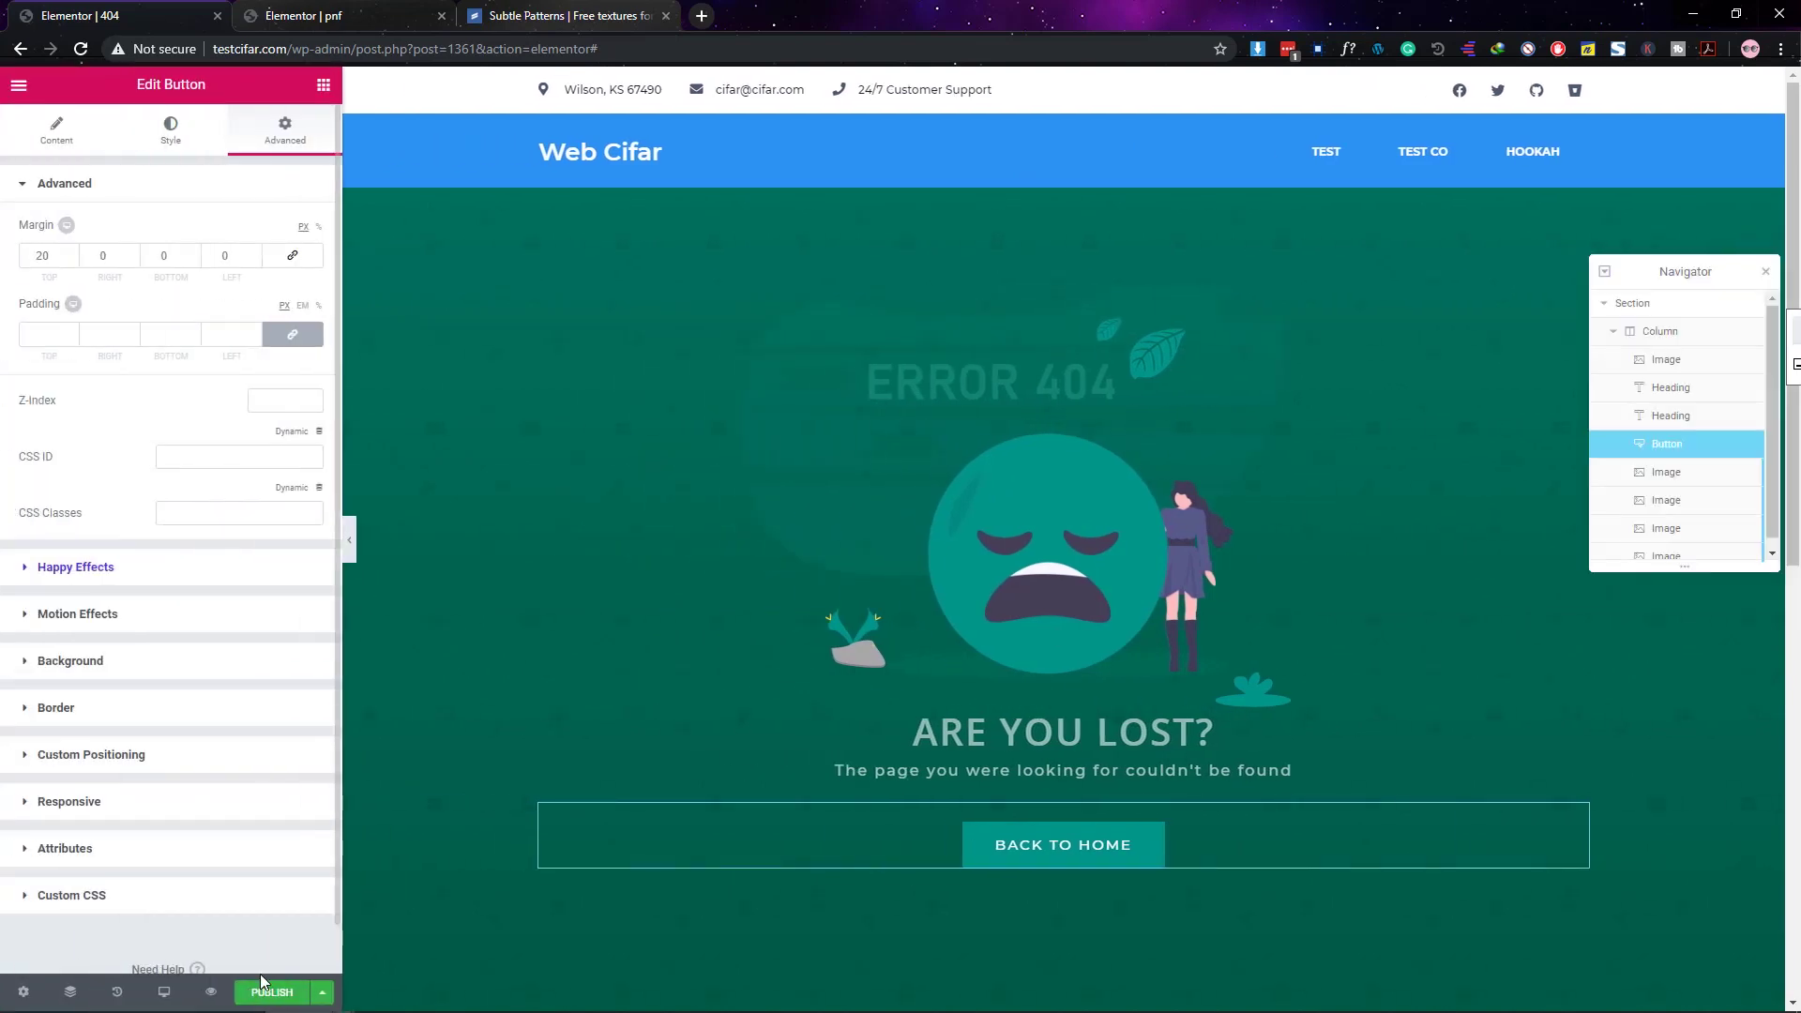
pyautogui.hotkey('ctrl', 's')
pyautogui.click(1441, 168)
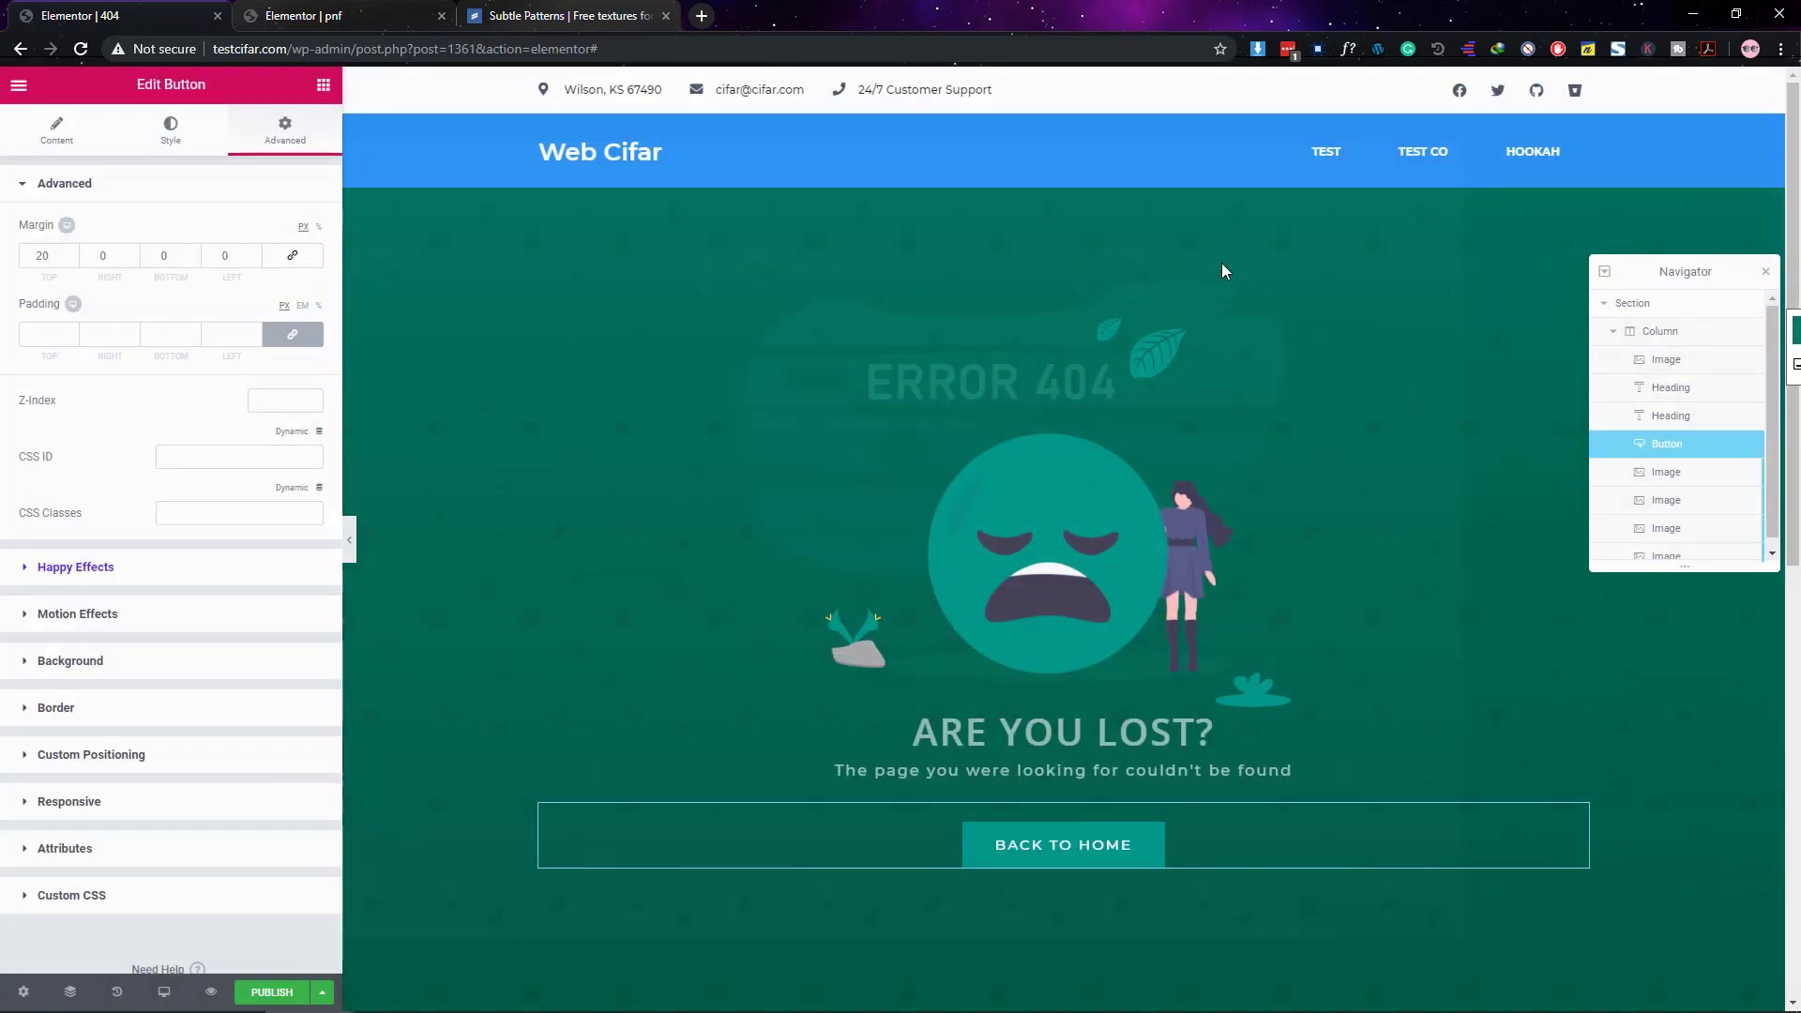
# Step: Enable mouse effects on the ERROR 404 background image with a Mouse Track speed of 0.1
pyautogui.click(1679, 473)
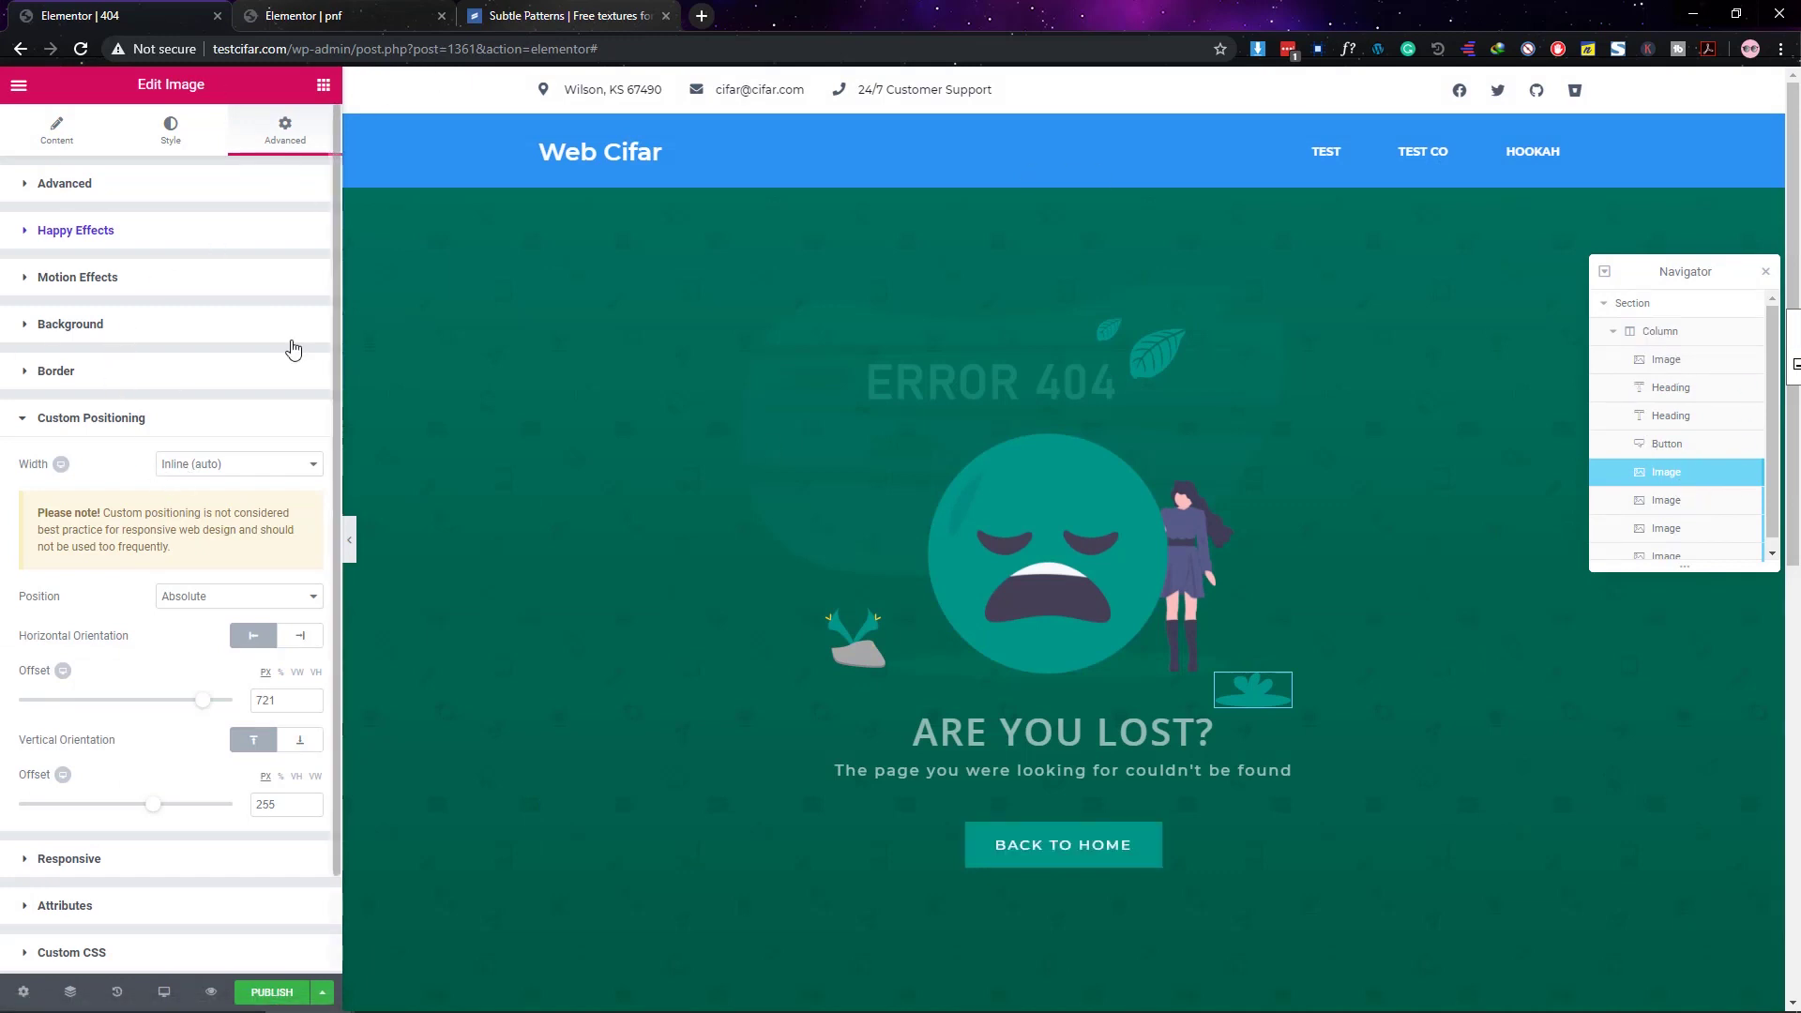
pyautogui.scroll(-1, 1685, 484)
pyautogui.click(1669, 552)
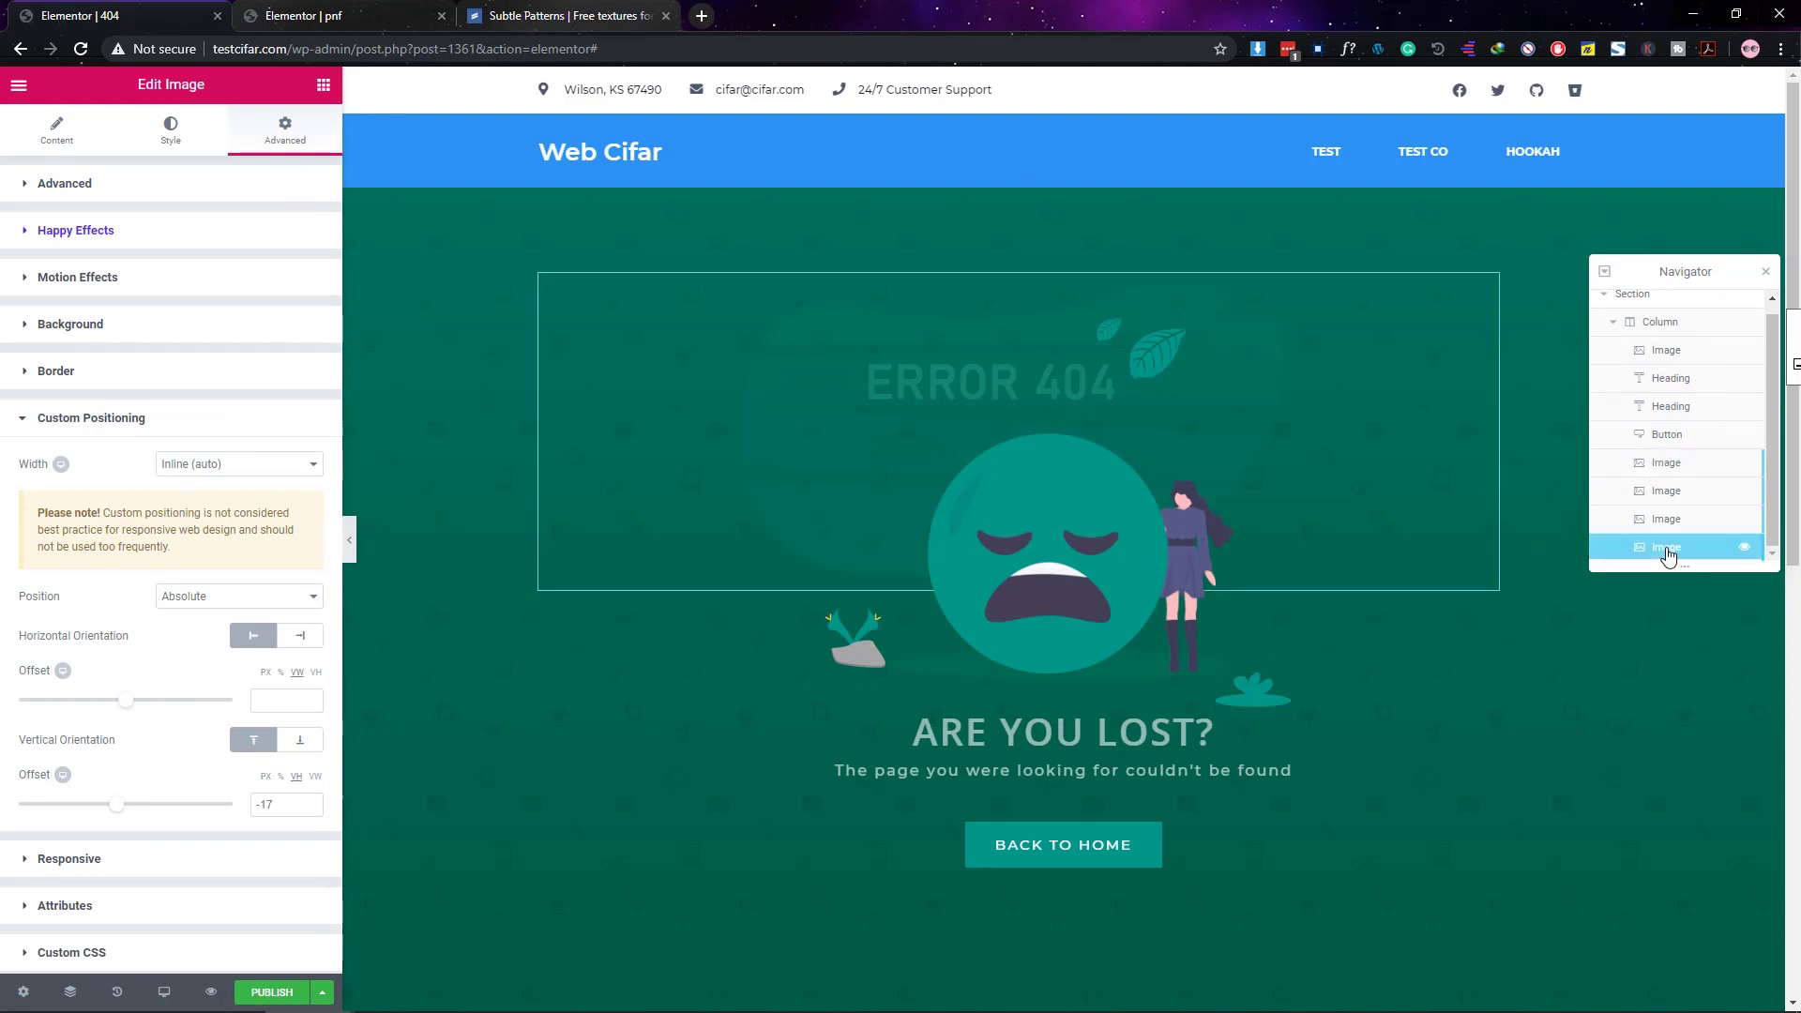
pyautogui.click(152, 281)
pyautogui.click(307, 366)
pyautogui.click(300, 402)
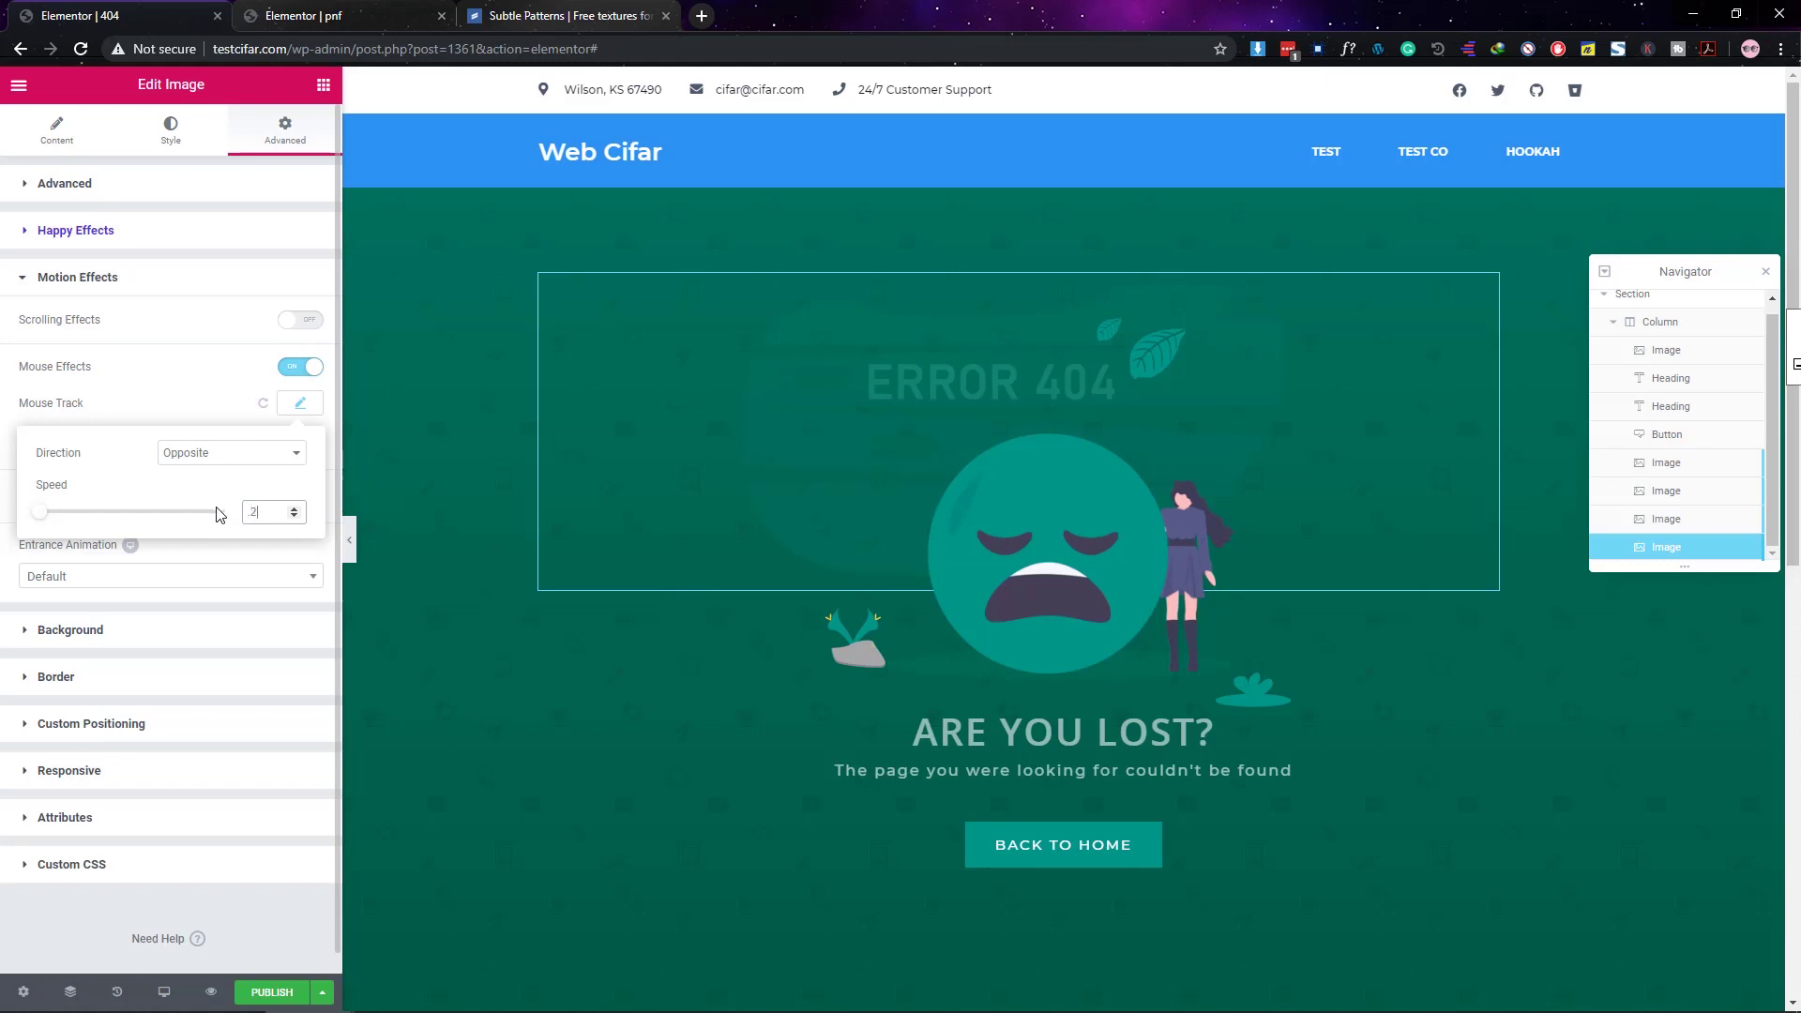
pyautogui.press('Down')
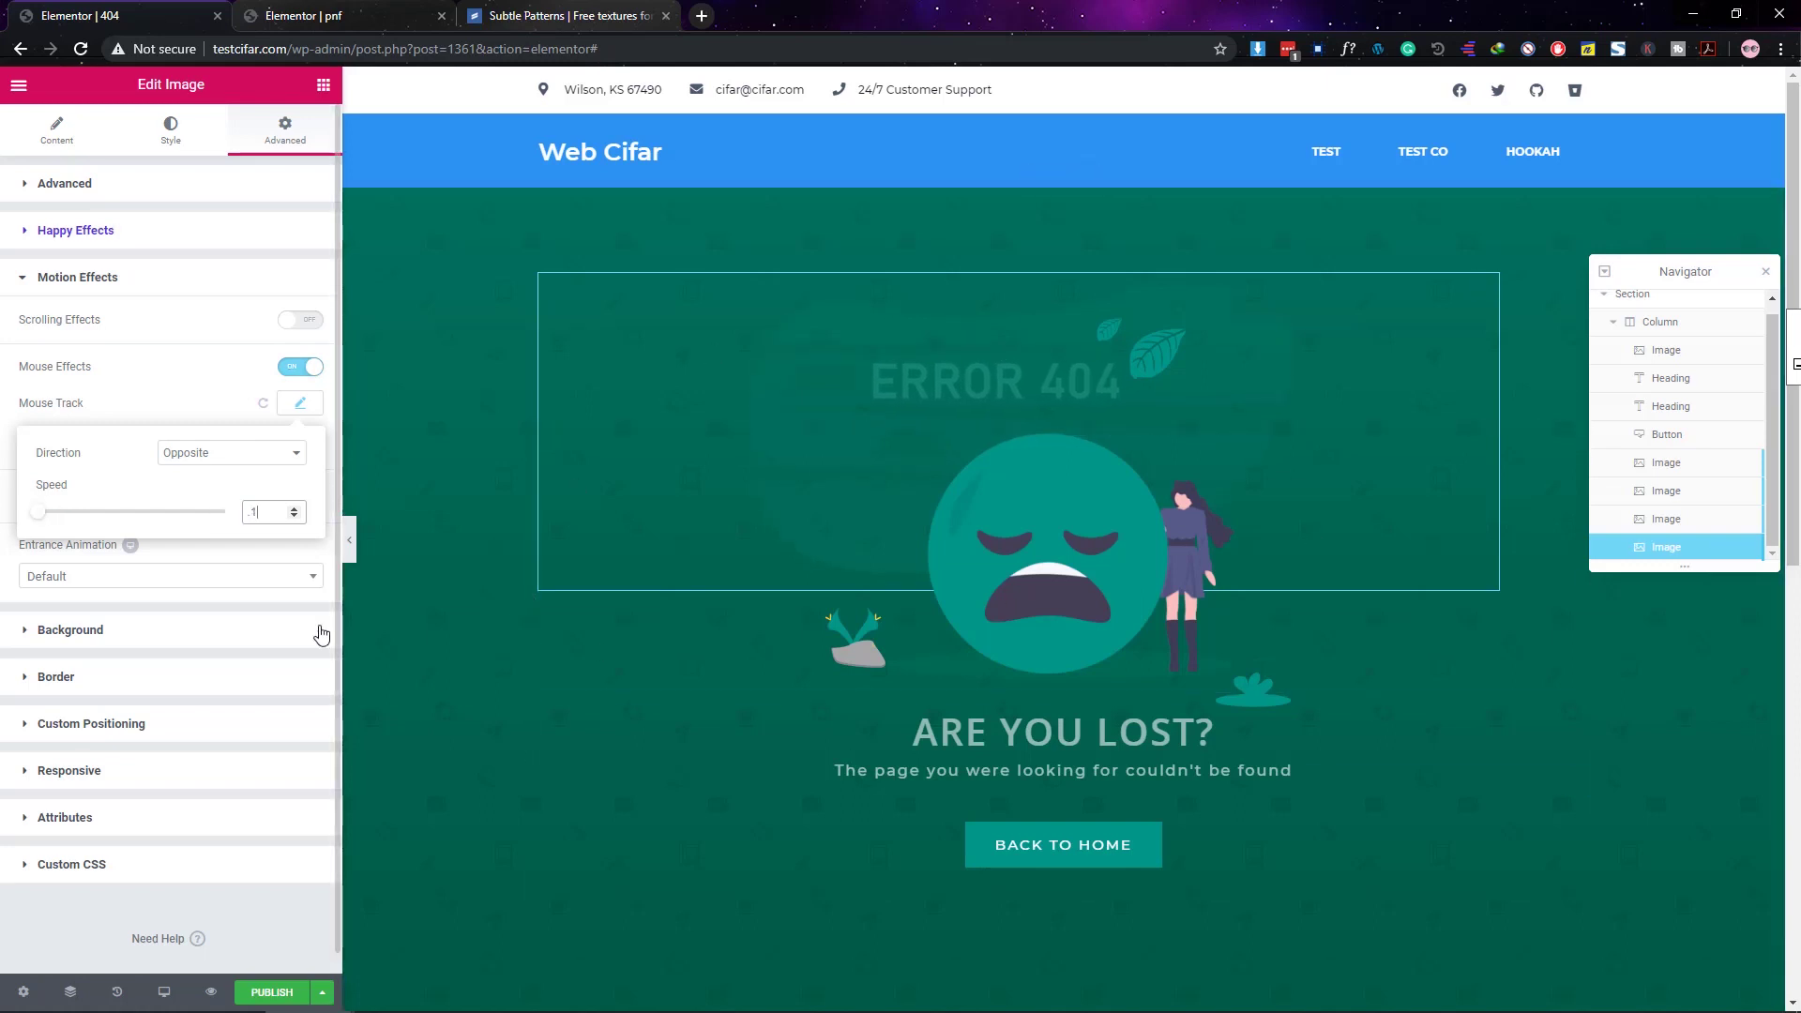
# Step: Enable mouse effects on the leaves image with Mouse Track direction Opposite and a speed of 0.4
pyautogui.click(1681, 520)
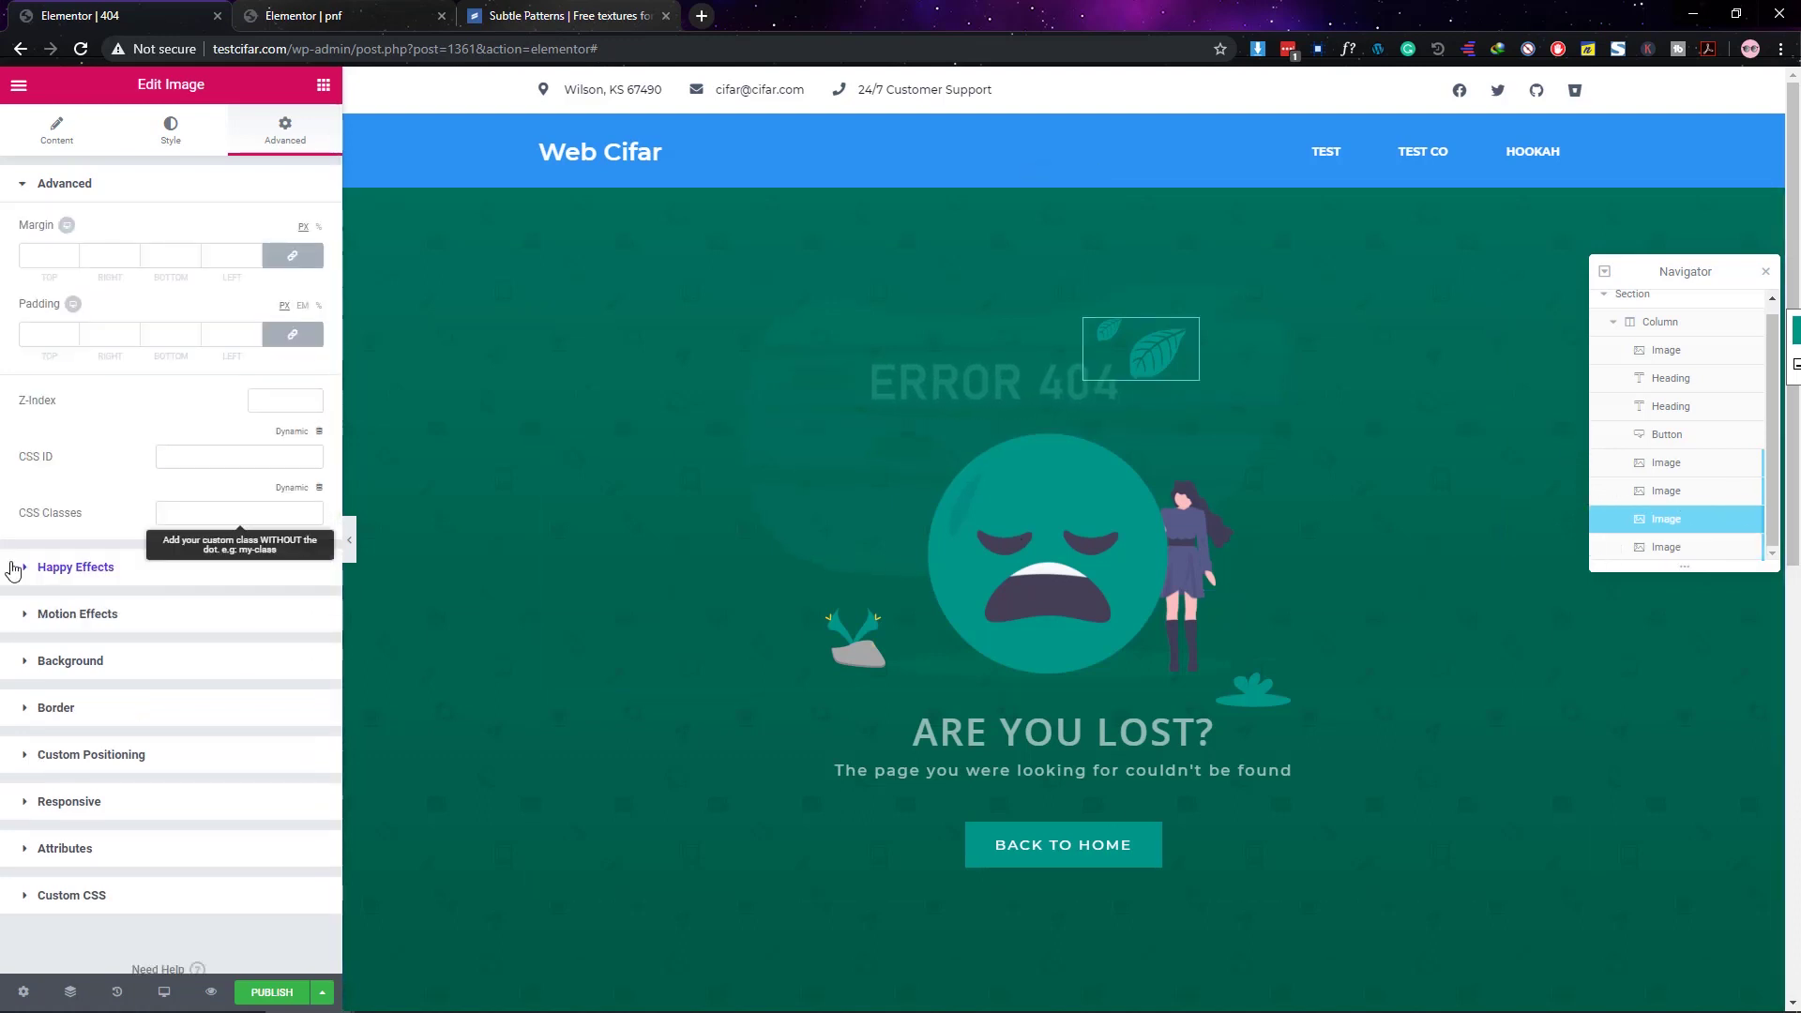
pyautogui.click(150, 614)
pyautogui.click(253, 420)
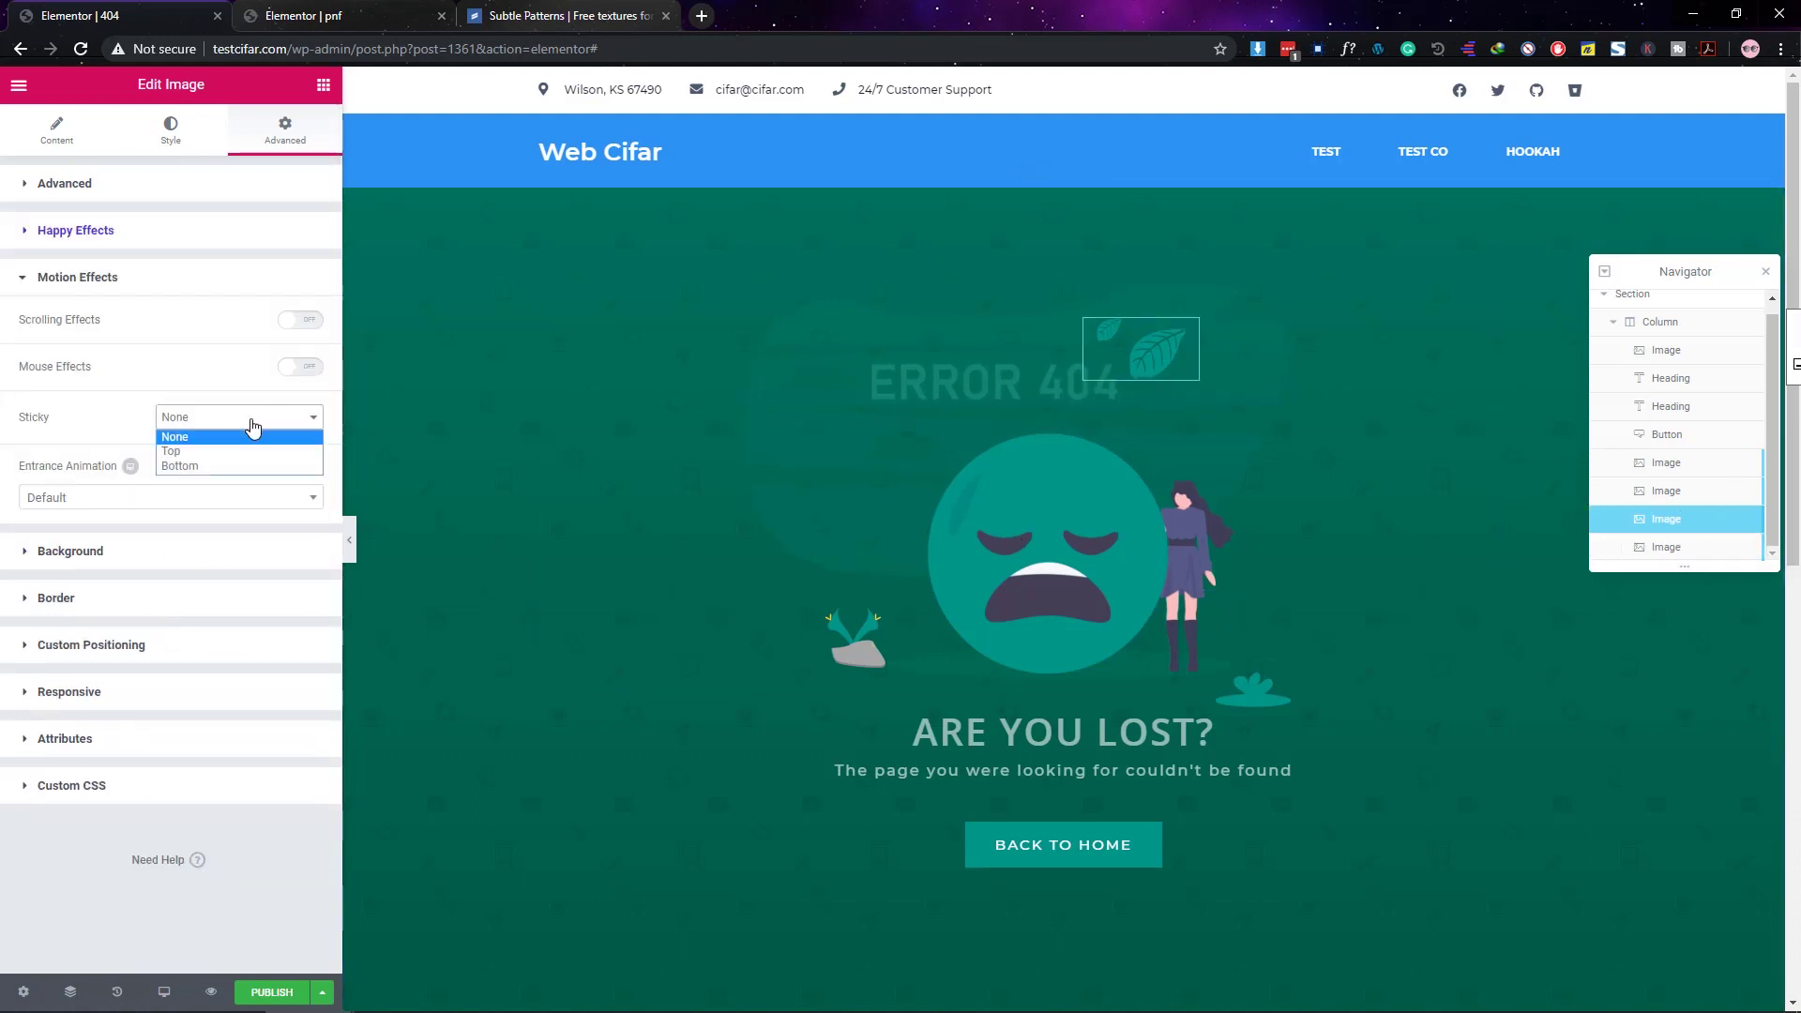
pyautogui.click(225, 417)
pyautogui.click(300, 403)
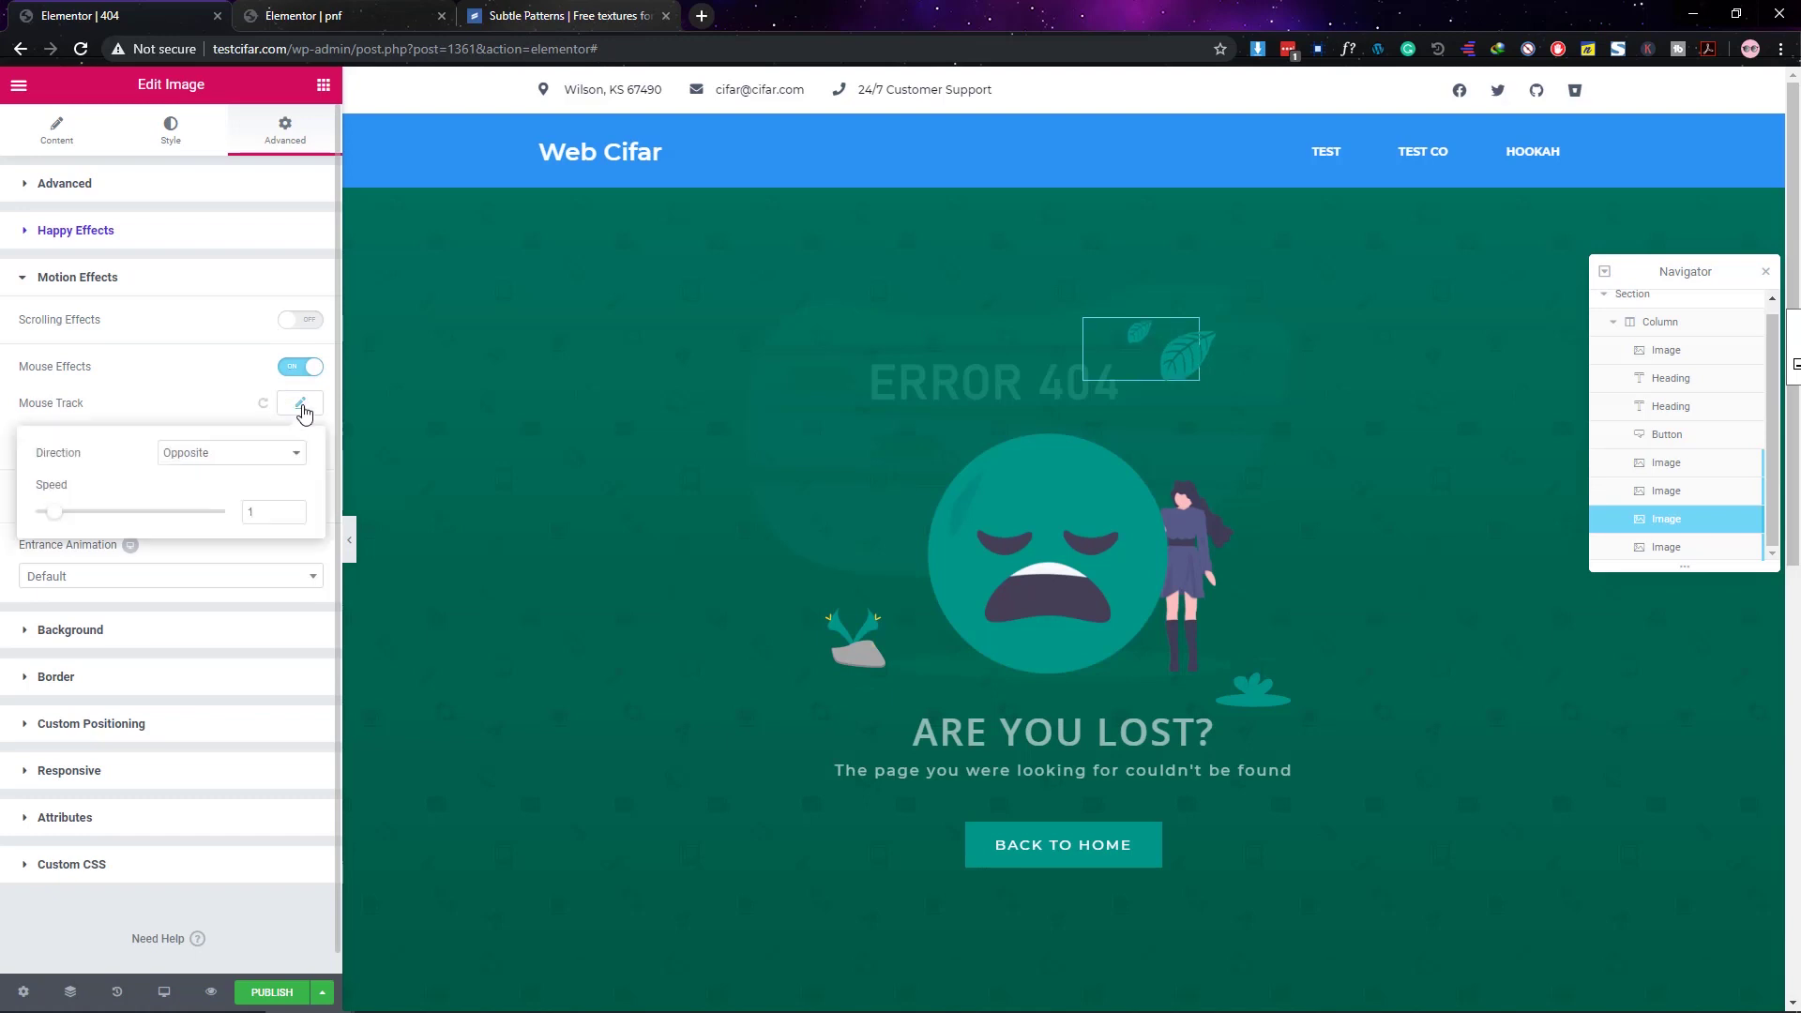
pyautogui.click(228, 453)
pyautogui.click(215, 476)
pyautogui.press('Tab')
pyautogui.press('BackSpace')
pyautogui.write('.4')
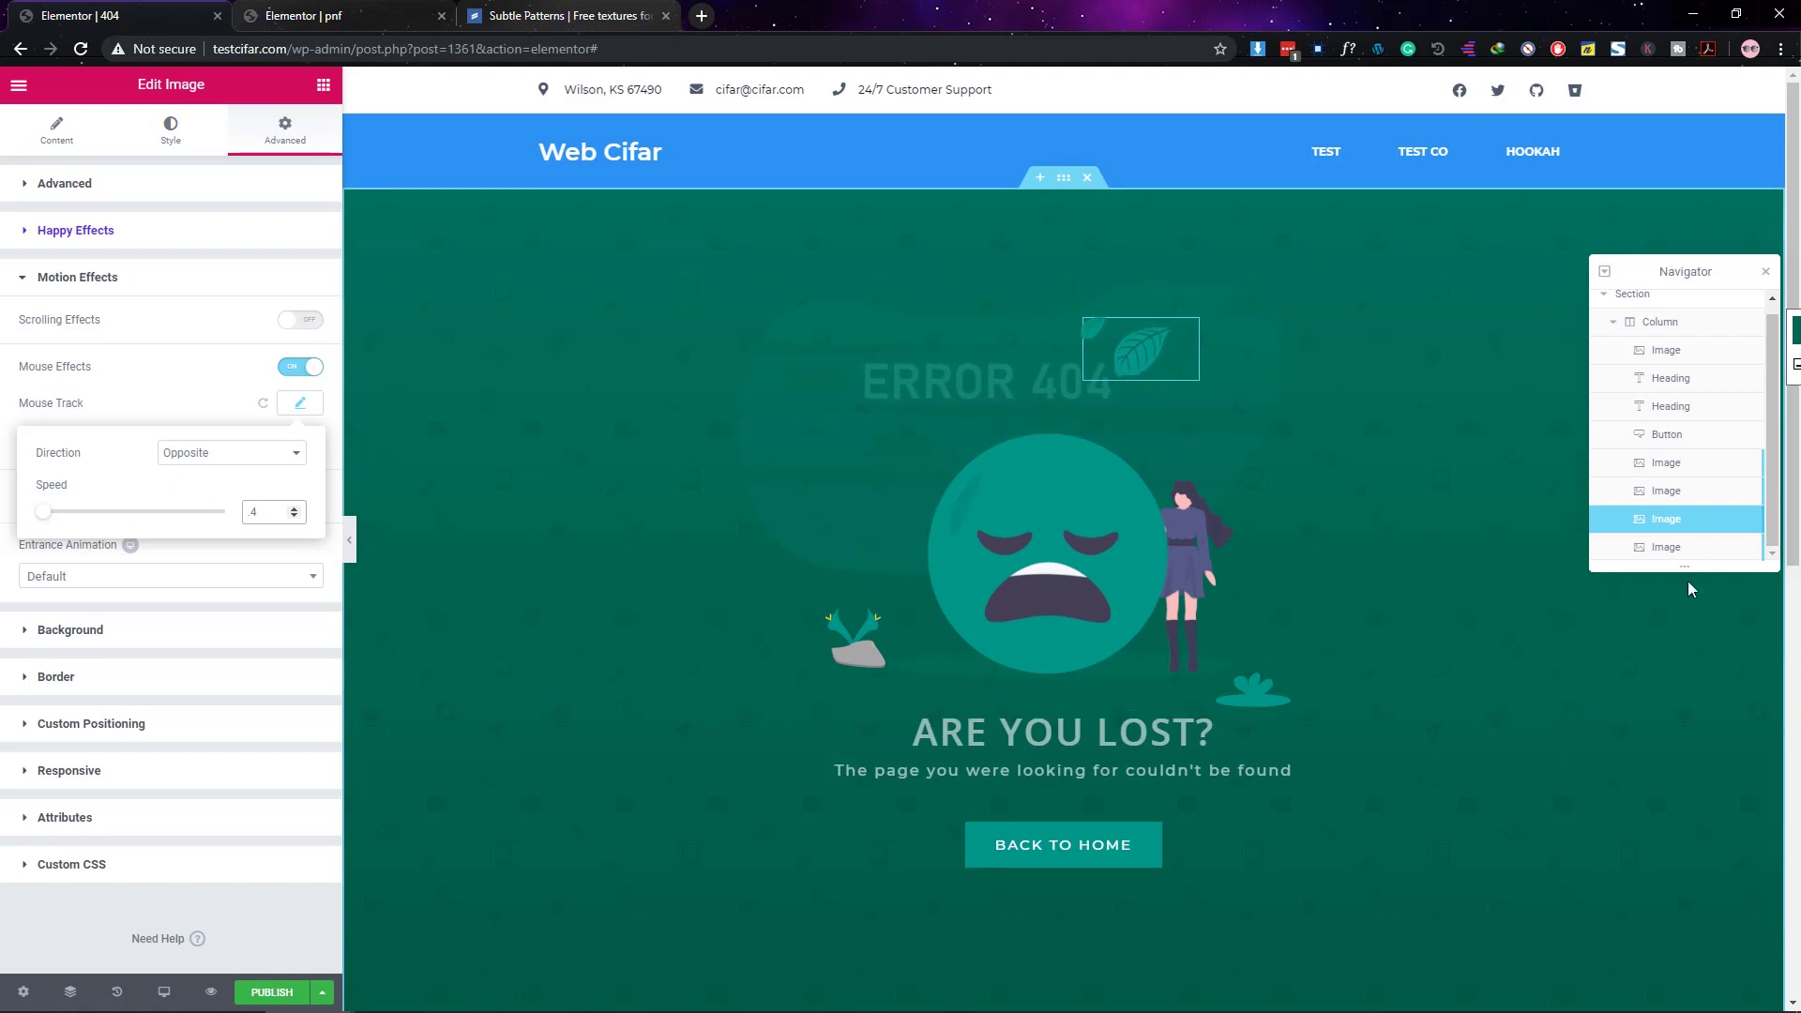
# Step: Enable mouse effects on the image with the grey rock and set its Mouse Track direction to Direct
pyautogui.click(1686, 494)
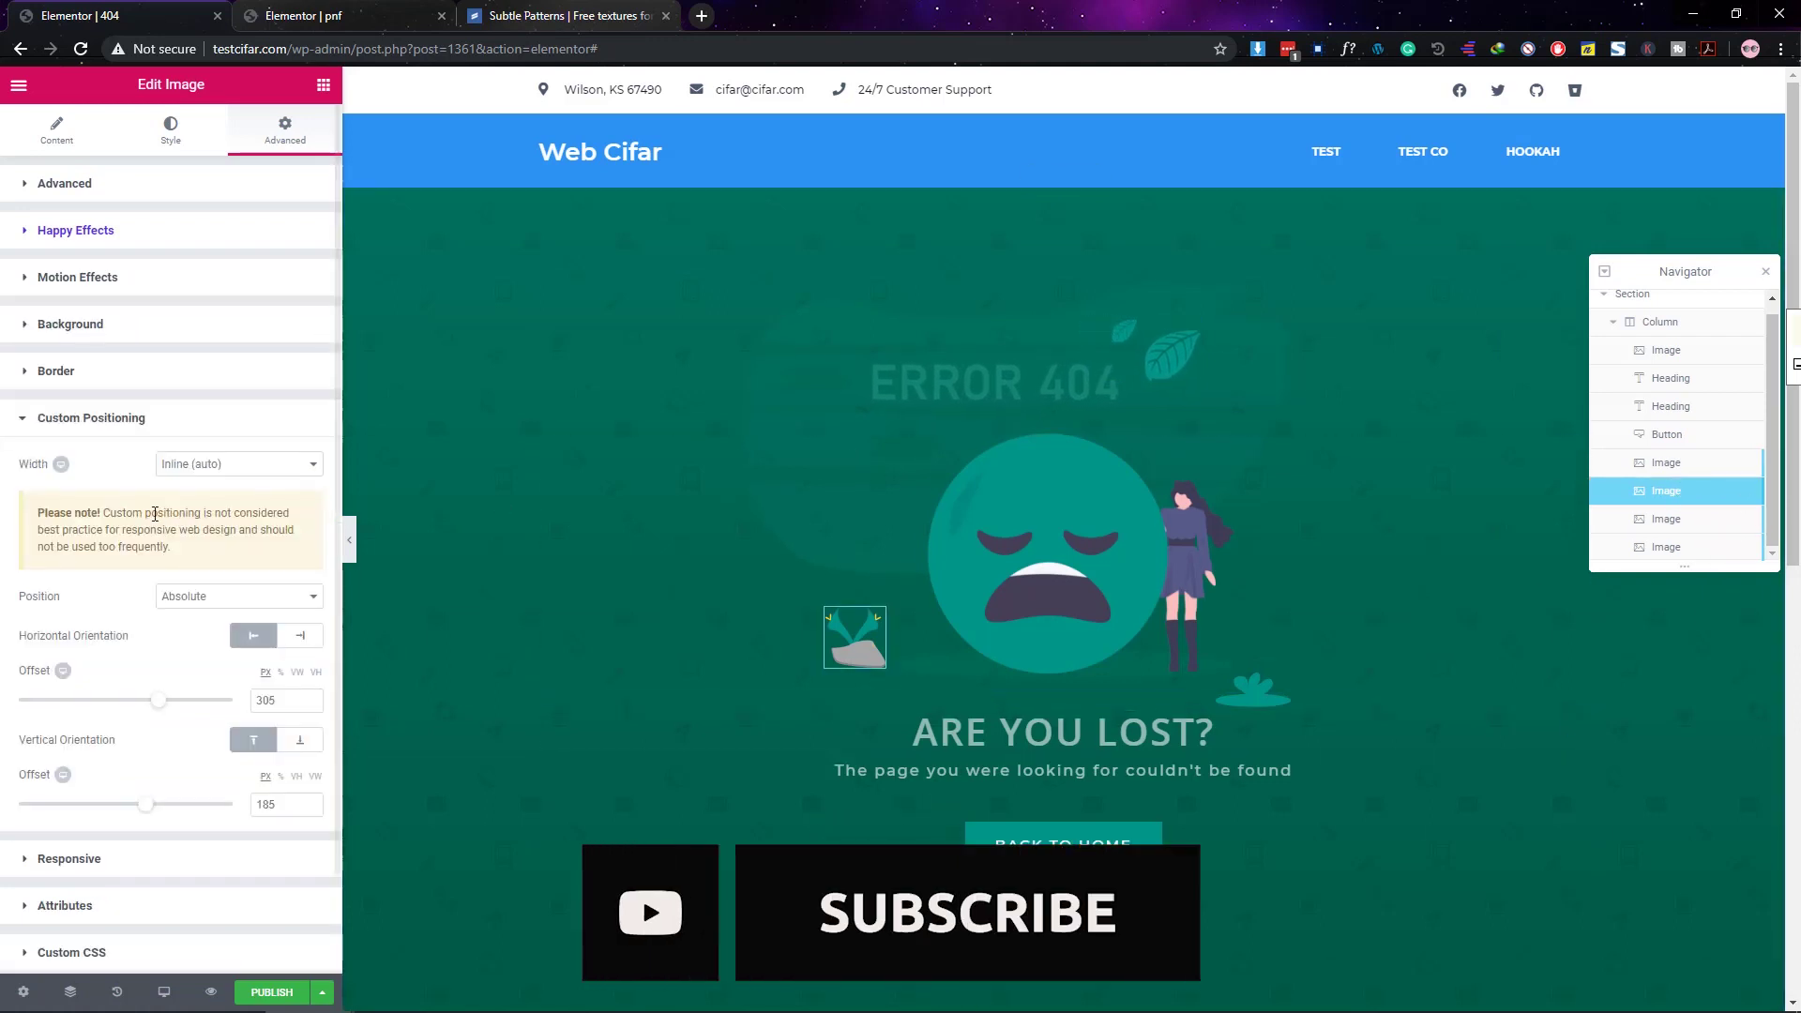
pyautogui.click(148, 279)
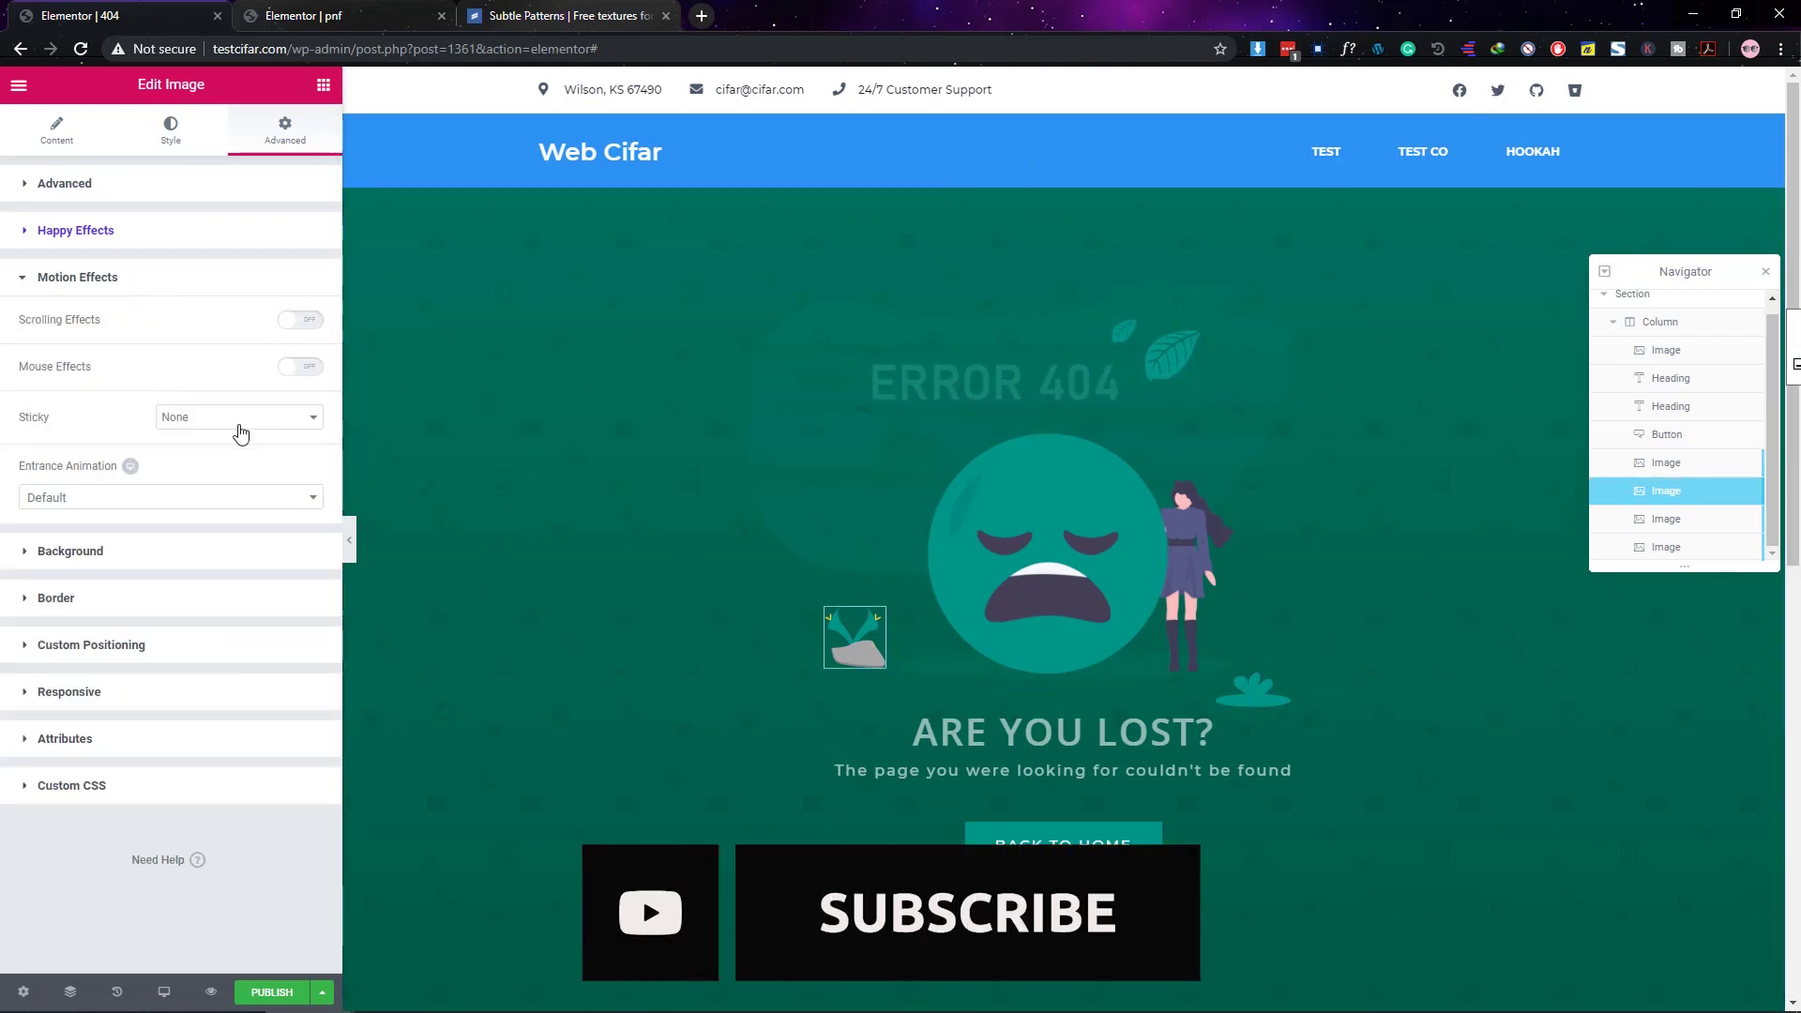
pyautogui.click(302, 366)
pyautogui.click(235, 495)
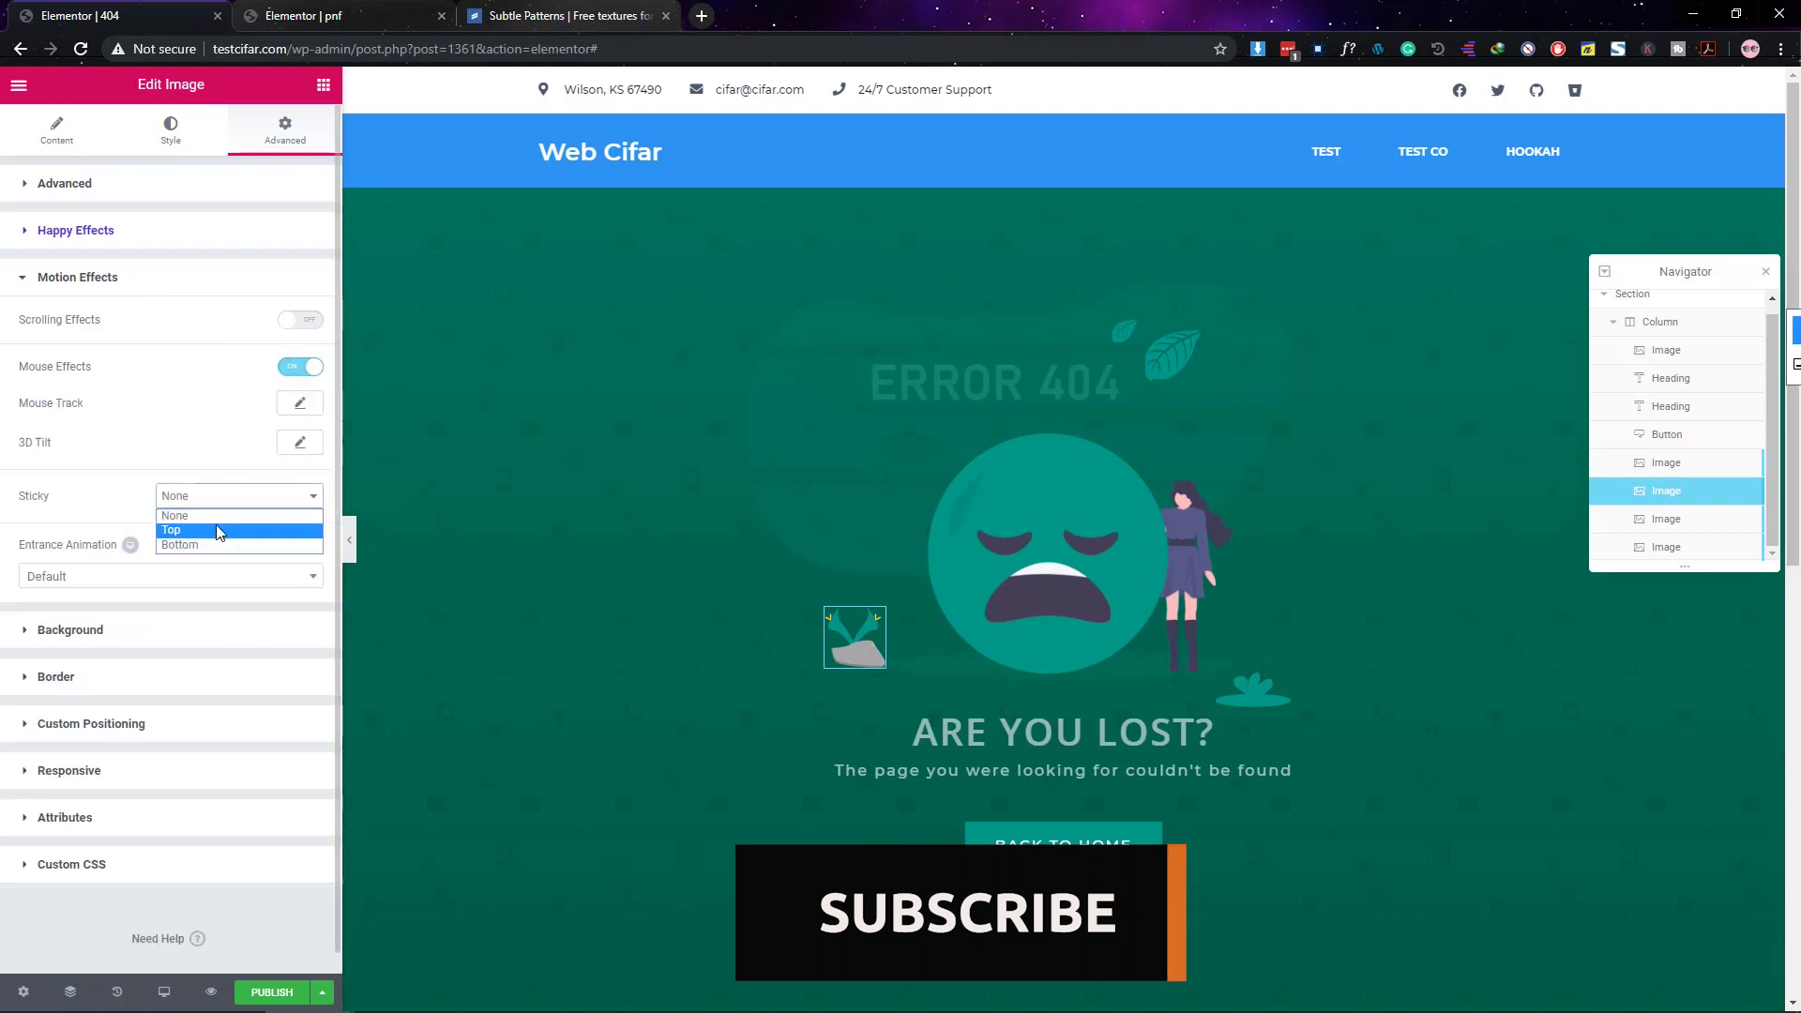
pyautogui.click(221, 518)
pyautogui.click(298, 404)
pyautogui.click(204, 453)
pyautogui.click(206, 491)
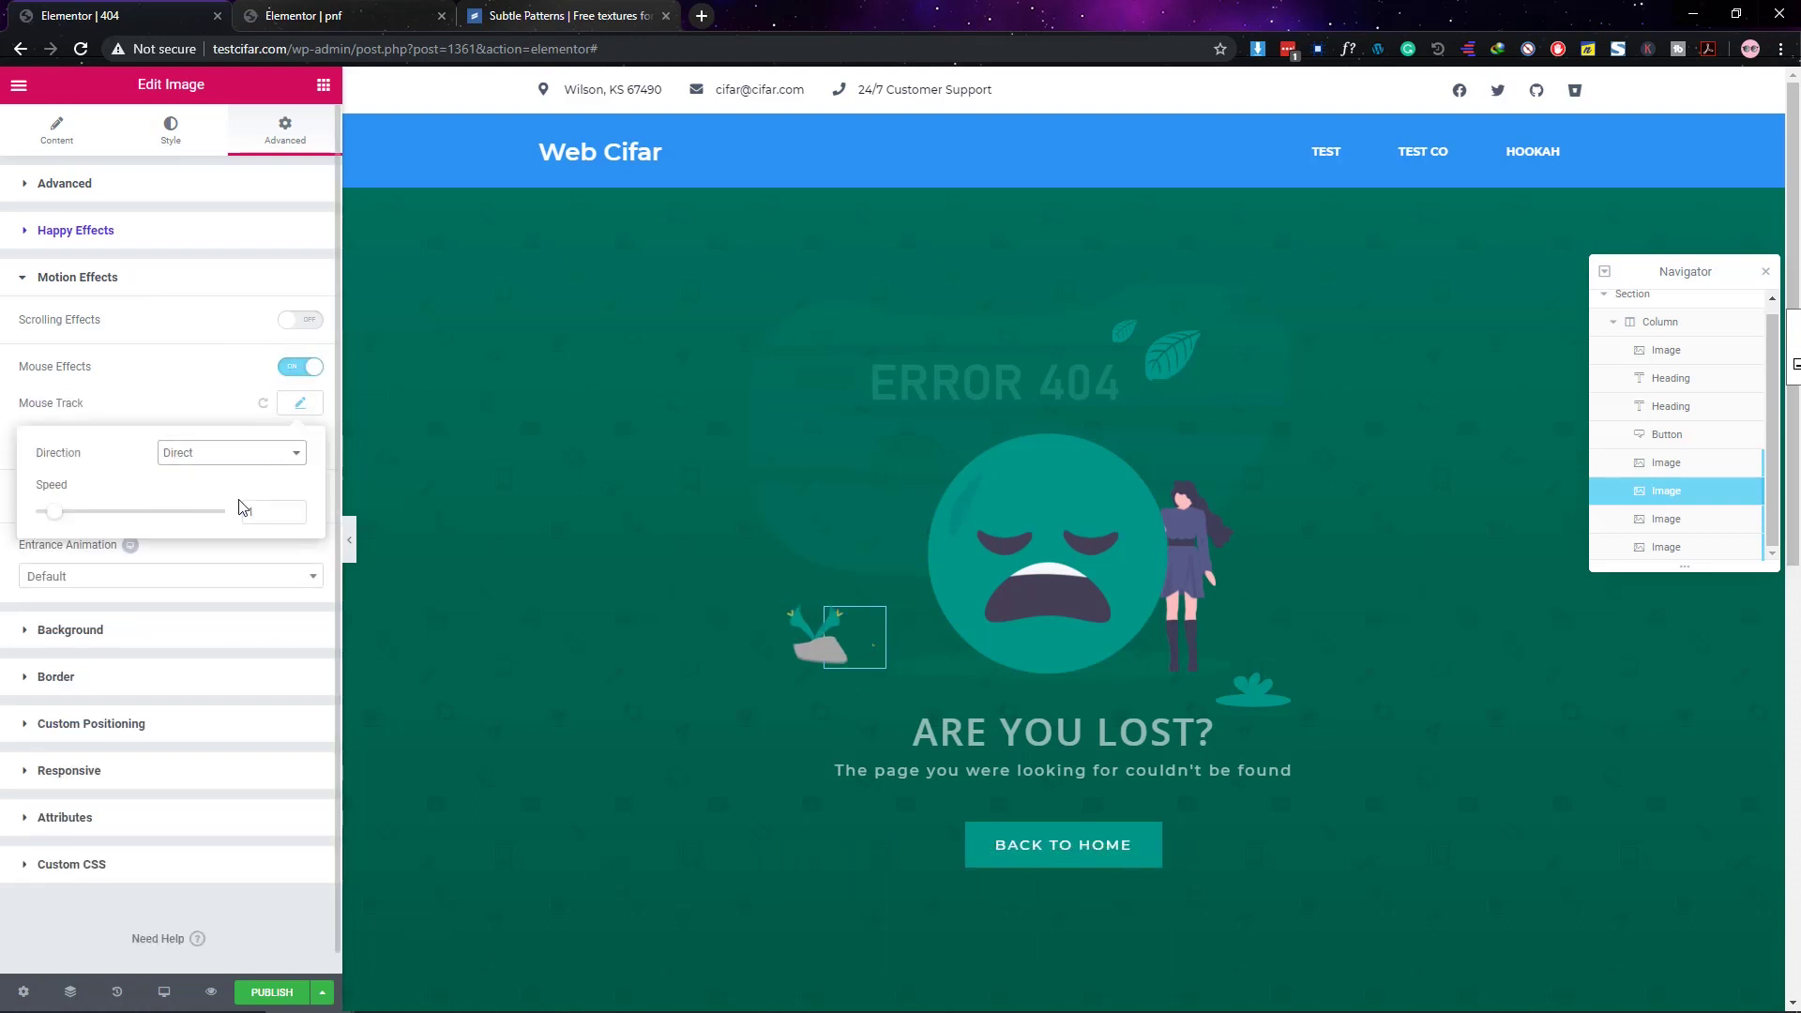
# Step: Set the rock image's Mouse Track speed to 0.2
pyautogui.click(274, 511)
pyautogui.press('BackSpace')
pyautogui.write('.3')
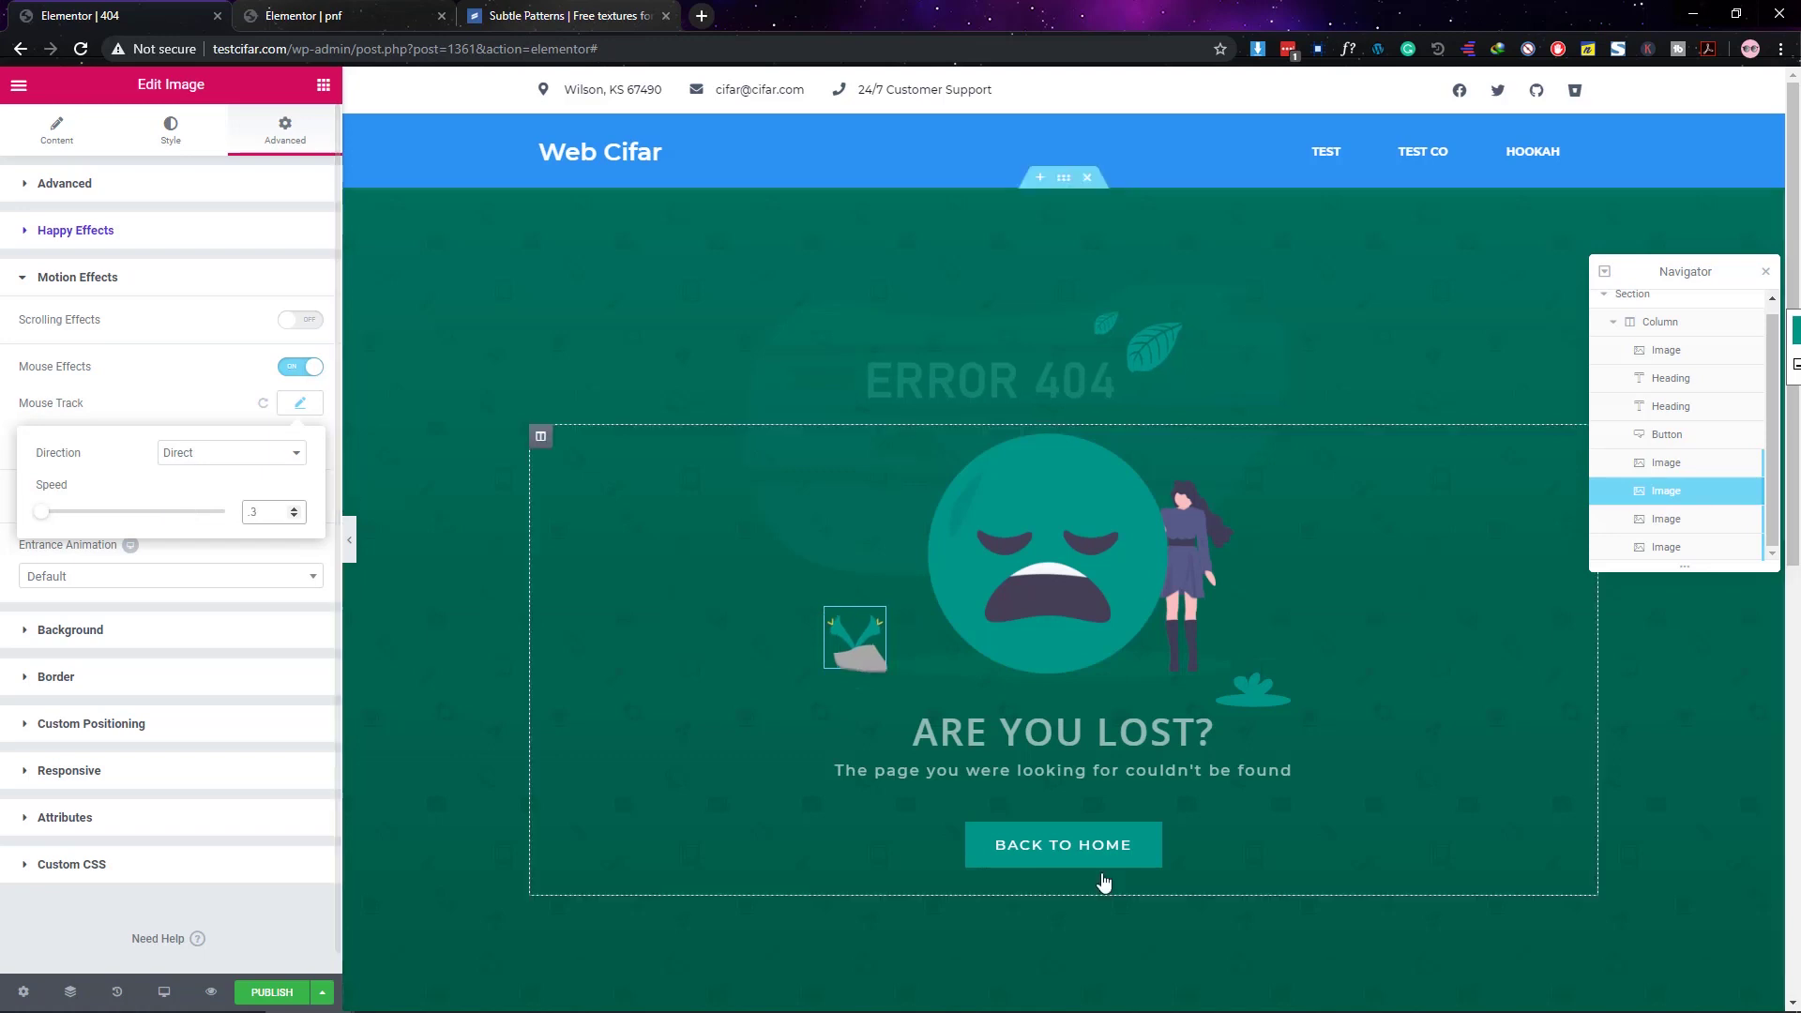
pyautogui.press('BackSpace')
pyautogui.write('2')
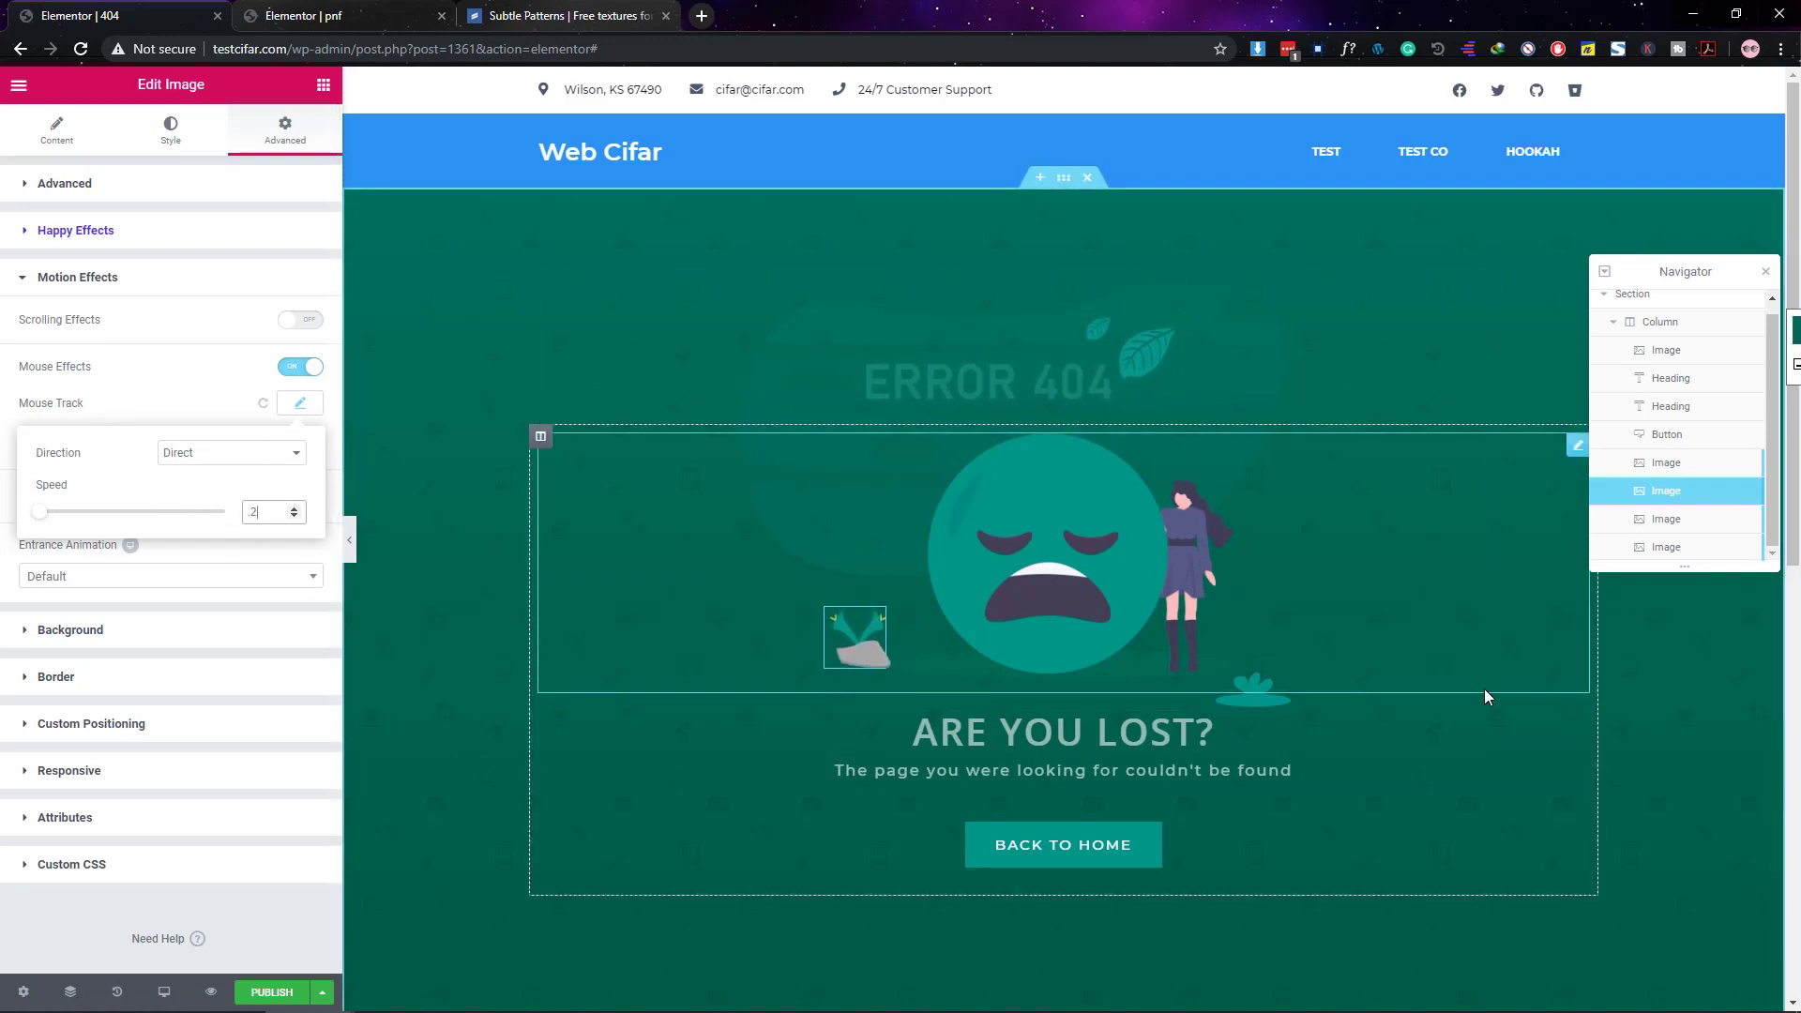
# Step: Enable mouse effects on the small plant image above the headings and set its Mouse Track direction to Direct
pyautogui.click(1700, 521)
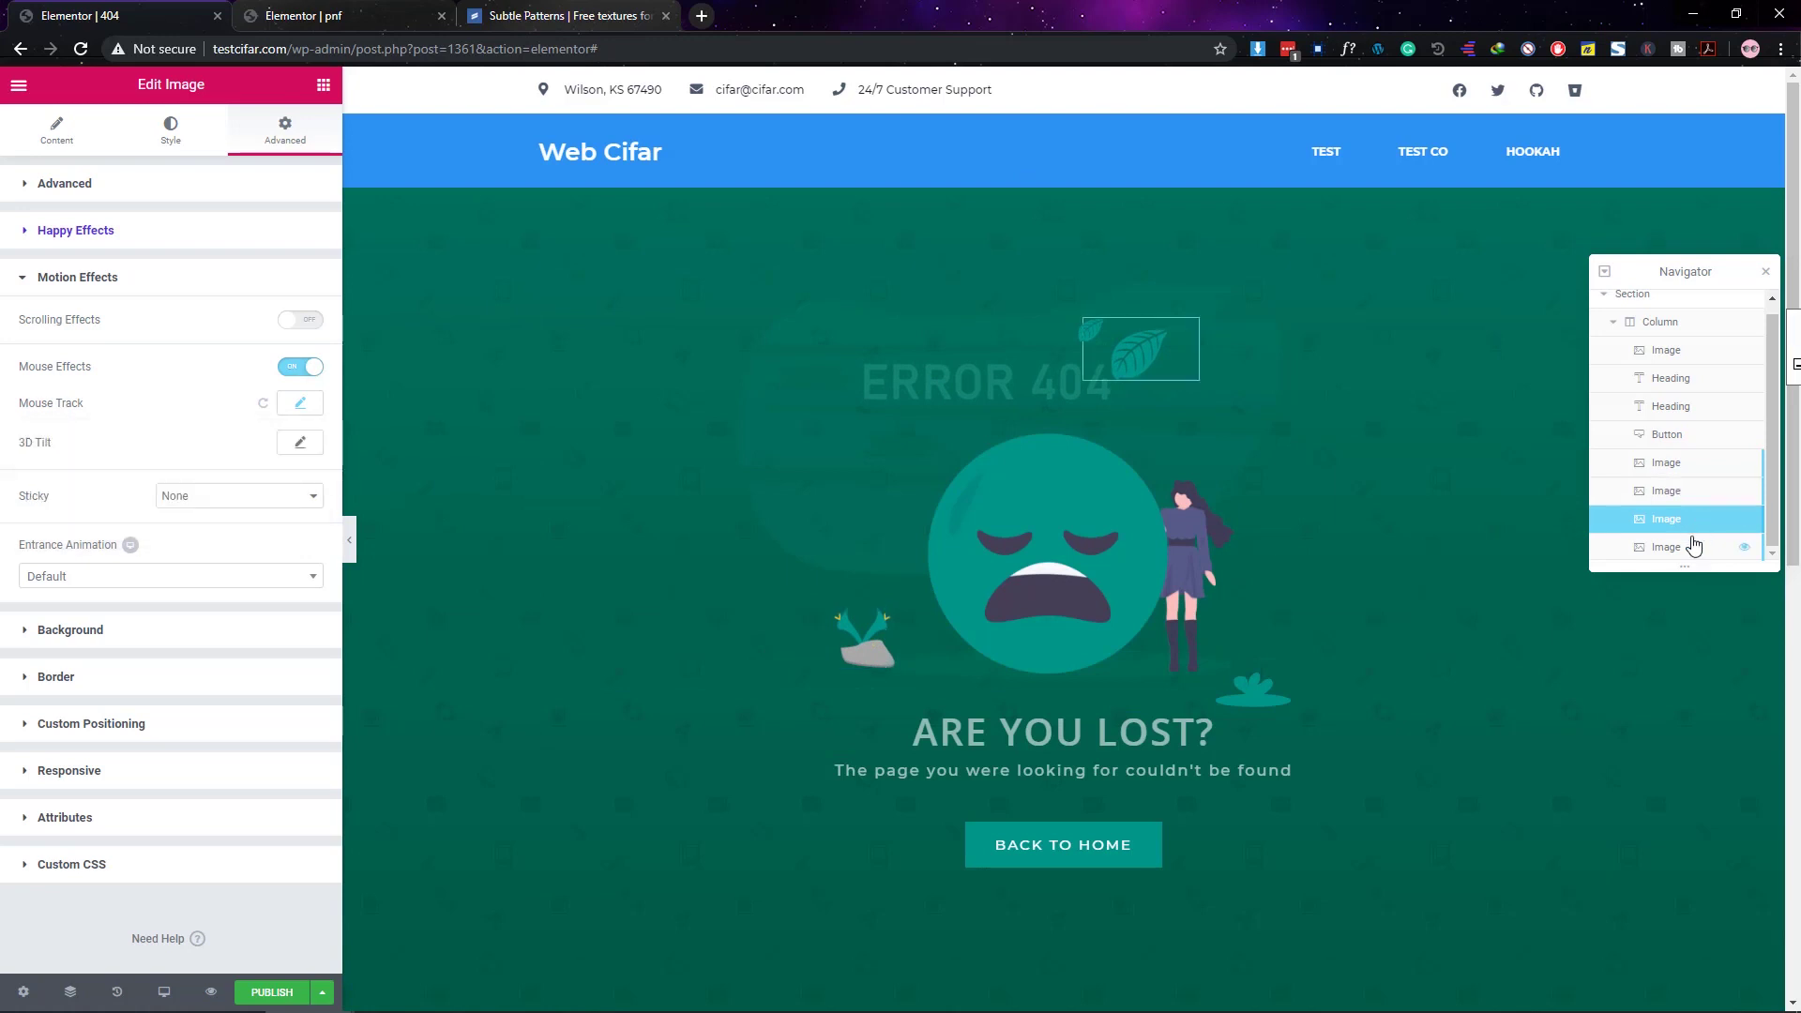
pyautogui.click(1690, 552)
pyautogui.click(1665, 463)
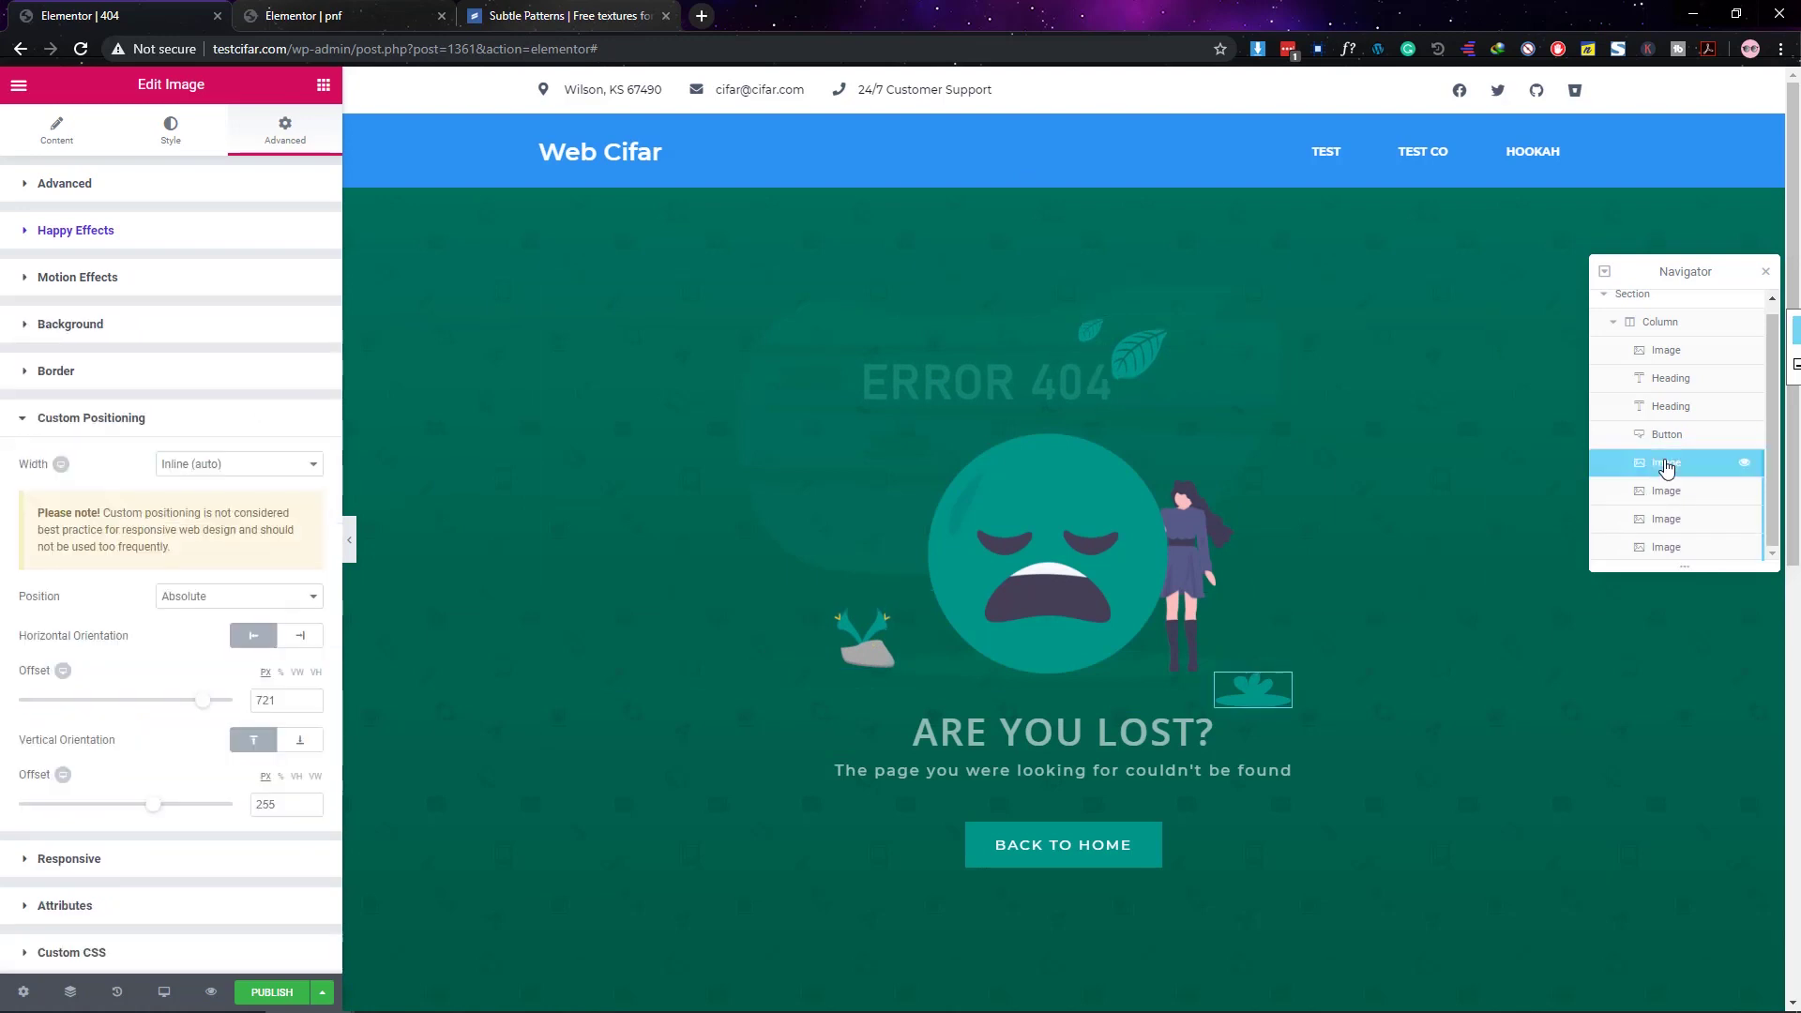
pyautogui.click(141, 278)
pyautogui.click(300, 365)
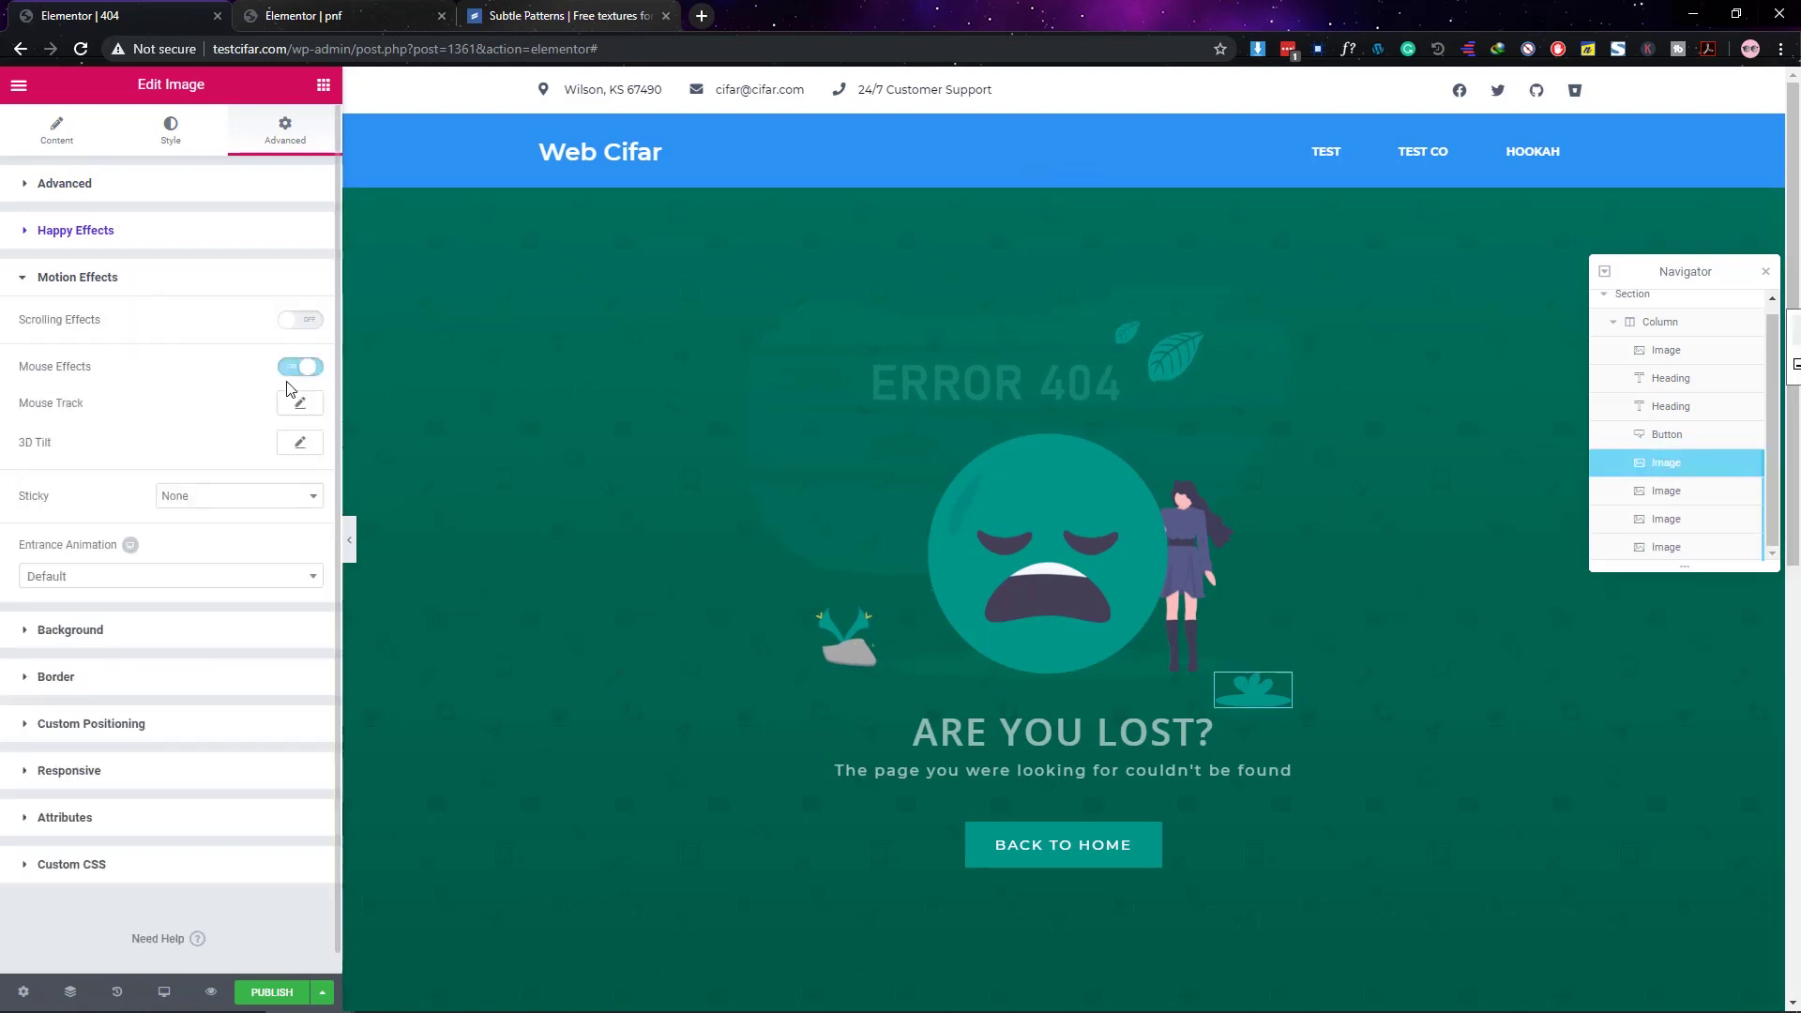
pyautogui.click(300, 403)
pyautogui.click(239, 454)
pyautogui.click(241, 487)
# Step: Set the small plant image's Mouse Track speed to 0.2
pyautogui.click(243, 514)
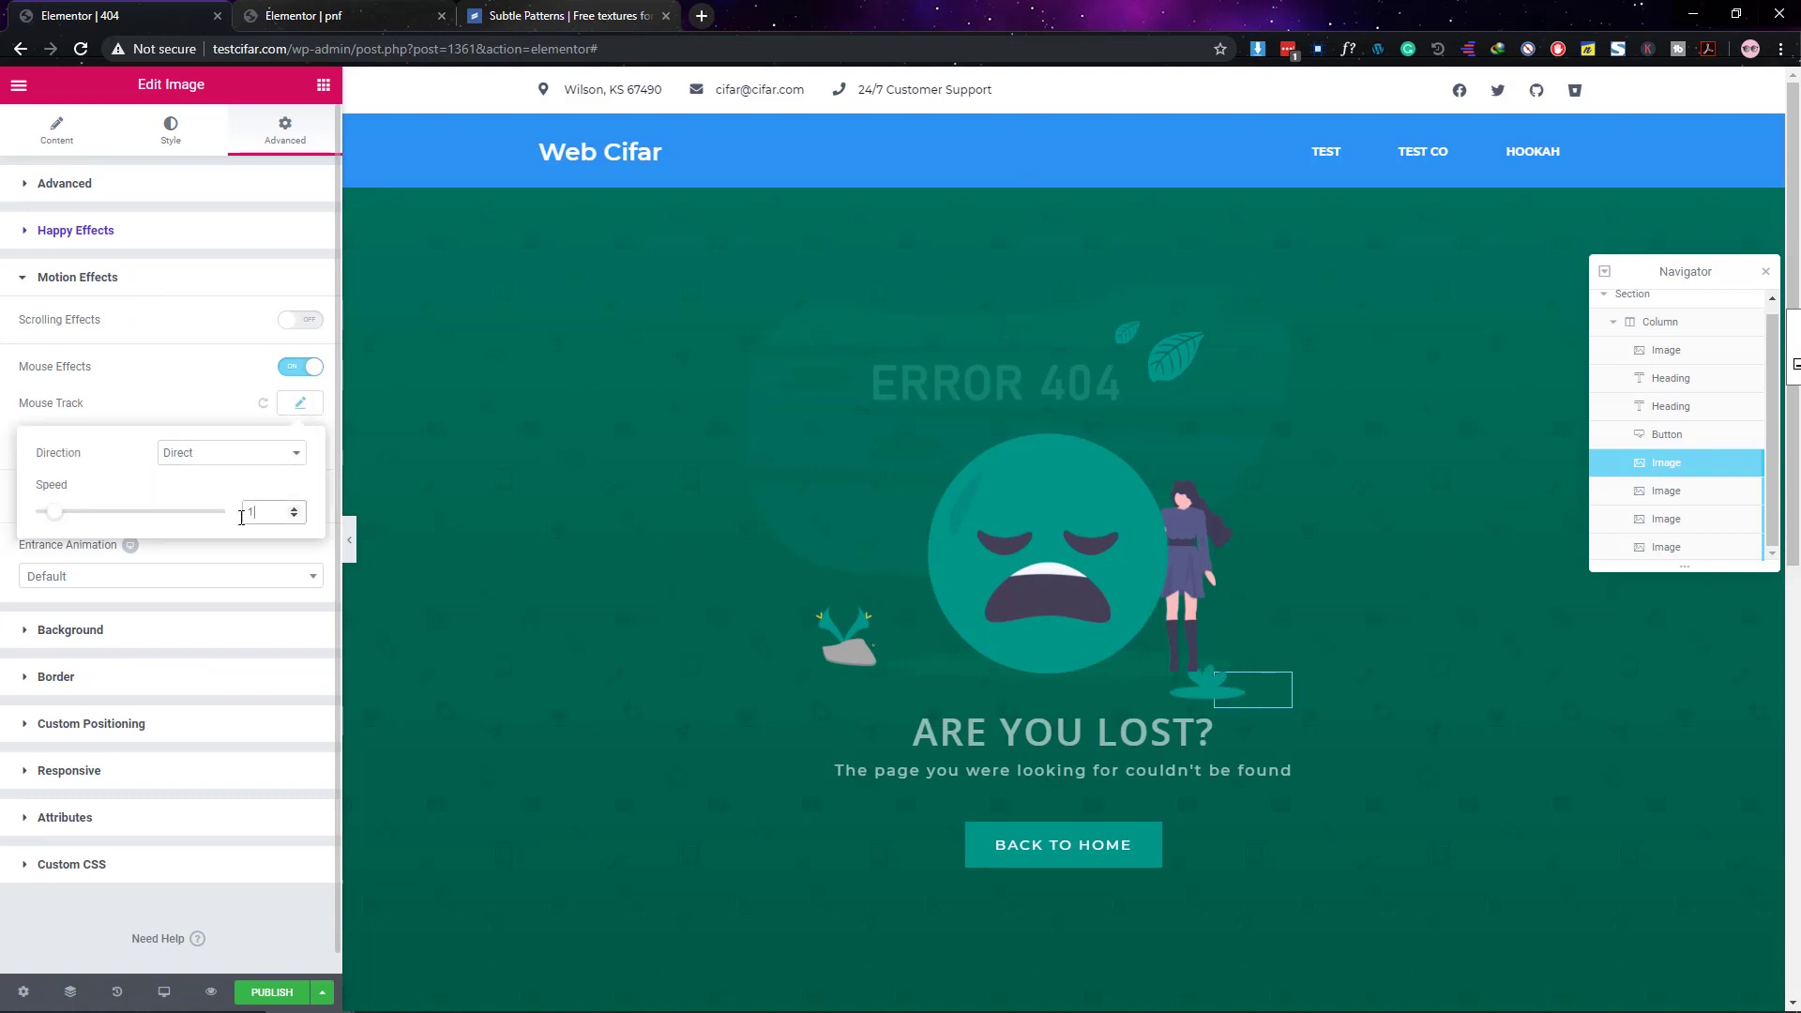
pyautogui.press('BackSpace')
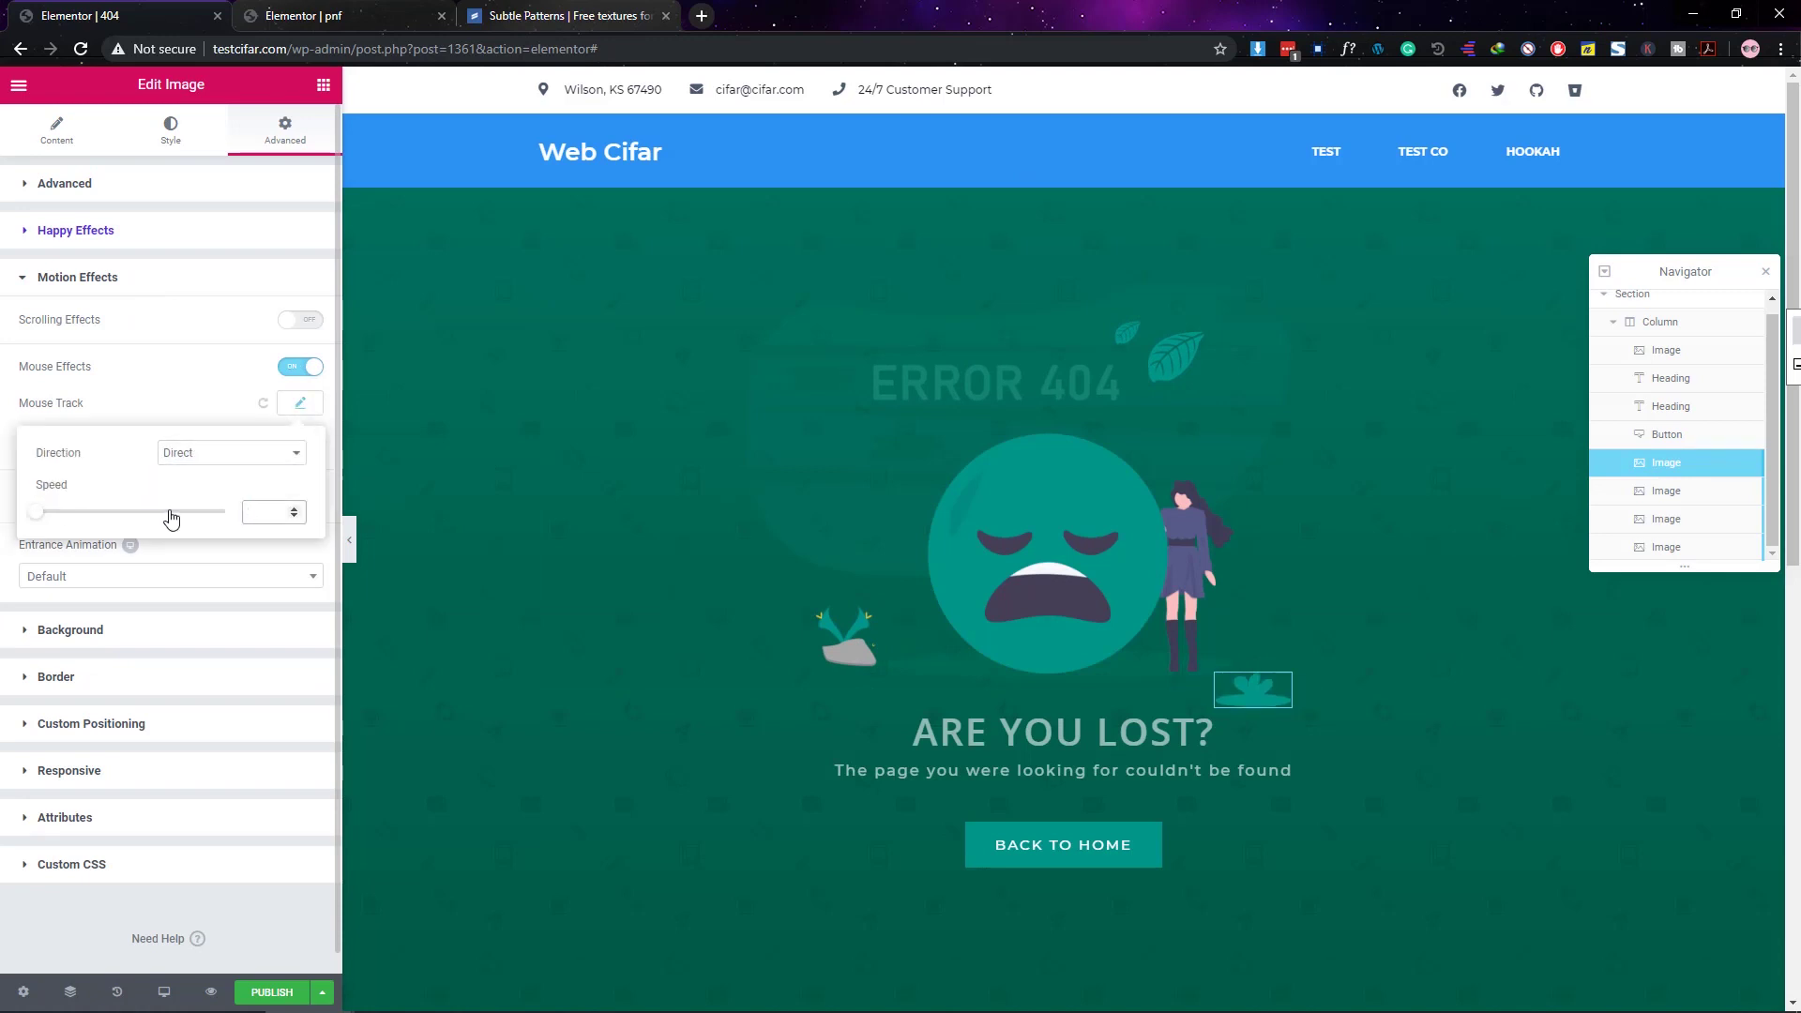
pyautogui.write('3')
pyautogui.press('BackSpace')
pyautogui.write('2')
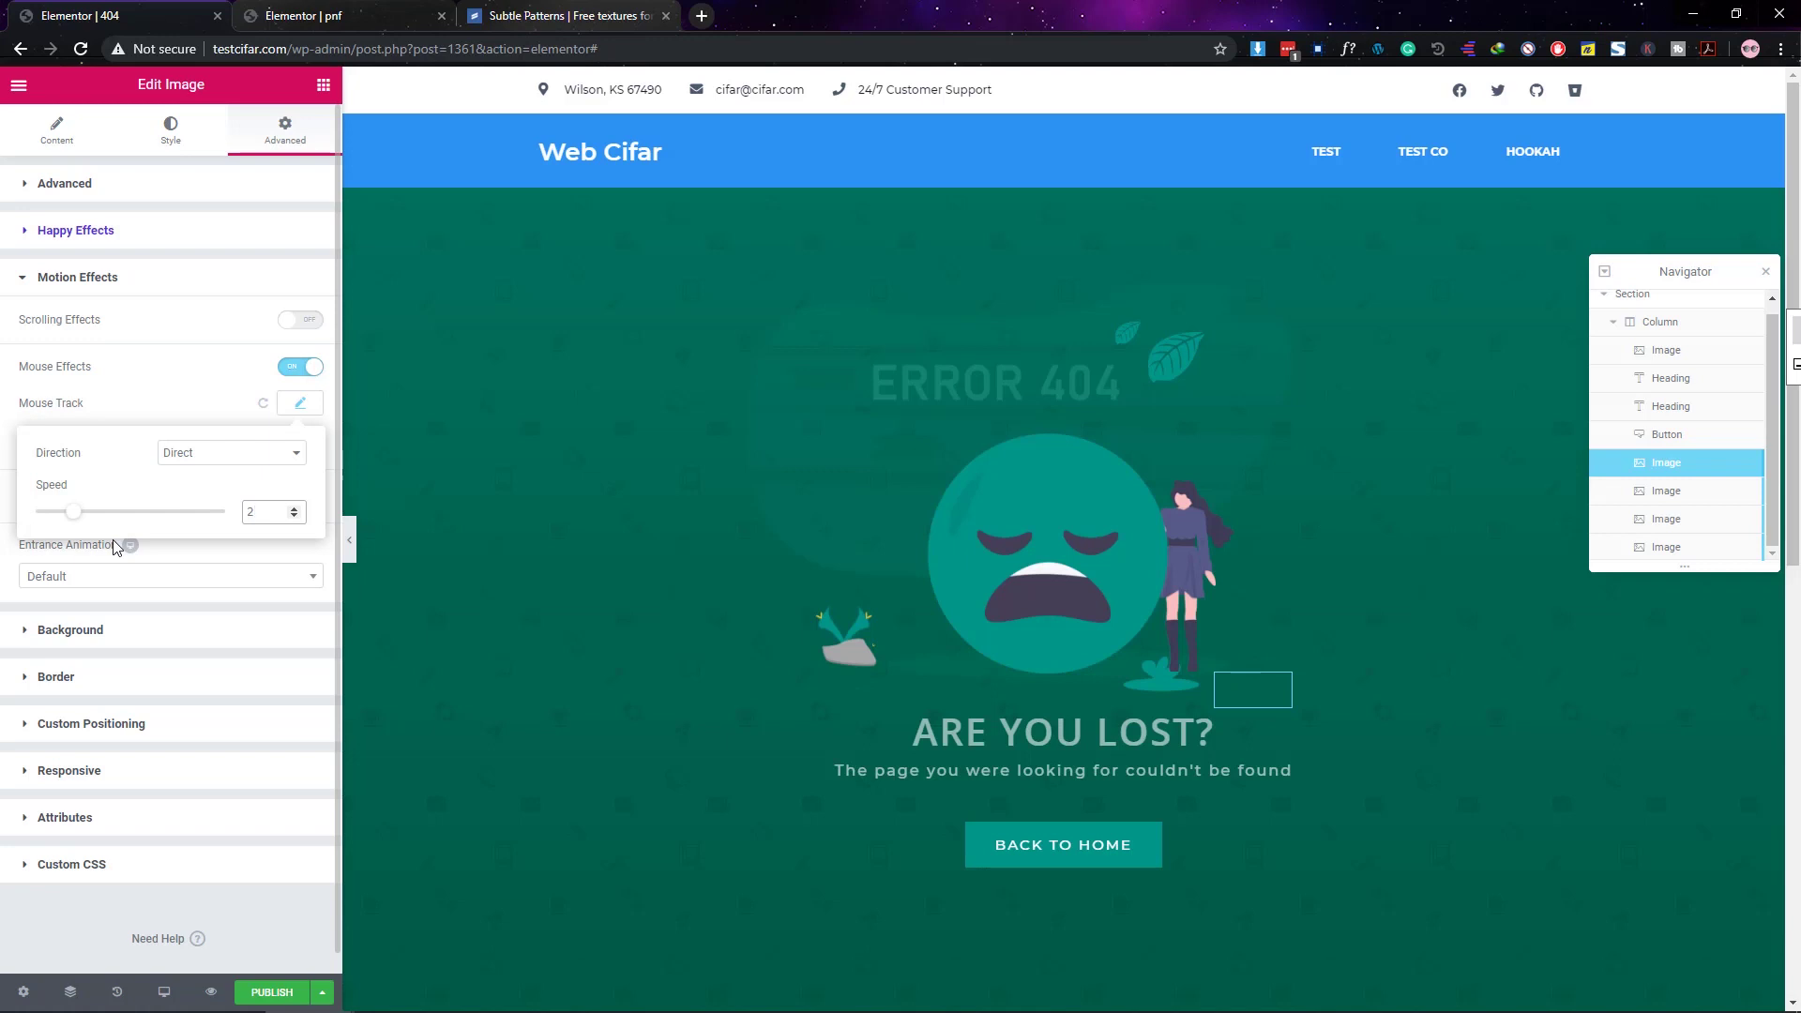
pyautogui.press('Left')
pyautogui.write('.')
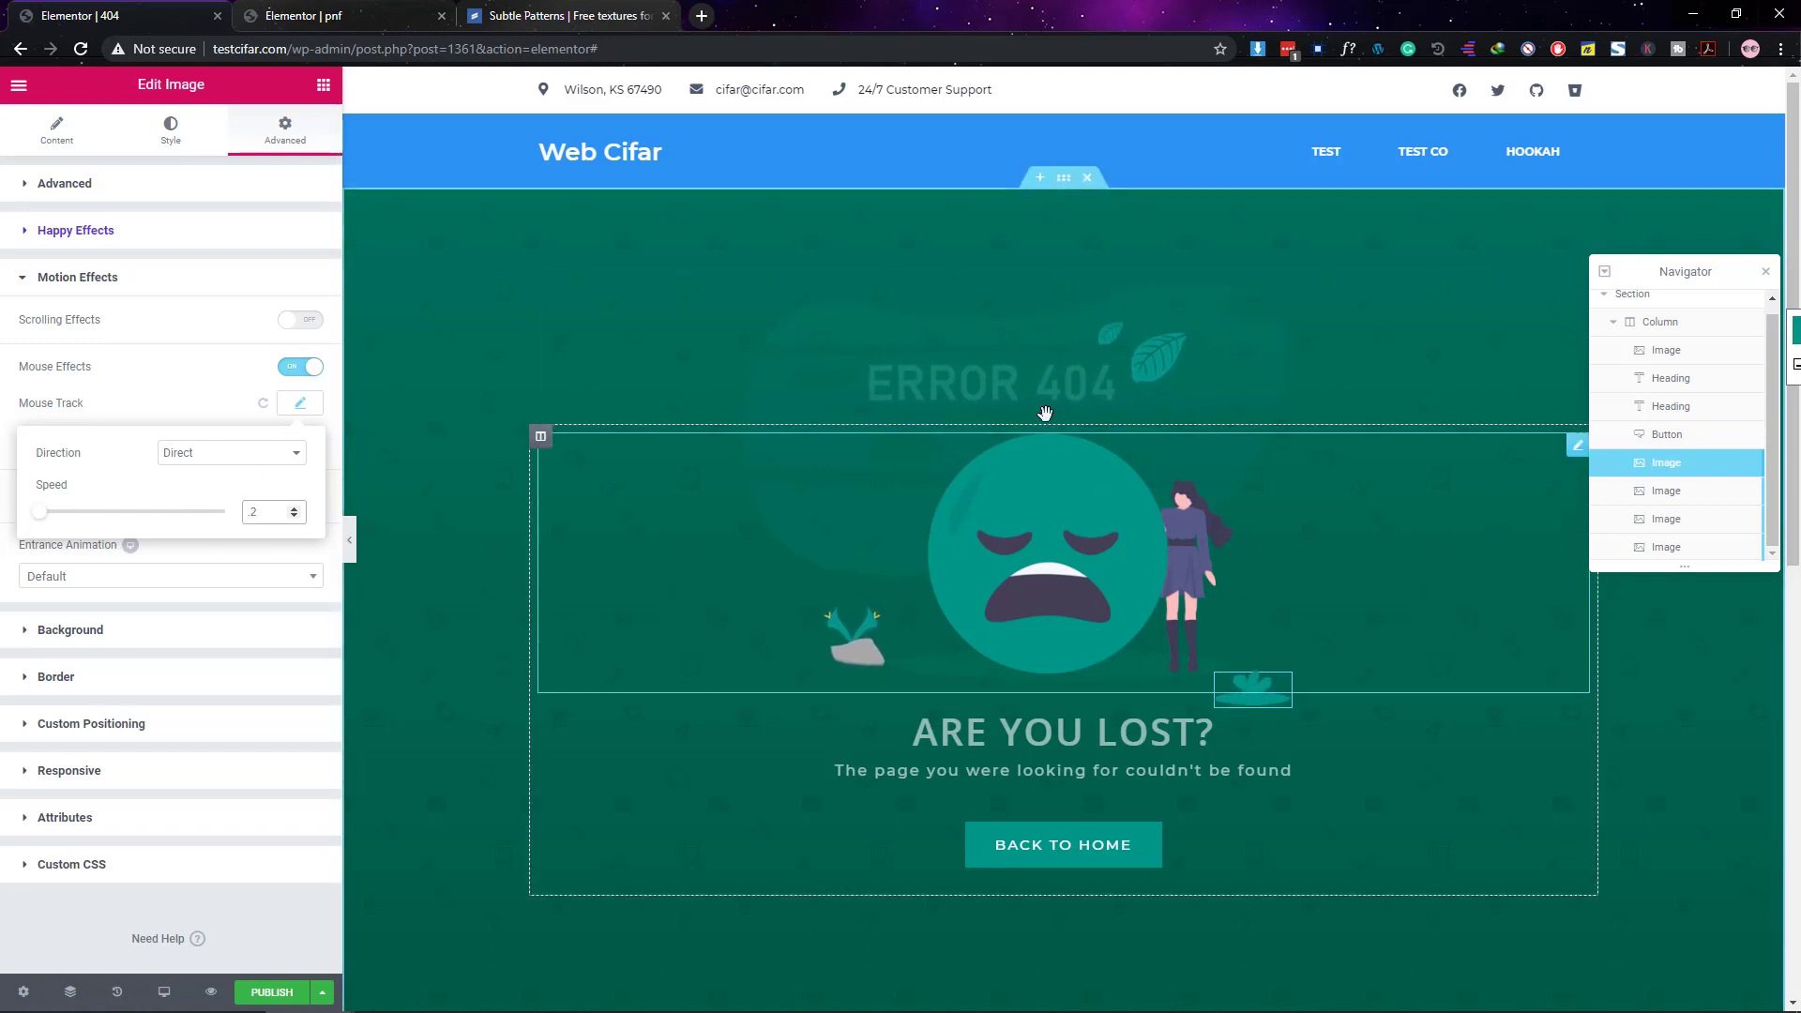
# Step: Set the leaves image's horizontal offset to 558 px in its custom positioning
pyautogui.click(1688, 354)
pyautogui.click(1694, 469)
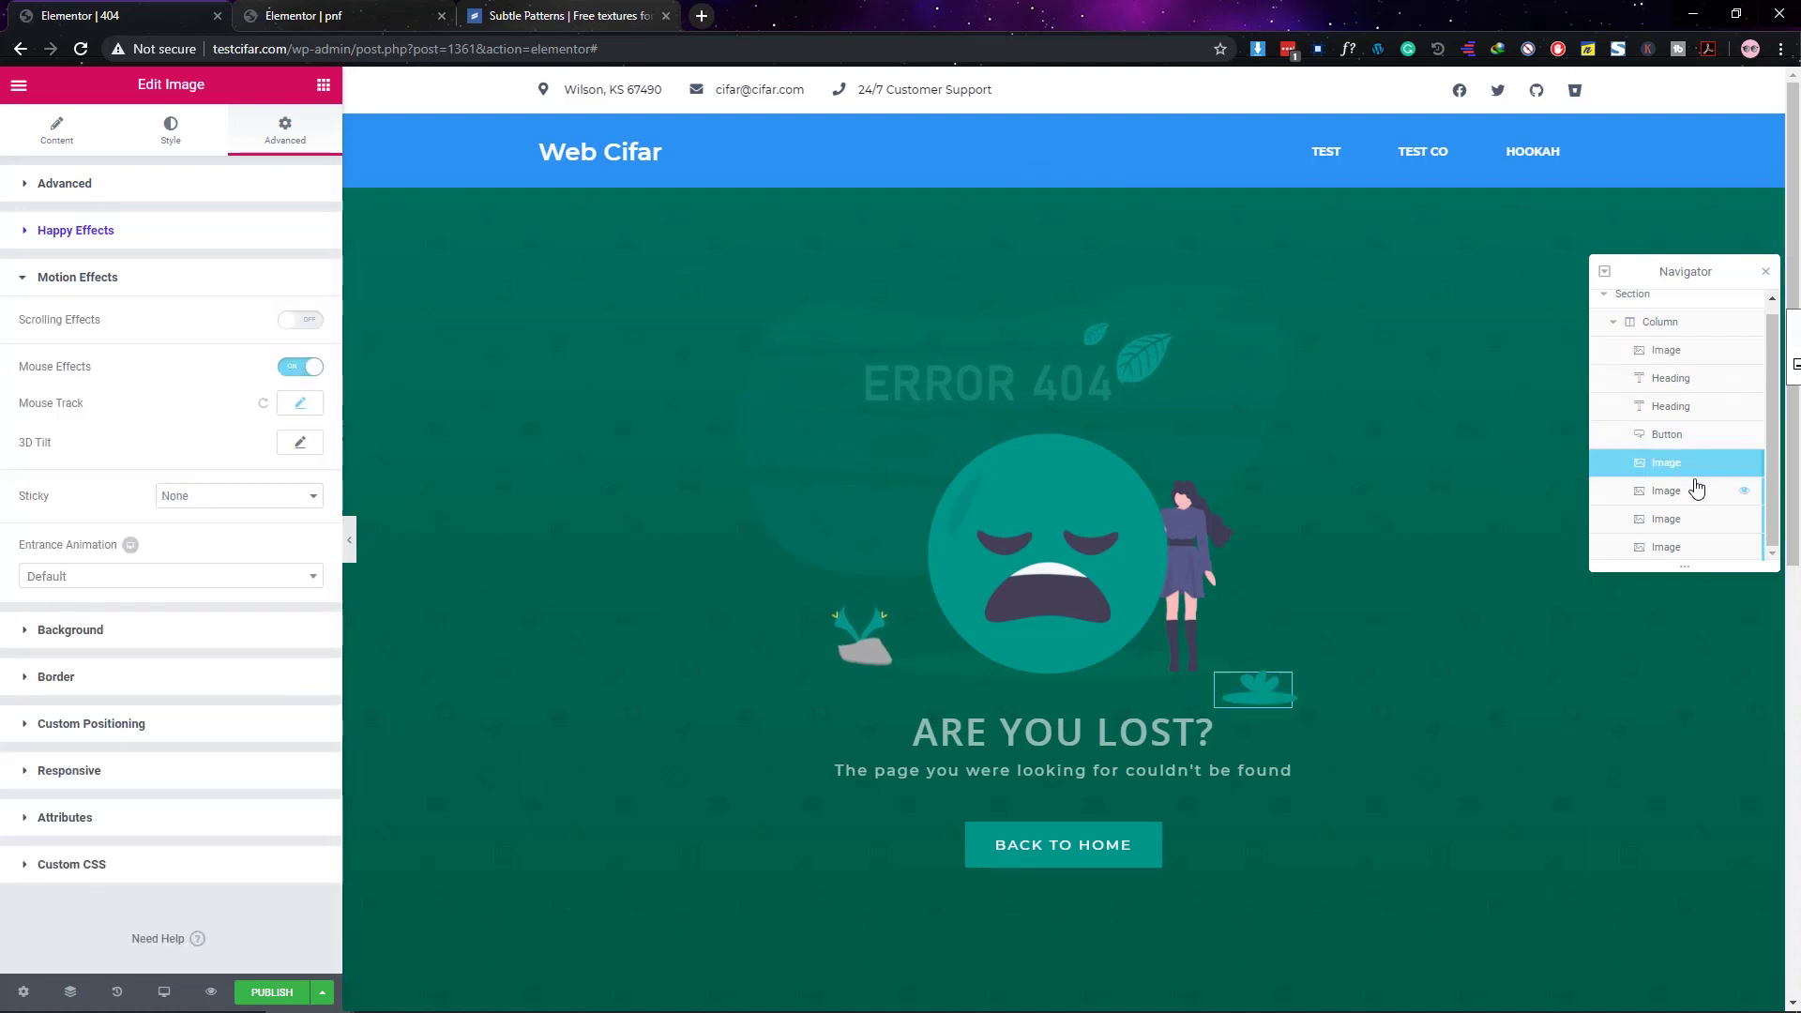
pyautogui.click(1697, 490)
pyautogui.click(1697, 521)
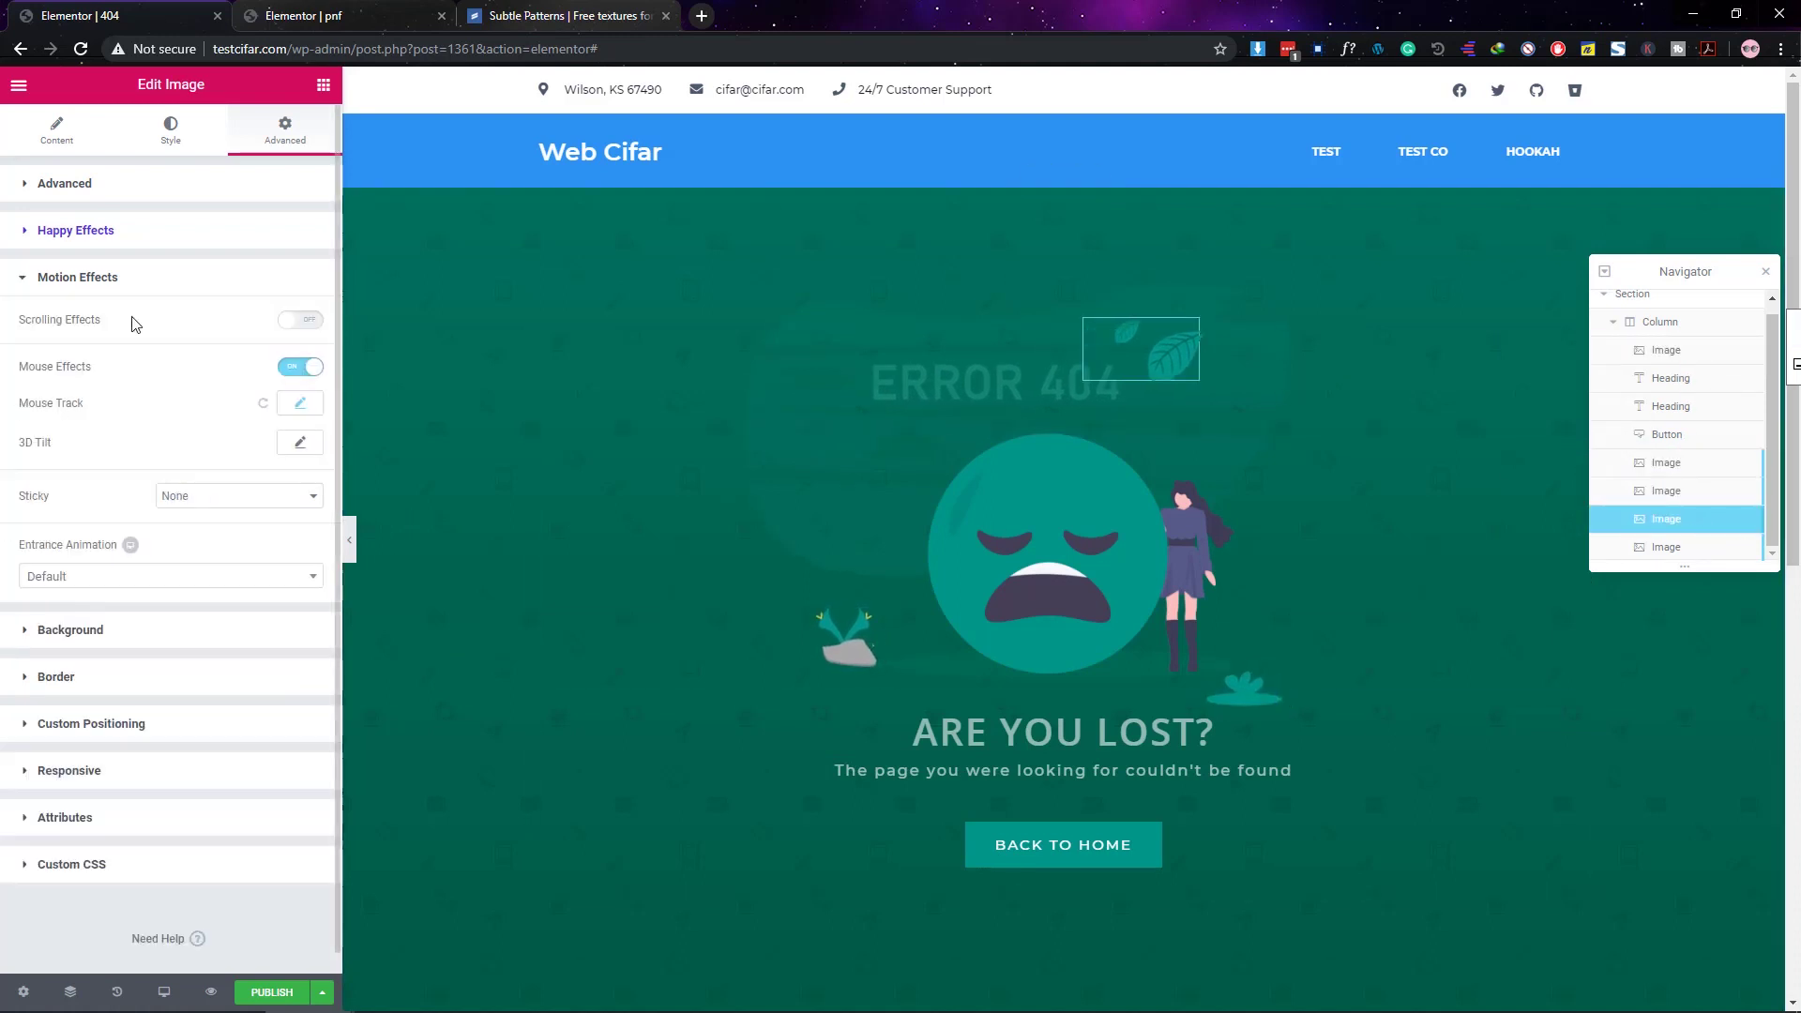
pyautogui.click(127, 725)
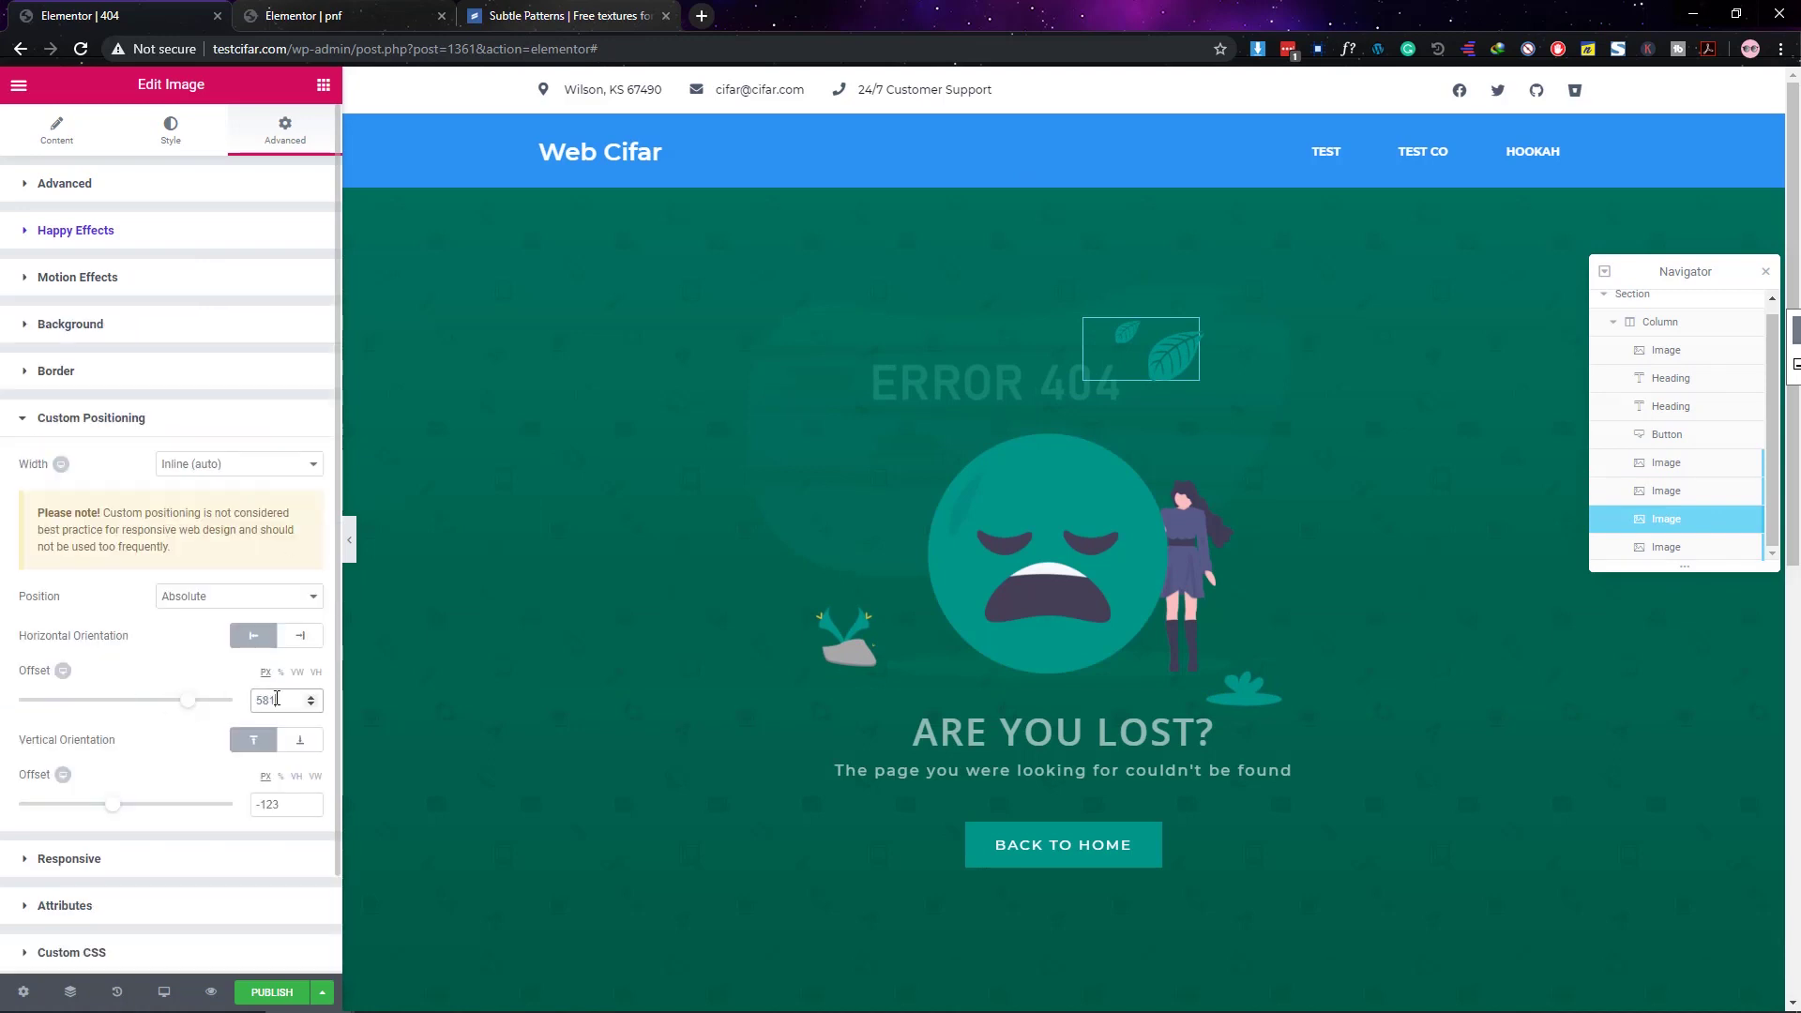
pyautogui.press('Down')
pyautogui.press('Down')
pyautogui.press('Down')
pyautogui.press('Down')
pyautogui.press('Down')
pyautogui.press('Down')
pyautogui.press('Down')
pyautogui.press('Down')
pyautogui.press('Down')
pyautogui.press('Down')
pyautogui.press('Down')
pyautogui.press('Down')
pyautogui.press('Down')
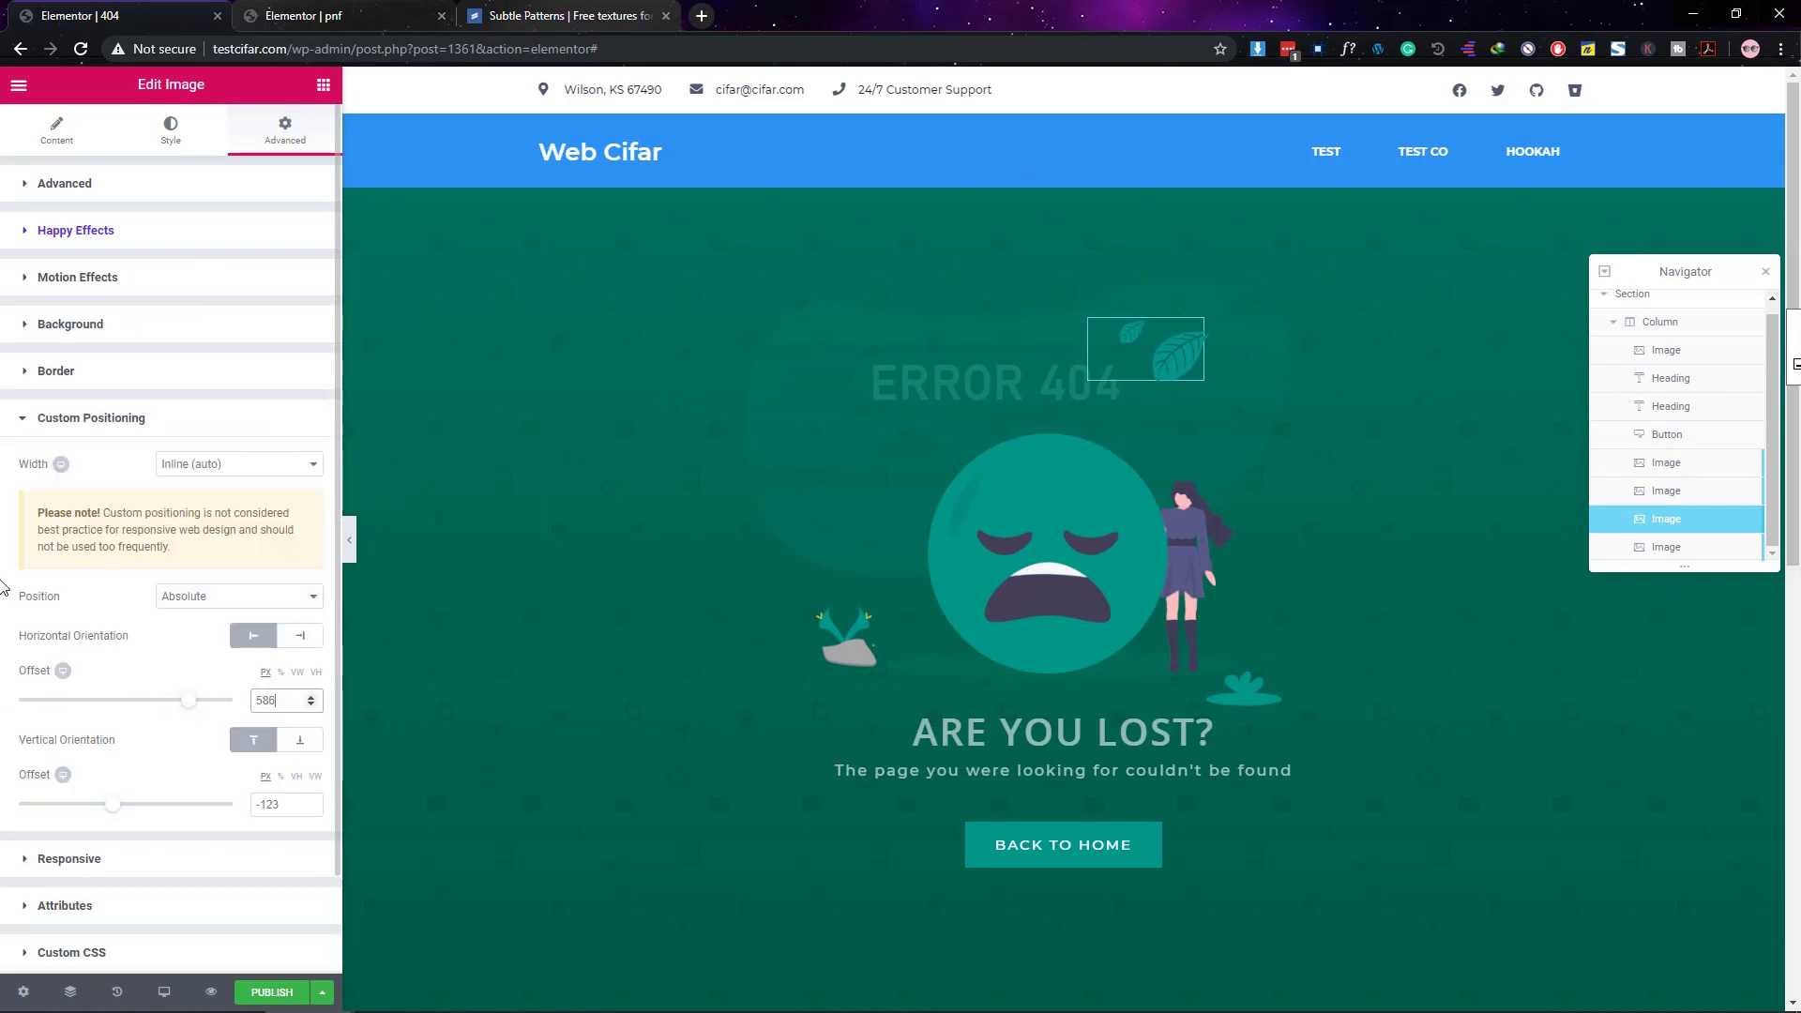
pyautogui.press('Down')
pyautogui.press('Down')
pyautogui.press('Down')
pyautogui.press('Down')
pyautogui.press('Down')
pyautogui.press('Down')
pyautogui.press('Down')
pyautogui.press('Down')
pyautogui.press('Down')
pyautogui.press('Down')
pyautogui.press('Down')
pyautogui.press('Down')
pyautogui.press('Down')
pyautogui.press('Down')
pyautogui.press('Down')
pyautogui.press('Down')
pyautogui.press('Down')
pyautogui.press('Down')
pyautogui.press('Down')
pyautogui.press('Down')
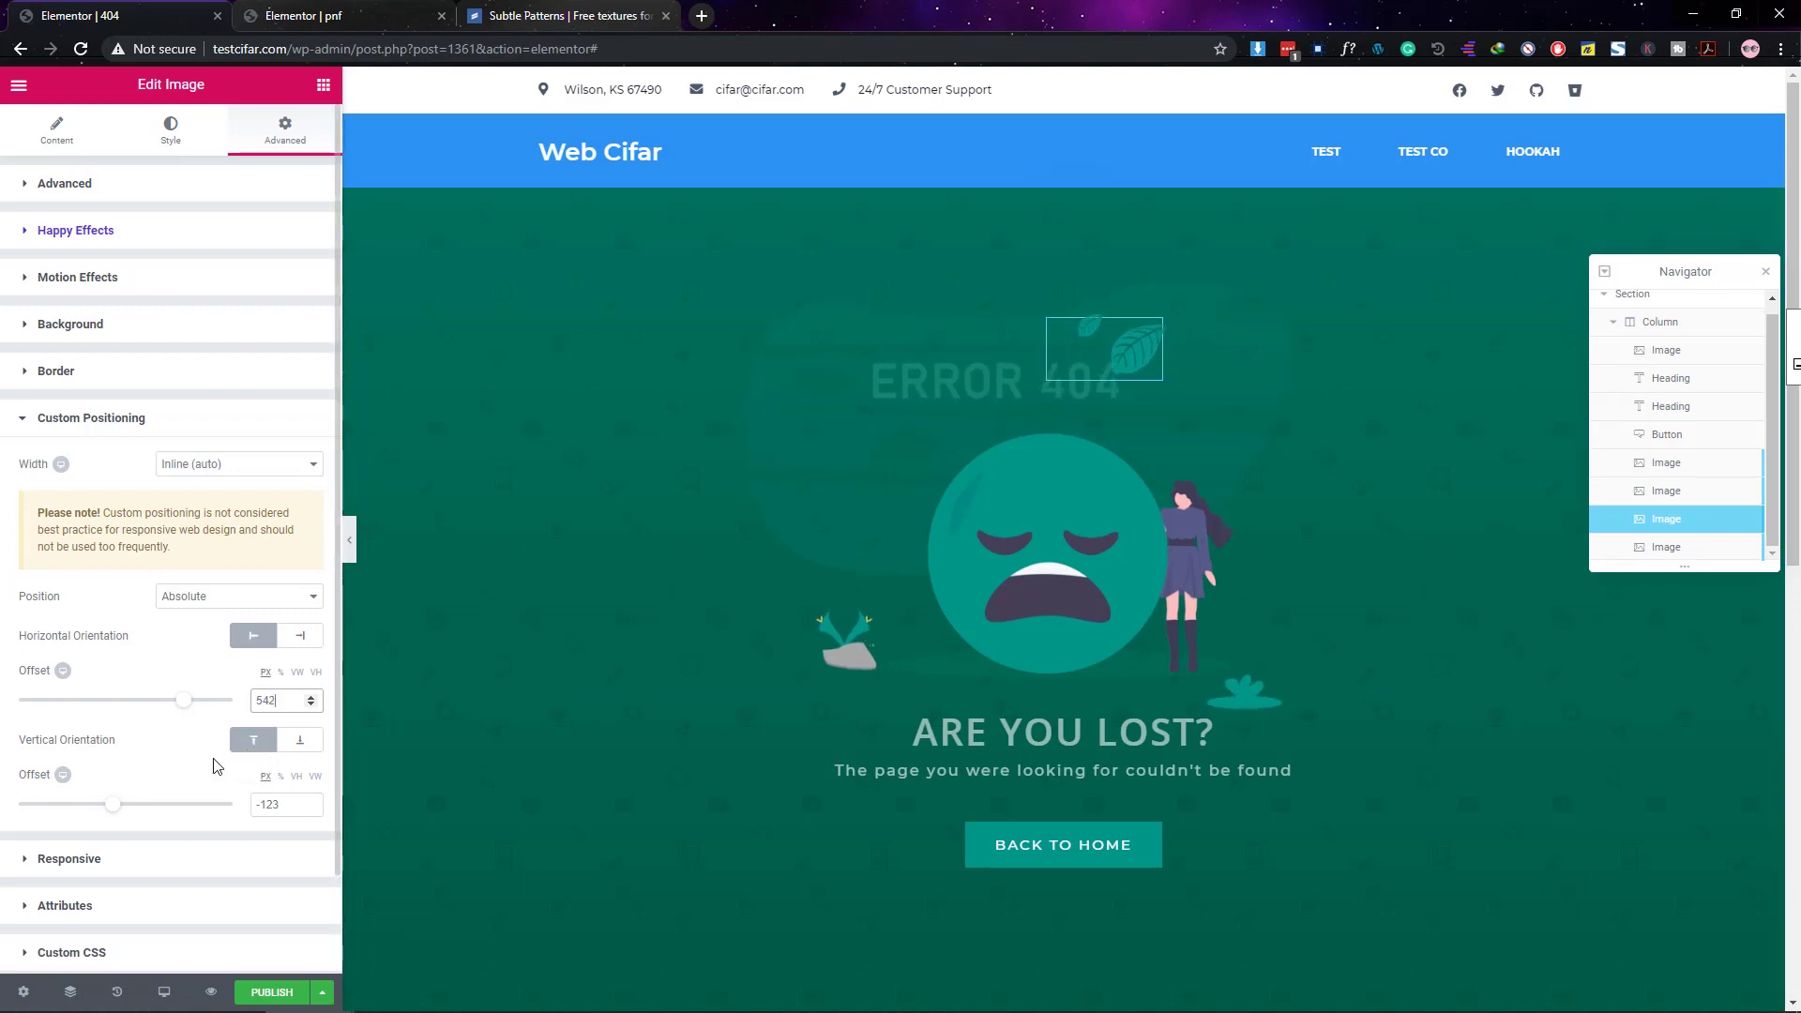
pyautogui.press('Up')
pyautogui.press('Up')
pyautogui.press('Up')
pyautogui.press('Up')
pyautogui.press('Up')
pyautogui.press('Up')
pyautogui.press('Up')
pyautogui.press('Up')
pyautogui.press('Up')
pyautogui.press('Up')
pyautogui.press('Up')
pyautogui.press('Up')
pyautogui.press('Up')
pyautogui.press('Up')
pyautogui.press('Up')
# Step: Set the leaves image's vertical offset to -108 px
pyautogui.click(275, 814)
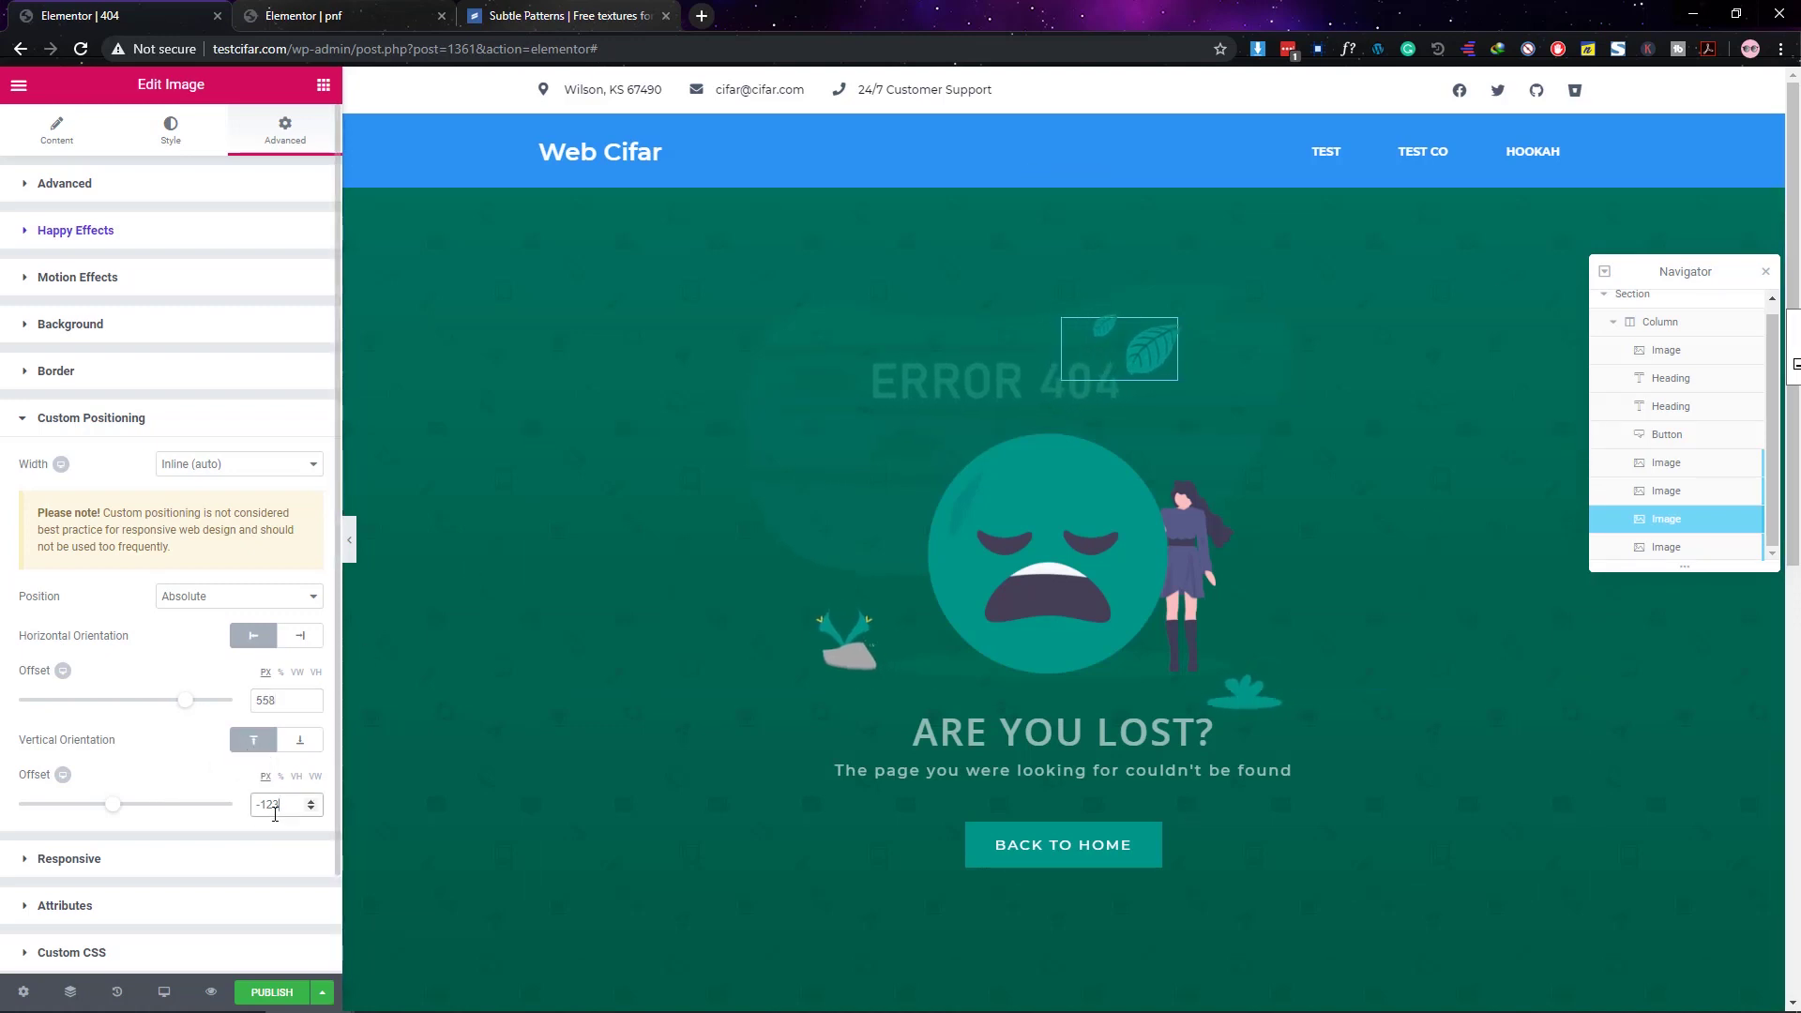
pyautogui.press('Up')
pyautogui.press('Up')
pyautogui.press('Up')
pyautogui.press('Up')
pyautogui.press('Up')
pyautogui.press('Up')
pyautogui.press('Up')
pyautogui.press('Up')
pyautogui.press('Up')
pyautogui.press('Up')
pyautogui.press('Up')
pyautogui.press('Up')
pyautogui.press('Up')
pyautogui.press('Up')
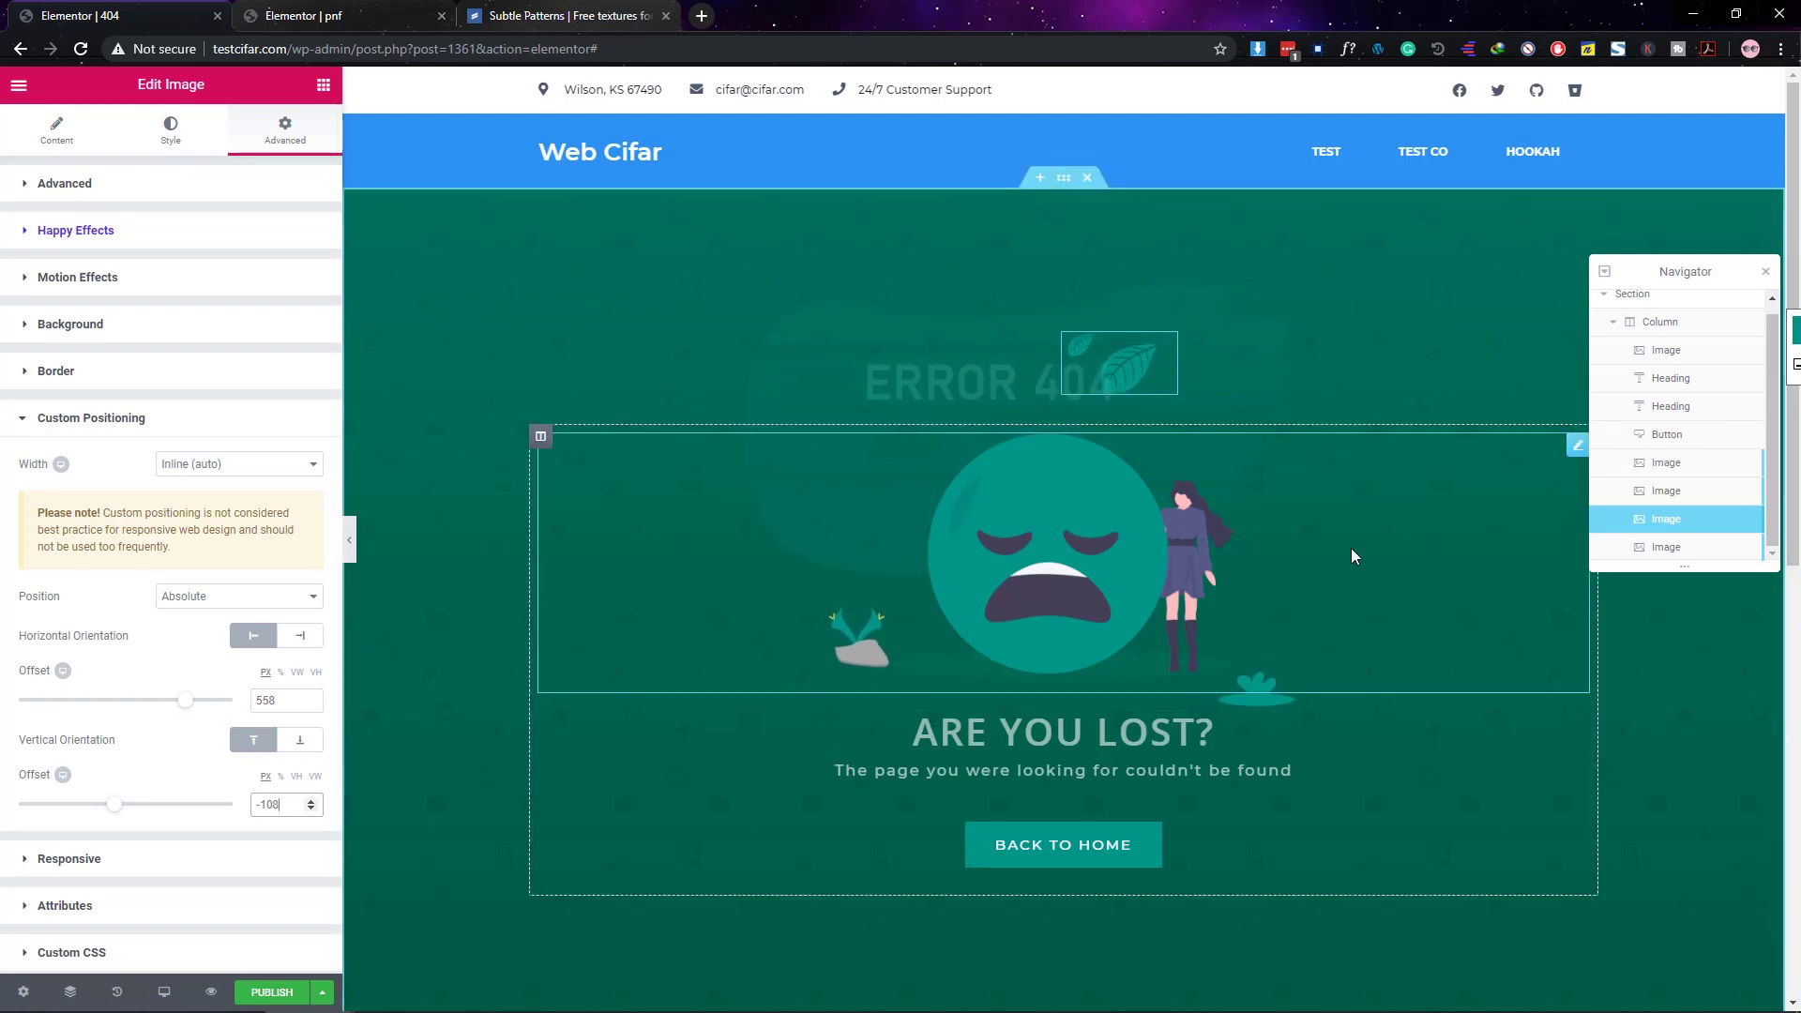
# Step: Publish the template with its display condition set to include the 404 Page, saving the publish settings
pyautogui.click(272, 993)
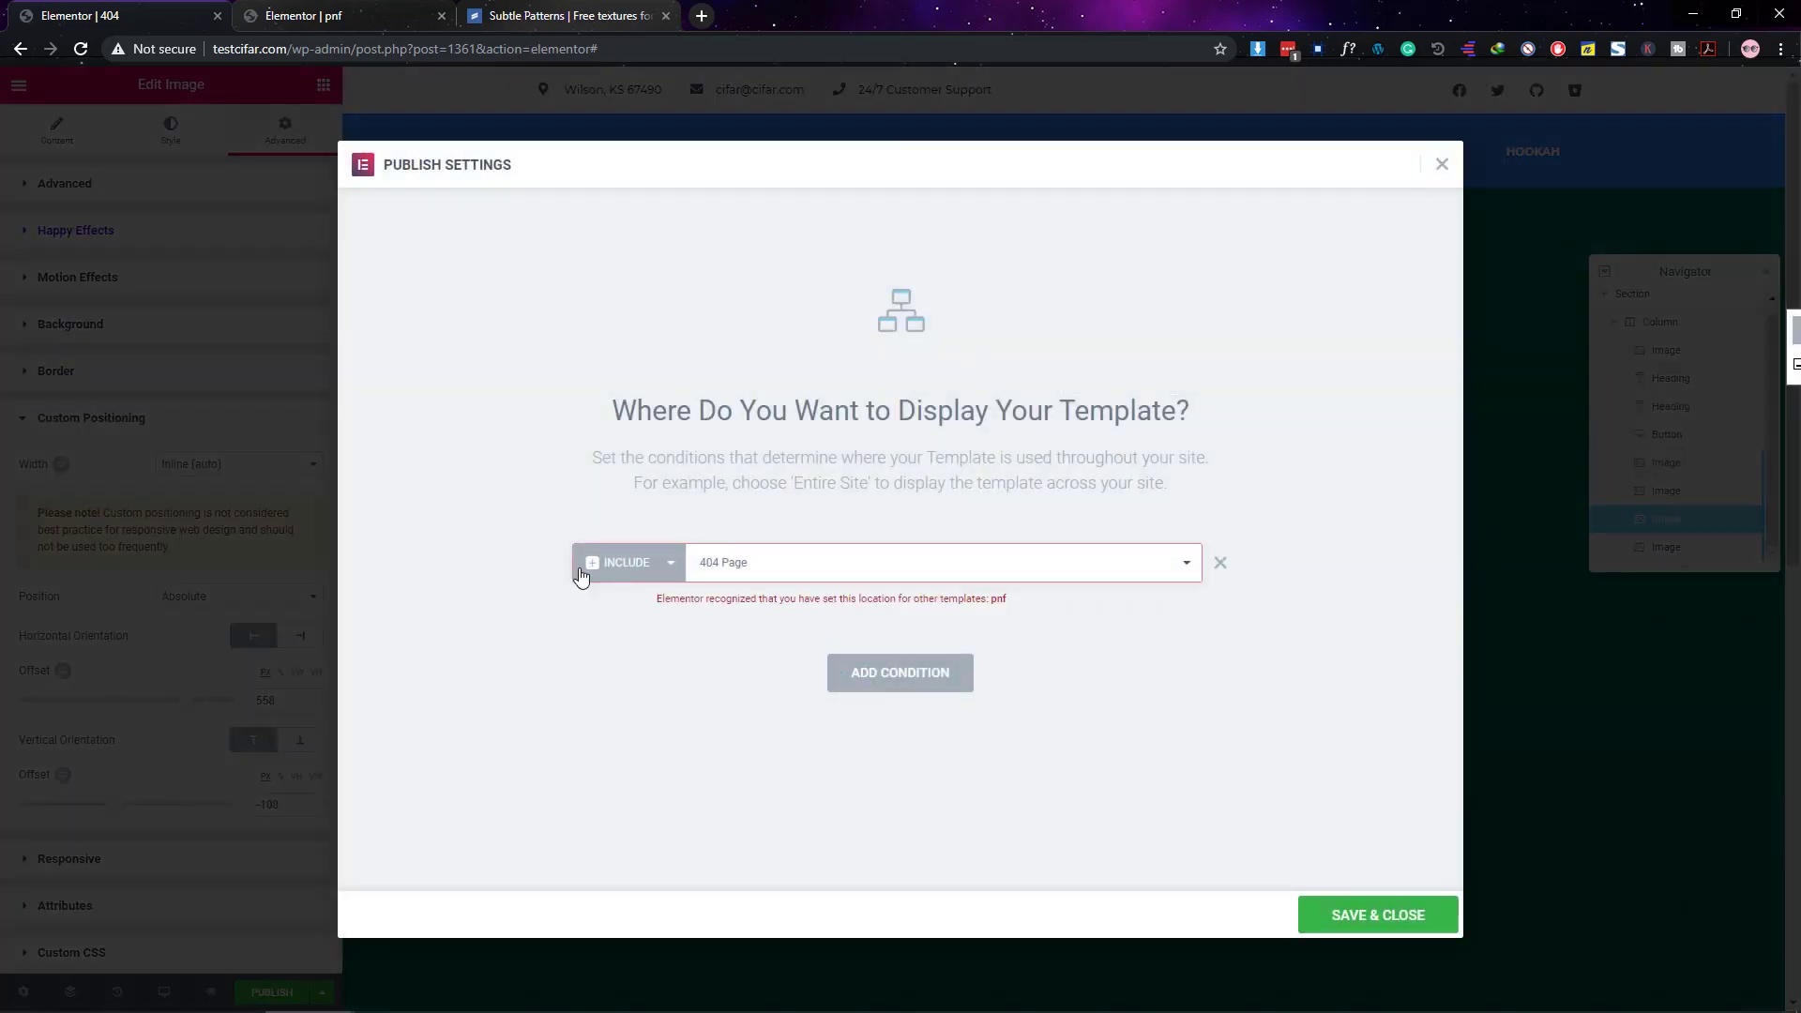
pyautogui.click(1356, 919)
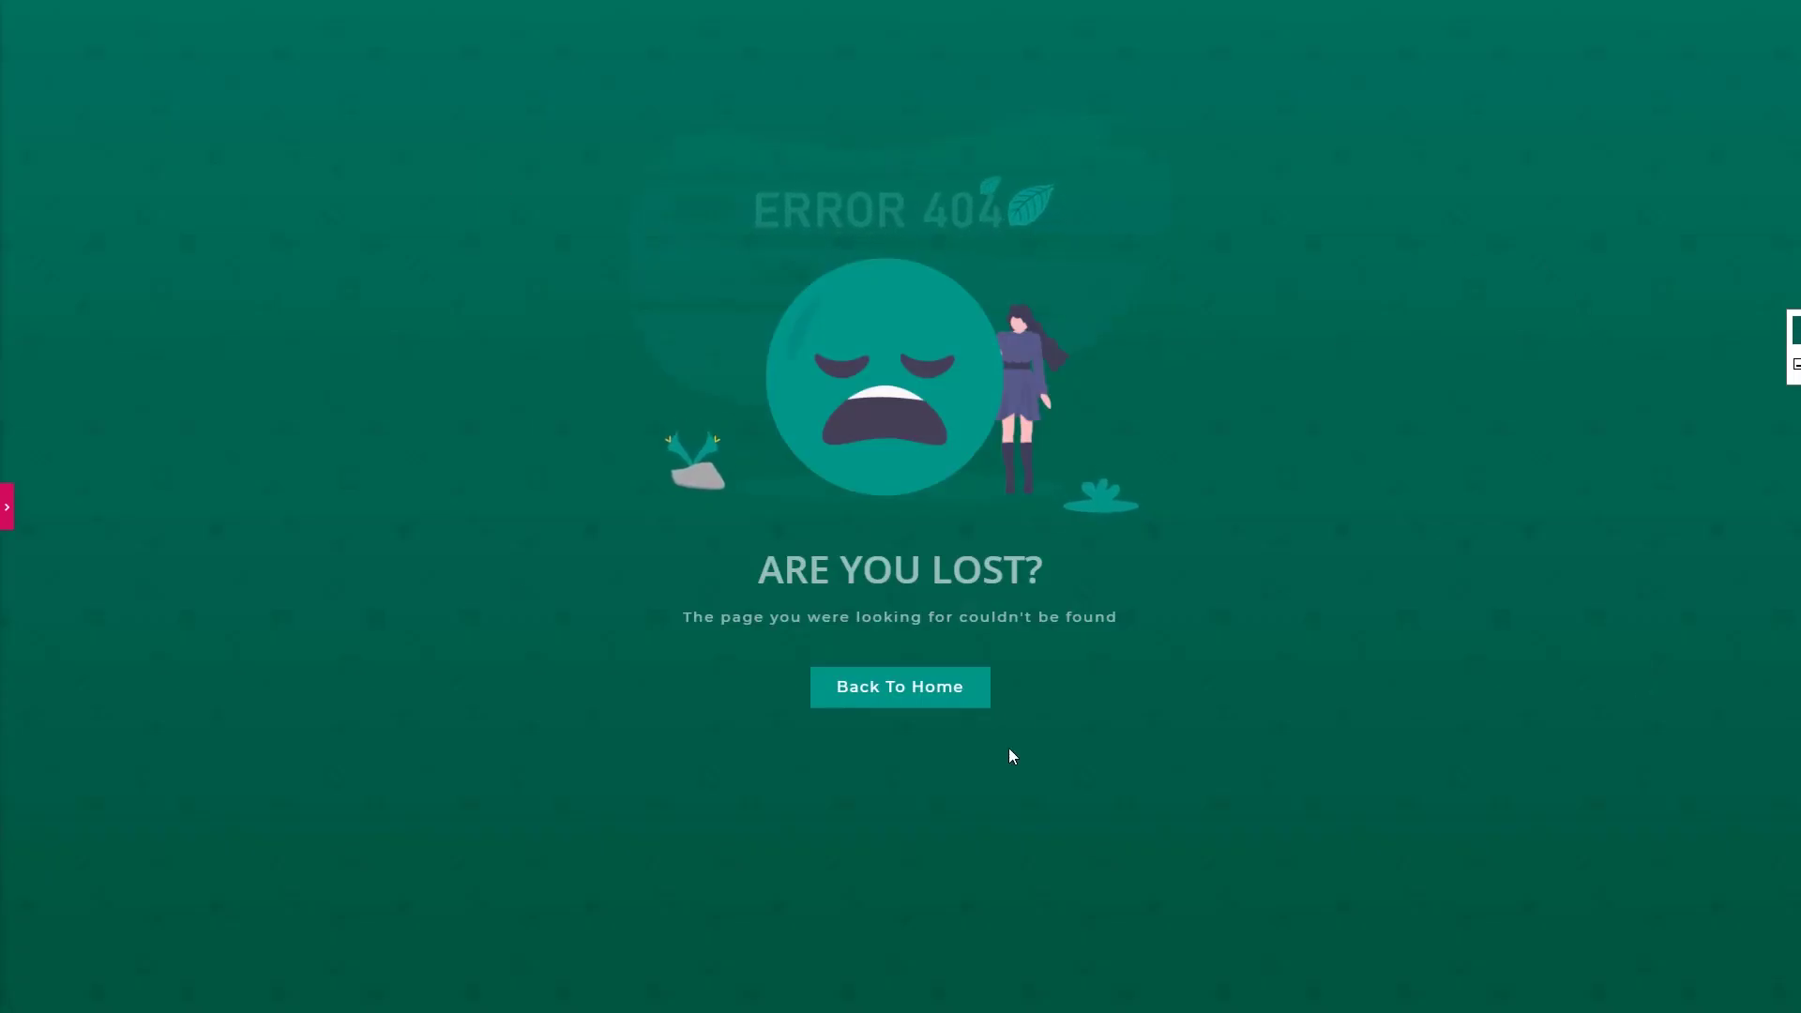
# Step: Preview the 404 page at the Tablet size with the editing panel hidden, and bring the panel back
pyautogui.click(8, 517)
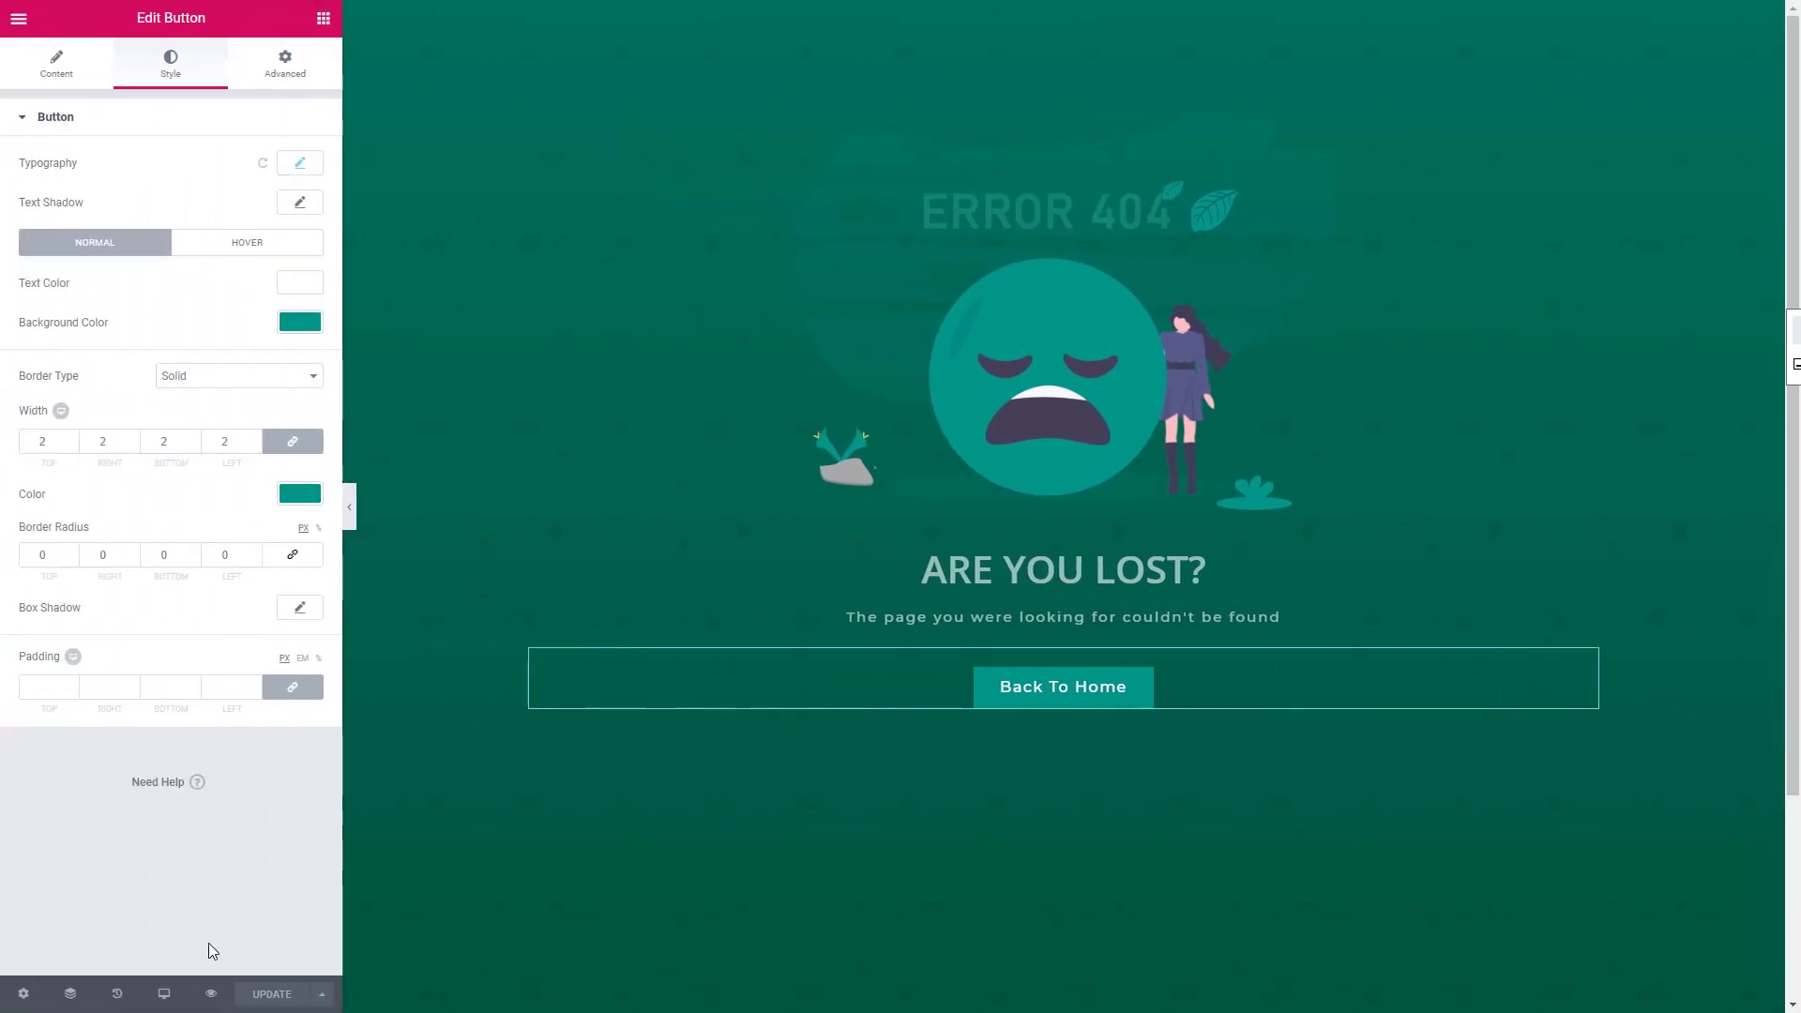
pyautogui.click(164, 993)
pyautogui.click(109, 909)
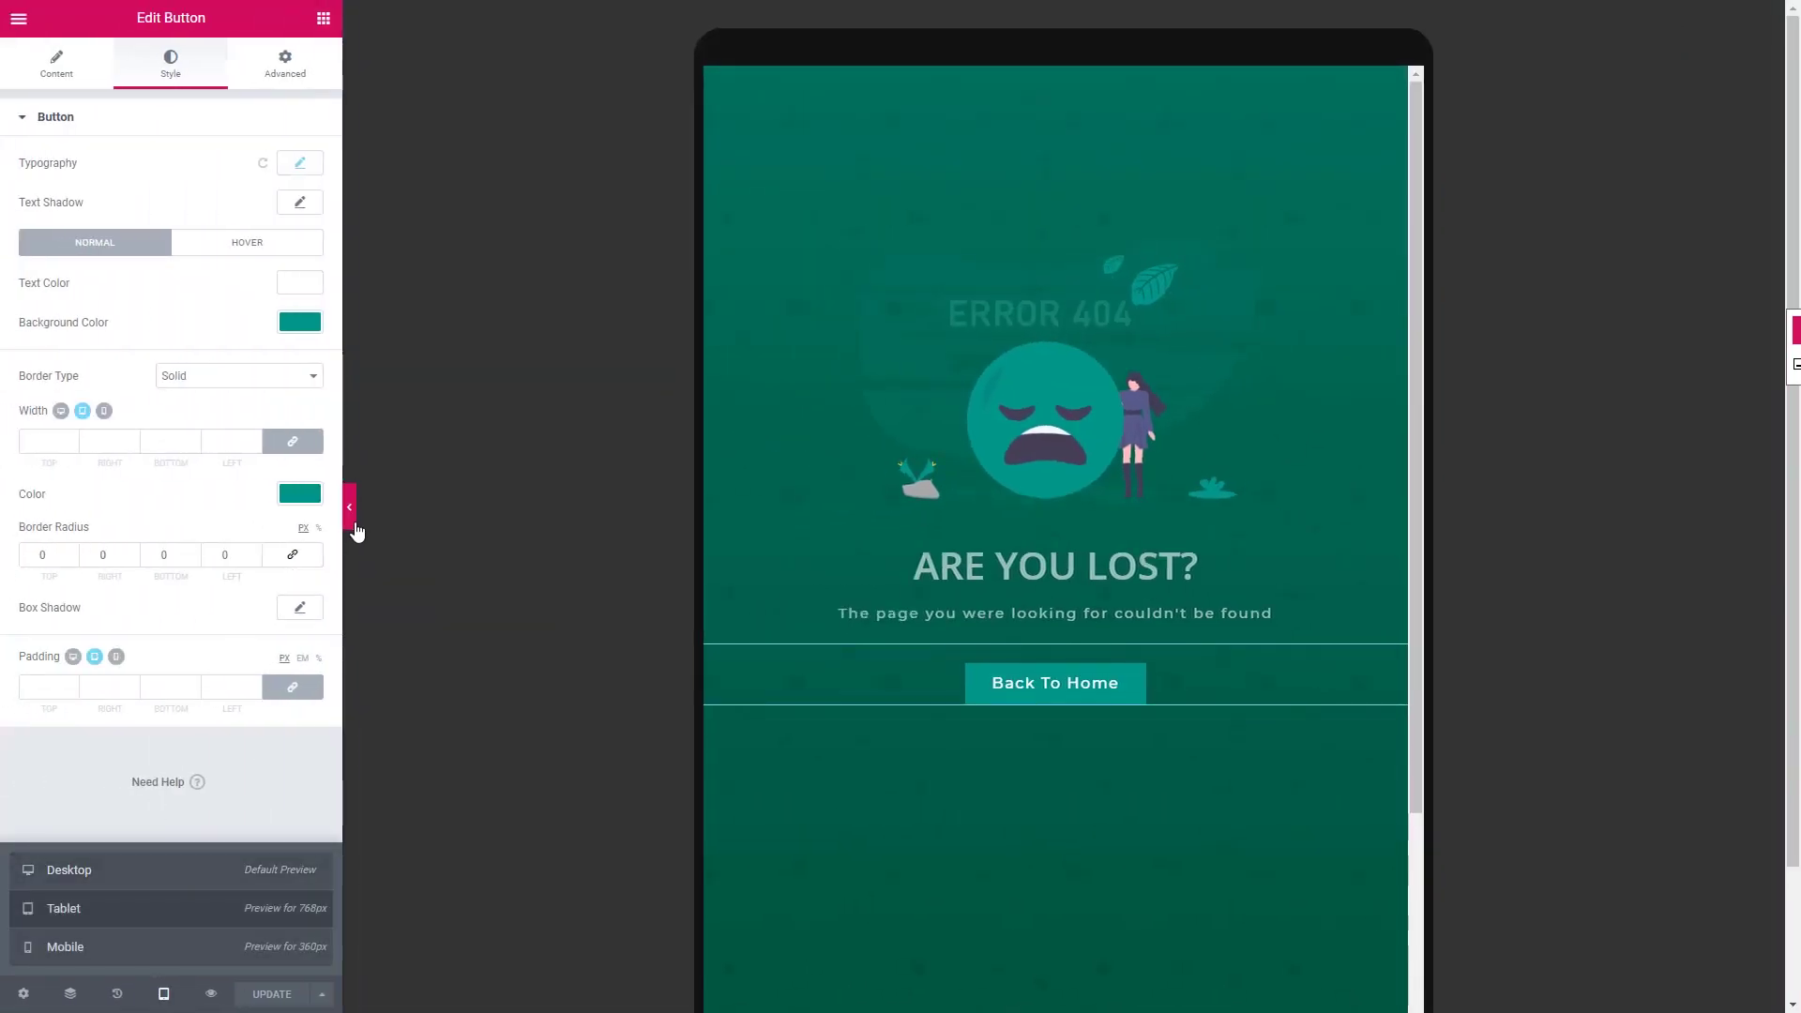
pyautogui.click(354, 527)
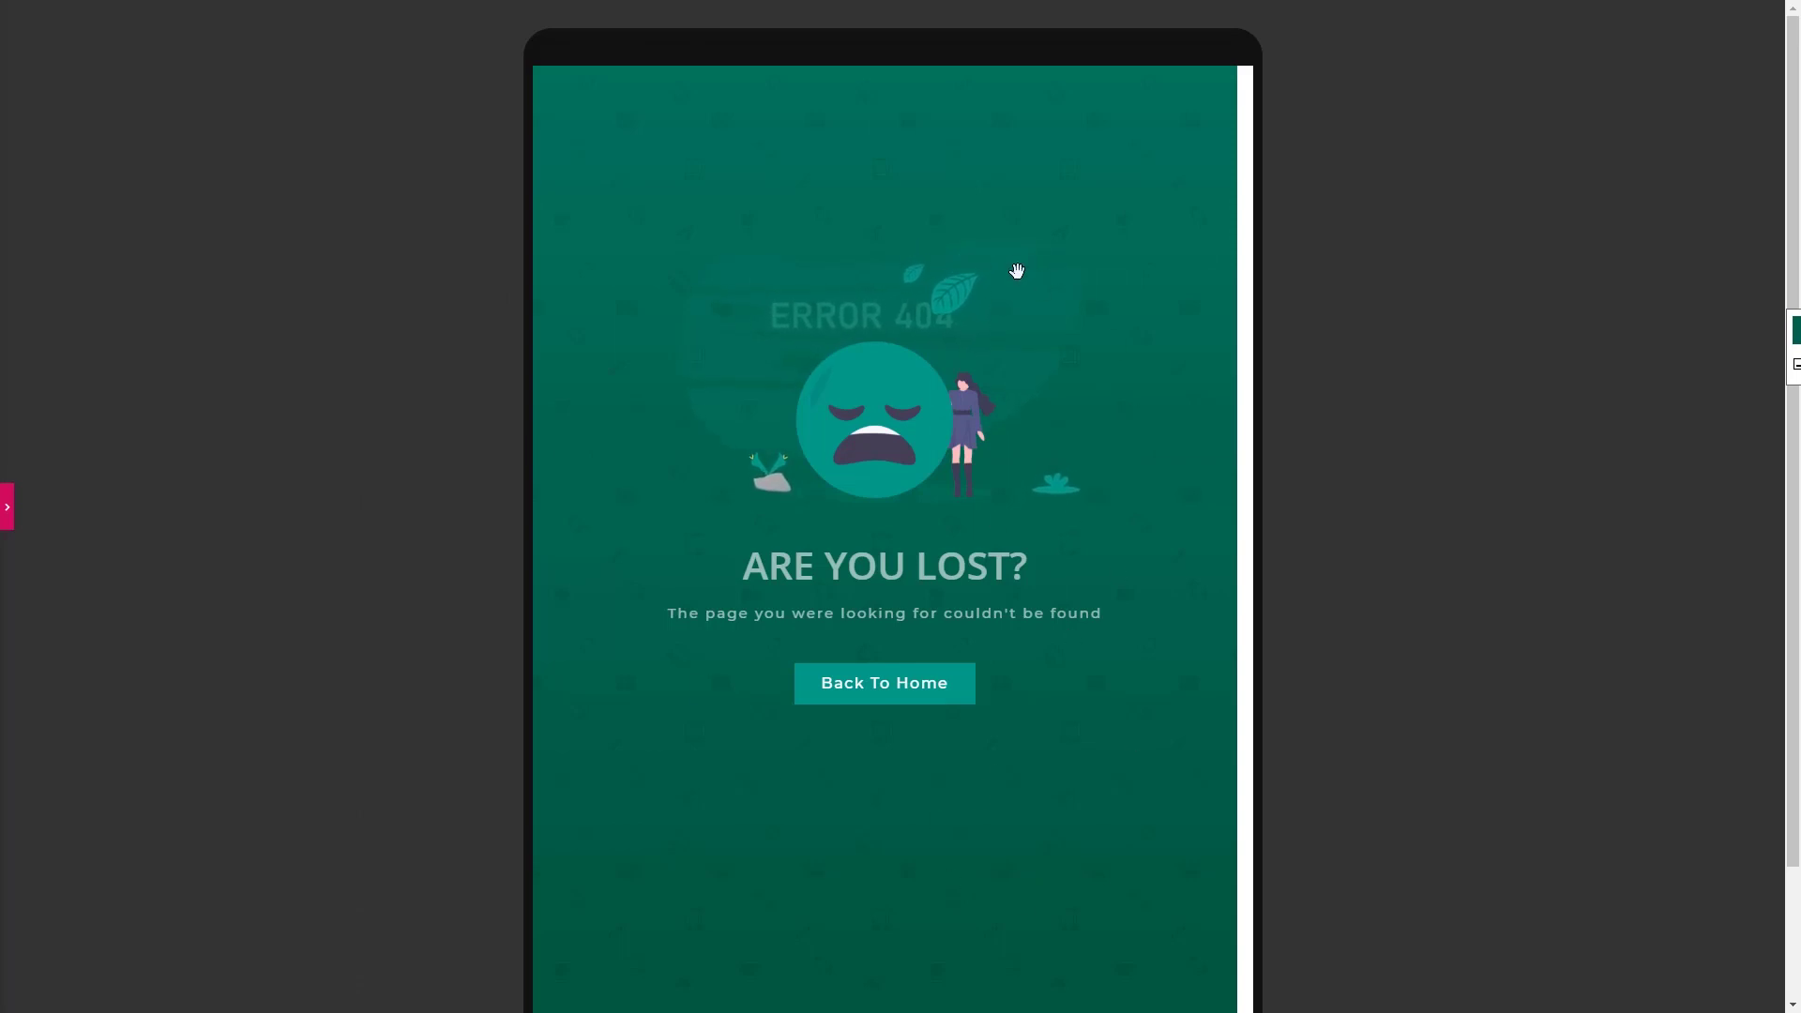
pyautogui.click(7, 523)
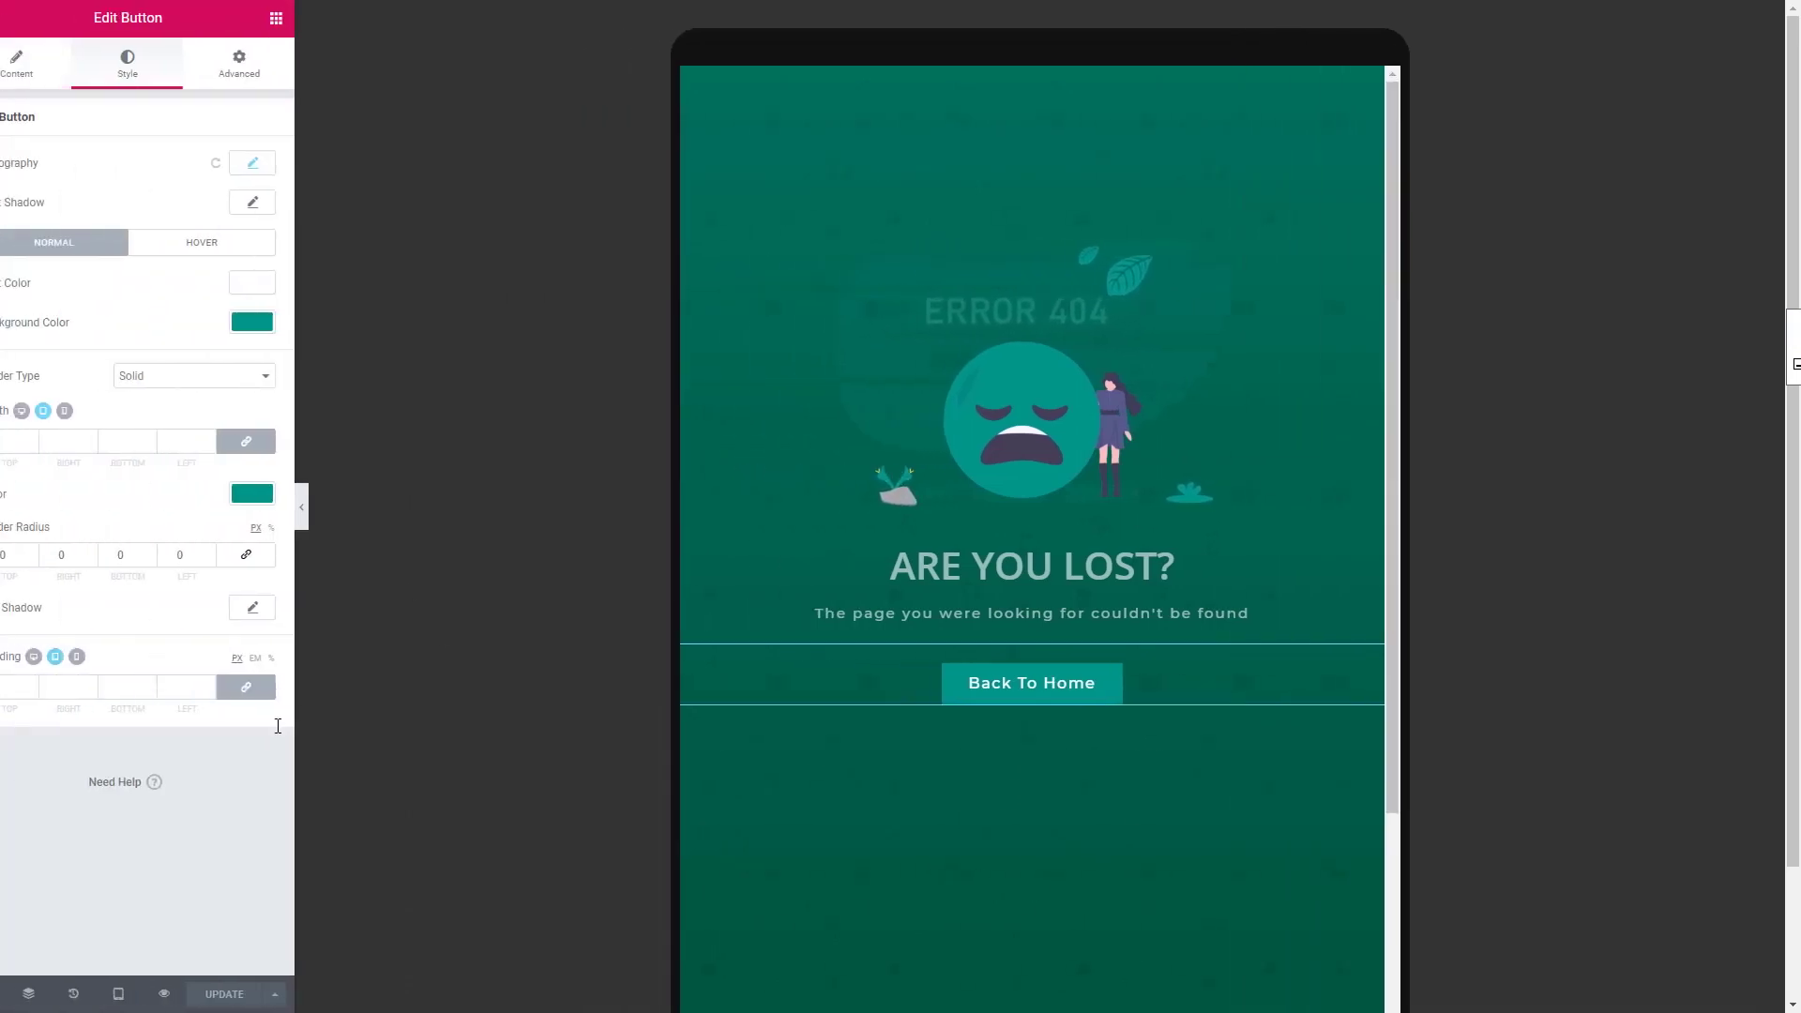
# Step: Preview the 404 page at the Mobile size without the editing panel, and restore the panel
pyautogui.click(164, 993)
pyautogui.click(128, 956)
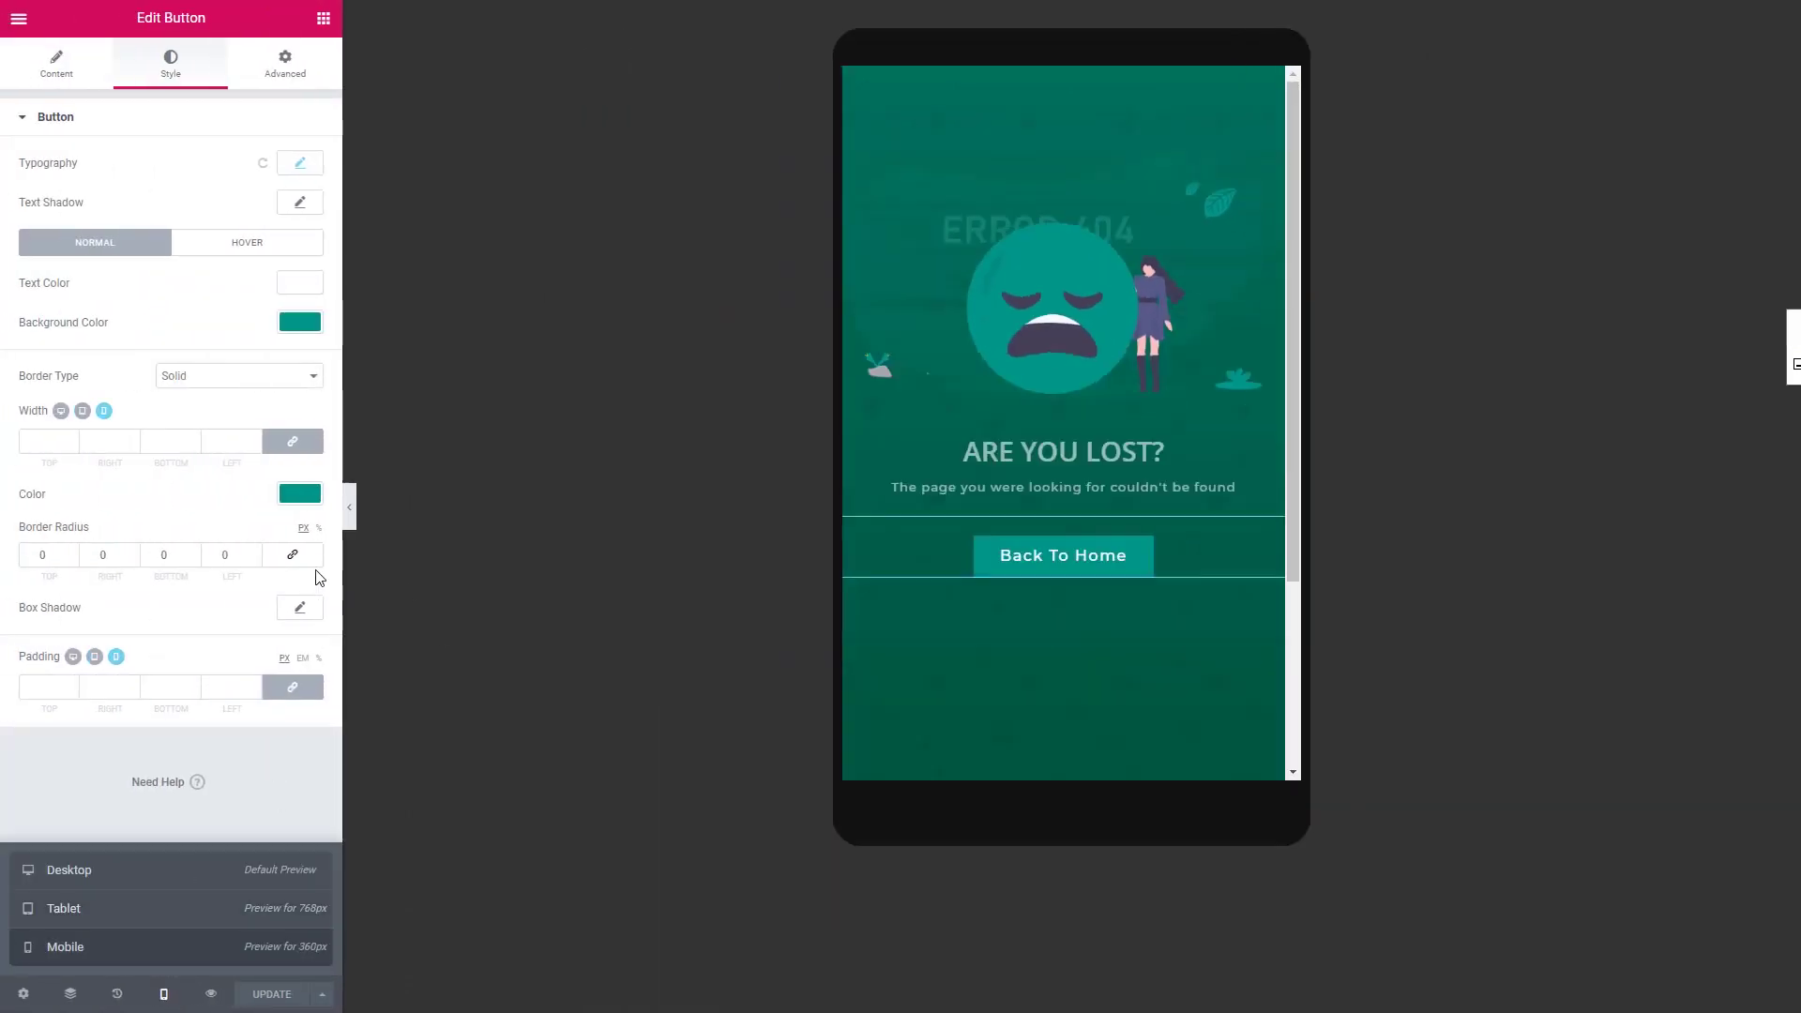
pyautogui.click(351, 509)
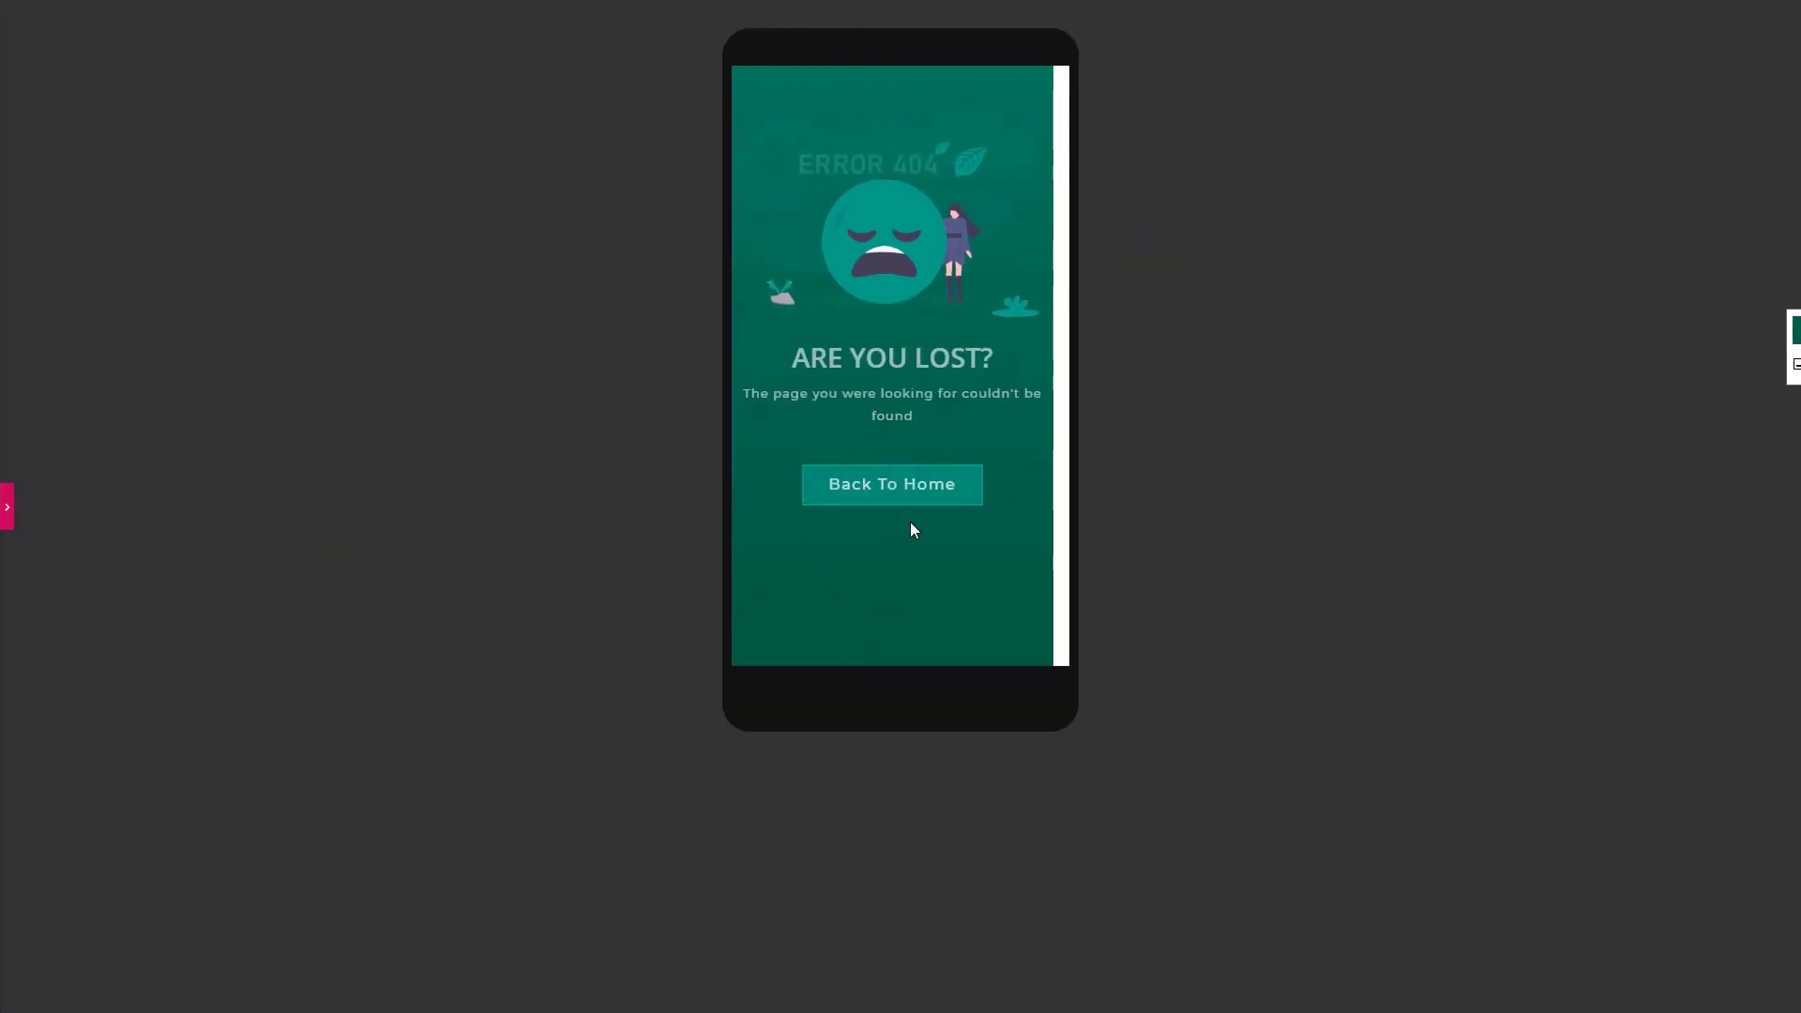
pyautogui.click(6, 508)
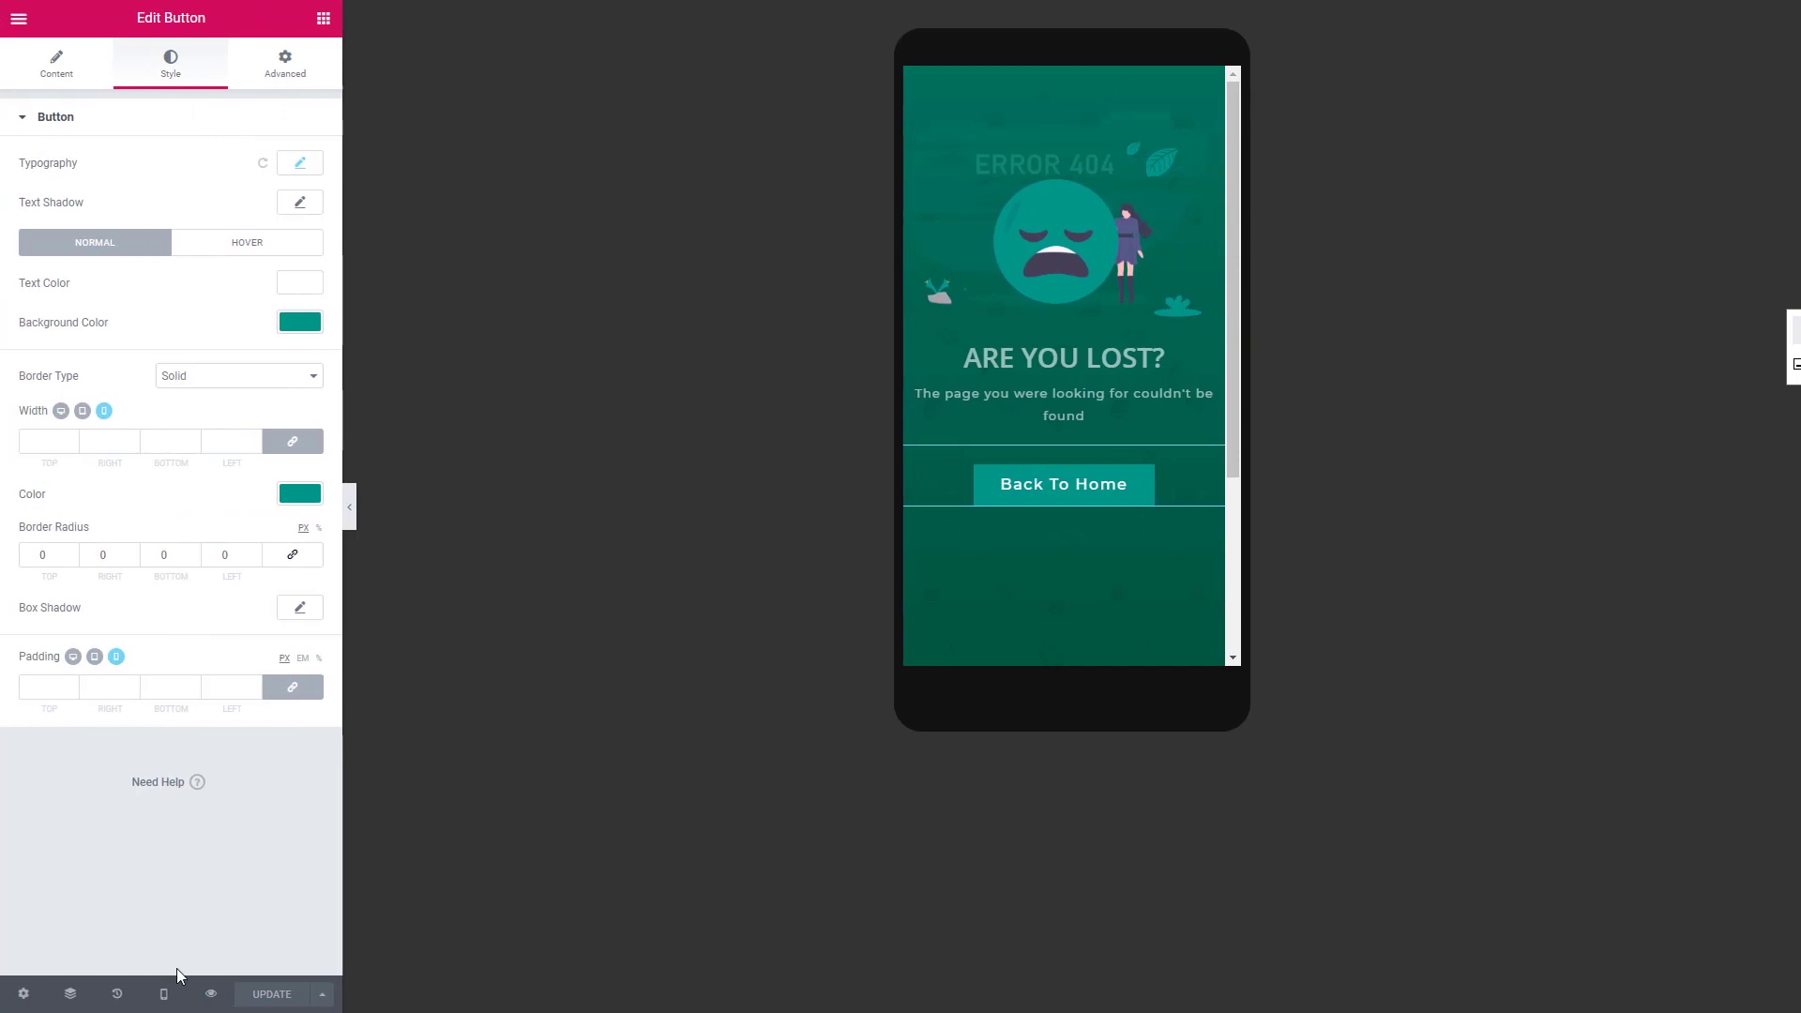
# Step: Return the preview to the Desktop size and view the full 404 page with the editing panel hidden
pyautogui.click(164, 993)
pyautogui.click(141, 870)
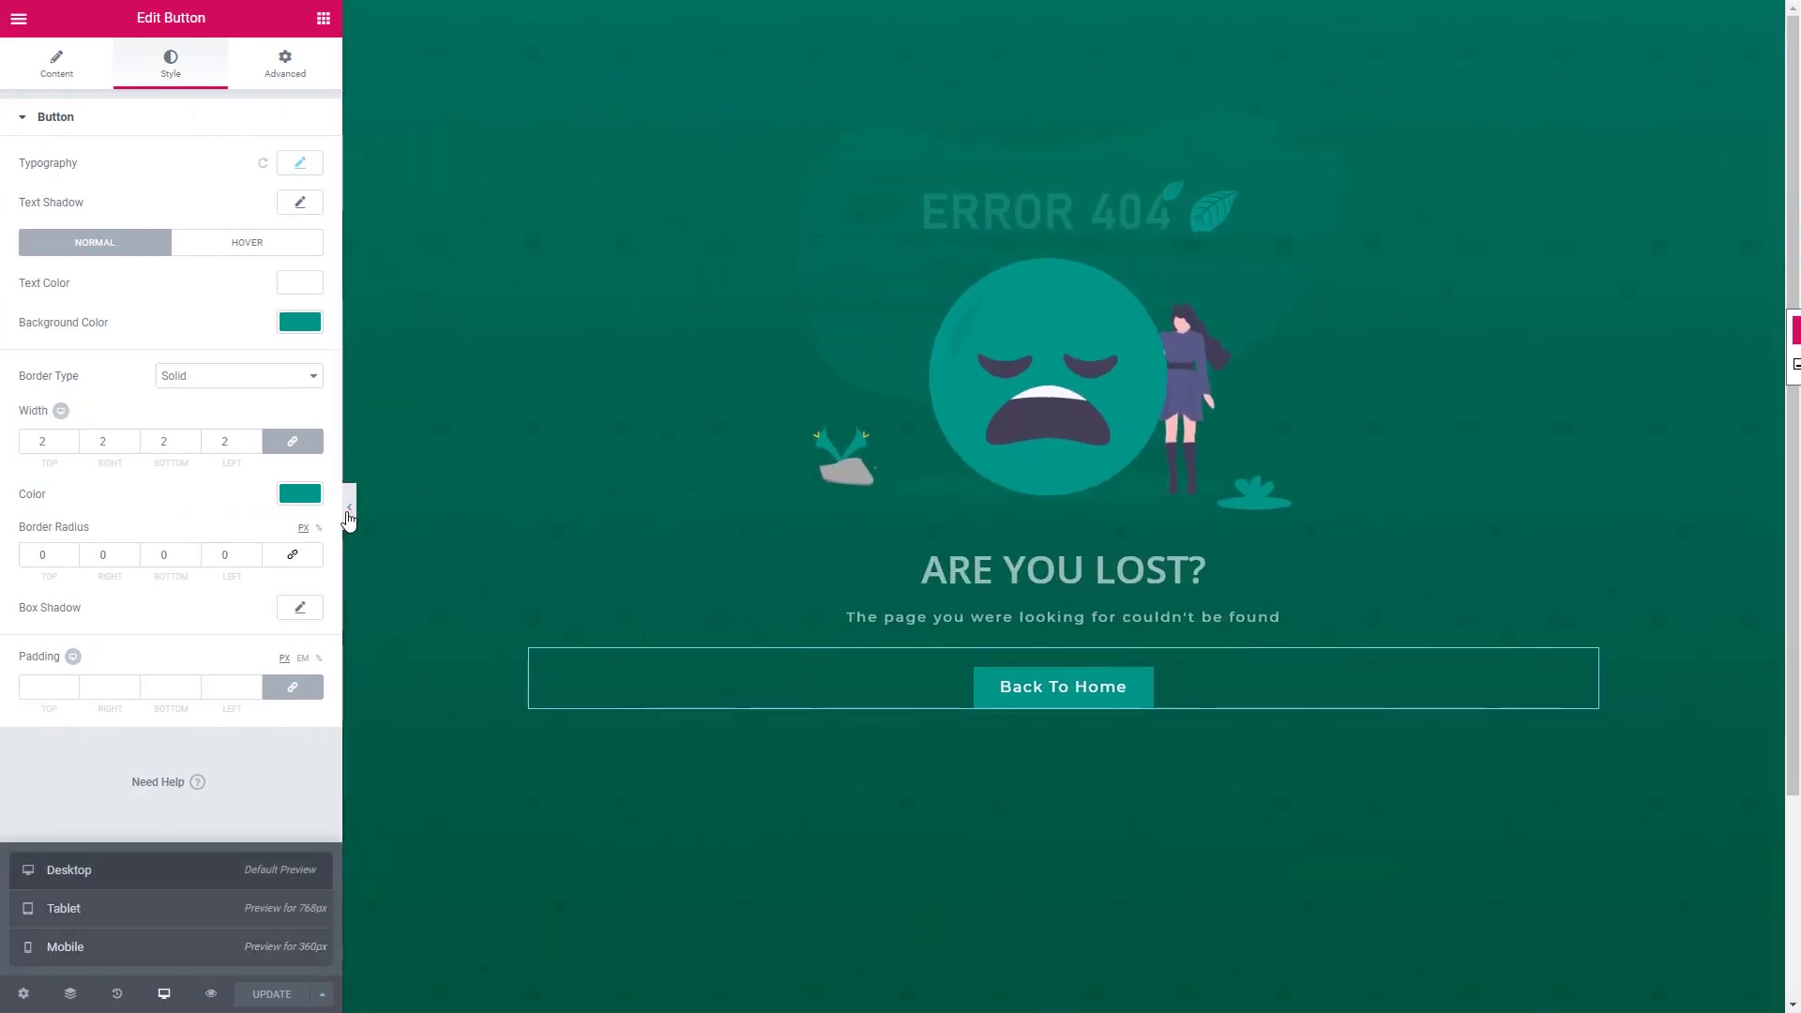
pyautogui.click(348, 507)
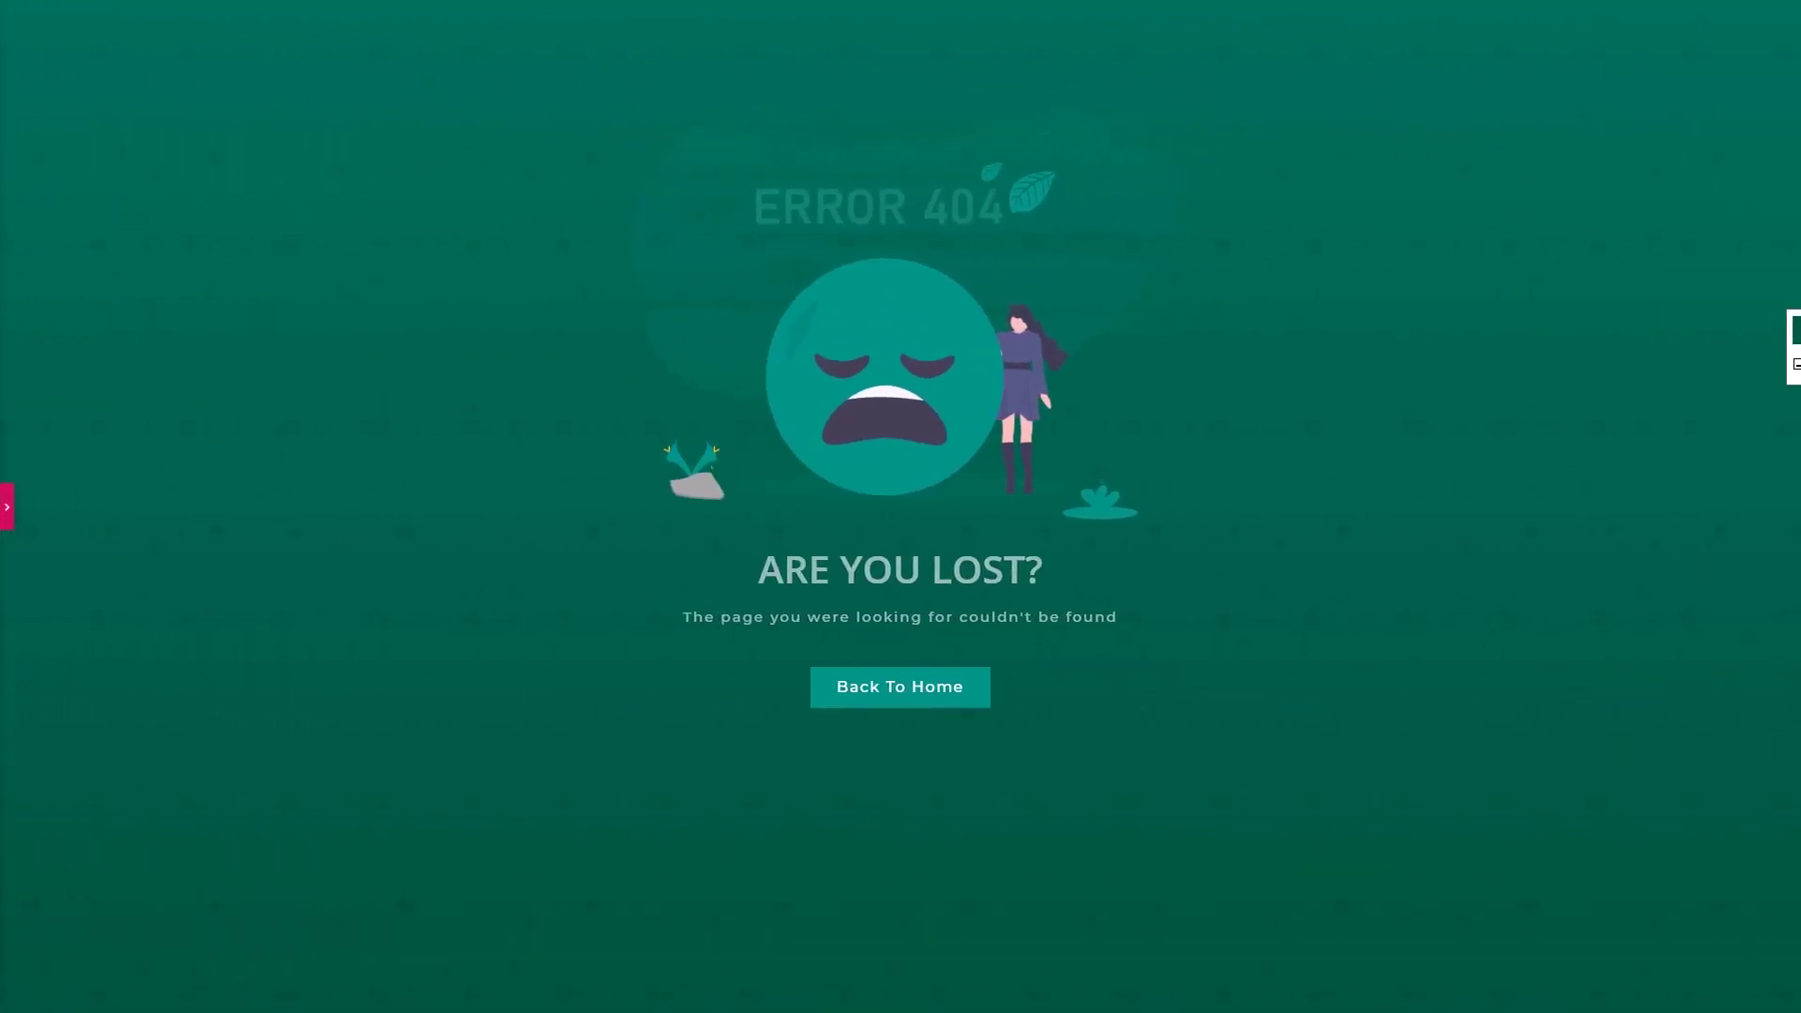